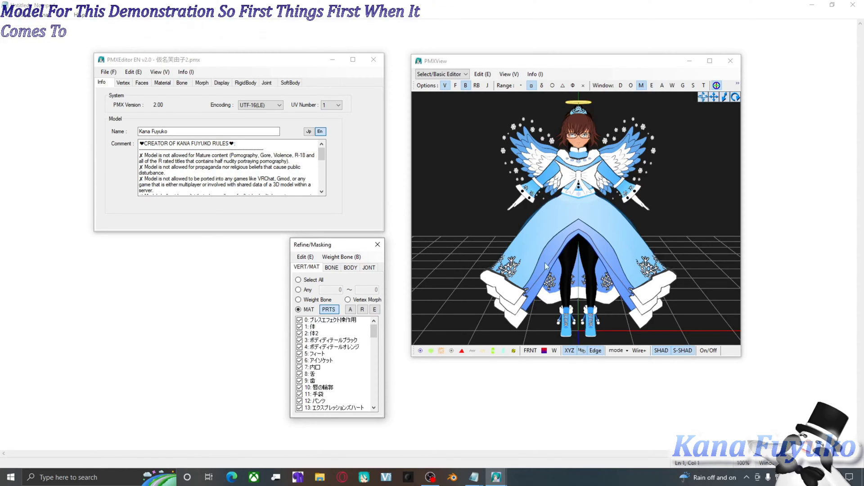
- Show the model's bones, inspect the skirt's bone chains from different angles, and hide the bones again
{"action": "mouse_move", "coordinate": [554, 184]}
{"action": "middle_mouse_down"}
{"action": "mouse_move", "coordinate": [562, 190]}
{"action": "mouse_move", "coordinate": [549, 187]}
{"action": "middle_mouse_up"}
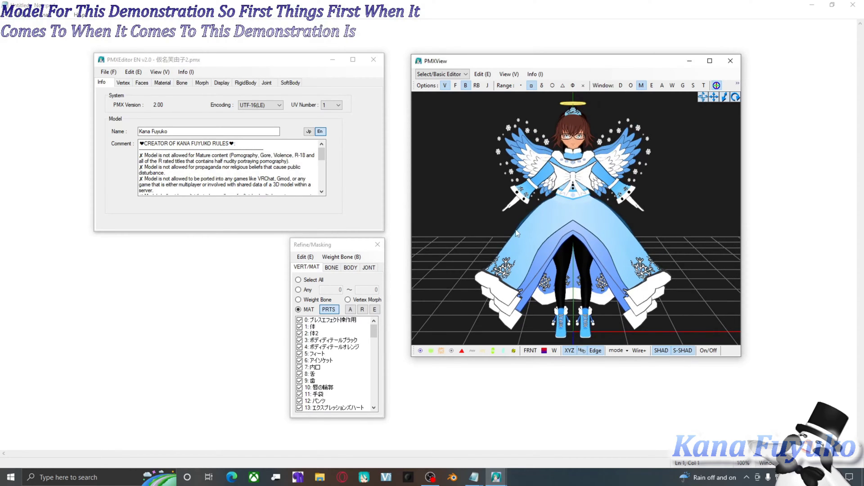
{"action": "left_click", "coordinate": [420, 351]}
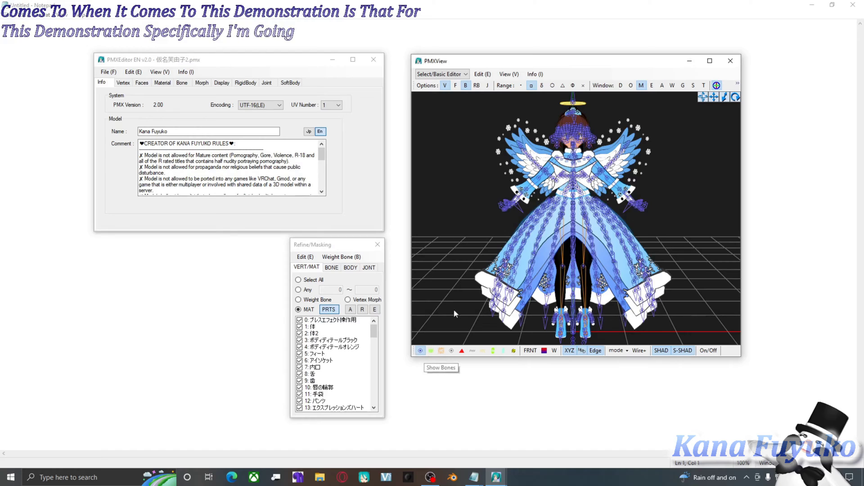
{"action": "right_click_drag", "start_coordinate": [557, 246], "coordinate": [564, 212]}
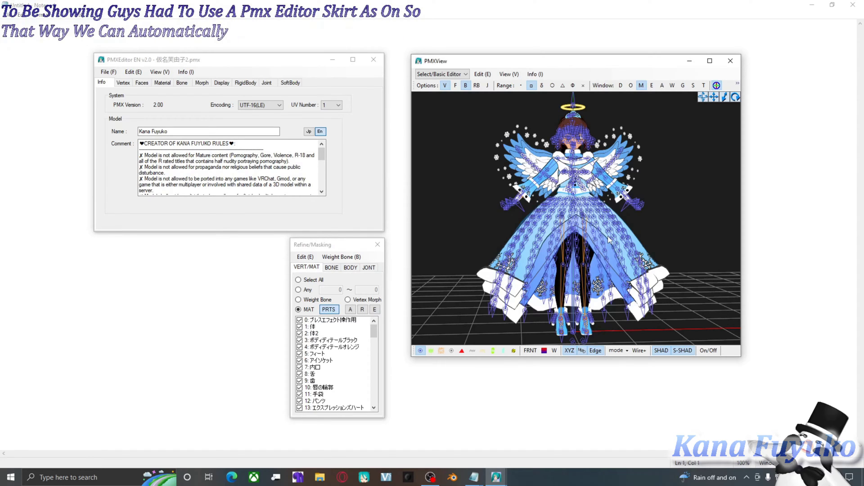
{"action": "right_click_drag", "start_coordinate": [604, 205], "coordinate": [604, 220]}
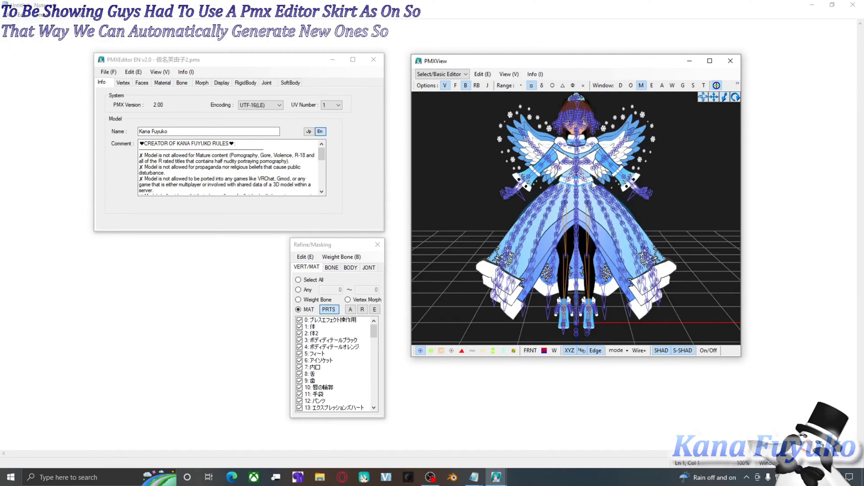
{"action": "left_click", "coordinate": [466, 85]}
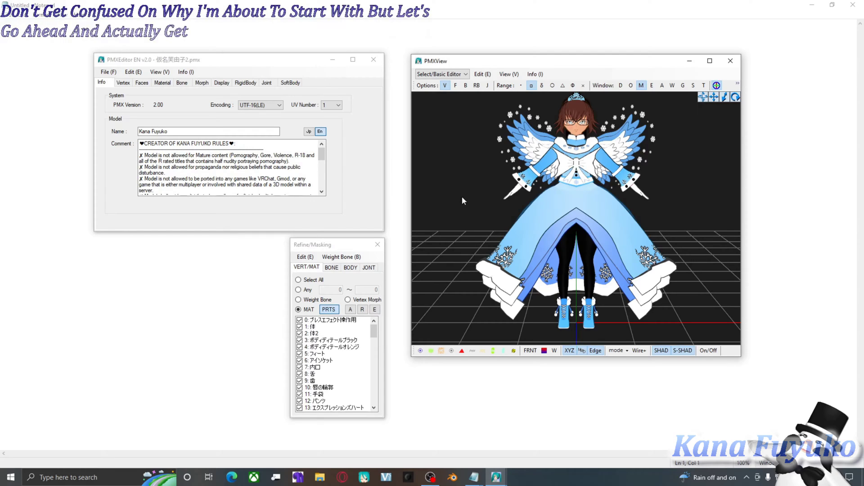
- Display the model's joints and rigid bodies and examine the physics covering the skirt up close
{"action": "left_click", "coordinate": [487, 86]}
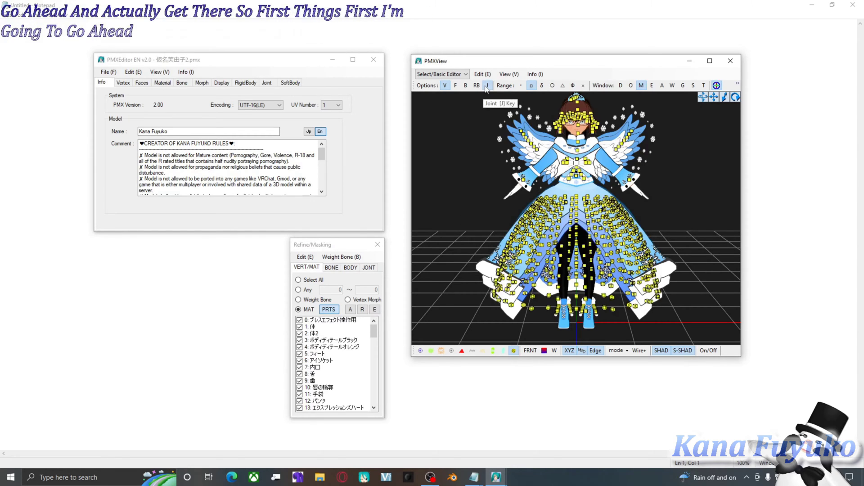
{"action": "left_click", "coordinate": [477, 86]}
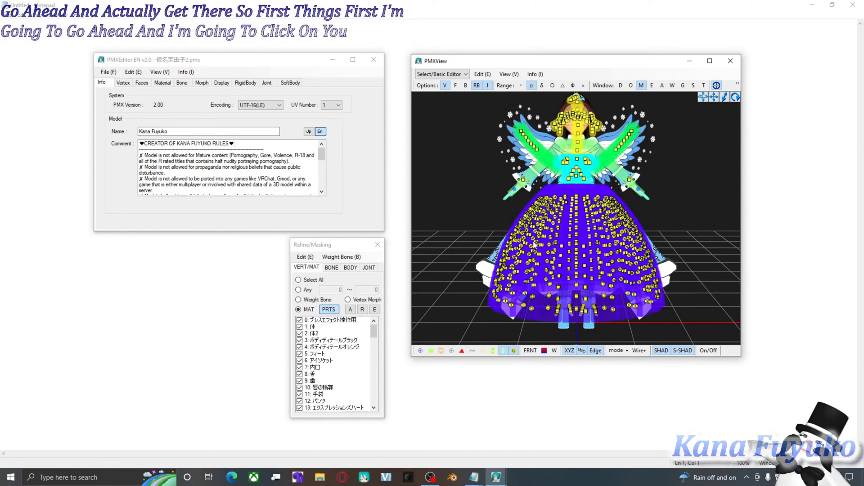
{"action": "right_click_drag", "start_coordinate": [534, 239], "coordinate": [536, 241]}
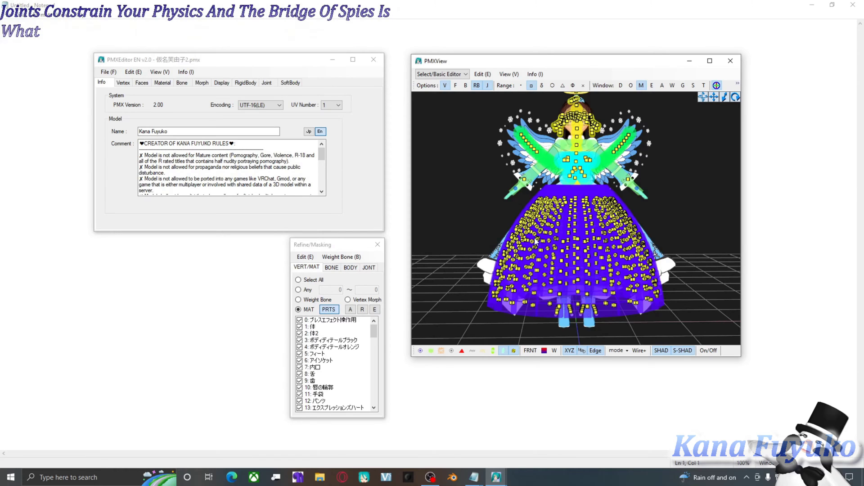
{"action": "scroll", "coordinate": [485, 251], "scroll_direction": "up", "scroll_amount": 2}
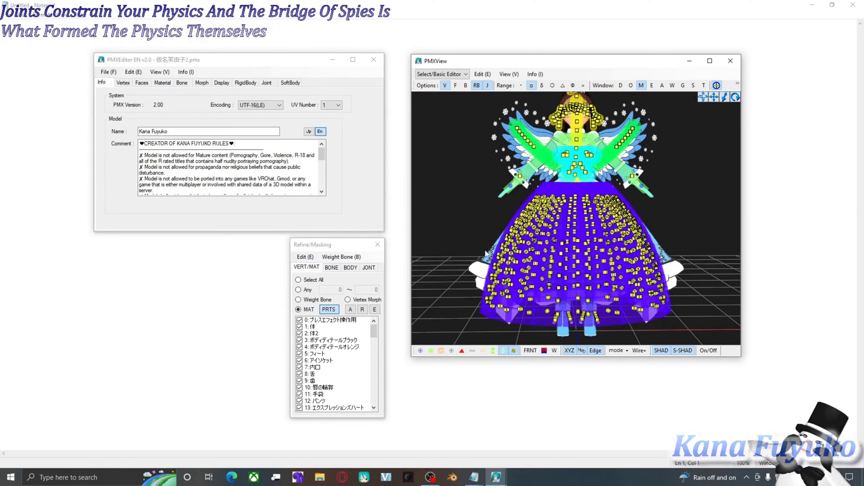
{"action": "scroll", "coordinate": [486, 251], "scroll_direction": "up", "scroll_amount": 3}
{"action": "scroll", "coordinate": [508, 205], "scroll_direction": "up", "scroll_amount": 1}
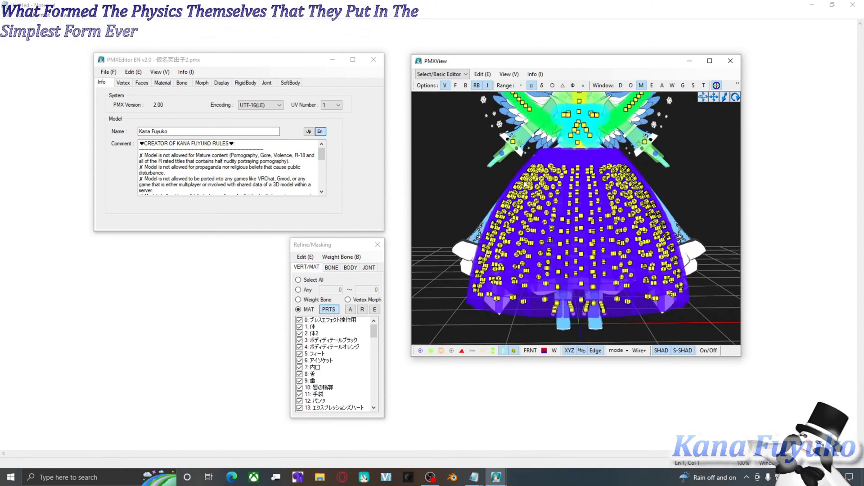
- Open the joint list, locate the first skirt joint, and box-select the joints along one side of the skirt in the model view
{"action": "left_click", "coordinate": [267, 82]}
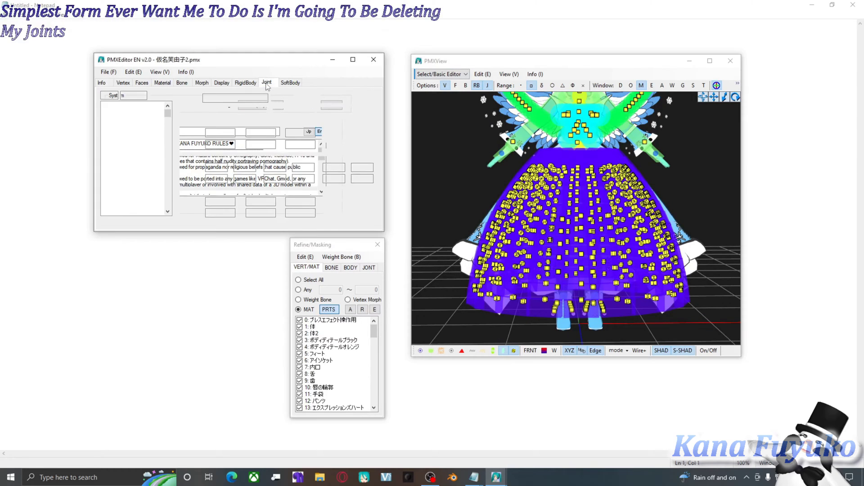
{"action": "left_click_drag", "start_coordinate": [167, 113], "coordinate": [157, 131]}
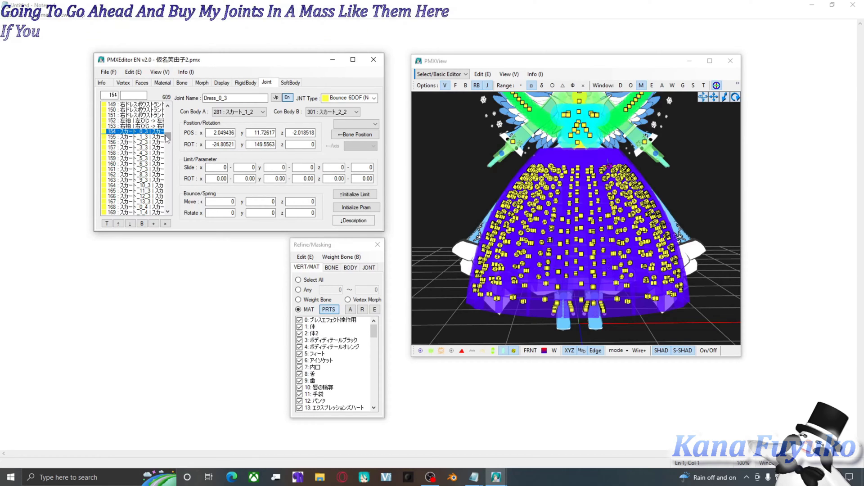
{"action": "left_click_drag", "start_coordinate": [168, 138], "coordinate": [165, 137]}
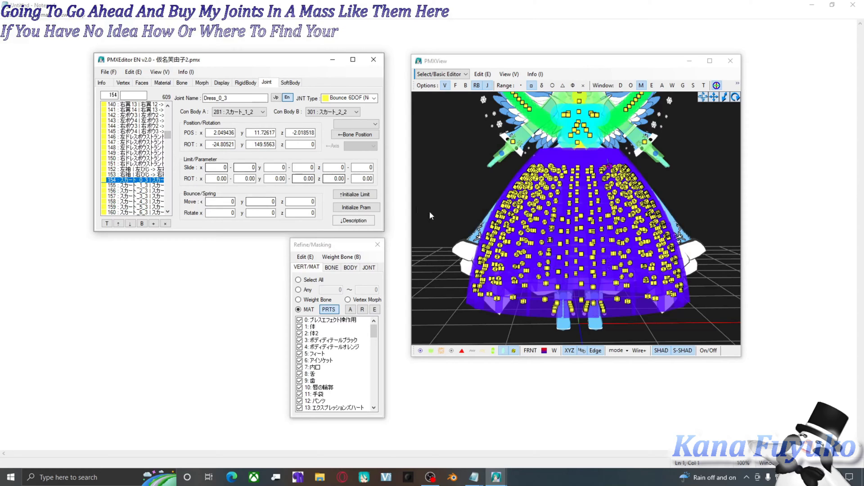
{"action": "left_click_drag", "start_coordinate": [448, 188], "coordinate": [534, 305]}
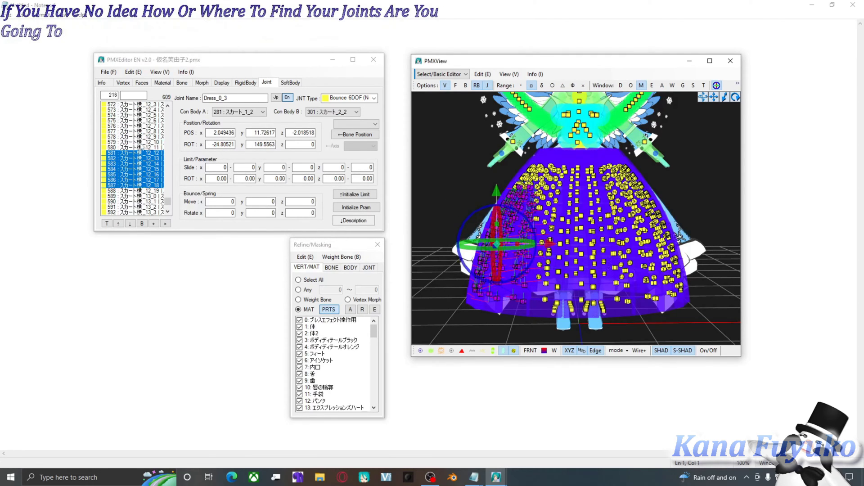
{"action": "left_click", "coordinate": [175, 64]}
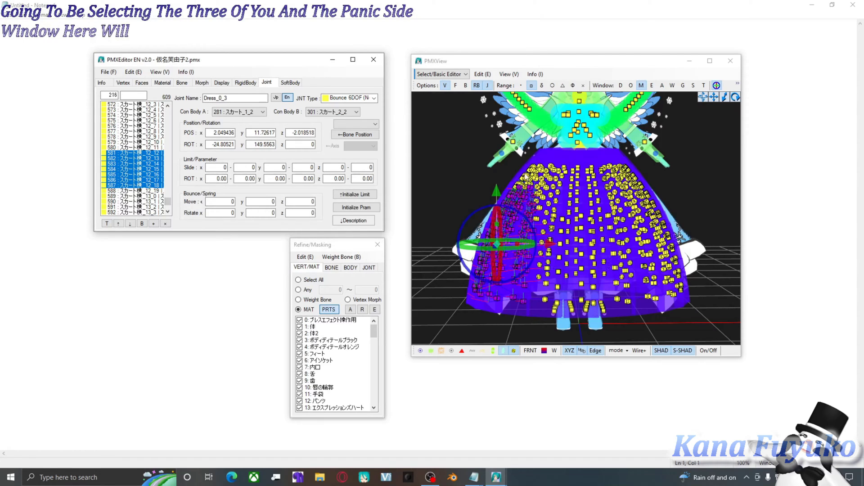
{"action": "left_click", "coordinate": [452, 153]}
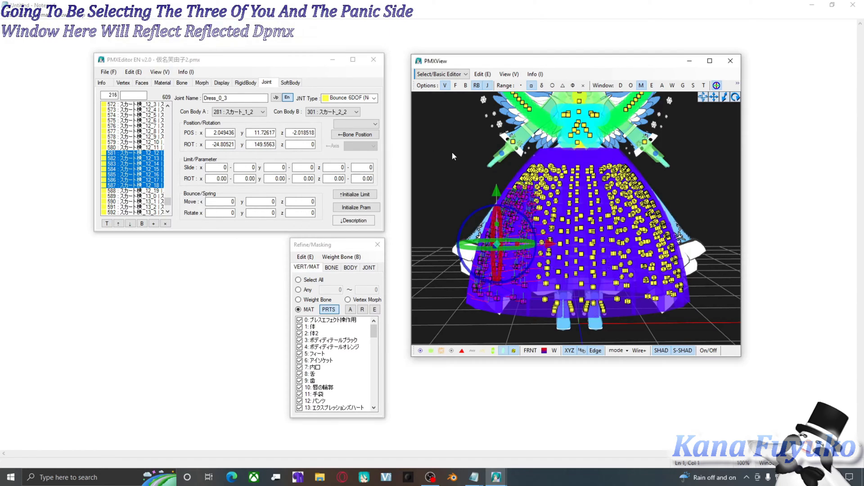
- Delete all skirt joints, from number 154 to number 608 in the joint list
{"action": "left_click", "coordinate": [169, 197]}
{"action": "left_click_drag", "start_coordinate": [169, 201], "coordinate": [172, 138]}
{"action": "left_click", "coordinate": [160, 212]}
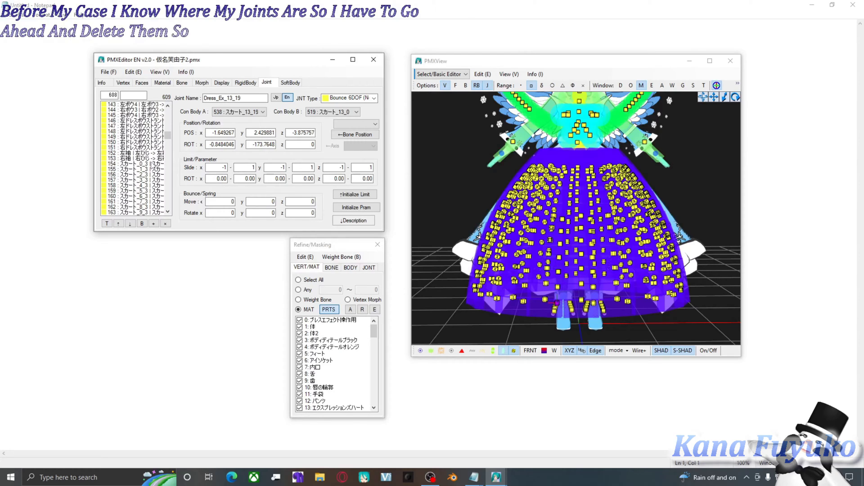
{"action": "left_click", "coordinate": [135, 163], "text": "shift"}
{"action": "left_click", "coordinate": [166, 224]}
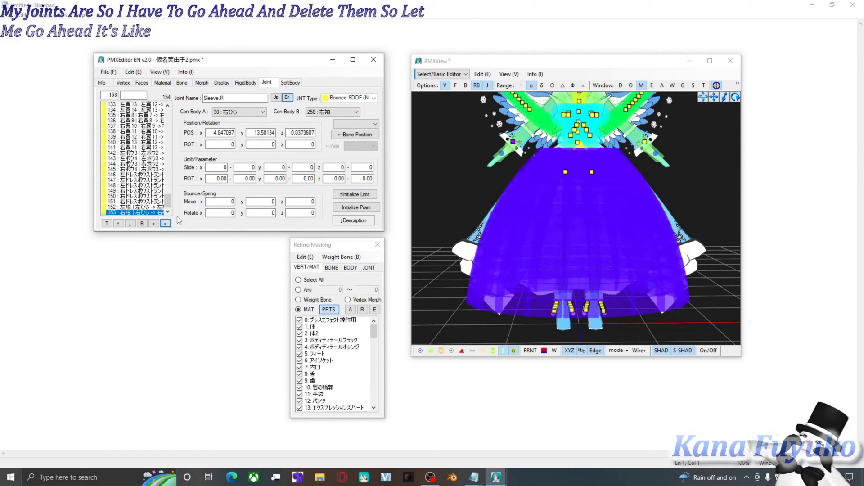
- Delete all group 13 skirt rigid bodies, from number 259 to number 538 in the rigid body list
{"action": "left_click", "coordinate": [246, 83]}
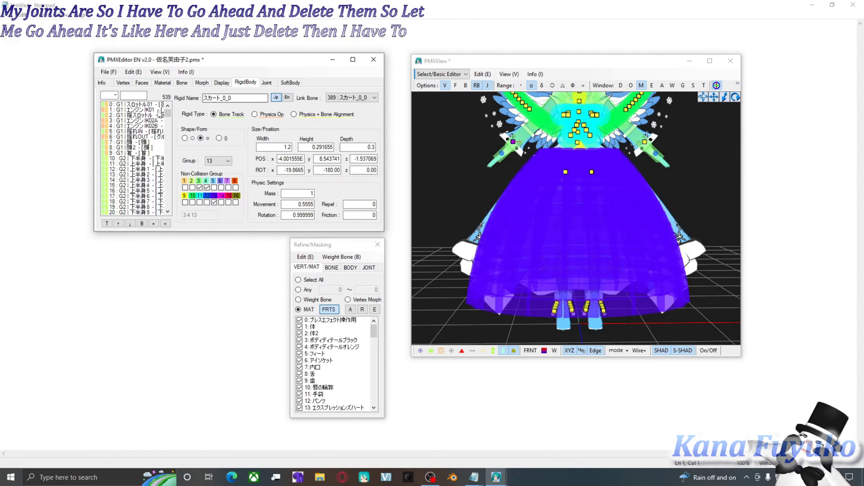
{"action": "left_click", "coordinate": [154, 212]}
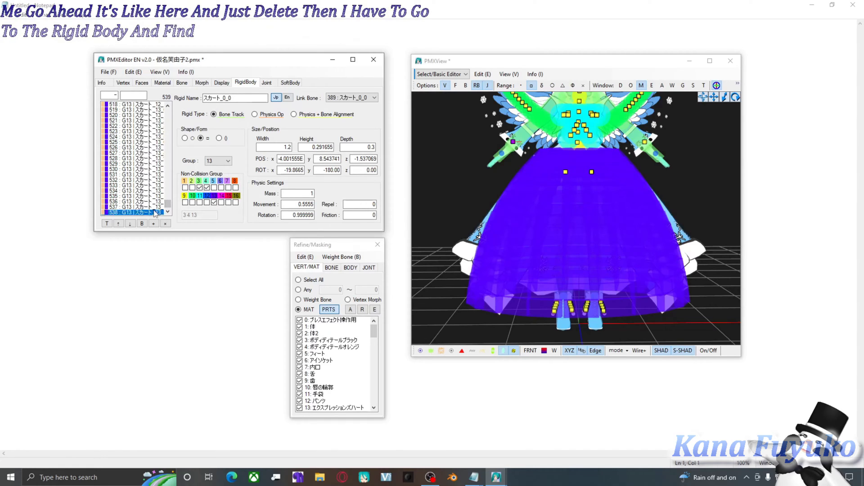
{"action": "left_click_drag", "start_coordinate": [166, 202], "coordinate": [169, 156]}
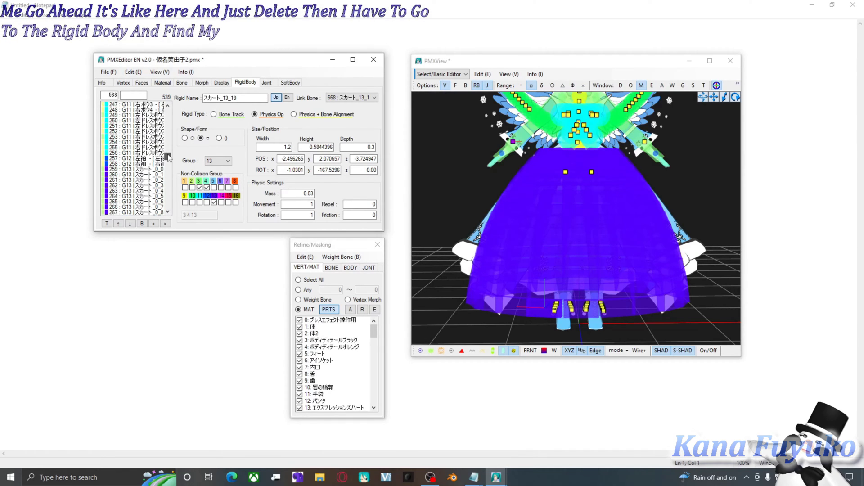
{"action": "left_click", "coordinate": [159, 170], "text": "shift"}
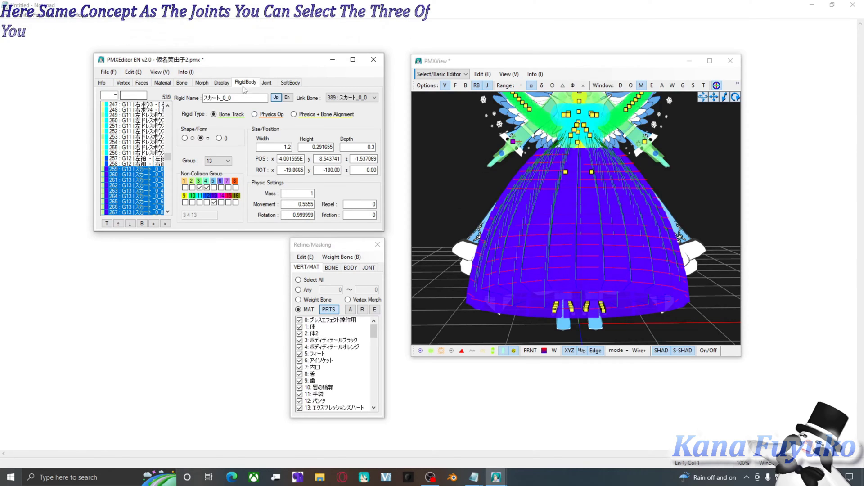
{"action": "left_click", "coordinate": [165, 224]}
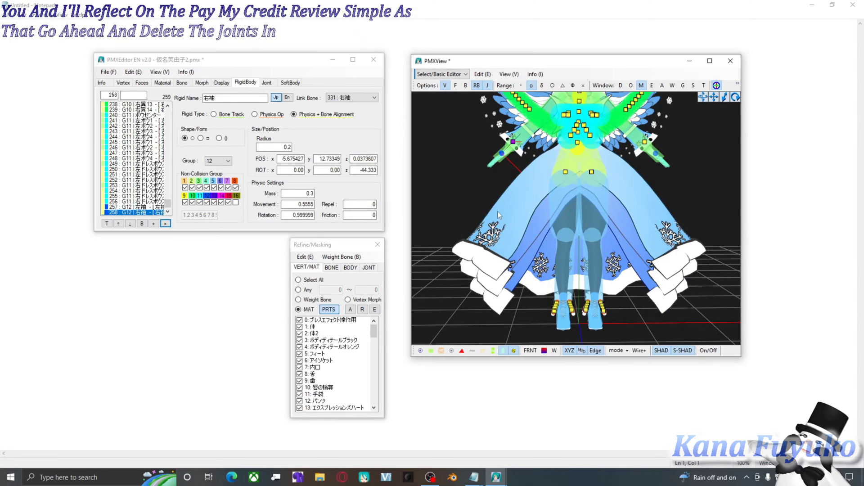
{"action": "right_click_drag", "start_coordinate": [498, 211], "coordinate": [541, 202]}
{"action": "key", "text": "r"}
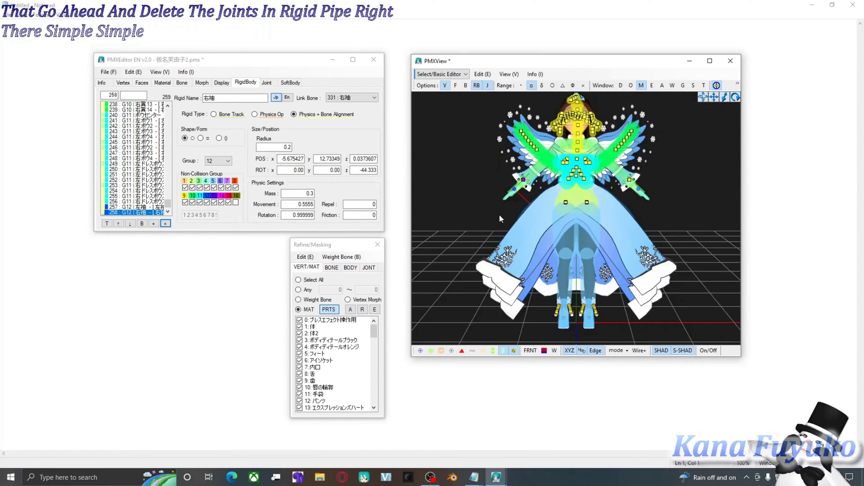
- Show the bones again and delete all of the model's skirt bones, starting from bone 389, スカート_0_0
{"action": "left_click", "coordinate": [182, 82]}
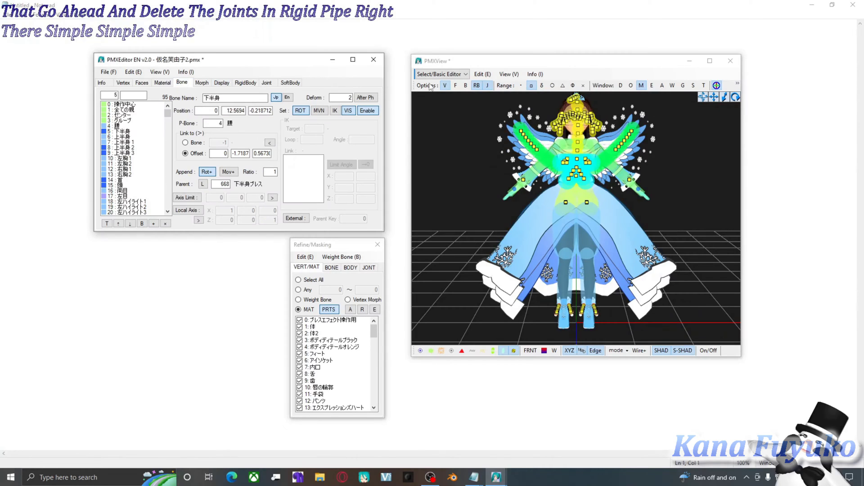
{"action": "left_click", "coordinate": [466, 86]}
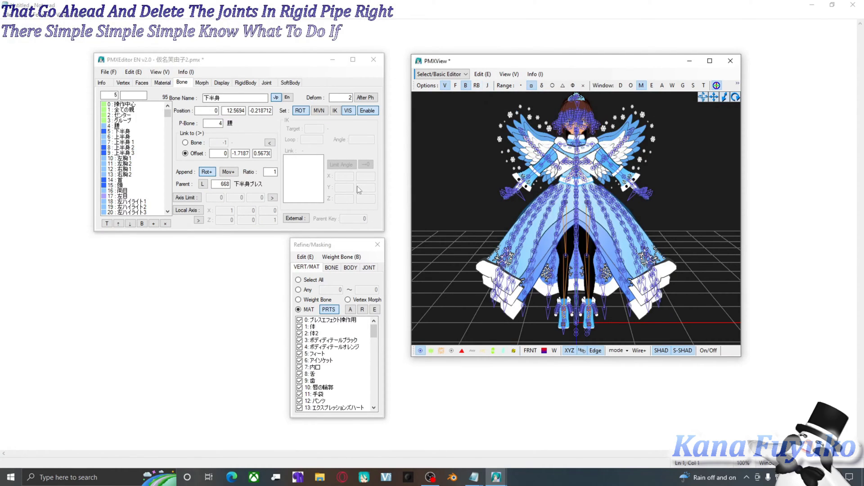
{"action": "left_click_drag", "start_coordinate": [167, 113], "coordinate": [168, 176]}
{"action": "scroll", "coordinate": [156, 171], "scroll_direction": "down", "scroll_amount": 8}
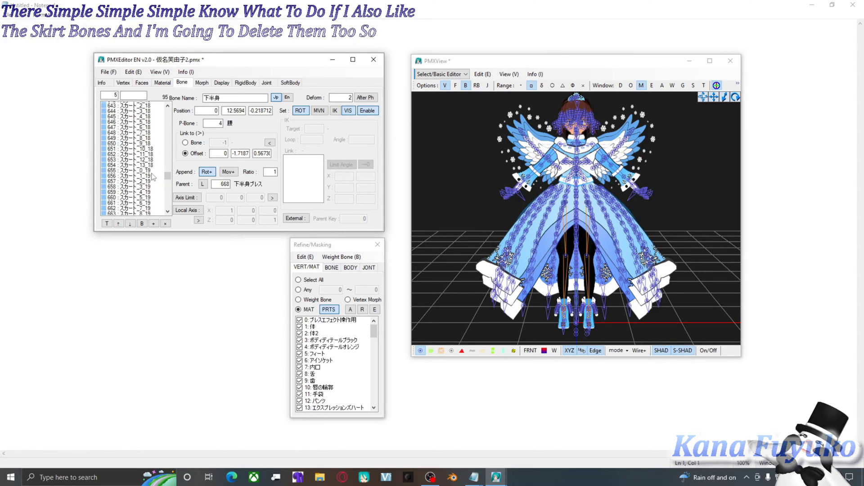
{"action": "left_click_drag", "start_coordinate": [168, 177], "coordinate": [164, 150]}
{"action": "left_click", "coordinate": [148, 158], "text": "shift"}
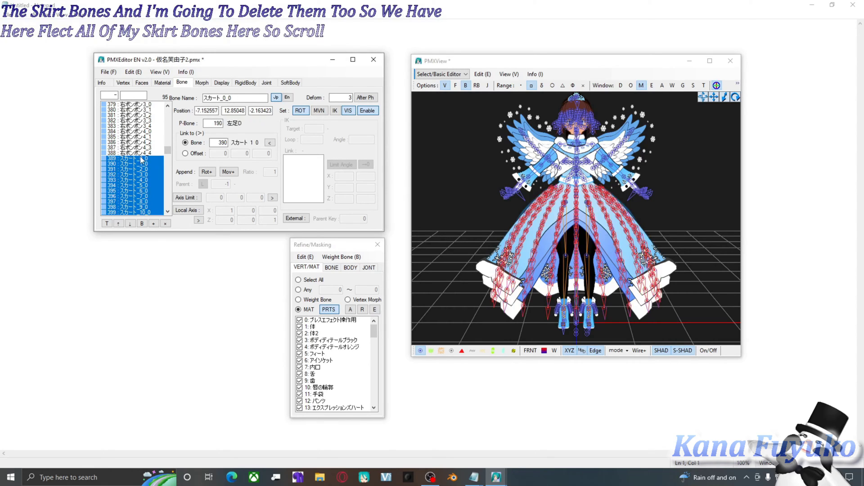
{"action": "left_click", "coordinate": [165, 224]}
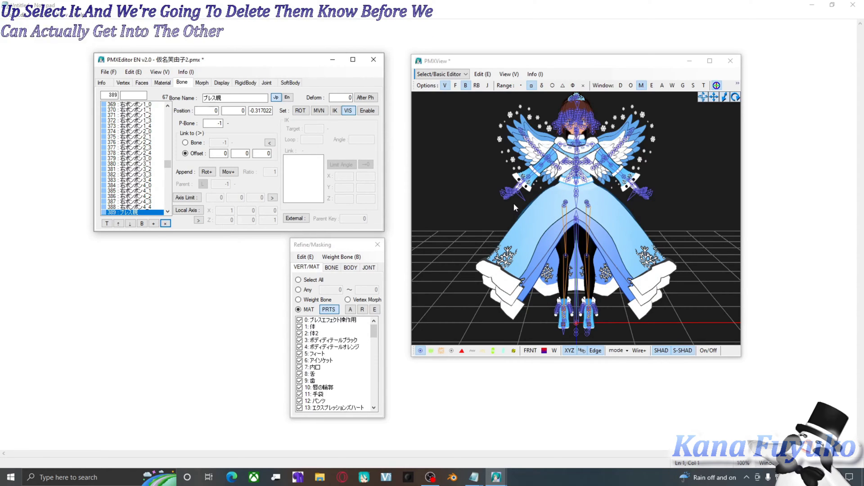
- Move the Refine/Masking window up so it sits directly beside the model view
{"action": "left_click", "coordinate": [514, 230]}
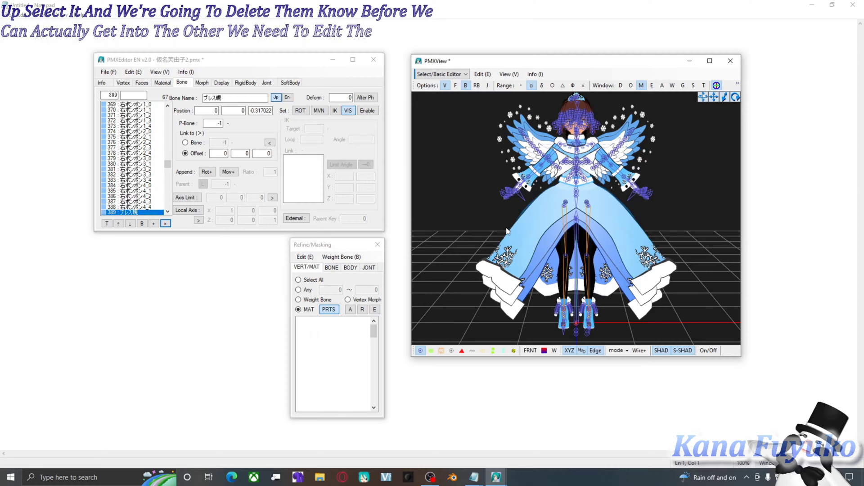
{"action": "mouse_move", "coordinate": [513, 230]}
{"action": "right_mouse_down"}
{"action": "mouse_move", "coordinate": [521, 220]}
{"action": "mouse_move", "coordinate": [528, 244]}
{"action": "mouse_move", "coordinate": [542, 244]}
{"action": "mouse_move", "coordinate": [533, 255]}
{"action": "mouse_move", "coordinate": [525, 235]}
{"action": "right_mouse_up"}
{"action": "scroll", "coordinate": [518, 222], "scroll_direction": "up", "scroll_amount": 3}
{"action": "left_click_drag", "start_coordinate": [350, 253], "coordinate": [374, 107]}
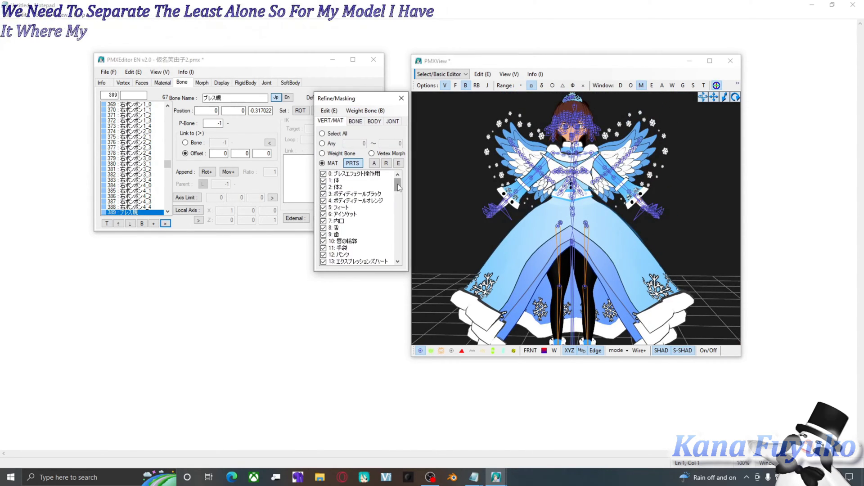
- Hide materials 22, 26, 27 and 28 in the masking list, and show all materials again
{"action": "scroll", "coordinate": [356, 216], "scroll_direction": "down", "scroll_amount": 5}
{"action": "left_click", "coordinate": [352, 214]}
{"action": "left_click", "coordinate": [353, 242]}
{"action": "left_click", "coordinate": [353, 247]}
{"action": "left_click", "coordinate": [350, 255]}
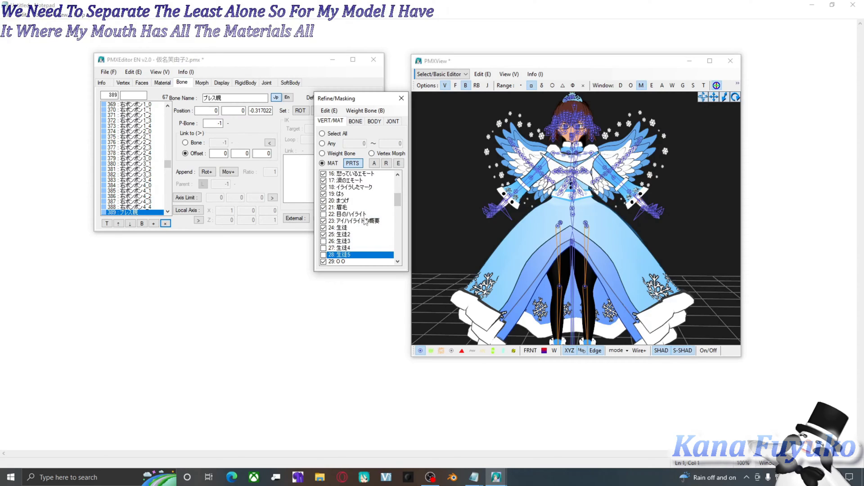
{"action": "left_click_drag", "start_coordinate": [398, 200], "coordinate": [389, 180]}
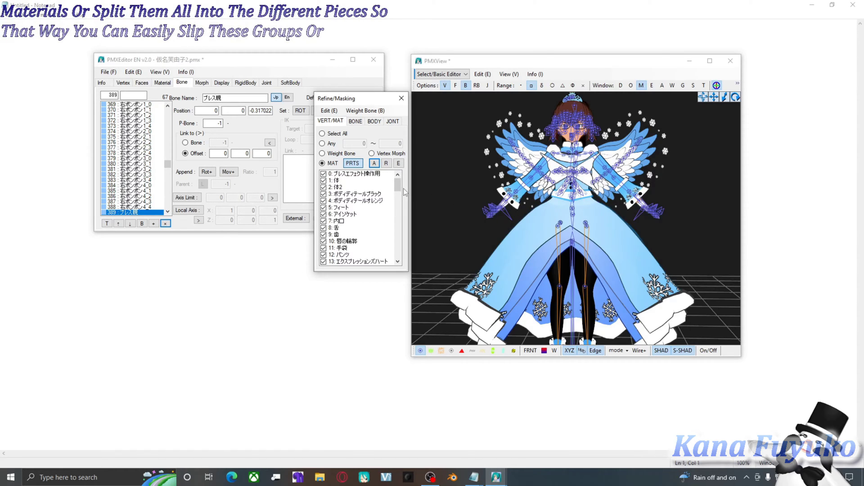
- Hide every material in the masking list except dress materials 53 to 57
{"action": "left_click_drag", "start_coordinate": [397, 184], "coordinate": [397, 228]}
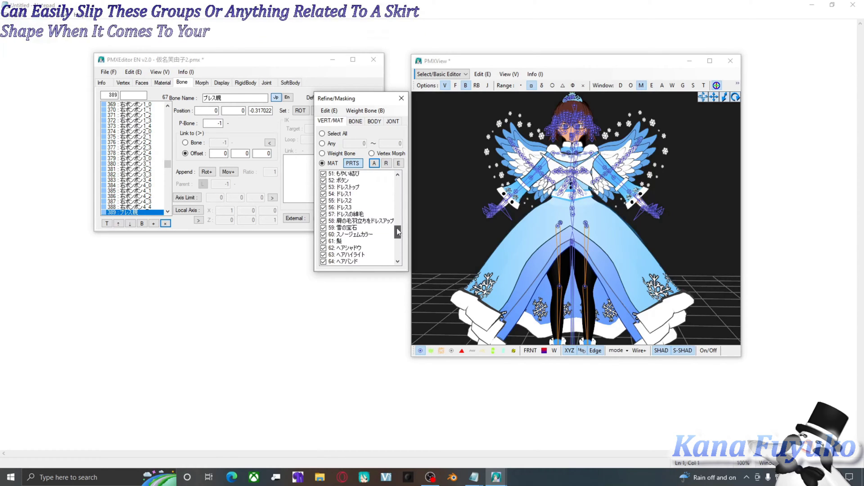
{"action": "left_click", "coordinate": [387, 163]}
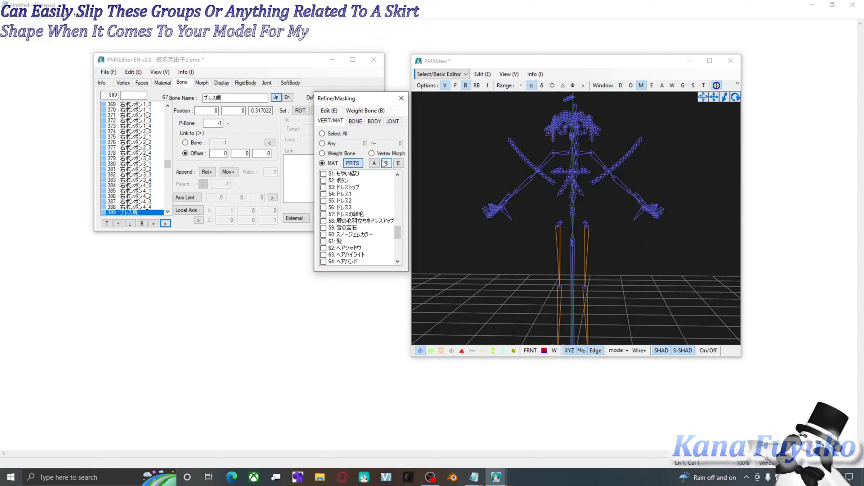
{"action": "left_click", "coordinate": [353, 213]}
{"action": "left_click", "coordinate": [353, 200]}
{"action": "left_click", "coordinate": [353, 207]}
{"action": "left_click", "coordinate": [354, 193]}
{"action": "left_click", "coordinate": [355, 187]}
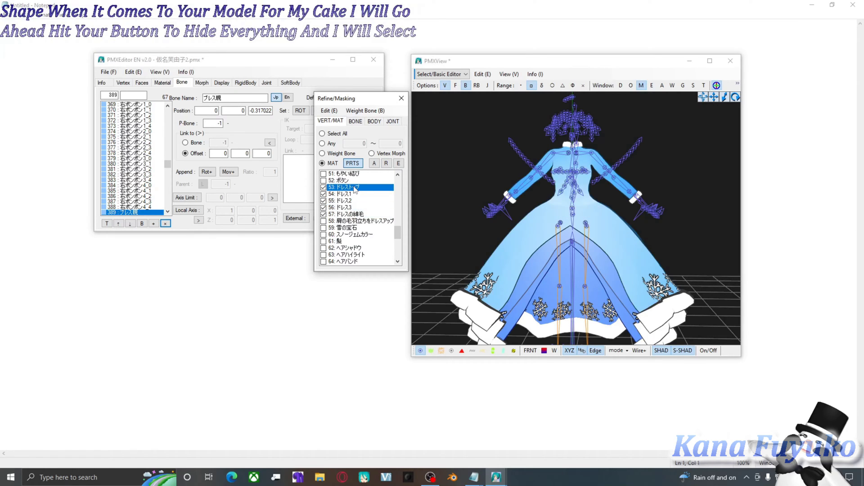
- Open the editor's material list and inspect the properties of materials 4 and 10
{"action": "left_click", "coordinate": [328, 110]}
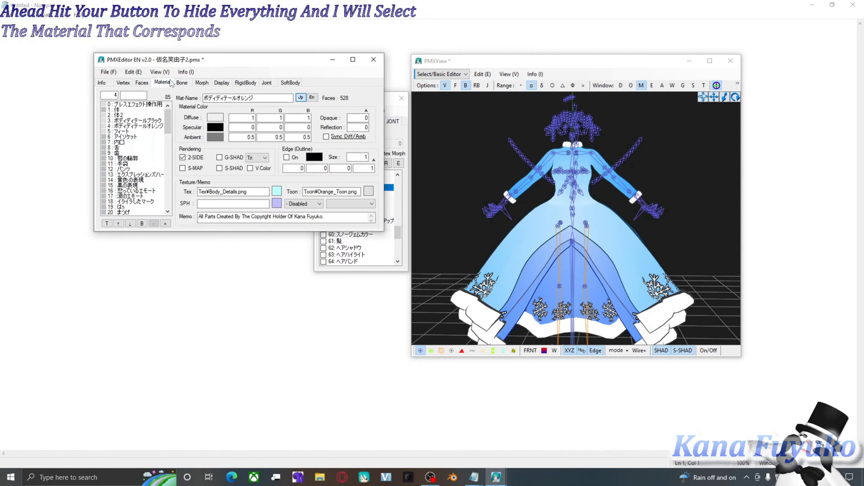
{"action": "left_click", "coordinate": [397, 109]}
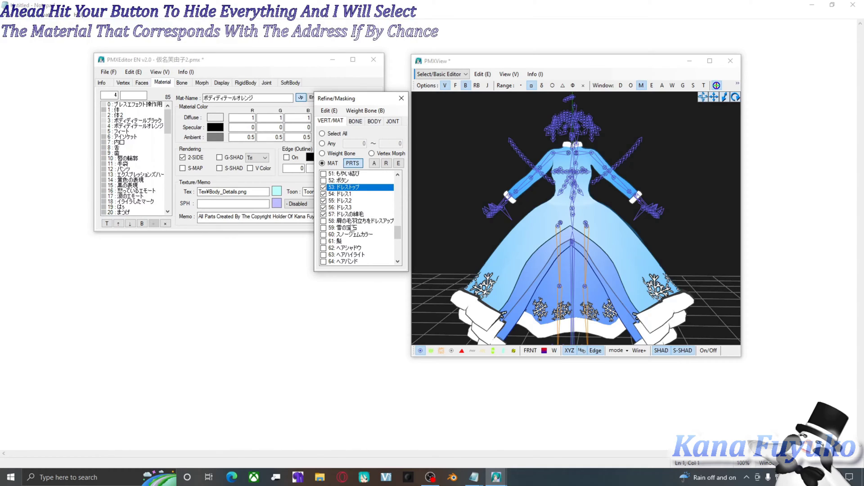
{"action": "left_click", "coordinate": [126, 126]}
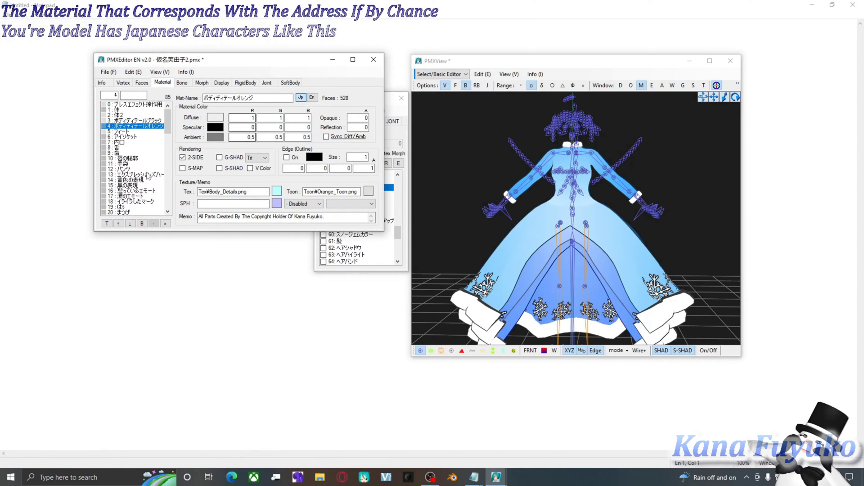
{"action": "left_click", "coordinate": [134, 158]}
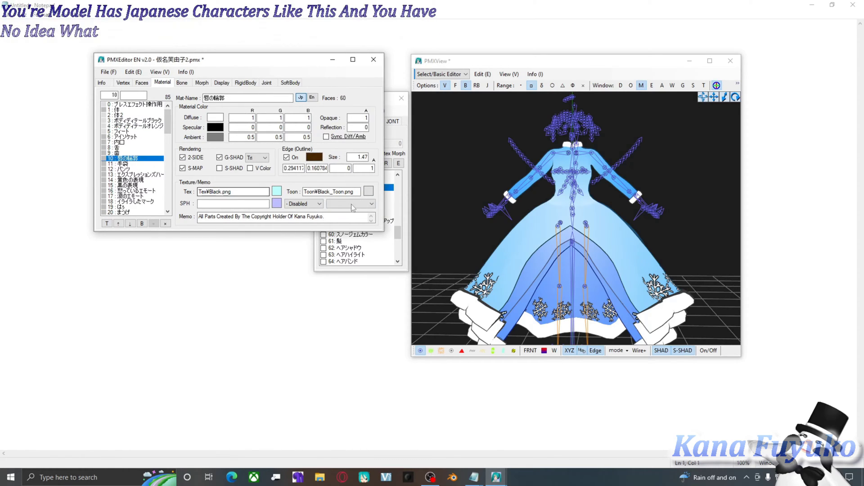
- Toggle the visibility of materials 55, 56, 60 and 61 to identify them, and restore the dress-only display
{"action": "left_click", "coordinate": [339, 235]}
{"action": "left_click", "coordinate": [339, 240]}
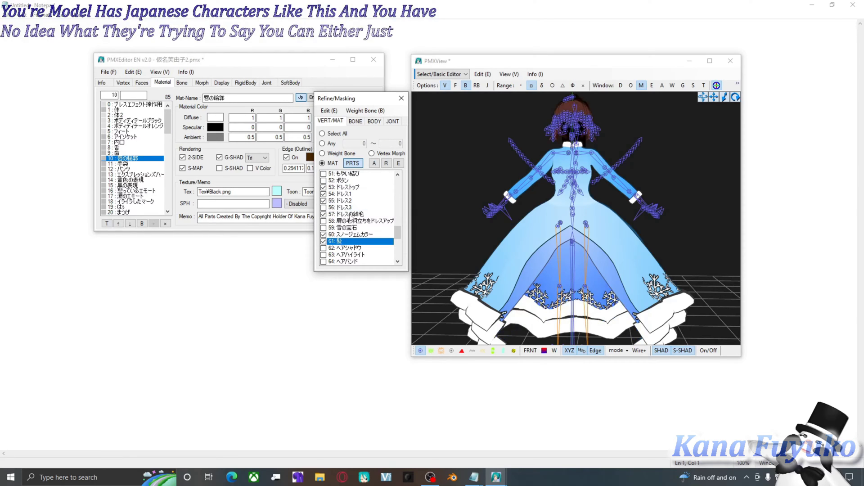
{"action": "left_click", "coordinate": [344, 203]}
{"action": "left_click", "coordinate": [343, 203]}
{"action": "left_click", "coordinate": [344, 203]}
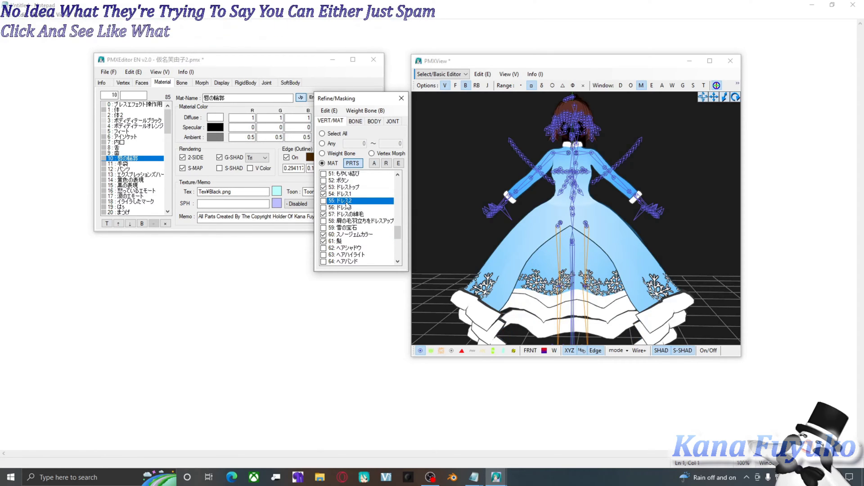
{"action": "left_click", "coordinate": [344, 207]}
{"action": "left_click", "coordinate": [335, 242]}
{"action": "left_click", "coordinate": [336, 242]}
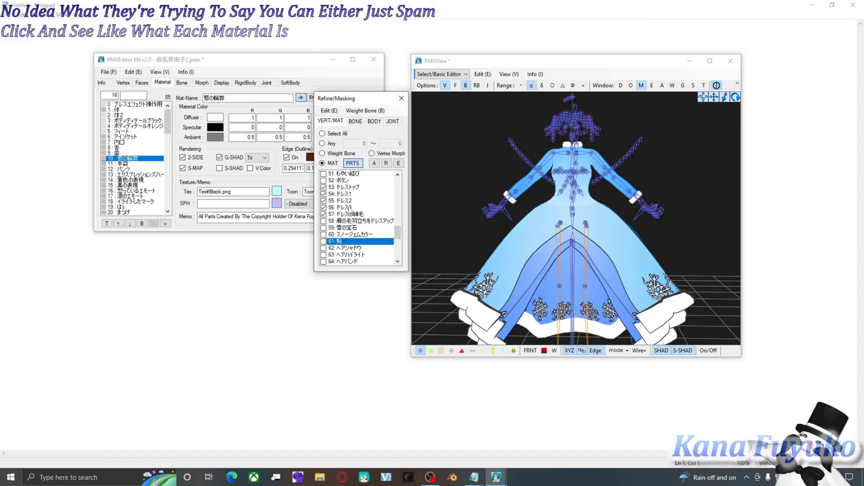
- Look up material 7's English name, switch back to the Japanese name, and browse down to material 12
{"action": "left_click", "coordinate": [132, 142]}
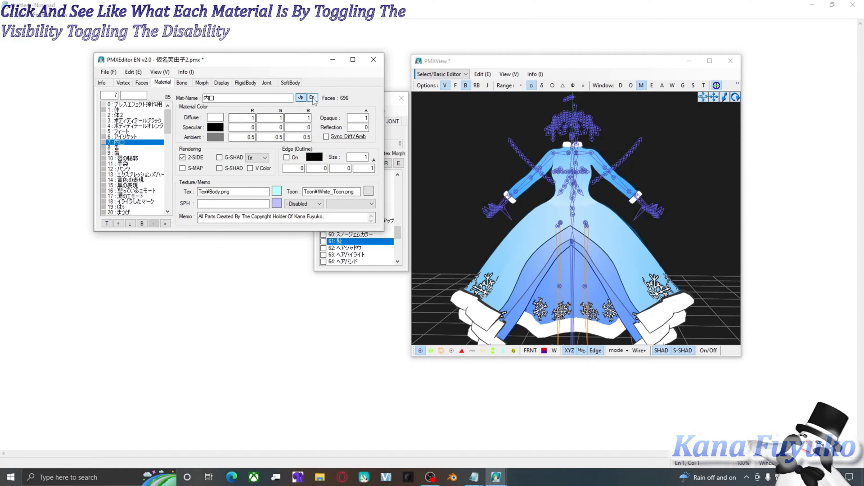
{"action": "left_click", "coordinate": [312, 98]}
{"action": "double_click", "coordinate": [225, 98]}
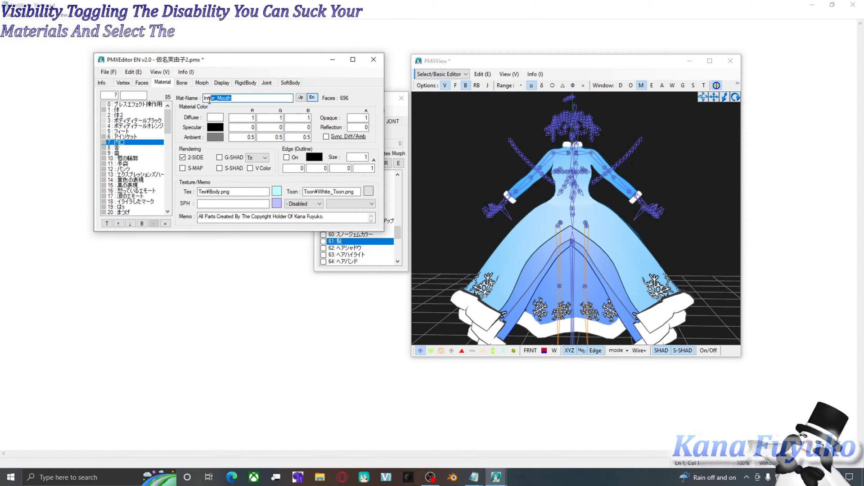
{"action": "left_click", "coordinate": [265, 100]}
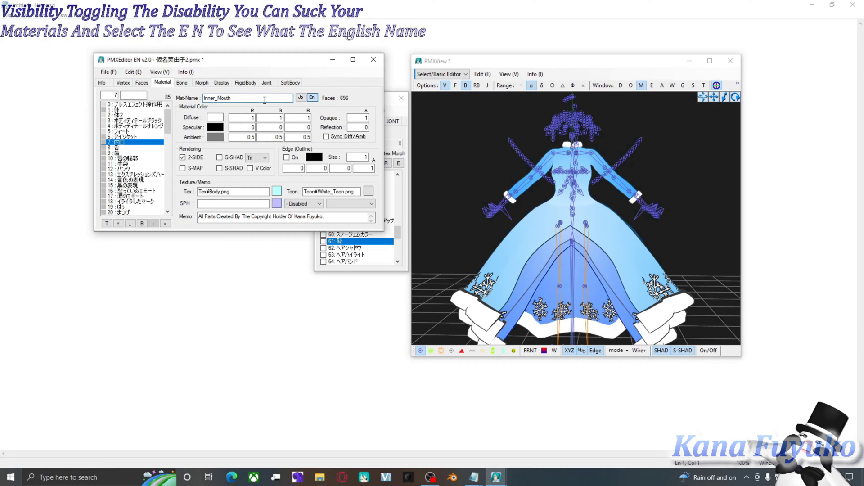
{"action": "left_click_drag", "start_coordinate": [265, 97], "coordinate": [183, 95]}
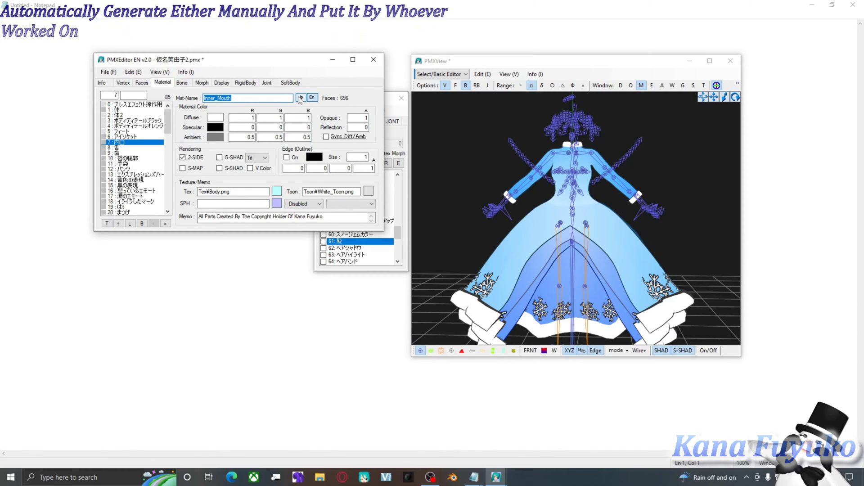
{"action": "left_click", "coordinate": [300, 98]}
{"action": "left_click", "coordinate": [300, 98]}
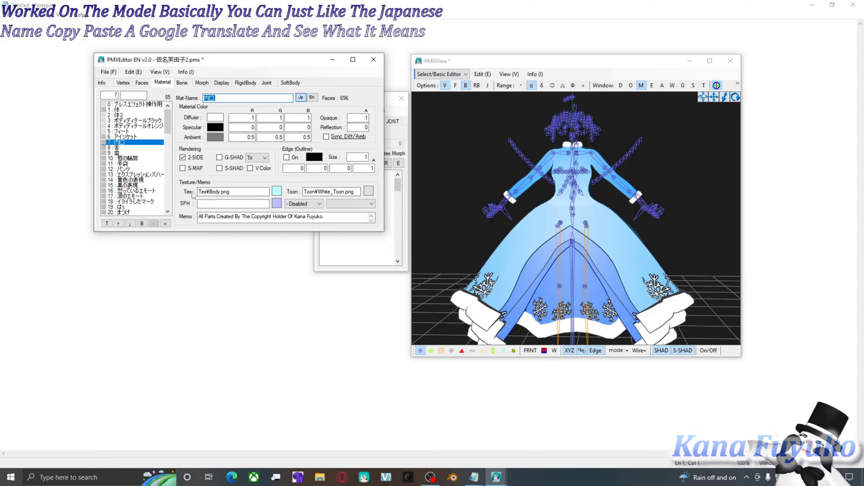
{"action": "key", "text": "Down"}
{"action": "key", "text": "Down"}
{"action": "key", "text": "Down"}
{"action": "key", "text": "Down"}
{"action": "key", "text": "Down"}
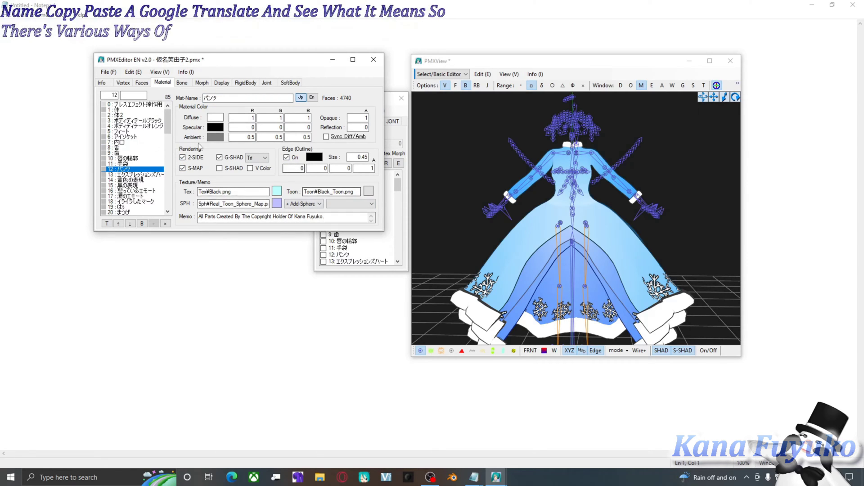
- Move the Refine/Masking window below the editor window and examine the isolated dress from several angles
{"action": "left_click", "coordinate": [394, 168]}
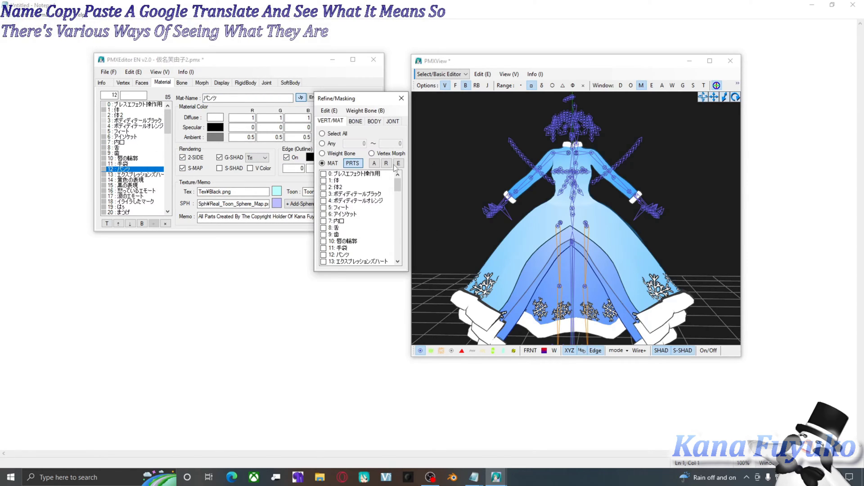
{"action": "left_click_drag", "start_coordinate": [369, 99], "coordinate": [361, 236]}
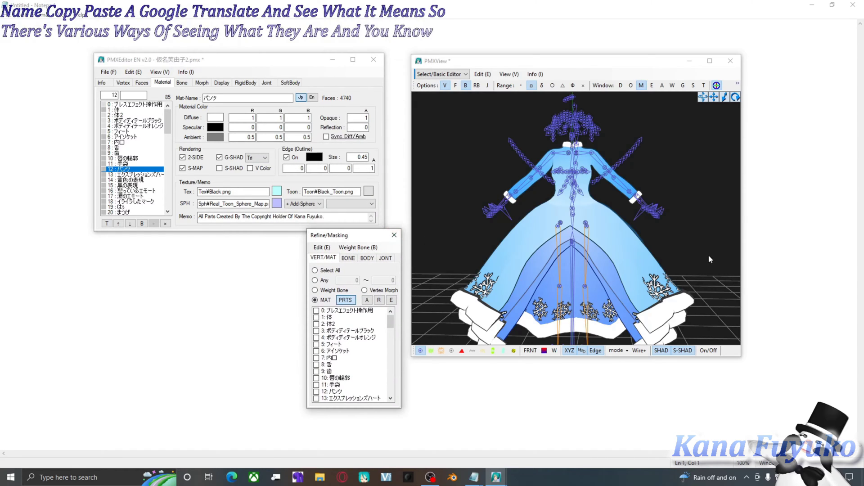
{"action": "left_click", "coordinate": [564, 211]}
{"action": "right_click_drag", "start_coordinate": [564, 211], "coordinate": [564, 219]}
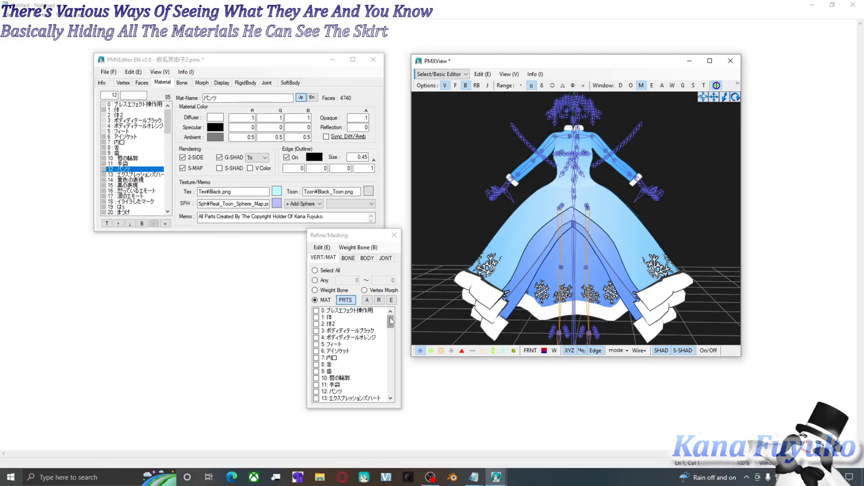
{"action": "scroll", "coordinate": [391, 321], "scroll_direction": "down", "scroll_amount": 4}
{"action": "right_click_drag", "start_coordinate": [509, 231], "coordinate": [568, 262]}
{"action": "scroll", "coordinate": [360, 320], "scroll_direction": "down", "scroll_amount": 1}
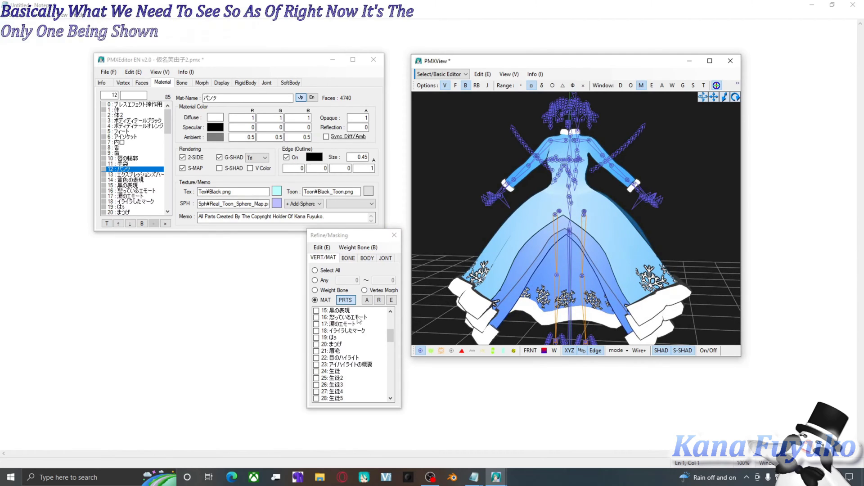
{"action": "left_click_drag", "start_coordinate": [347, 239], "coordinate": [341, 249]}
- Select the lower body bone 5, 下半身, in the bone list
{"action": "right_click_drag", "start_coordinate": [473, 200], "coordinate": [494, 188]}
{"action": "scroll", "coordinate": [500, 185], "scroll_direction": "up", "scroll_amount": 5}
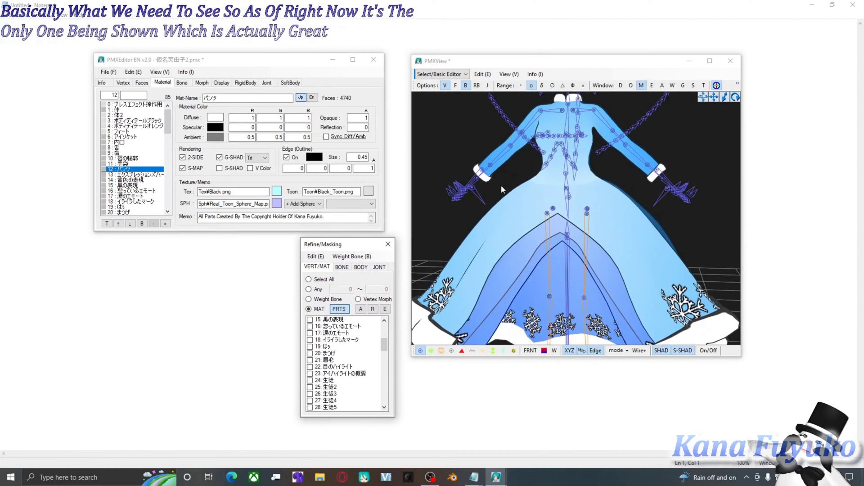
{"action": "middle_click_drag", "start_coordinate": [523, 188], "coordinate": [511, 187]}
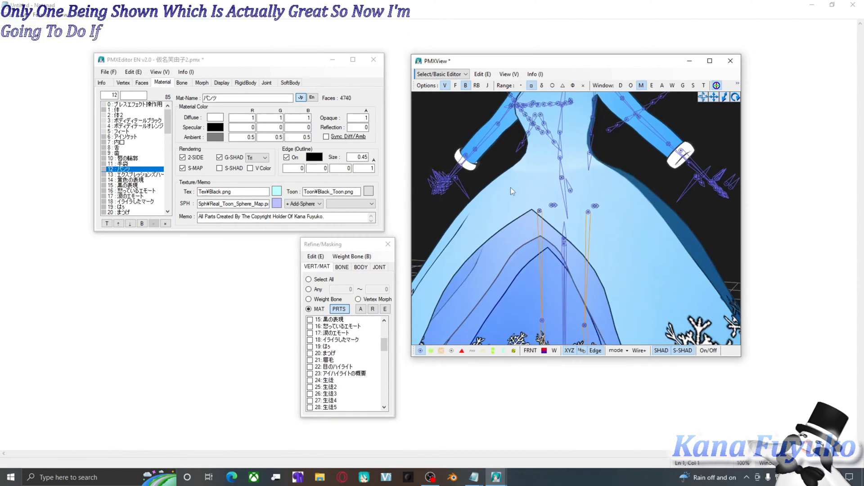
{"action": "left_click", "coordinate": [182, 83]}
{"action": "left_click_drag", "start_coordinate": [169, 166], "coordinate": [178, 103]}
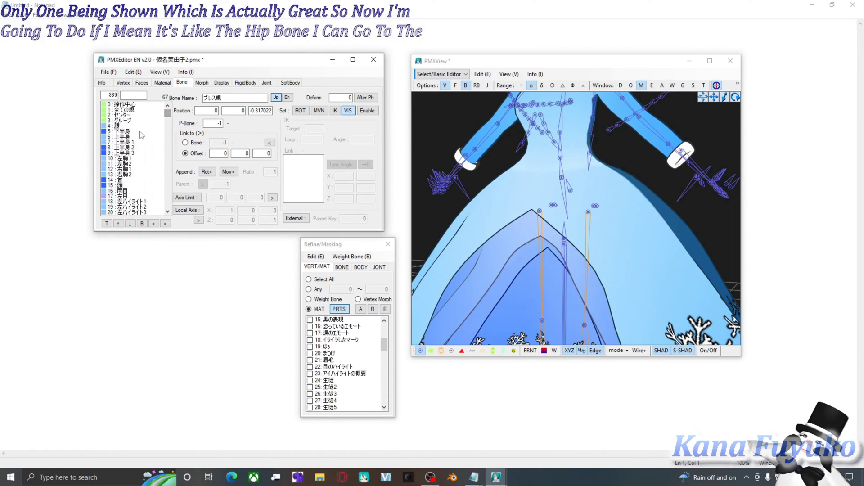
{"action": "left_click", "coordinate": [118, 132]}
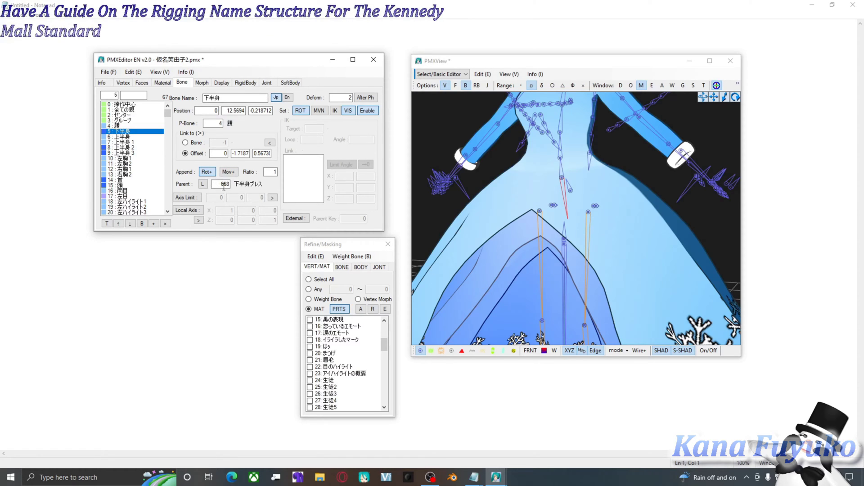
- Open the Weight/UV Drawing window, place it beside the Refine/Masking window, and start weight drawing for bone 下半身 at weight 100
{"action": "left_click", "coordinate": [672, 85]}
{"action": "mouse_move", "coordinate": [543, 131]}
{"action": "left_mouse_down"}
{"action": "mouse_move", "coordinate": [247, 212]}
{"action": "mouse_move", "coordinate": [259, 223]}
{"action": "left_mouse_up"}
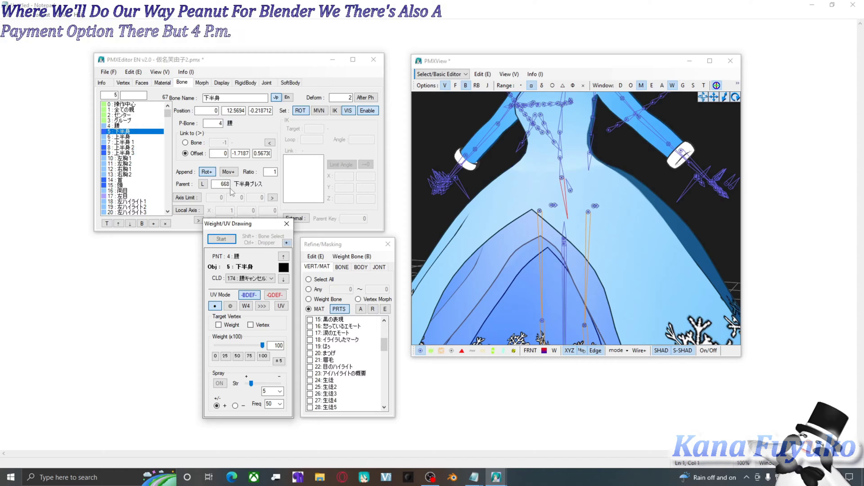
{"action": "left_click", "coordinate": [220, 239]}
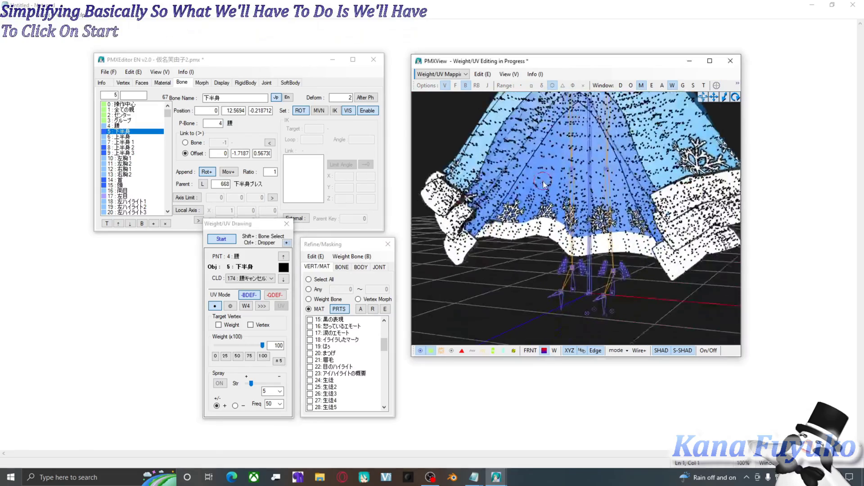
{"action": "scroll", "coordinate": [545, 226], "scroll_direction": "down", "scroll_amount": 5}
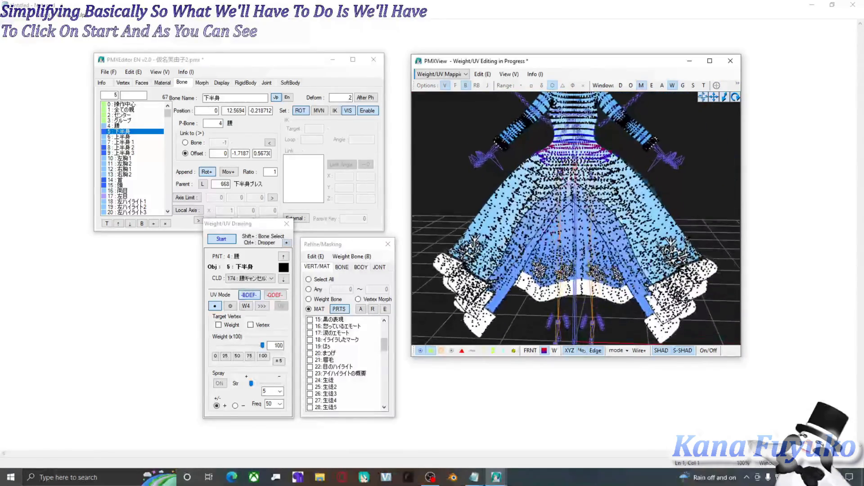
{"action": "right_click_drag", "start_coordinate": [556, 148], "coordinate": [431, 270]}
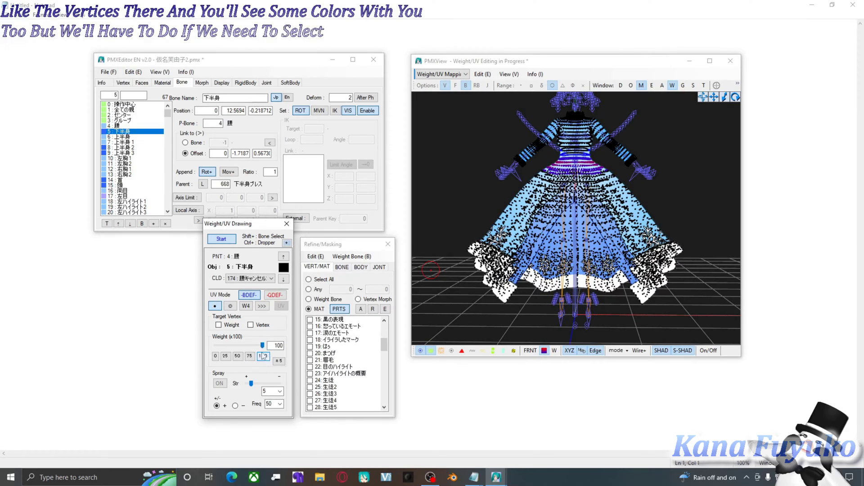
{"action": "scroll", "coordinate": [564, 230], "scroll_direction": "down", "scroll_amount": 3}
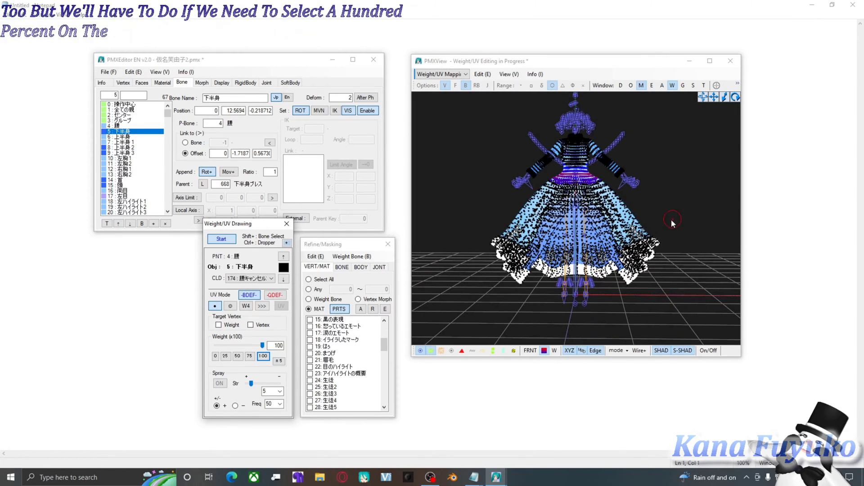
- Paint the lower part of the skirt, from one side of the hem to the other, with 100 weight for bone 下半身
{"action": "left_click", "coordinate": [564, 230]}
{"action": "mouse_move", "coordinate": [564, 230]}
{"action": "left_mouse_down"}
{"action": "mouse_move", "coordinate": [543, 232]}
{"action": "mouse_move", "coordinate": [562, 253]}
{"action": "left_mouse_up"}
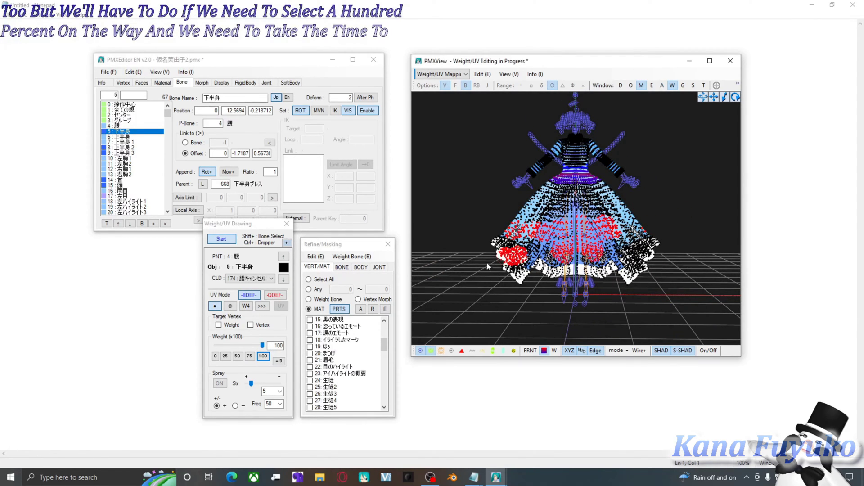
{"action": "left_click_drag", "start_coordinate": [488, 266], "coordinate": [587, 277]}
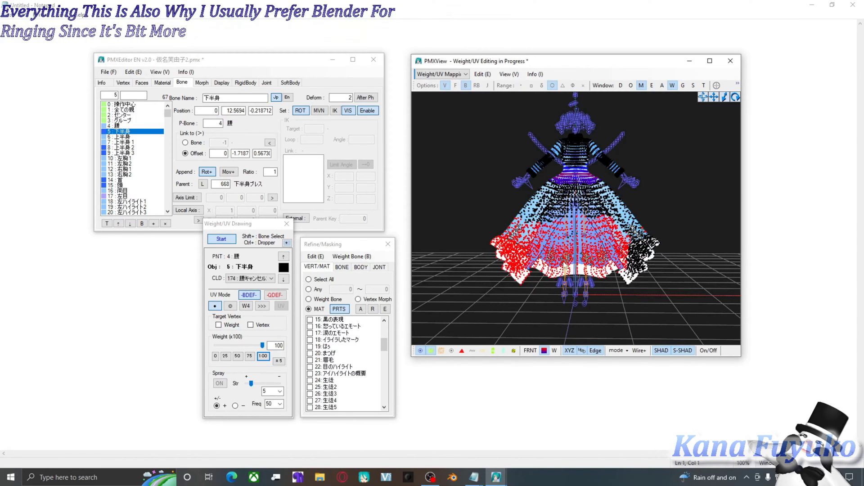
{"action": "left_click_drag", "start_coordinate": [630, 243], "coordinate": [654, 265]}
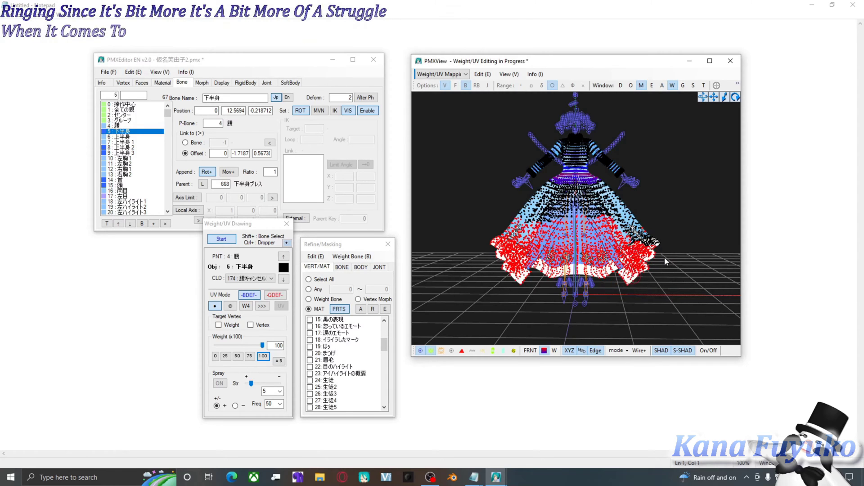
- Hide dress top material 53 and dress fur material 57 so only dress materials 54 to 56 are shown
{"action": "right_click_drag", "start_coordinate": [655, 230], "coordinate": [691, 119]}
{"action": "left_click_drag", "start_coordinate": [383, 345], "coordinate": [384, 375]}
{"action": "left_click_drag", "start_coordinate": [563, 195], "coordinate": [569, 197]}
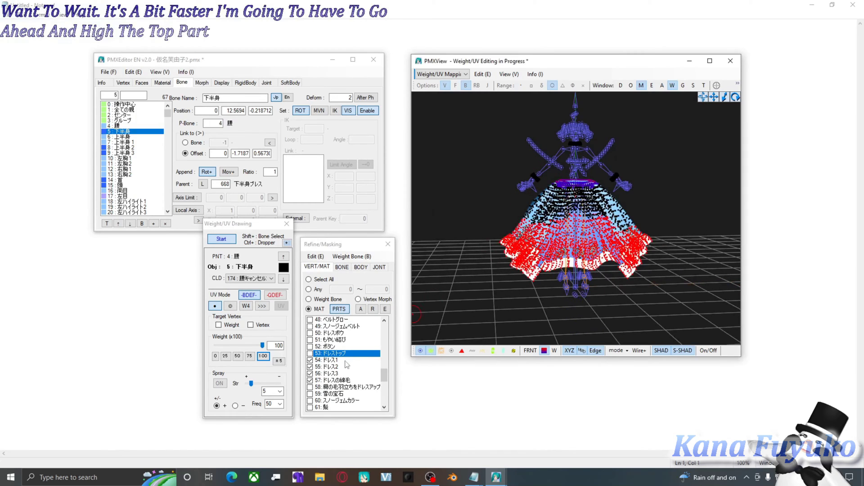
{"action": "left_click", "coordinate": [334, 381]}
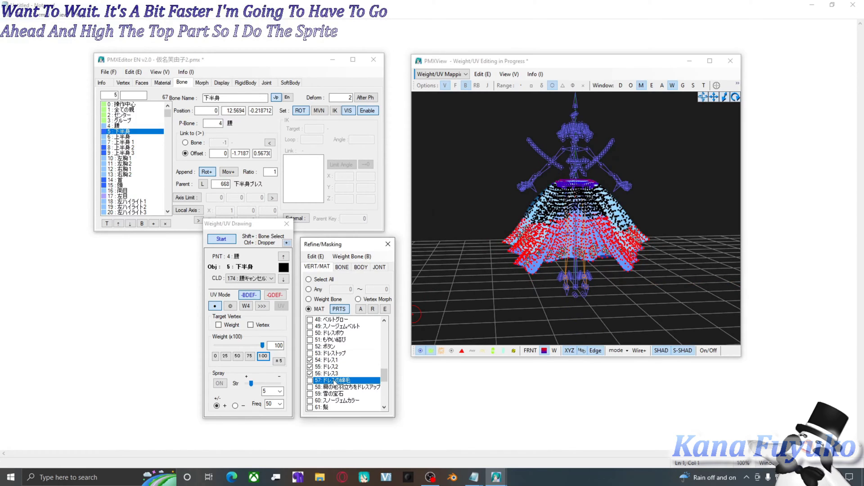
{"action": "right_click_drag", "start_coordinate": [585, 264], "coordinate": [702, 104]}
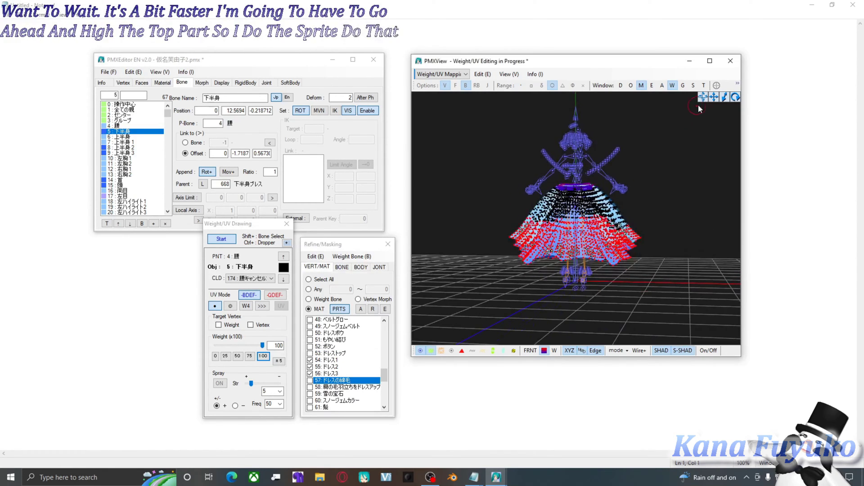
- Paint the rest of dress materials 54 to 56, up to the waist edge, with 100 weight for bone 下半身
{"action": "scroll", "coordinate": [702, 102], "scroll_direction": "down", "scroll_amount": 10}
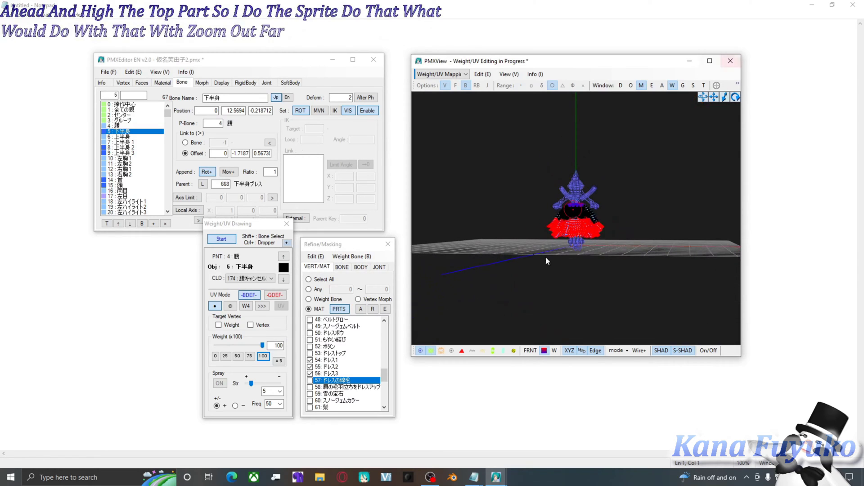
{"action": "left_click_drag", "start_coordinate": [588, 217], "coordinate": [563, 223]}
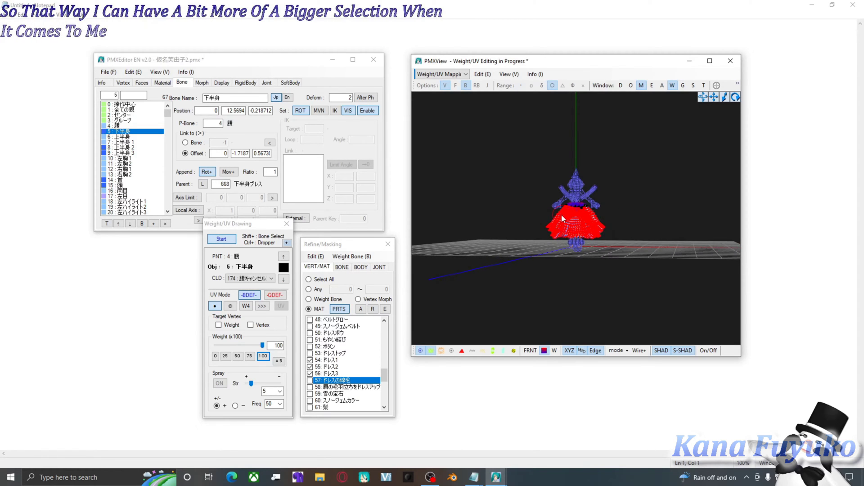
{"action": "scroll", "coordinate": [561, 214], "scroll_direction": "up", "scroll_amount": 8}
{"action": "scroll", "coordinate": [577, 204], "scroll_direction": "up", "scroll_amount": 5}
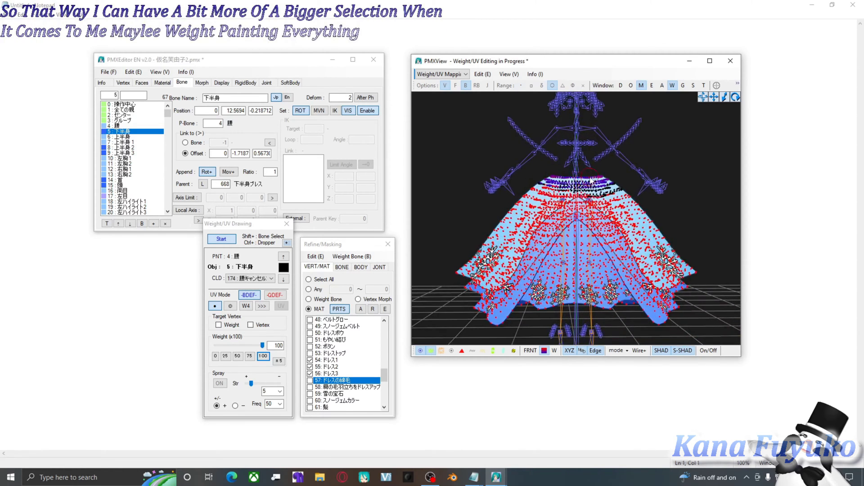
{"action": "scroll", "coordinate": [615, 180], "scroll_direction": "up", "scroll_amount": 2}
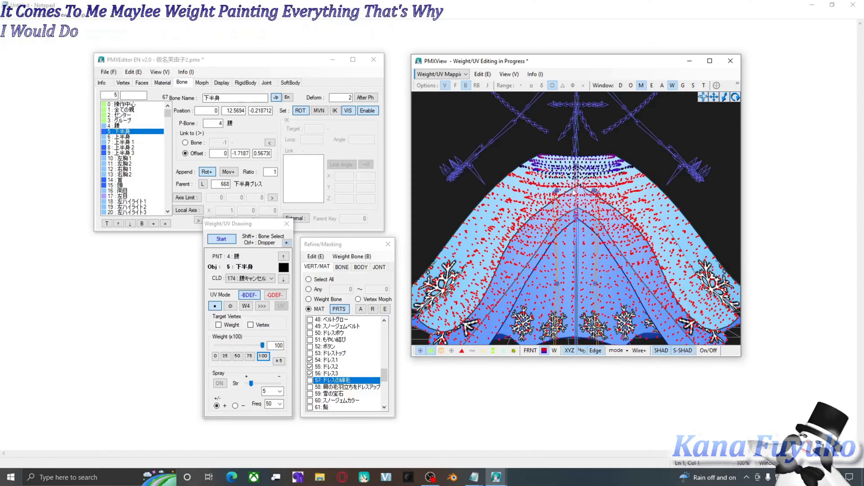
{"action": "scroll", "coordinate": [518, 184], "scroll_direction": "up", "scroll_amount": 4}
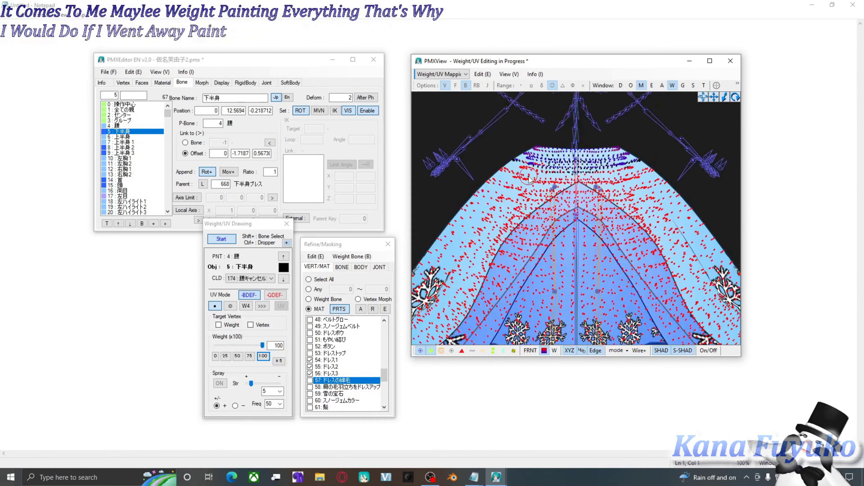
{"action": "scroll", "coordinate": [538, 175], "scroll_direction": "down", "scroll_amount": 2}
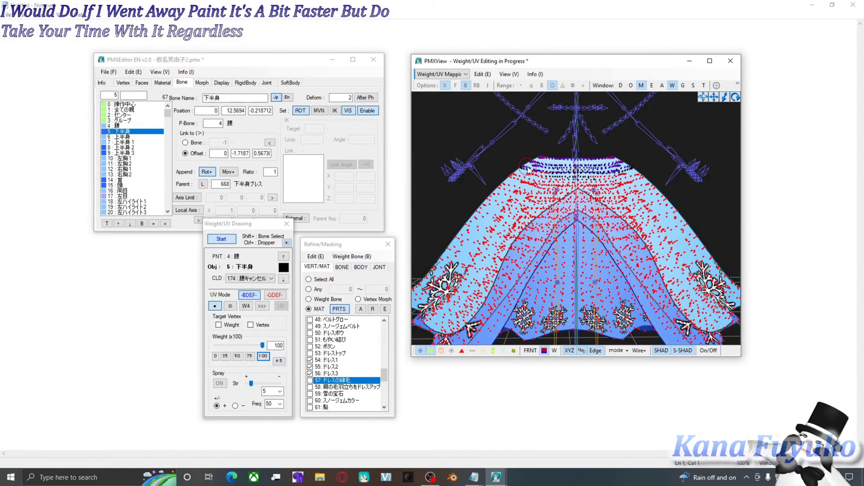
{"action": "left_click_drag", "start_coordinate": [599, 177], "coordinate": [630, 169]}
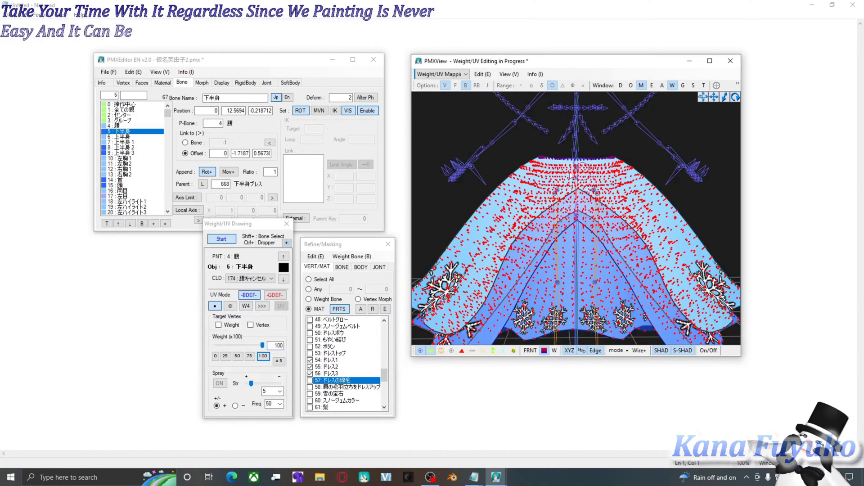
- Show dress fur material 57 again and touch up the fur at the skirt hem with 100 weight for bone 下半身
{"action": "right_click_drag", "start_coordinate": [546, 232], "coordinate": [518, 325]}
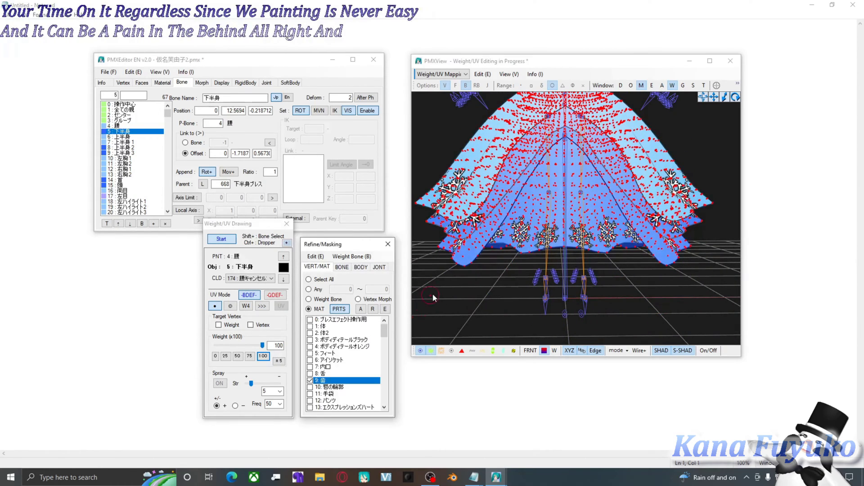
{"action": "scroll", "coordinate": [385, 321], "scroll_direction": "down", "scroll_amount": 17}
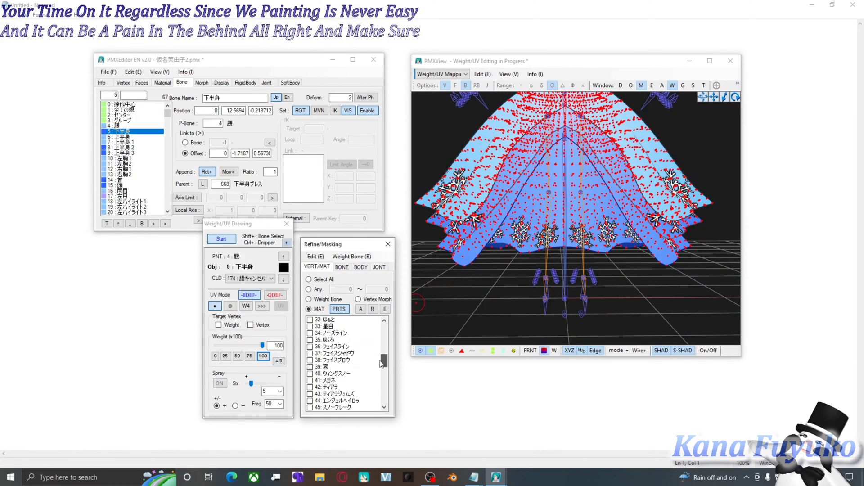
{"action": "left_click", "coordinate": [309, 346]}
{"action": "scroll", "coordinate": [579, 296], "scroll_direction": "down", "scroll_amount": 5}
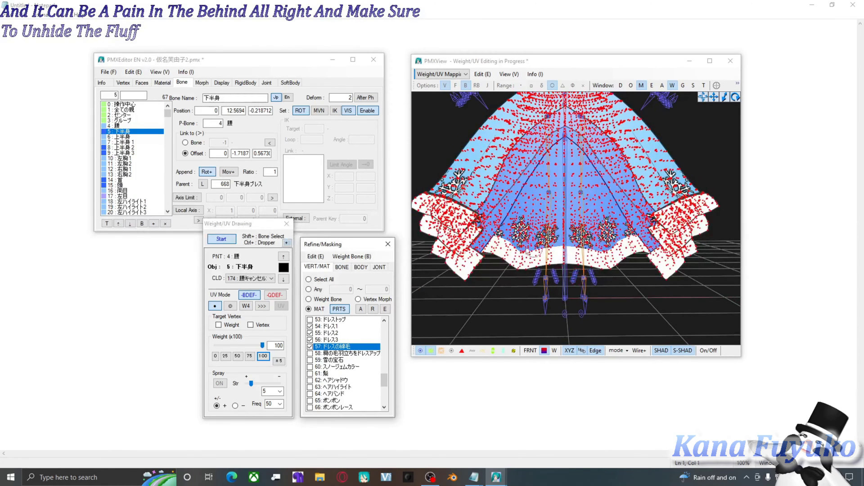
{"action": "left_click_drag", "start_coordinate": [463, 192], "coordinate": [488, 203]}
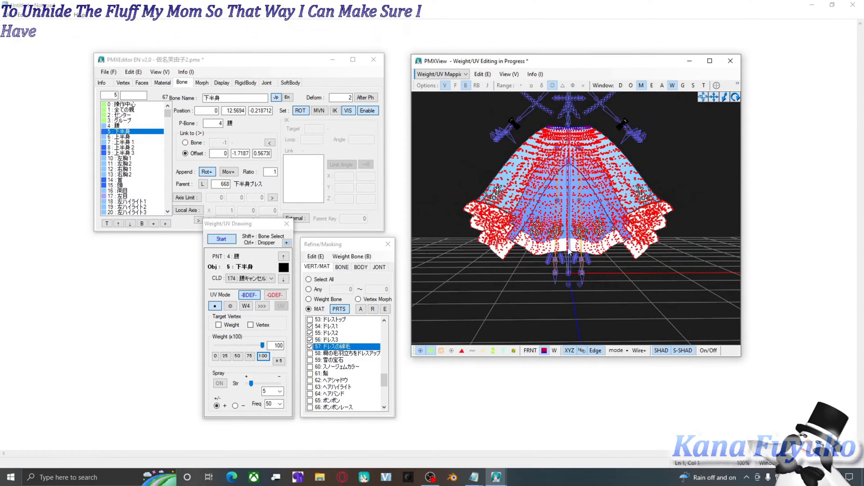
- Check the skirt and fur for unpainted spots, and show dress top material 53 again to inspect the waist
{"action": "scroll", "coordinate": [548, 217], "scroll_direction": "down", "scroll_amount": 2}
{"action": "middle_click_drag", "start_coordinate": [548, 217], "coordinate": [581, 183]}
{"action": "scroll", "coordinate": [582, 182], "scroll_direction": "up", "scroll_amount": 4}
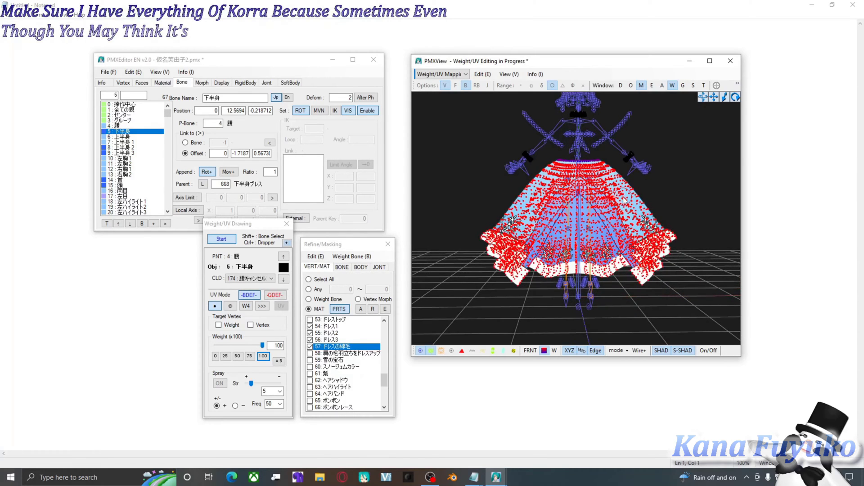
{"action": "scroll", "coordinate": [579, 160], "scroll_direction": "up", "scroll_amount": 1}
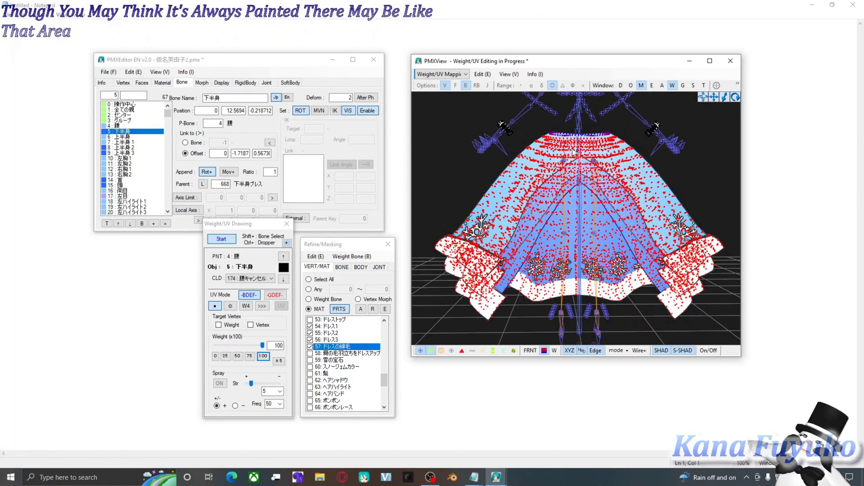
{"action": "middle_click_drag", "start_coordinate": [591, 161], "coordinate": [602, 213]}
{"action": "scroll", "coordinate": [602, 213], "scroll_direction": "down", "scroll_amount": 1}
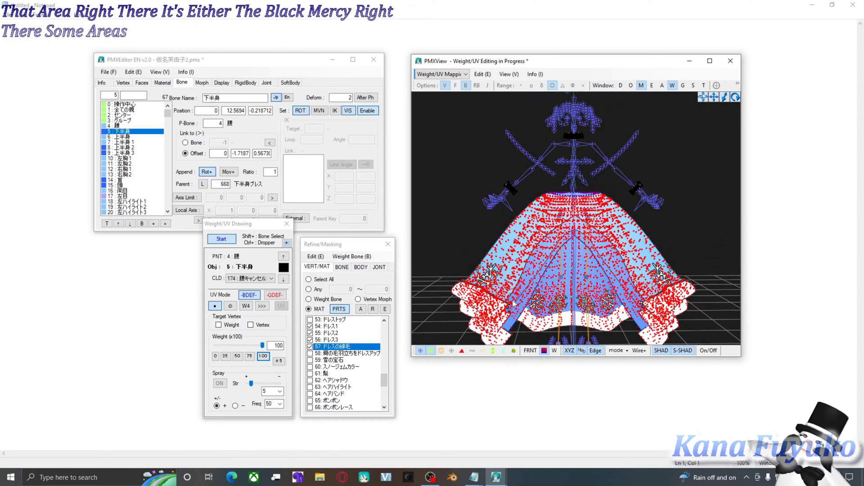
{"action": "left_click", "coordinate": [338, 324]}
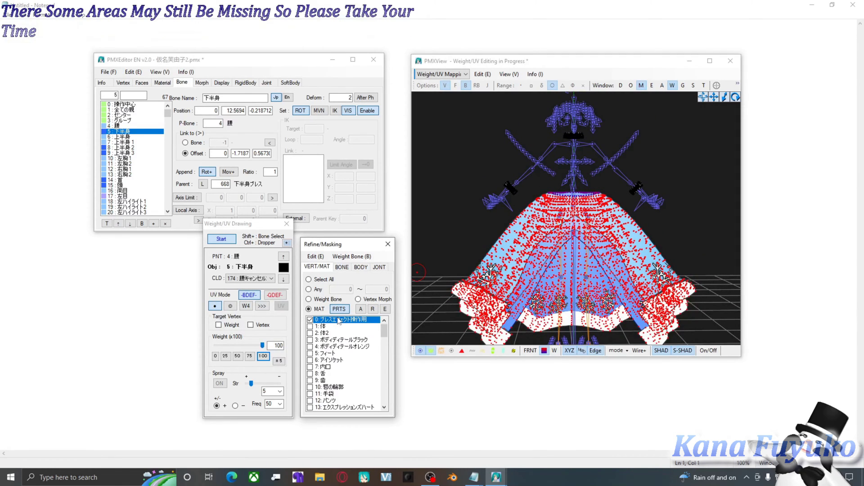
{"action": "scroll", "coordinate": [367, 336], "scroll_direction": "down", "scroll_amount": 15}
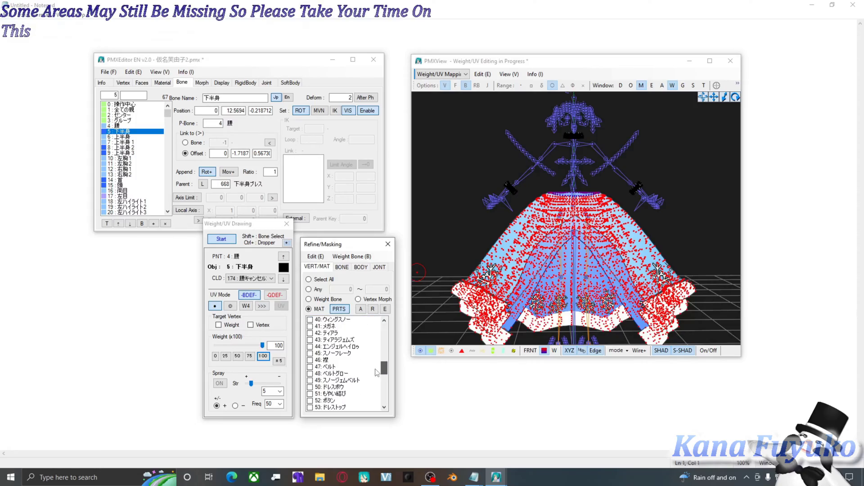
{"action": "left_click", "coordinate": [335, 374]}
{"action": "scroll", "coordinate": [557, 203], "scroll_direction": "up", "scroll_amount": 10}
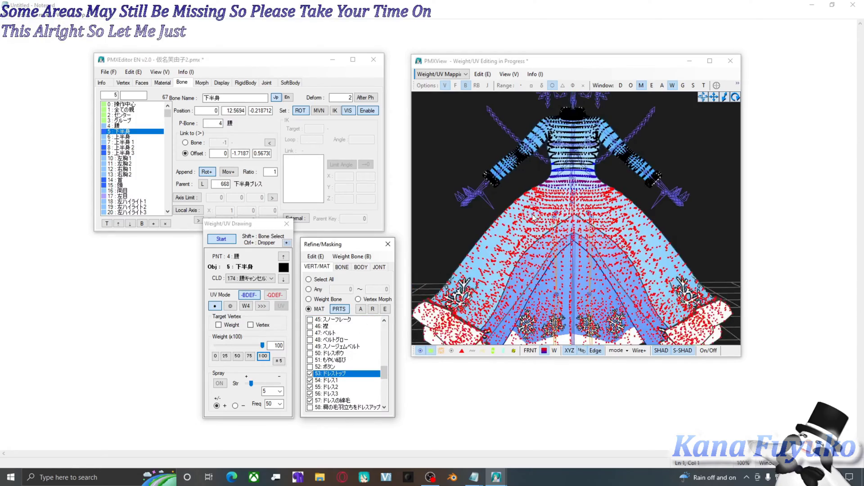
{"action": "mouse_move", "coordinate": [558, 205]}
{"action": "right_mouse_down"}
{"action": "mouse_move", "coordinate": [608, 199]}
{"action": "mouse_move", "coordinate": [561, 202]}
{"action": "right_mouse_up"}
{"action": "scroll", "coordinate": [526, 208], "scroll_direction": "down", "scroll_amount": 10}
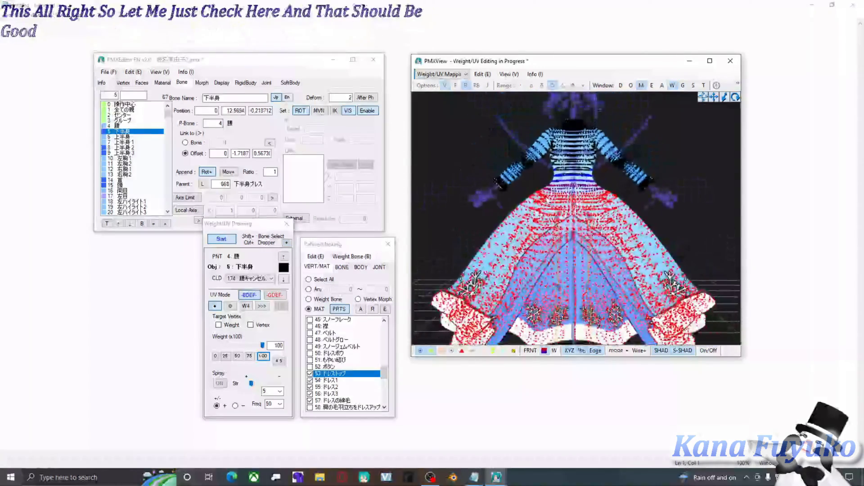
- End weight drawing, open TransformView, and display the model's bones there
{"action": "left_click", "coordinate": [225, 241]}
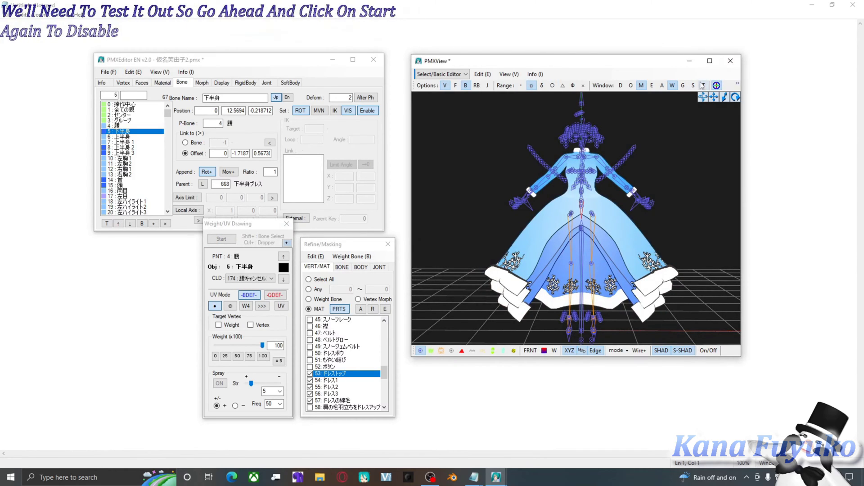
{"action": "key", "text": "F9"}
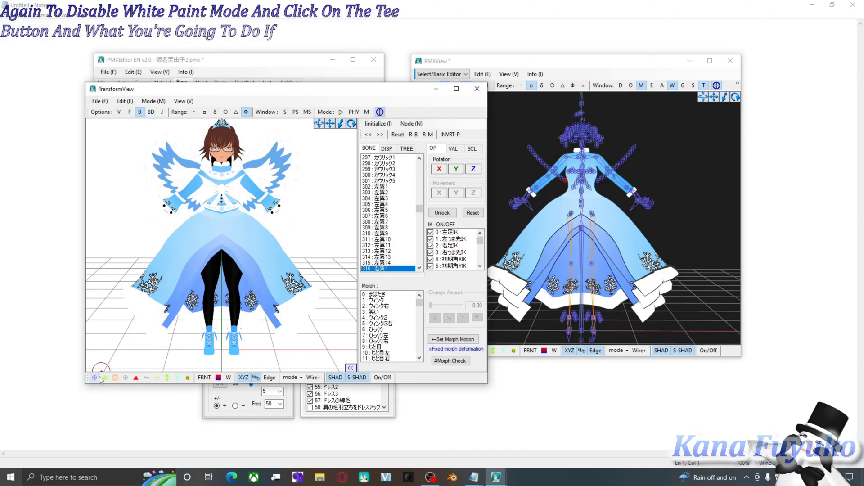
{"action": "left_click", "coordinate": [94, 378]}
- Select and move center bone 2, センター, in TransformView, and inspect the skirt from several angles for vertices left behind
{"action": "left_click", "coordinate": [205, 262]}
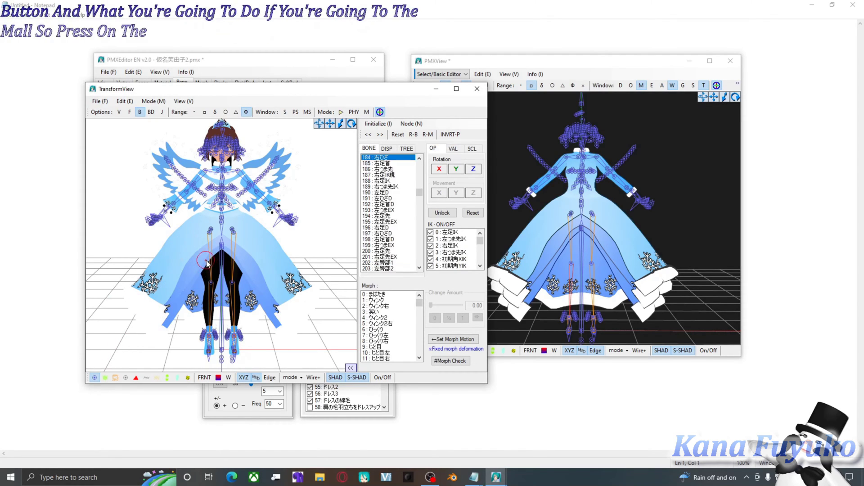
{"action": "left_click", "coordinate": [222, 246]}
{"action": "left_click_drag", "start_coordinate": [222, 247], "coordinate": [263, 237]}
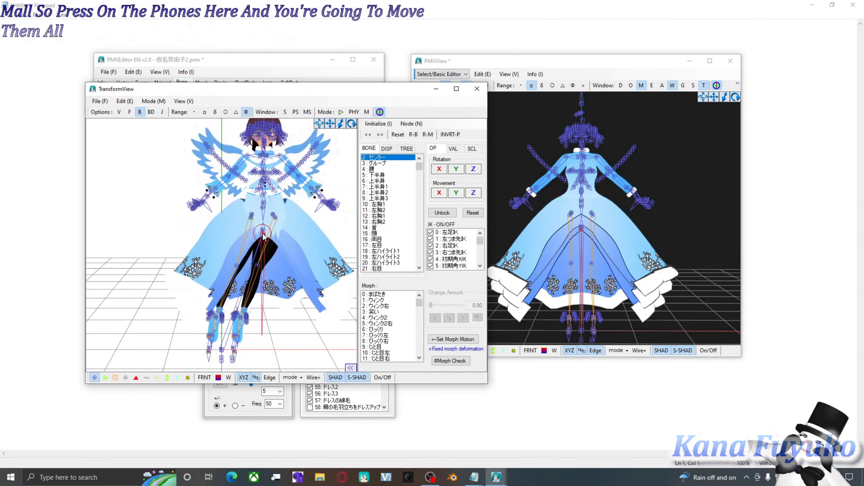
{"action": "mouse_move", "coordinate": [263, 236]}
{"action": "right_mouse_down"}
{"action": "mouse_move", "coordinate": [238, 240]}
{"action": "mouse_move", "coordinate": [262, 247]}
{"action": "right_mouse_up"}
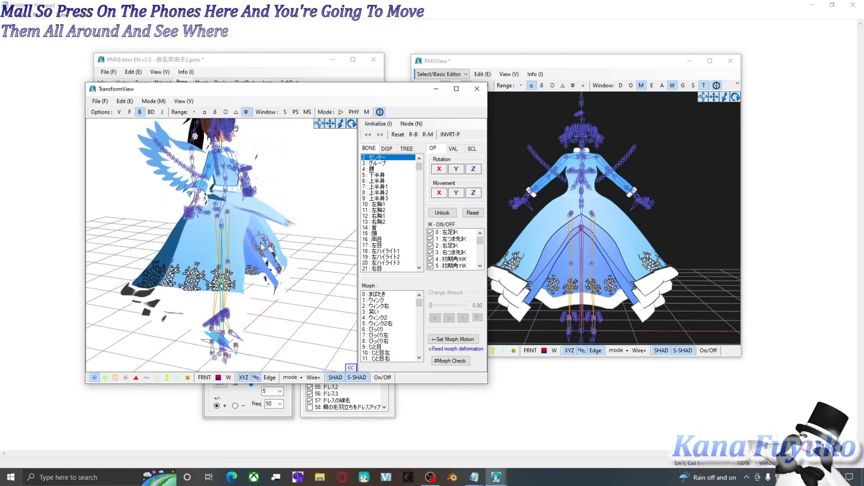
{"action": "scroll", "coordinate": [262, 246], "scroll_direction": "up", "scroll_amount": 5}
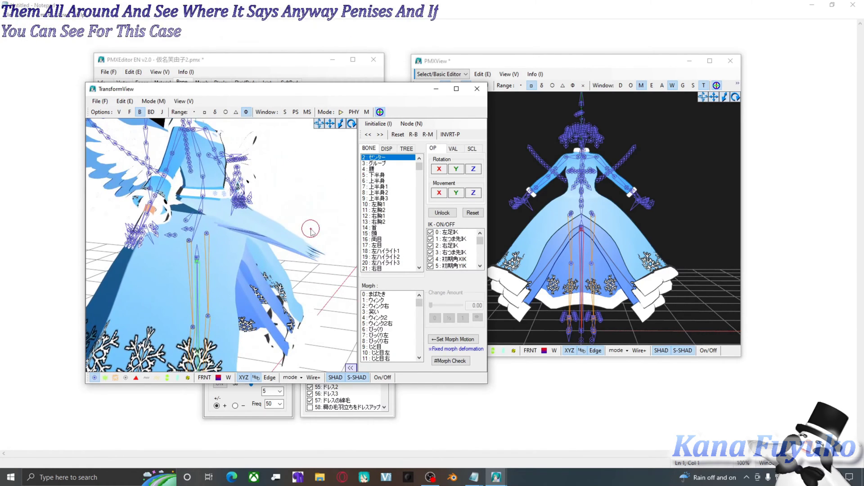
{"action": "right_click_drag", "start_coordinate": [288, 246], "coordinate": [600, 178]}
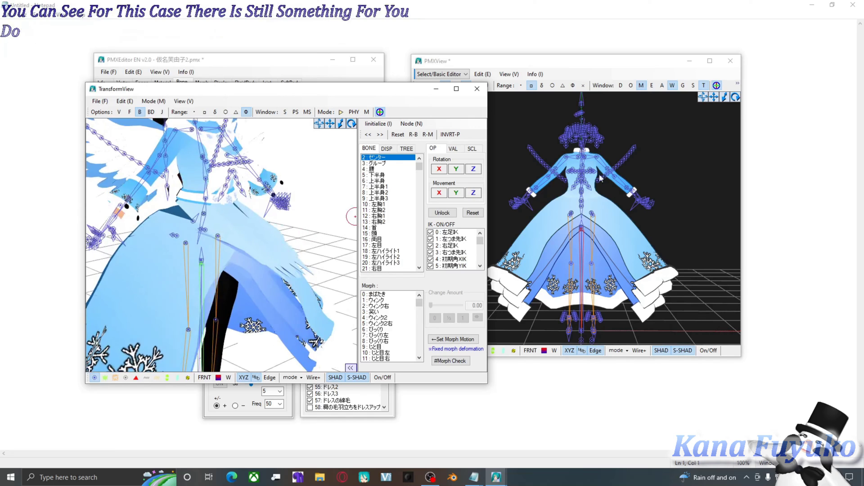
- Restart weight drawing in PMXView, pick bone 下半身, and paint the missed vertices around the waist with 100 weight
{"action": "left_click", "coordinate": [504, 202]}
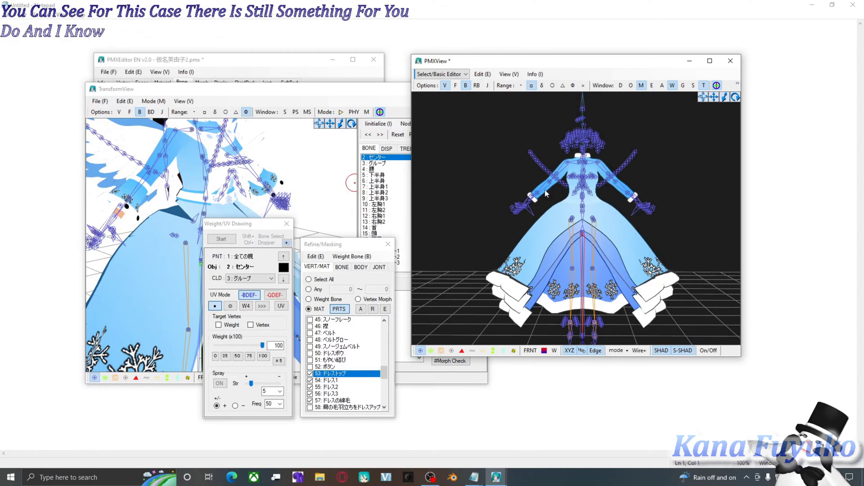
{"action": "scroll", "coordinate": [429, 202], "scroll_direction": "up", "scroll_amount": 2}
{"action": "left_click", "coordinate": [221, 239]}
{"action": "scroll", "coordinate": [592, 207], "scroll_direction": "up", "scroll_amount": 5}
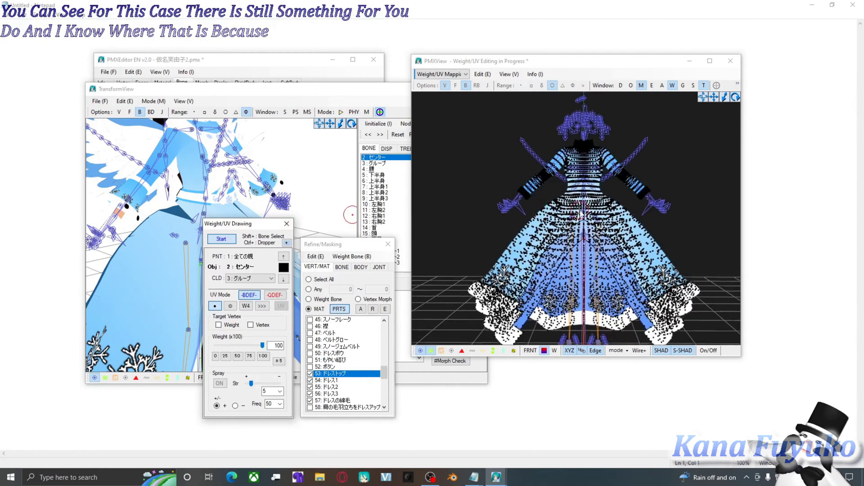
{"action": "left_click", "coordinate": [592, 204], "text": "shift"}
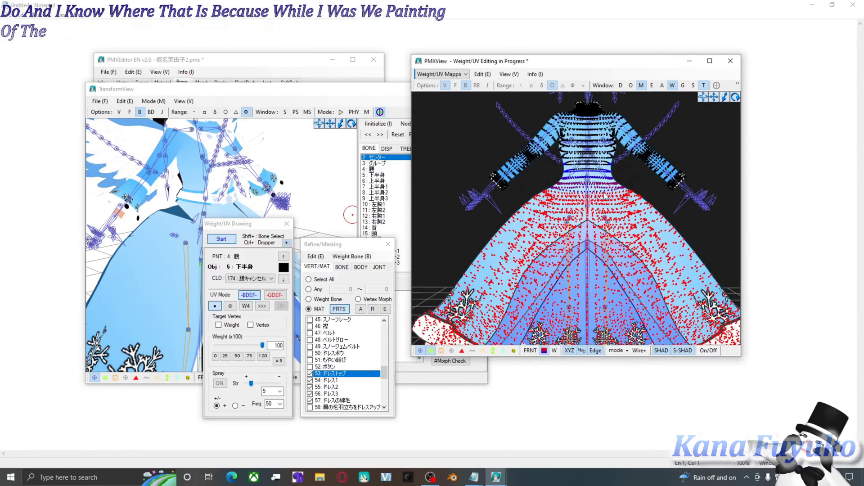
{"action": "scroll", "coordinate": [605, 193], "scroll_direction": "up", "scroll_amount": 3}
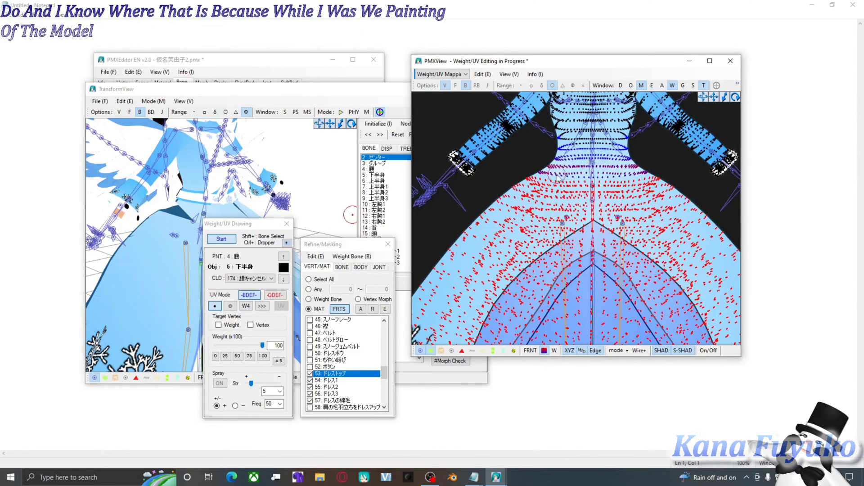
{"action": "scroll", "coordinate": [558, 177], "scroll_direction": "up", "scroll_amount": 3}
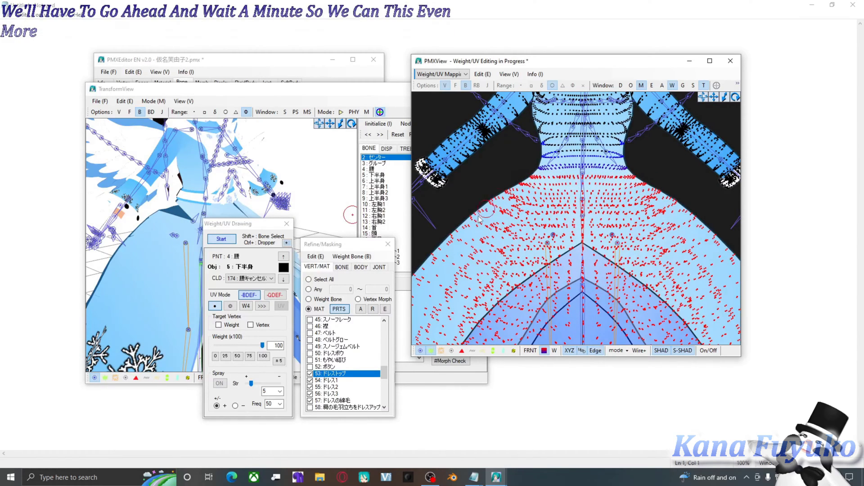
- Return to TransformView and inspect the moved skirt around the waist and front opening for stray vertices
{"action": "left_click", "coordinate": [360, 96]}
{"action": "key", "text": "Down"}
{"action": "key", "text": "Down"}
{"action": "key", "text": "Down"}
{"action": "key", "text": "Down"}
{"action": "key", "text": "Down"}
{"action": "key", "text": "Down"}
{"action": "key", "text": "Down"}
{"action": "key", "text": "Down"}
{"action": "key", "text": "Down"}
{"action": "key", "text": "Down"}
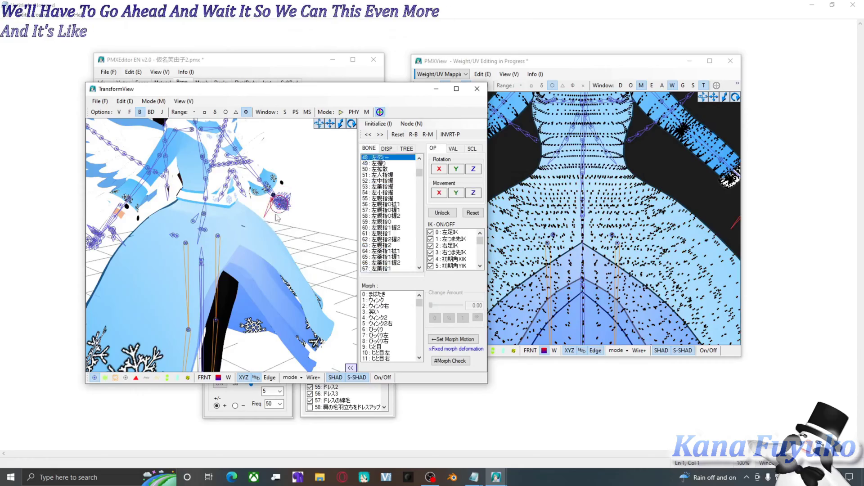
{"action": "right_click_drag", "start_coordinate": [297, 220], "coordinate": [342, 201]}
- Switch back to PMXView, pick bone 下半身 again for weight drawing, and review its weights from waist to hem
{"action": "left_click", "coordinate": [581, 221]}
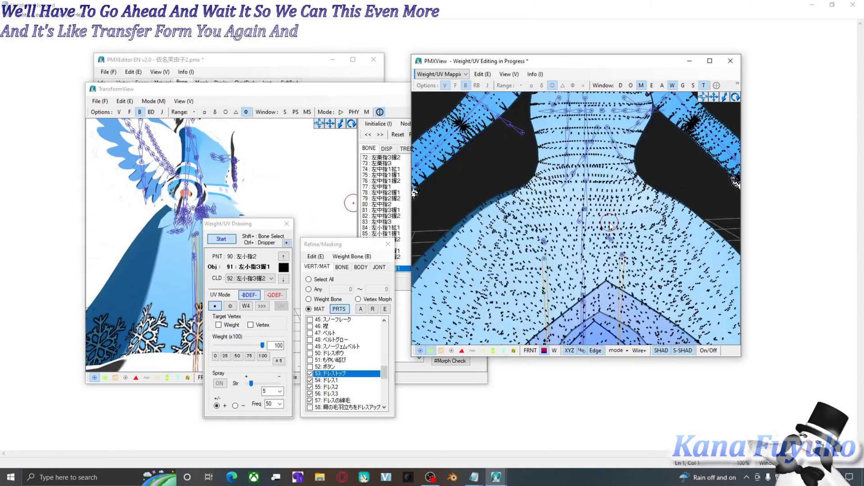
{"action": "left_click", "coordinate": [582, 216], "text": "shift"}
{"action": "right_click_drag", "start_coordinate": [582, 216], "coordinate": [585, 189]}
{"action": "scroll", "coordinate": [614, 215], "scroll_direction": "down", "scroll_amount": 3}
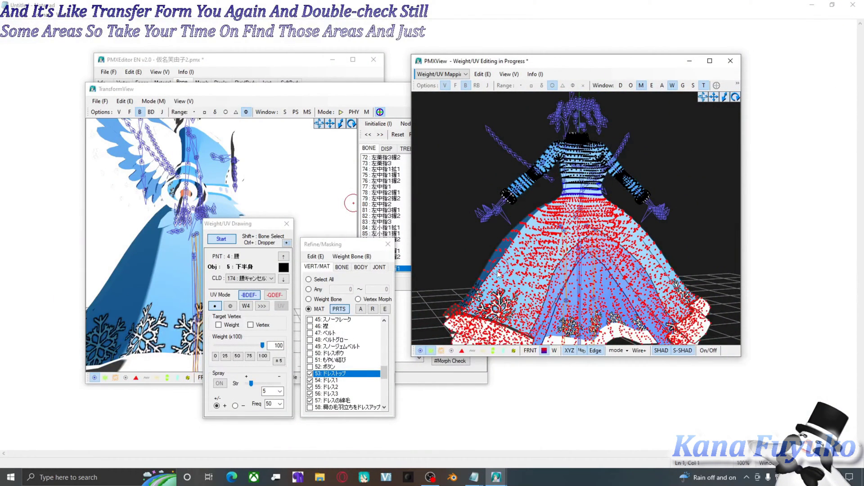
- Examine the skirt's front opening near the leg bones in TransformView for remaining weight problems
{"action": "left_click", "coordinate": [270, 202]}
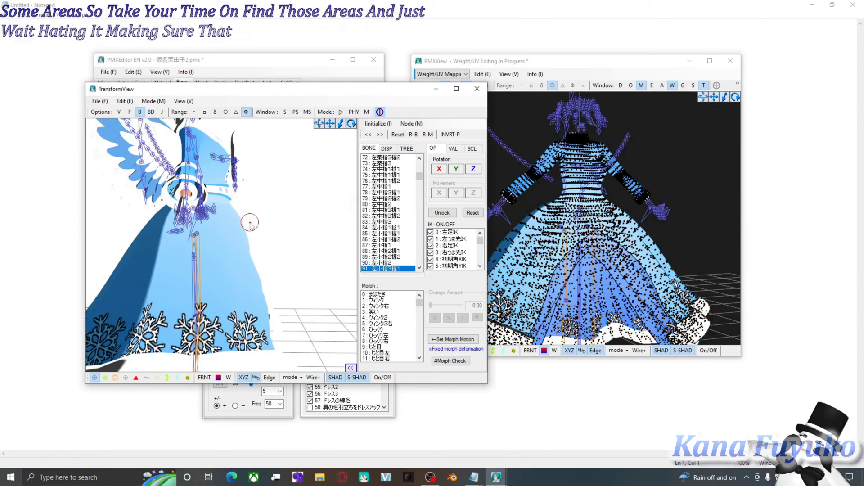
{"action": "right_click_drag", "start_coordinate": [250, 224], "coordinate": [285, 224]}
{"action": "left_click", "coordinate": [208, 262]}
{"action": "left_click", "coordinate": [280, 253]}
{"action": "scroll", "coordinate": [293, 241], "scroll_direction": "up", "scroll_amount": 5}
{"action": "left_click", "coordinate": [202, 243]}
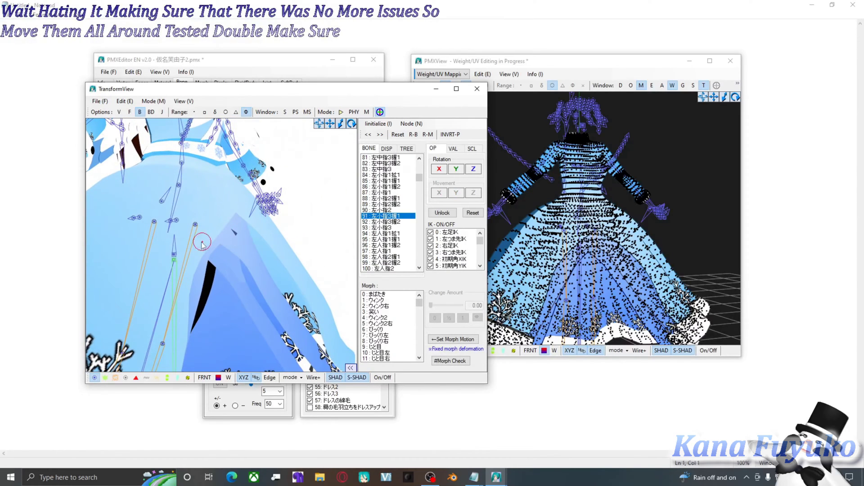
- Inspect the skirt's front opening in TransformView, then compare it with the 下半身 weights on the whole skirt in PMXView
{"action": "mouse_move", "coordinate": [202, 243]}
{"action": "right_mouse_down"}
{"action": "mouse_move", "coordinate": [169, 258]}
{"action": "mouse_move", "coordinate": [195, 241]}
{"action": "right_mouse_up"}
{"action": "left_click", "coordinate": [353, 215]}
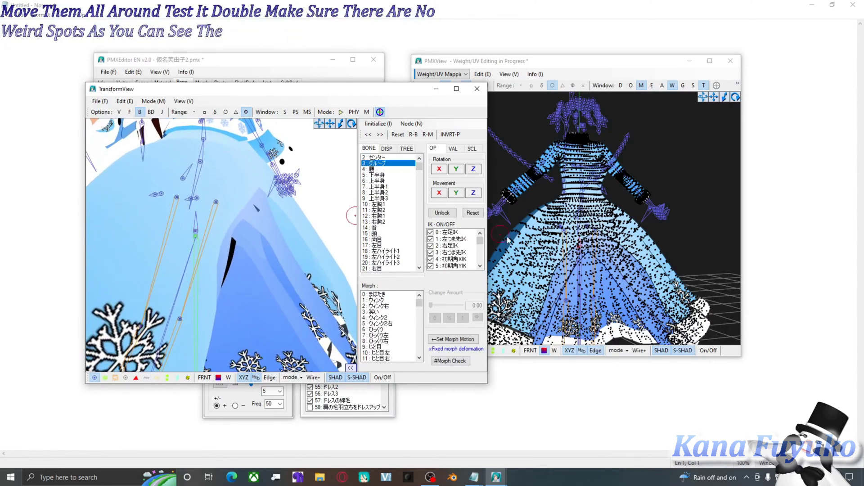
{"action": "left_click", "coordinate": [508, 240]}
{"action": "scroll", "coordinate": [508, 240], "scroll_direction": "down", "scroll_amount": 5}
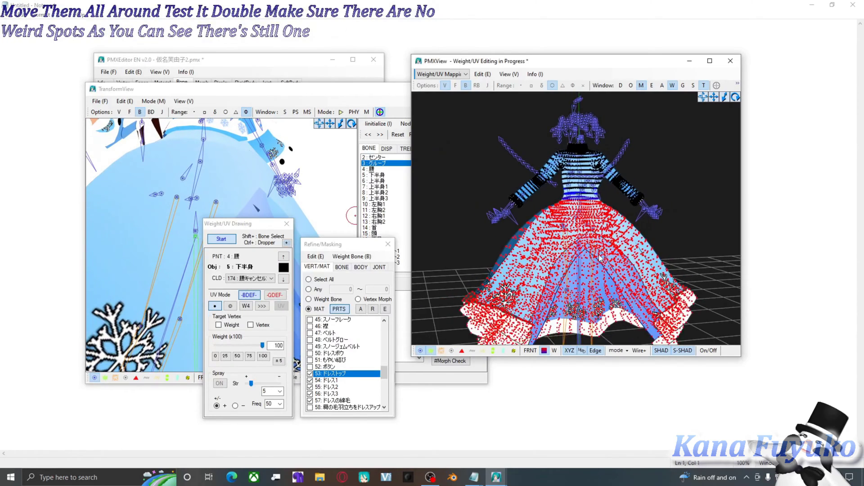
{"action": "scroll", "coordinate": [599, 258], "scroll_direction": "down", "scroll_amount": 5}
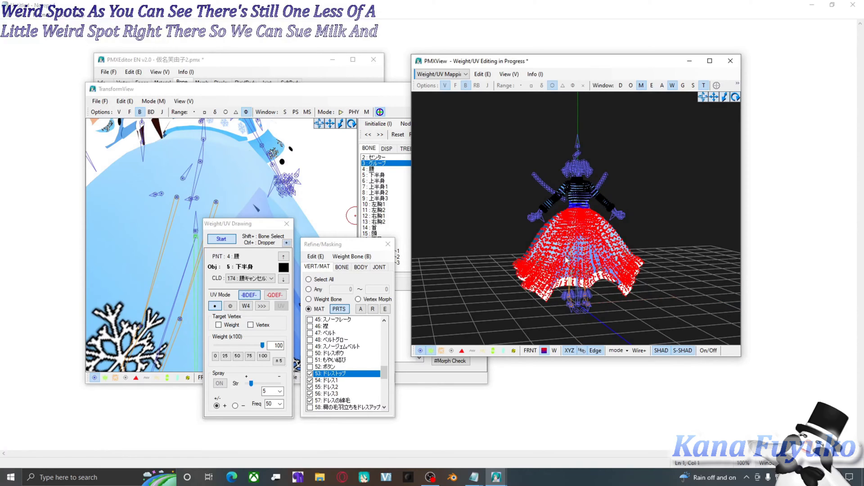
- Return to TransformView and check the whole deformed dress from several sides, finishing with the front view
{"action": "left_click", "coordinate": [332, 85]}
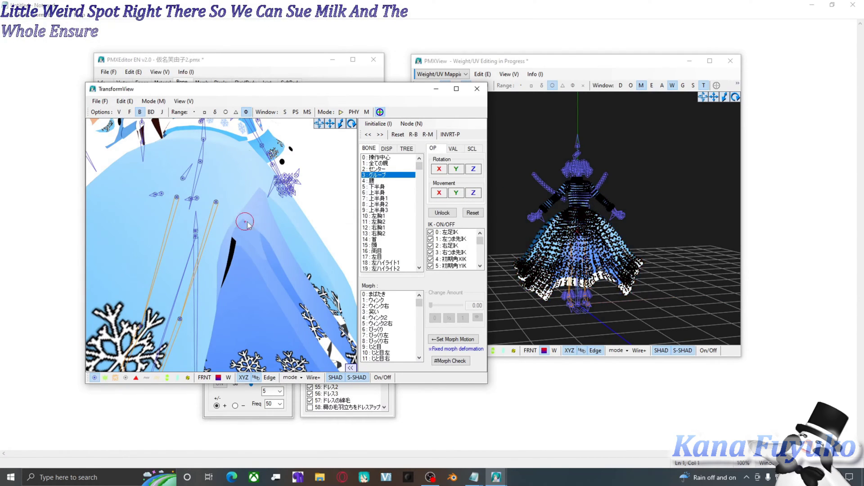
{"action": "scroll", "coordinate": [218, 237], "scroll_direction": "down", "scroll_amount": 5}
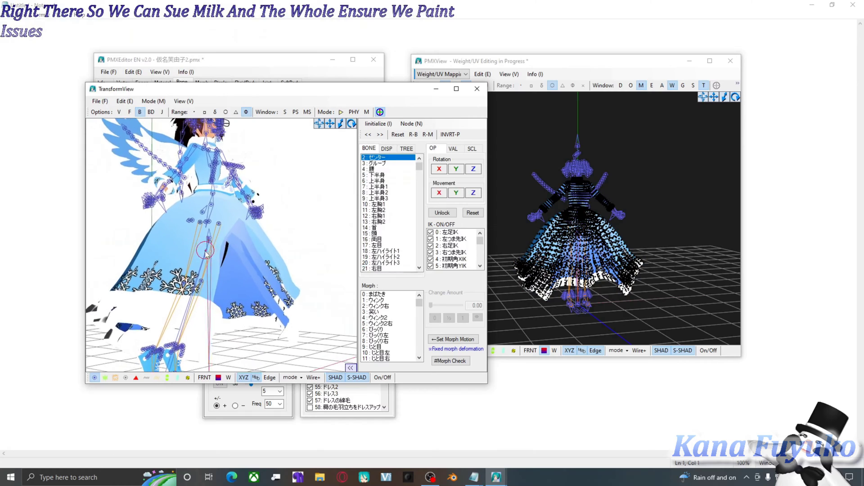
{"action": "right_click_drag", "start_coordinate": [206, 253], "coordinate": [296, 245]}
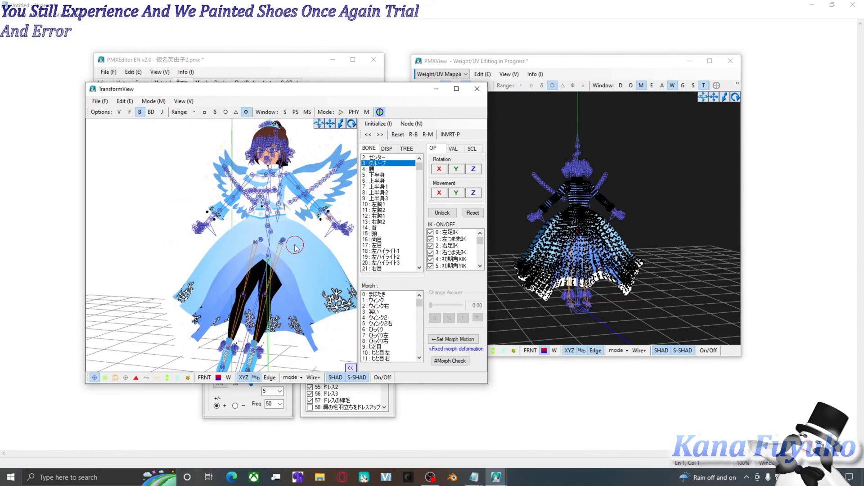
{"action": "left_click", "coordinate": [293, 243]}
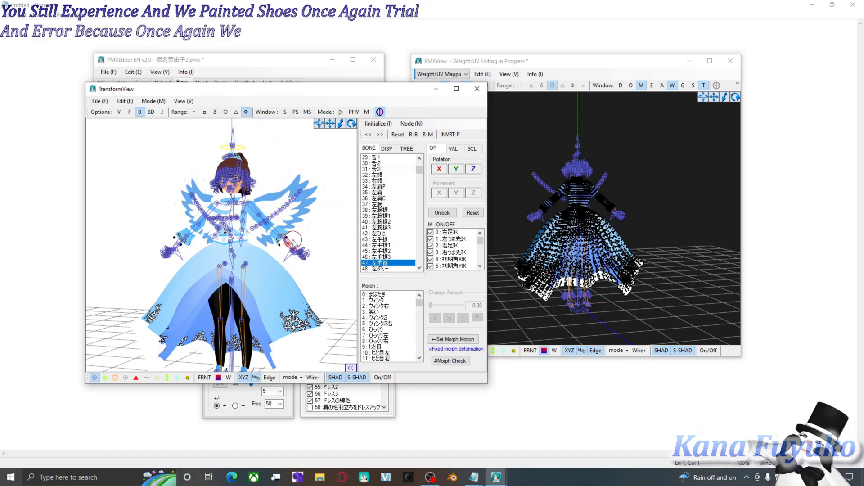
{"action": "key", "text": "F2"}
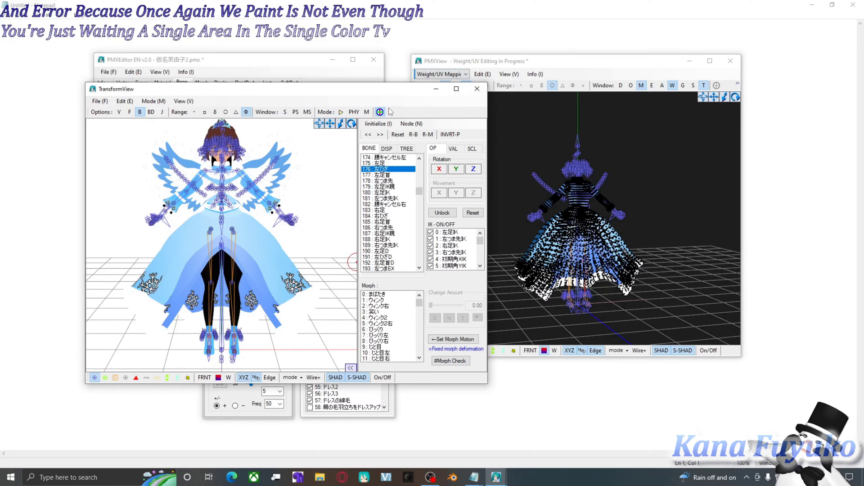
{"action": "left_click_drag", "start_coordinate": [221, 246], "coordinate": [243, 260]}
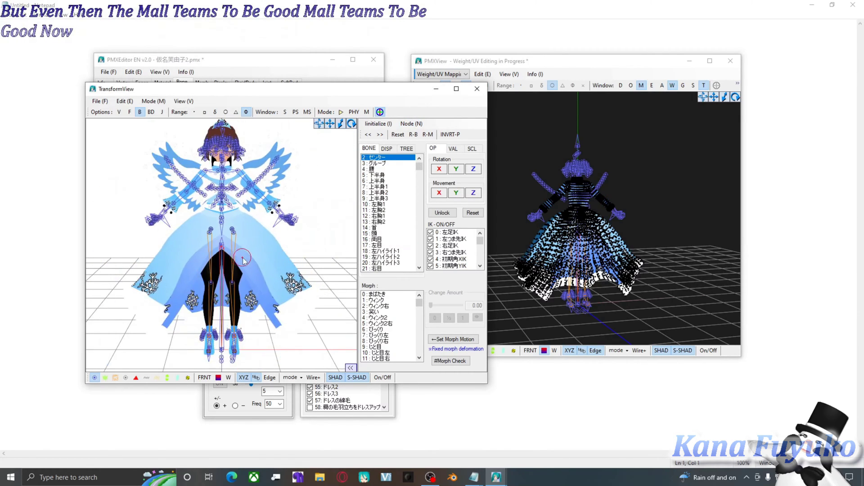
- Close TransformView and end weight drawing, leaving the dress in PMXView with its bones hidden
{"action": "left_click", "coordinate": [477, 89]}
{"action": "left_click", "coordinate": [221, 238]}
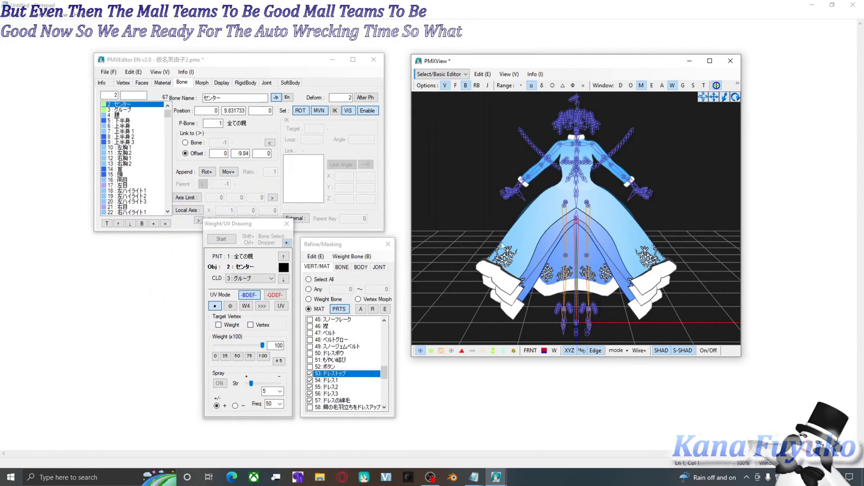
{"action": "key", "text": "b"}
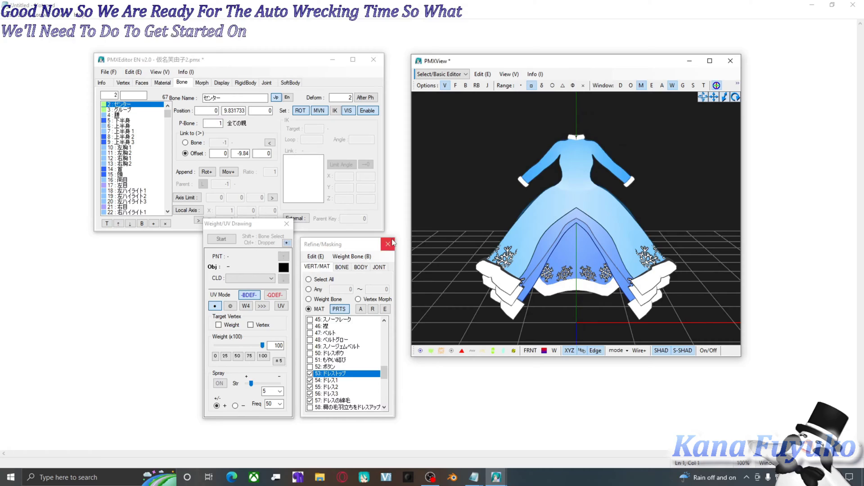
- Launch the Automatic Curved Surface Plug-in (a.k.a. Skirt Plug-in) and set its object model to PMX Model
{"action": "left_click", "coordinate": [141, 73]}
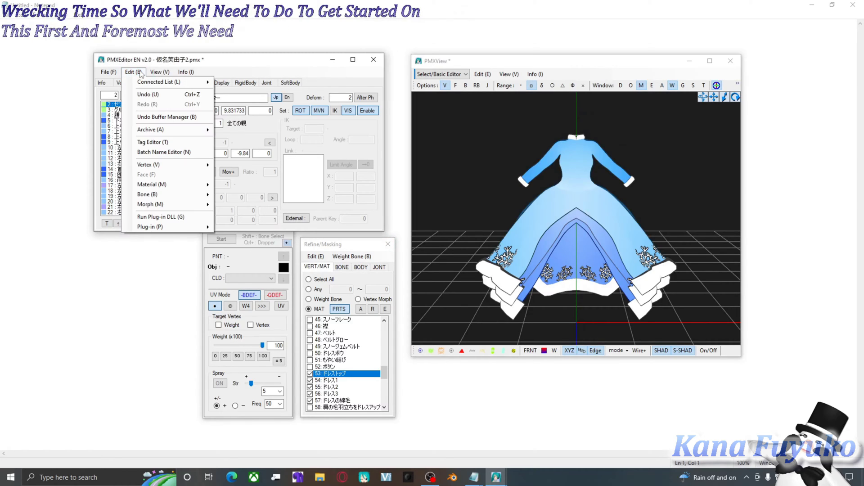
{"action": "mouse_move", "coordinate": [173, 226]}
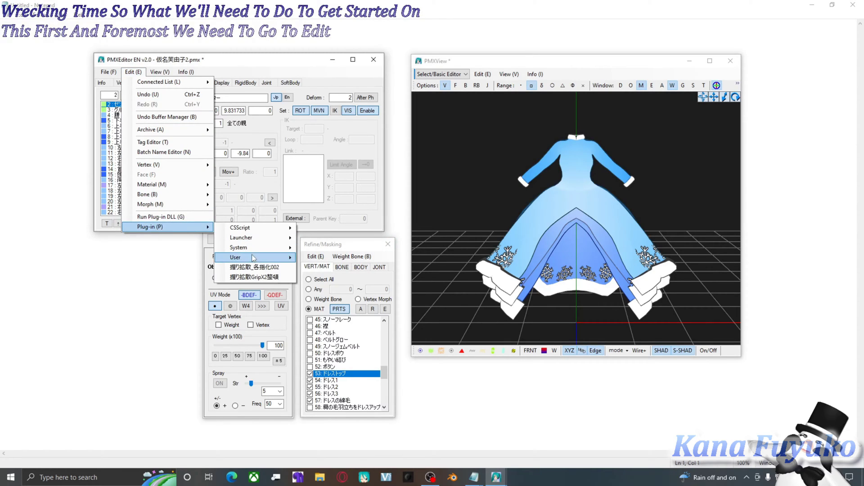
{"action": "mouse_move", "coordinate": [252, 257]}
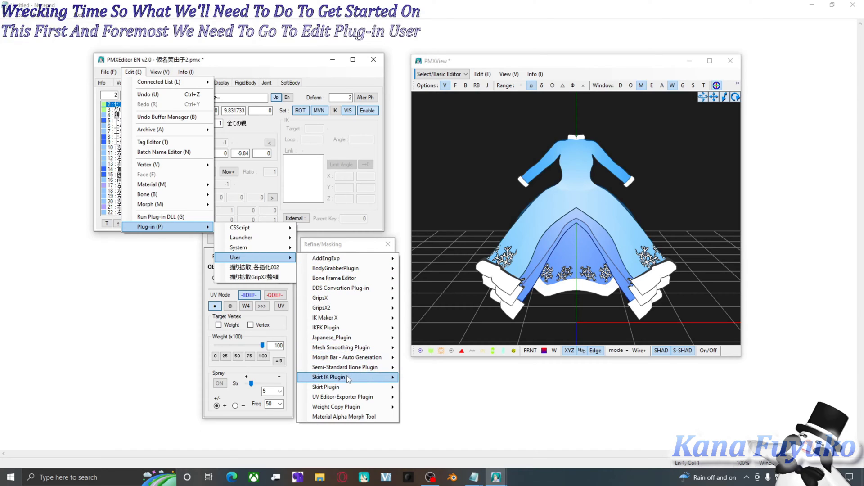
{"action": "mouse_move", "coordinate": [347, 380]}
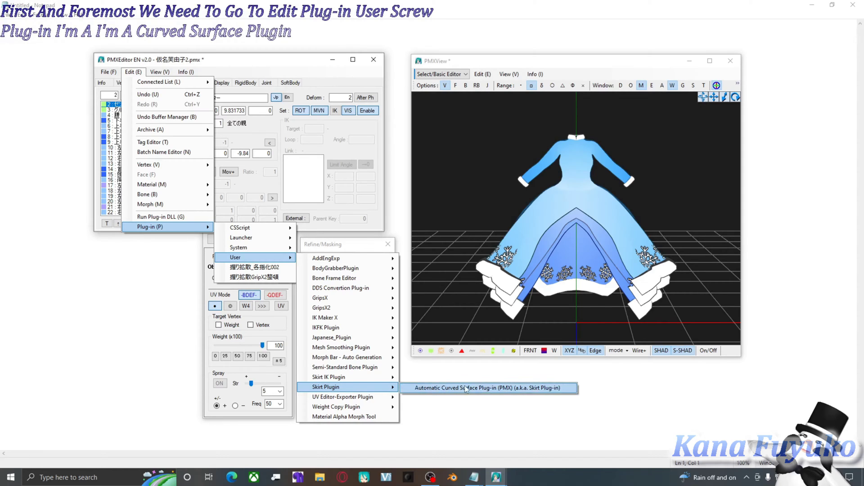
{"action": "left_click", "coordinate": [493, 389]}
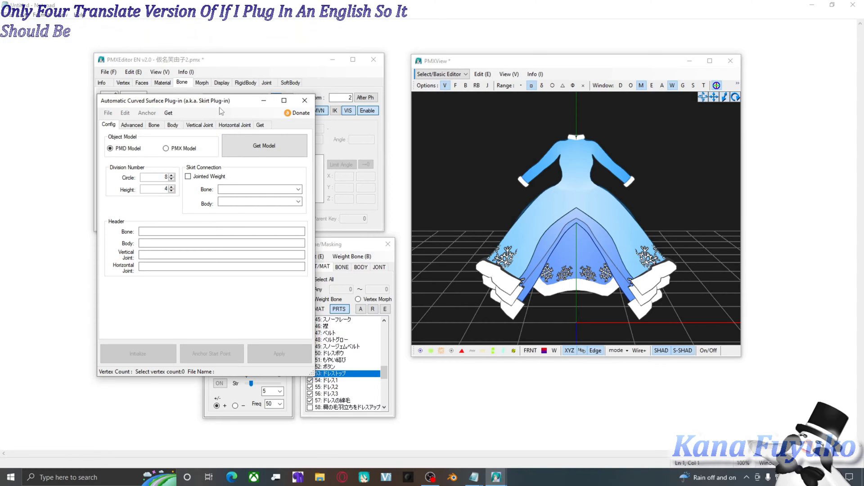
{"action": "left_click_drag", "start_coordinate": [224, 104], "coordinate": [264, 92]}
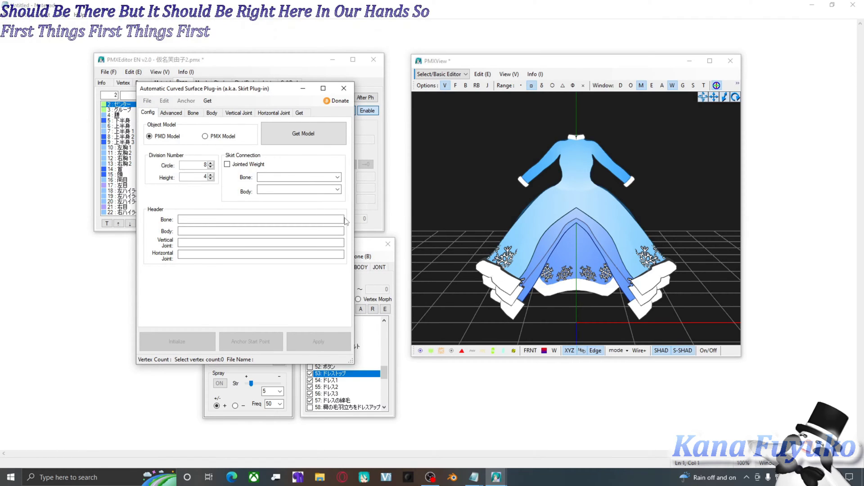
{"action": "left_click", "coordinate": [205, 137]}
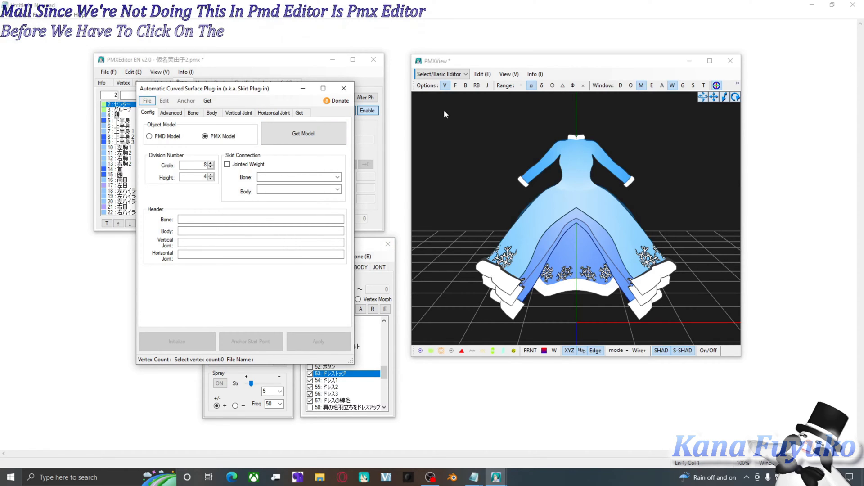
- Display the vertices and selected vertices in PMXView and select the skirt's vertices from mid-skirt down to the hem
{"action": "left_click", "coordinate": [441, 351]}
{"action": "left_click", "coordinate": [431, 352]}
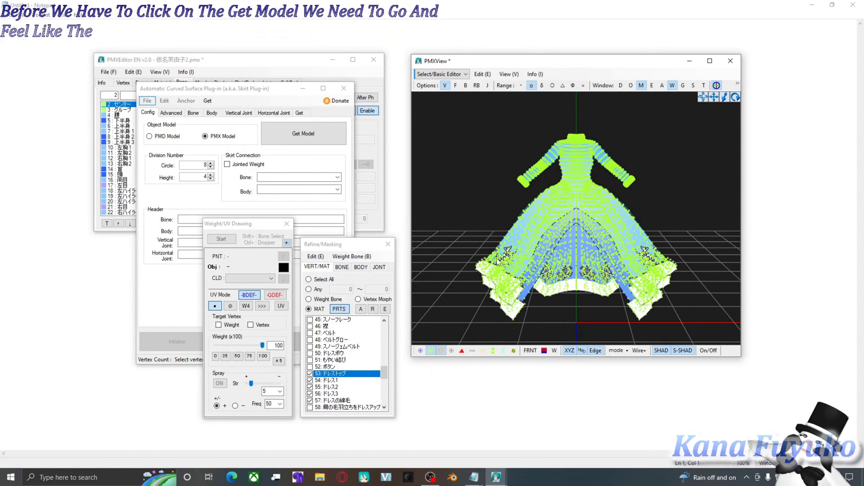
{"action": "right_click_drag", "start_coordinate": [505, 260], "coordinate": [486, 235]}
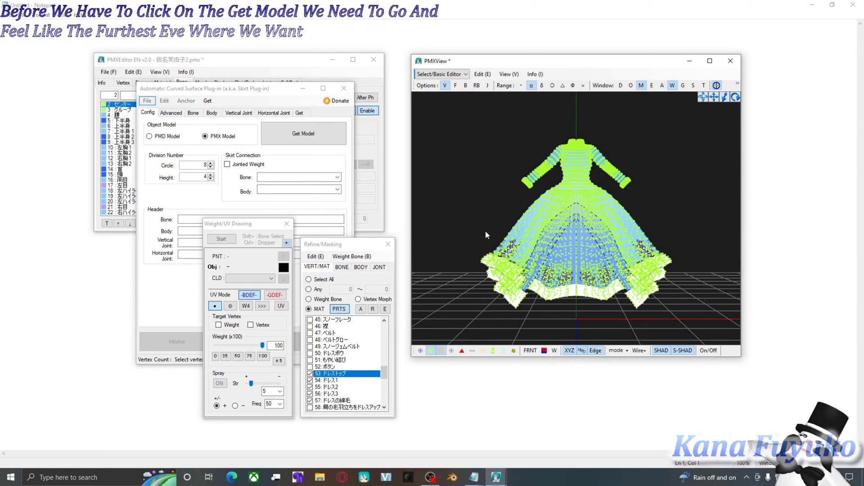
{"action": "left_click_drag", "start_coordinate": [459, 213], "coordinate": [718, 328]}
- Extend the vertex selection upward over the upper skirt to the hips, just below the waist
{"action": "scroll", "coordinate": [481, 231], "scroll_direction": "up", "scroll_amount": 5}
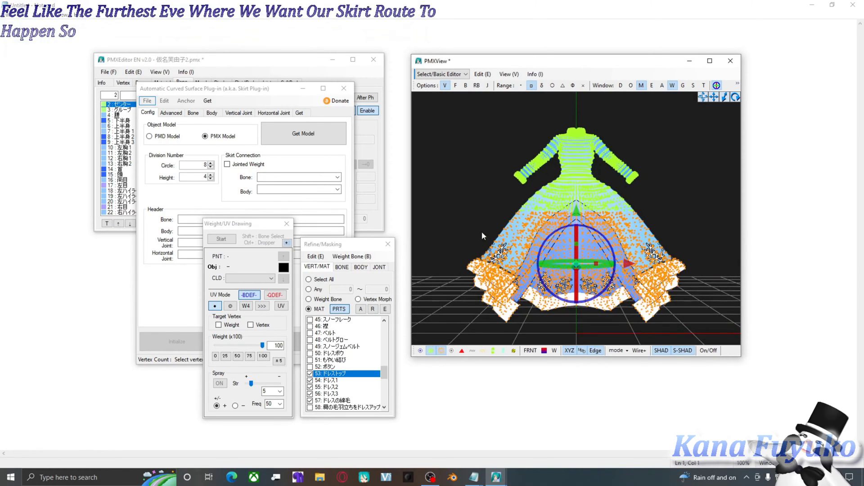
{"action": "scroll", "coordinate": [498, 216], "scroll_direction": "up", "scroll_amount": 5}
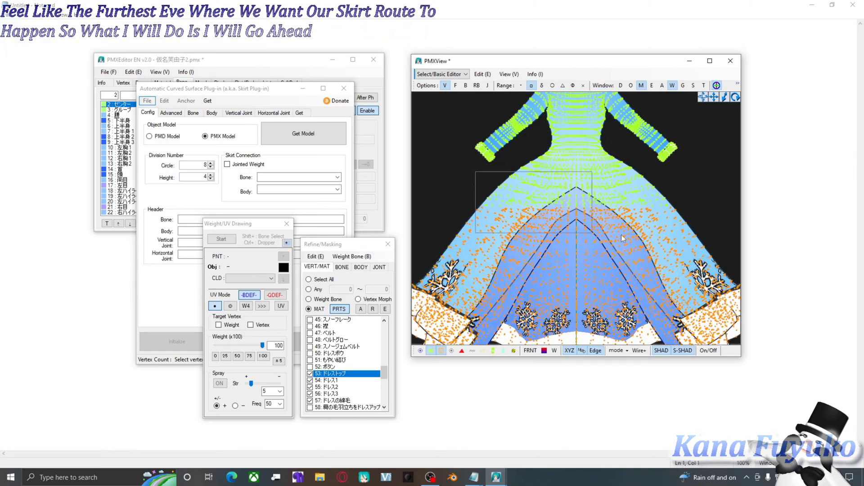
{"action": "right_click_drag", "start_coordinate": [681, 239], "coordinate": [523, 166]}
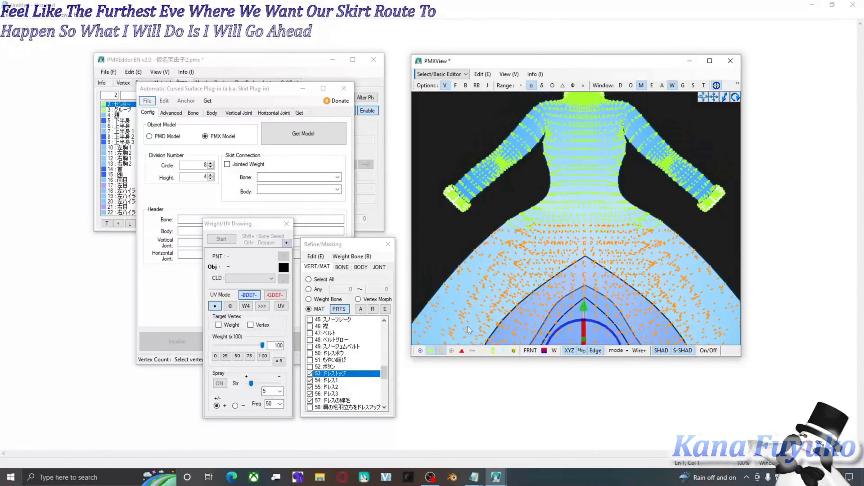
{"action": "scroll", "coordinate": [437, 283], "scroll_direction": "up", "scroll_amount": 3}
{"action": "right_click_drag", "start_coordinate": [484, 213], "coordinate": [480, 135]}
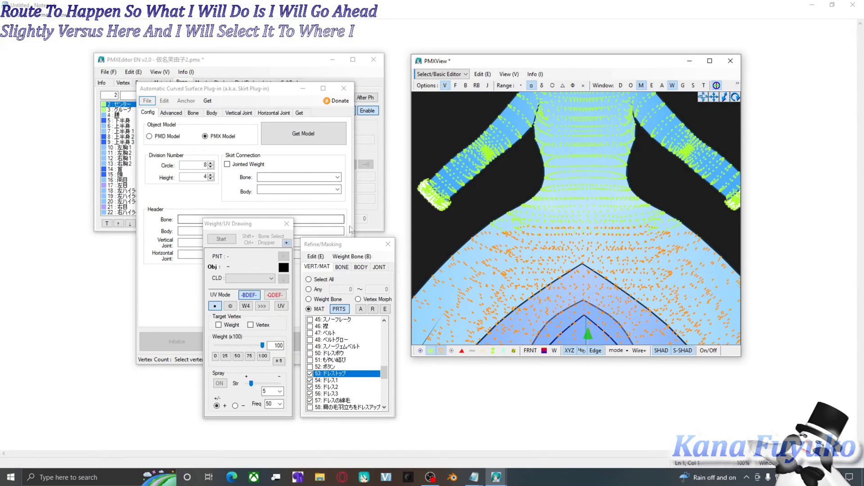
- Show the bones in PMXView, choose bone 下半身 in the bone list, and display its painted weights in weight drawing
{"action": "left_click", "coordinate": [466, 85]}
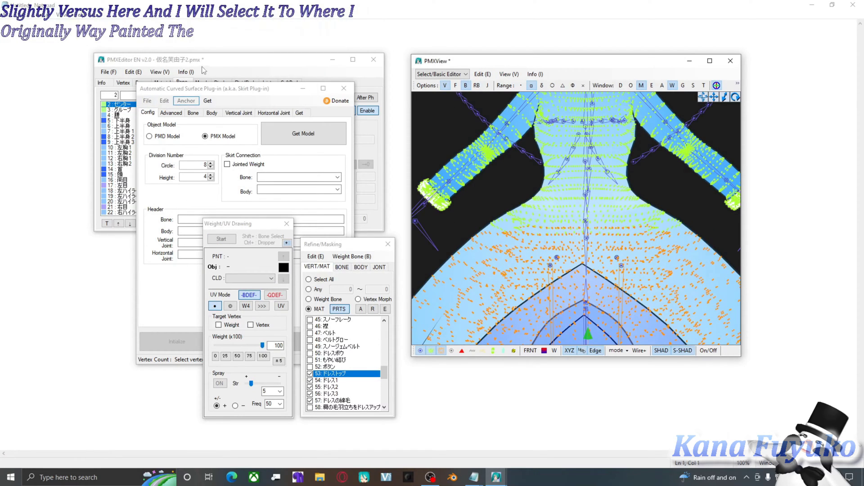
{"action": "left_click", "coordinate": [204, 71]}
{"action": "left_click", "coordinate": [140, 120]}
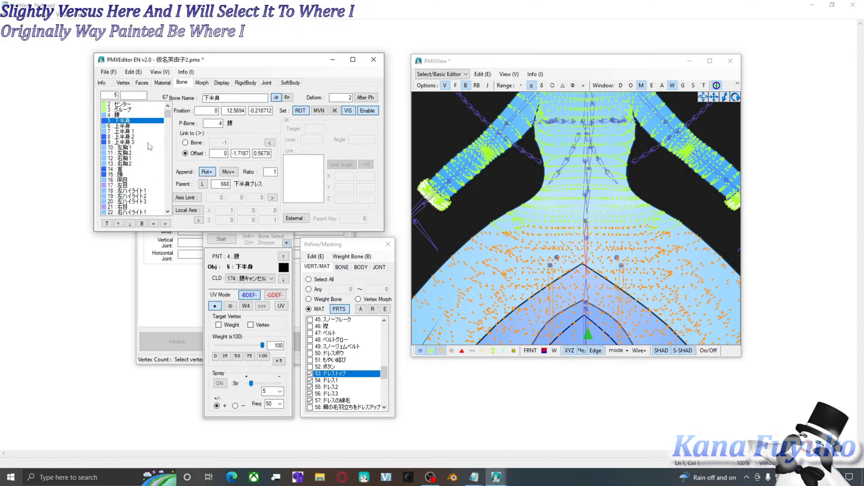
{"action": "left_click", "coordinate": [221, 239]}
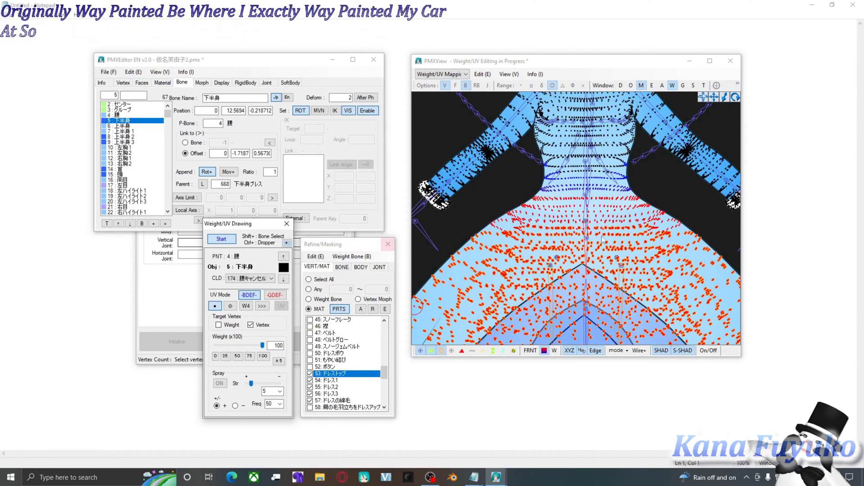
- Examine which vertex ring below the waist starts the 100 weight compared with the selected vertices, and leave weight drawing
{"action": "scroll", "coordinate": [582, 247], "scroll_direction": "up", "scroll_amount": 3}
{"action": "scroll", "coordinate": [581, 247], "scroll_direction": "up", "scroll_amount": 4}
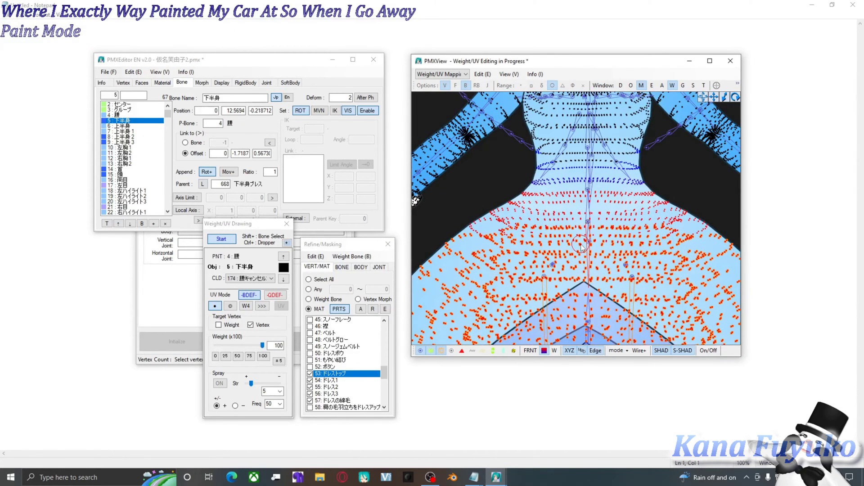
{"action": "scroll", "coordinate": [557, 206], "scroll_direction": "up", "scroll_amount": 2}
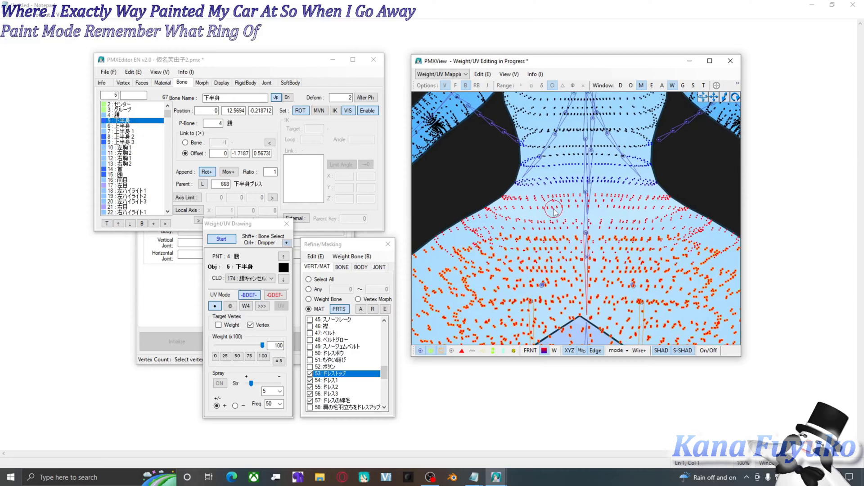
{"action": "scroll", "coordinate": [569, 209], "scroll_direction": "up", "scroll_amount": 1}
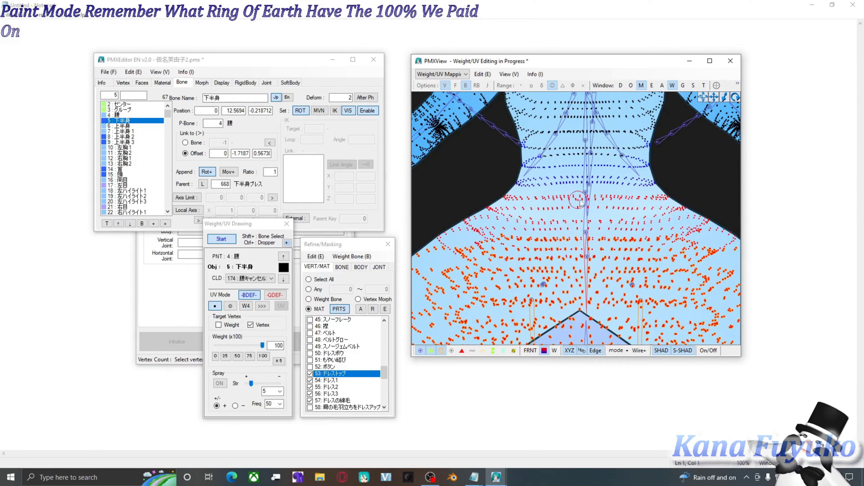
{"action": "scroll", "coordinate": [556, 192], "scroll_direction": "down", "scroll_amount": 6}
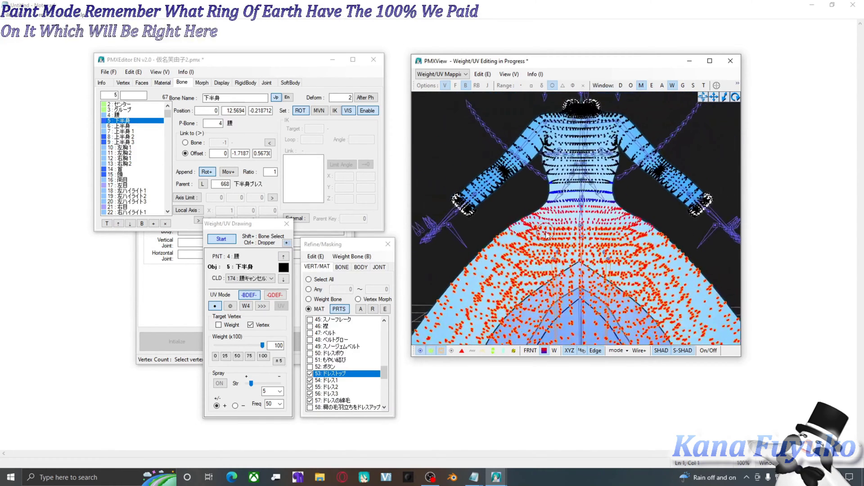
{"action": "scroll", "coordinate": [547, 231], "scroll_direction": "up", "scroll_amount": 2}
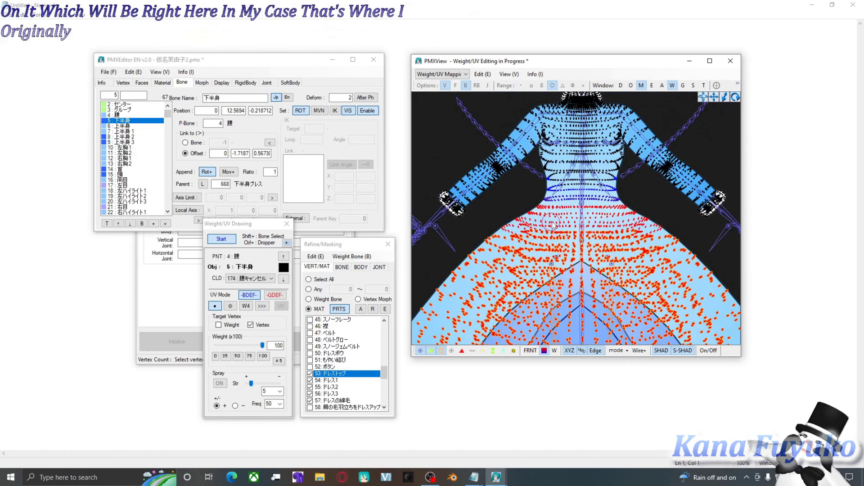
{"action": "scroll", "coordinate": [557, 221], "scroll_direction": "down", "scroll_amount": 2}
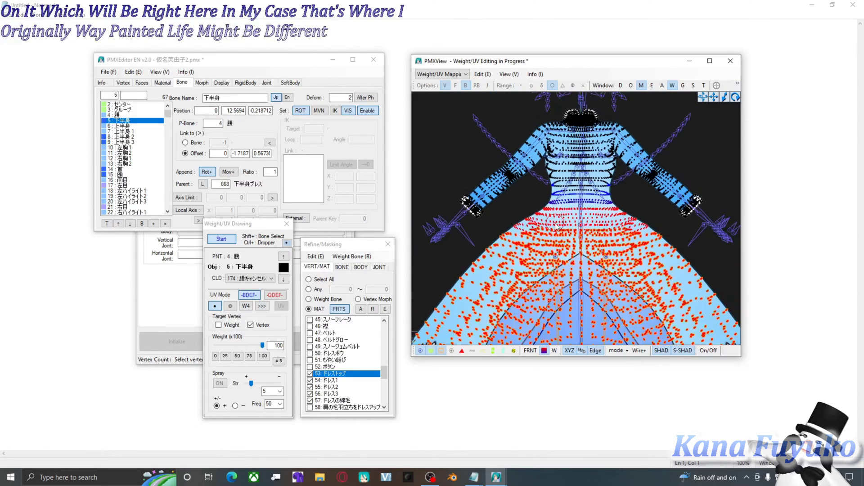
{"action": "right_click_drag", "start_coordinate": [557, 220], "coordinate": [536, 224]}
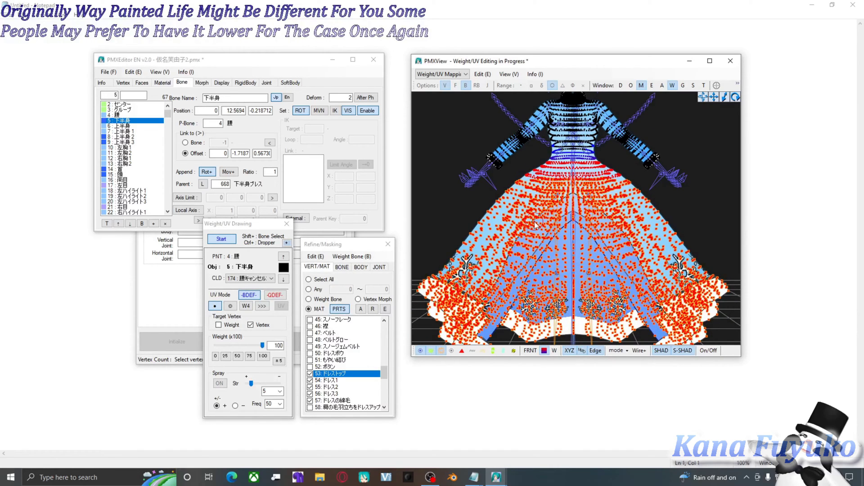
{"action": "left_click", "coordinate": [228, 237]}
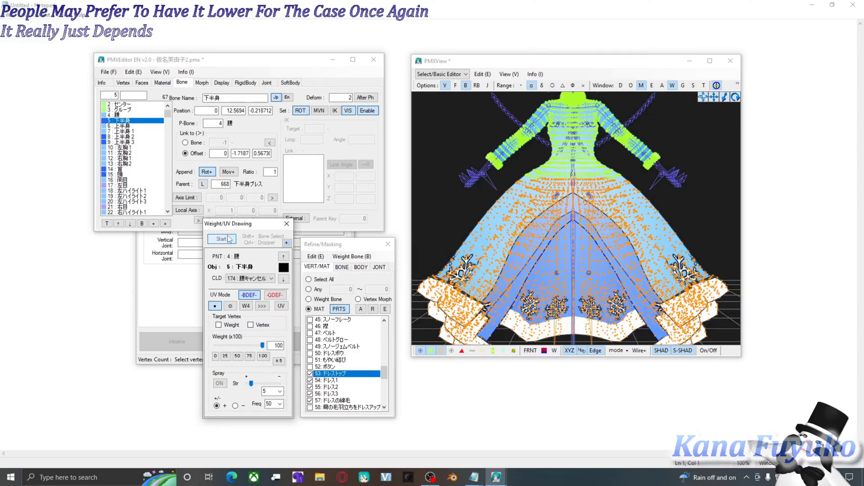
- Add the remaining skirt vertex rows directly under the waist, across the front and both hips, to the selection
{"action": "scroll", "coordinate": [506, 199], "scroll_direction": "up", "scroll_amount": 5}
{"action": "scroll", "coordinate": [507, 209], "scroll_direction": "down", "scroll_amount": 6}
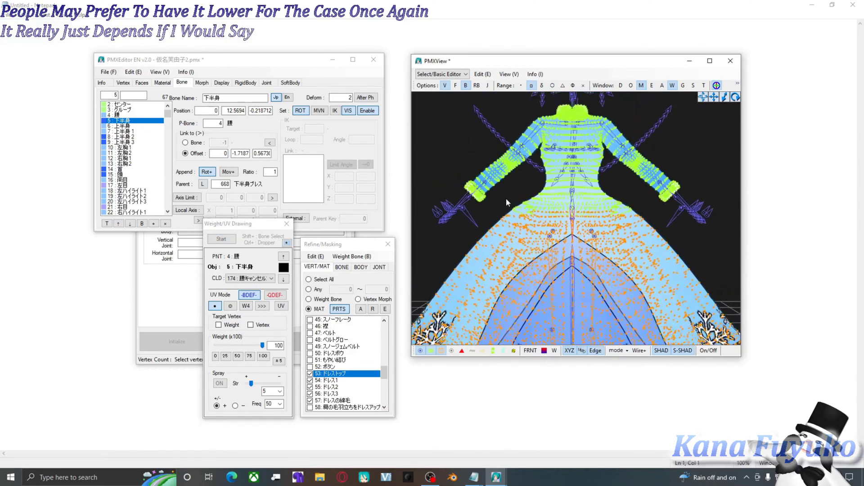
{"action": "right_click_drag", "start_coordinate": [511, 178], "coordinate": [517, 202]}
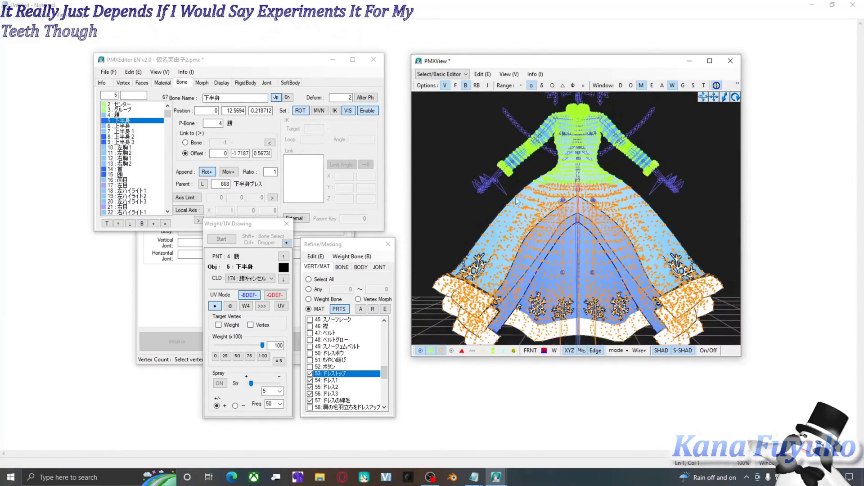
{"action": "right_click_drag", "start_coordinate": [577, 189], "coordinate": [565, 215]}
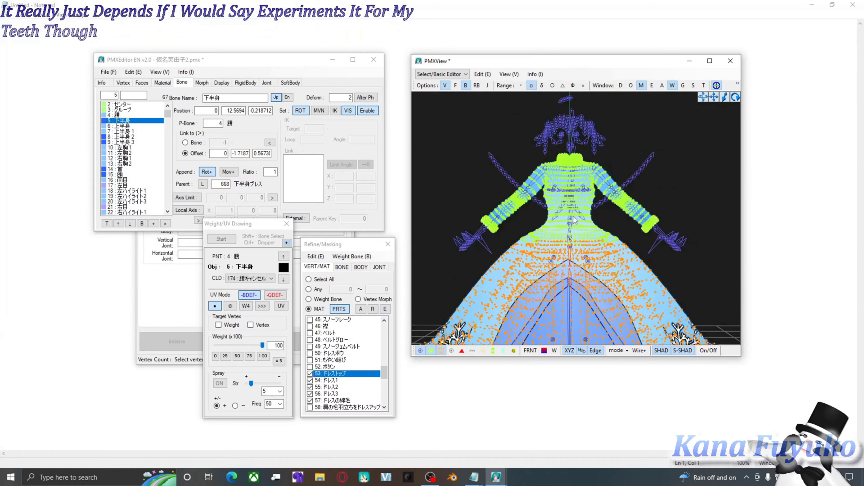
{"action": "scroll", "coordinate": [567, 214], "scroll_direction": "up", "scroll_amount": 4}
{"action": "scroll", "coordinate": [570, 210], "scroll_direction": "up", "scroll_amount": 3}
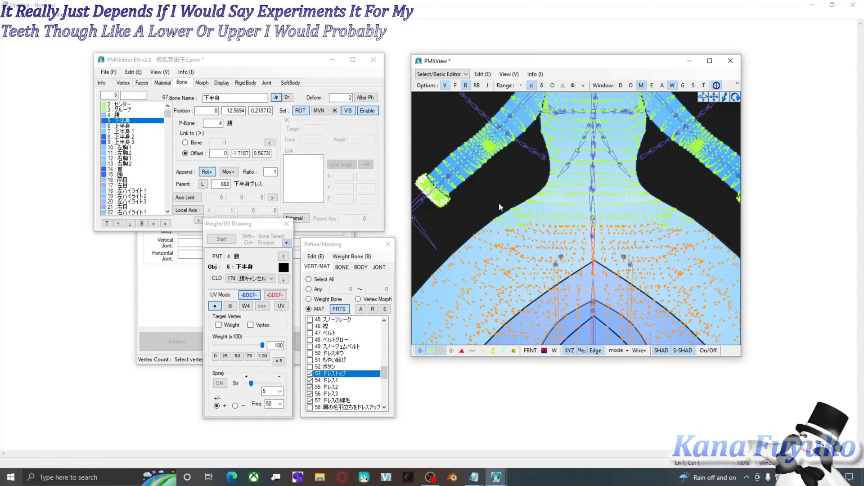
{"action": "left_click_drag", "start_coordinate": [536, 199], "coordinate": [631, 241]}
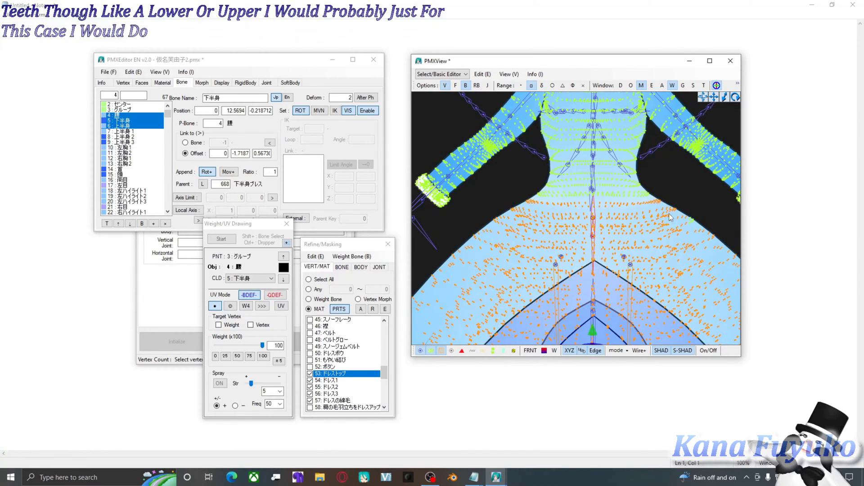
{"action": "left_click_drag", "start_coordinate": [671, 208], "coordinate": [709, 230]}
{"action": "left_click_drag", "start_coordinate": [505, 202], "coordinate": [713, 266]}
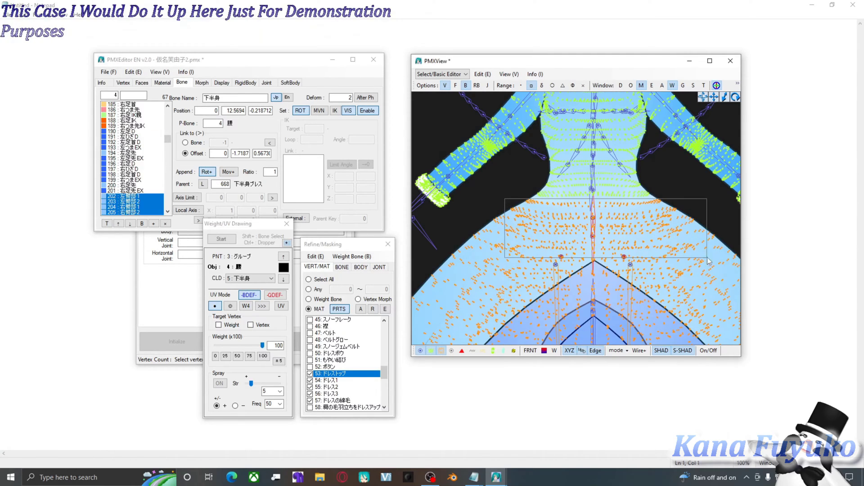
- Hide the bones in PMXView and check the skirt selection from waist to hem for missed vertices
{"action": "left_click", "coordinate": [465, 85]}
{"action": "scroll", "coordinate": [557, 245], "scroll_direction": "down", "scroll_amount": 3}
{"action": "left_click", "coordinate": [497, 125]}
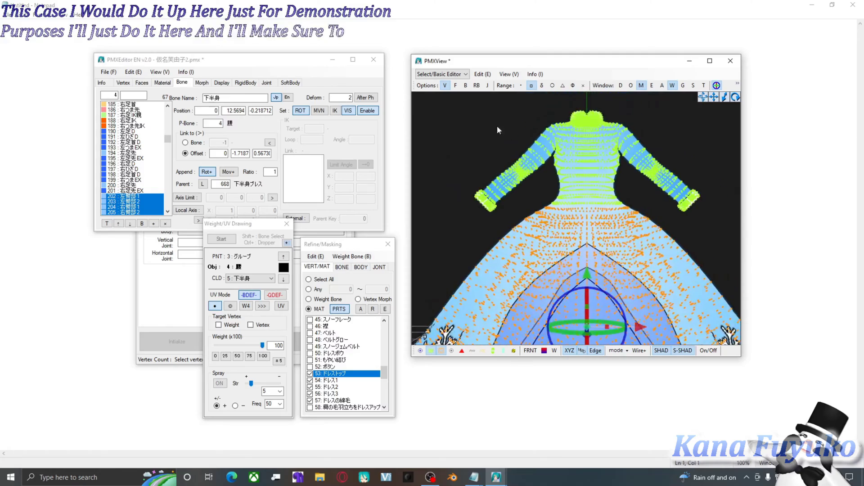
{"action": "scroll", "coordinate": [624, 255], "scroll_direction": "up", "scroll_amount": 5}
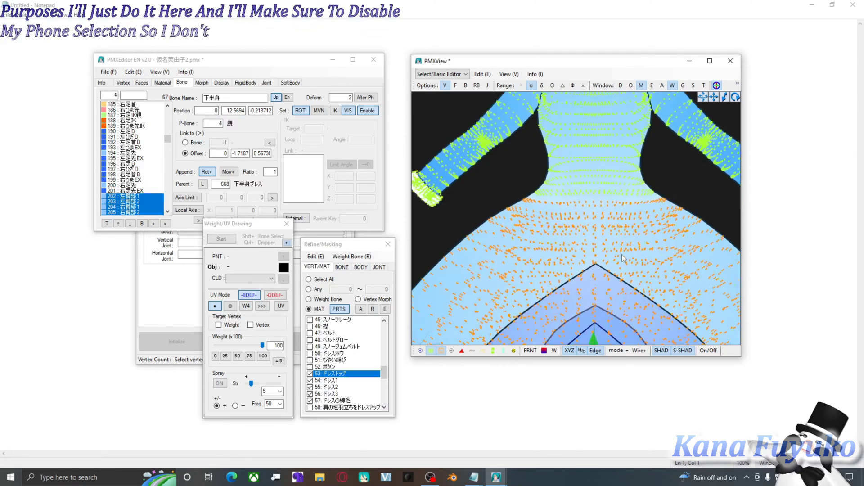
{"action": "scroll", "coordinate": [624, 255], "scroll_direction": "down", "scroll_amount": 5}
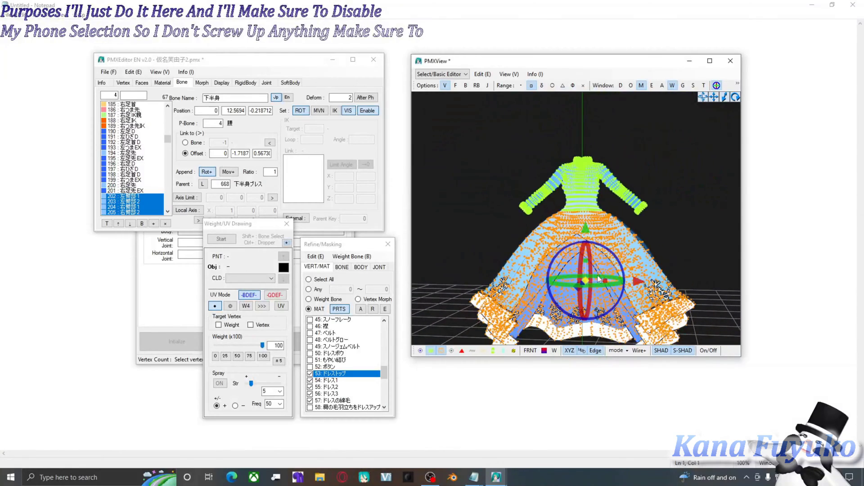
{"action": "left_click_drag", "start_coordinate": [587, 296], "coordinate": [619, 274]}
{"action": "middle_click_drag", "start_coordinate": [618, 274], "coordinate": [620, 245]}
{"action": "scroll", "coordinate": [666, 219], "scroll_direction": "up", "scroll_amount": 2}
{"action": "right_click_drag", "start_coordinate": [636, 247], "coordinate": [652, 223]}
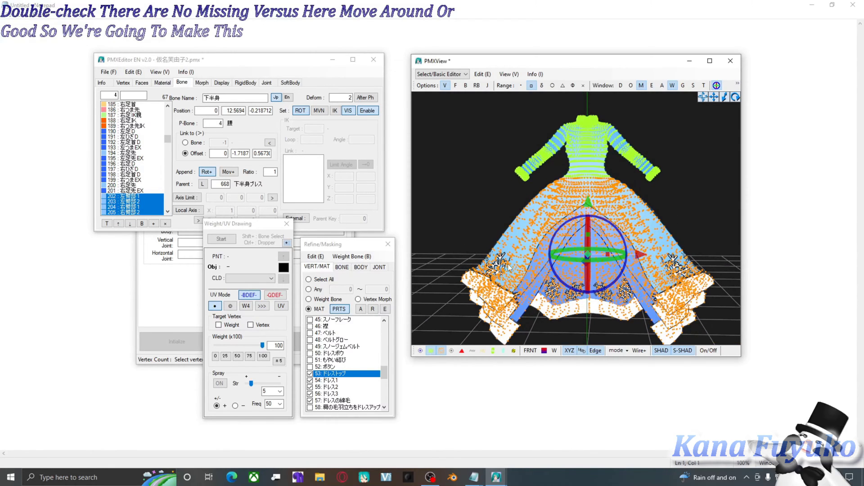
{"action": "right_click_drag", "start_coordinate": [509, 267], "coordinate": [511, 257]}
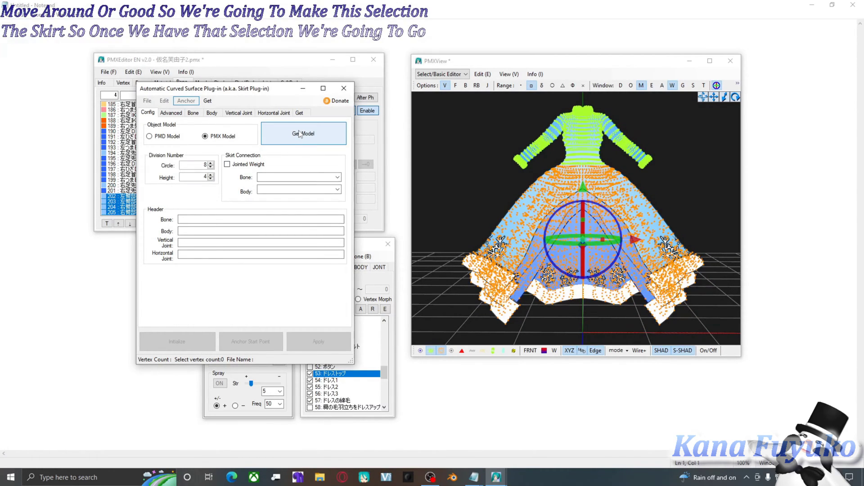
- Load the PMX model into the Automatic Curved Surface Plug-in and check the skirt connection bone
{"action": "key", "text": "Return"}
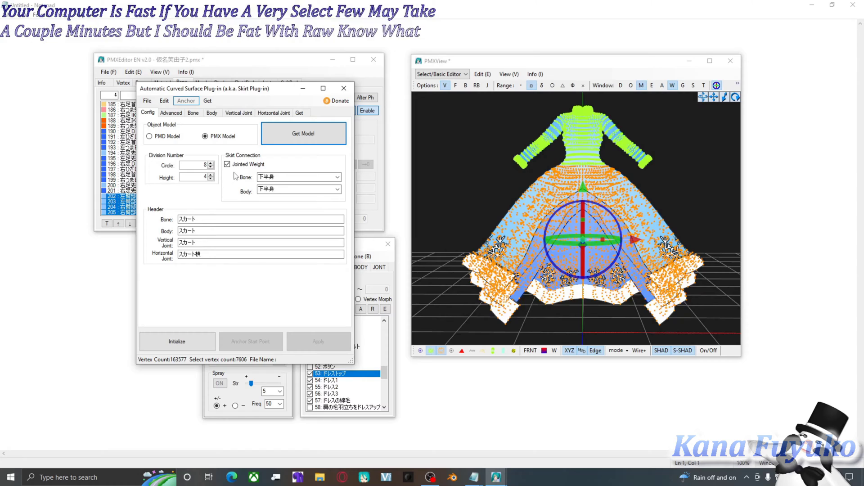
{"action": "left_click", "coordinate": [280, 143]}
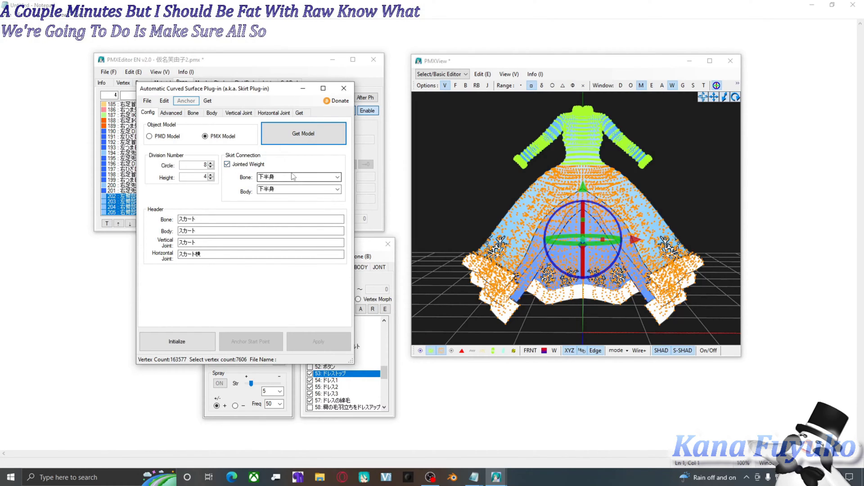
{"action": "left_click", "coordinate": [267, 178]}
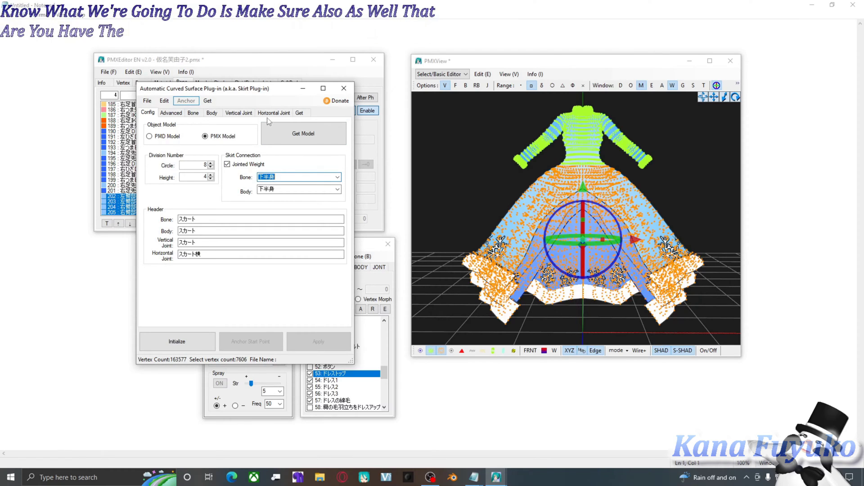
{"action": "left_click_drag", "start_coordinate": [271, 95], "coordinate": [319, 146]}
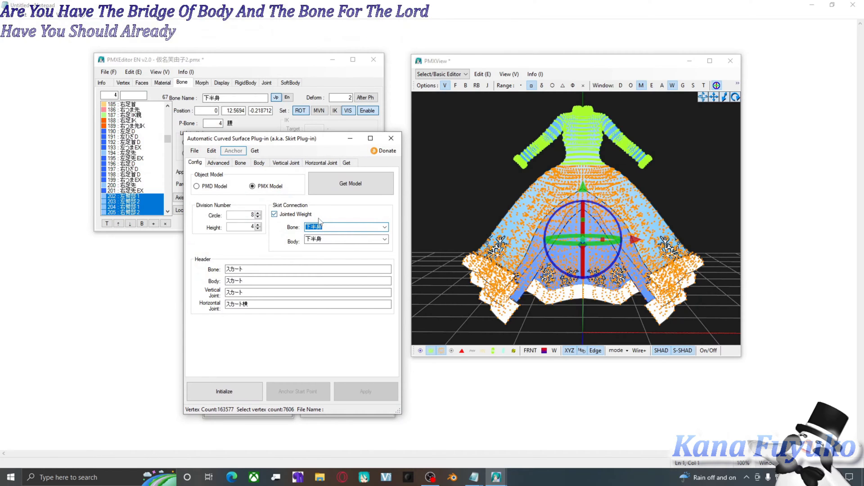
- Show the rigid bodies in PMXView and examine the one covering the hips
{"action": "left_click", "coordinate": [476, 86]}
{"action": "right_click_drag", "start_coordinate": [518, 135], "coordinate": [554, 157]}
{"action": "scroll", "coordinate": [555, 157], "scroll_direction": "up", "scroll_amount": 10}
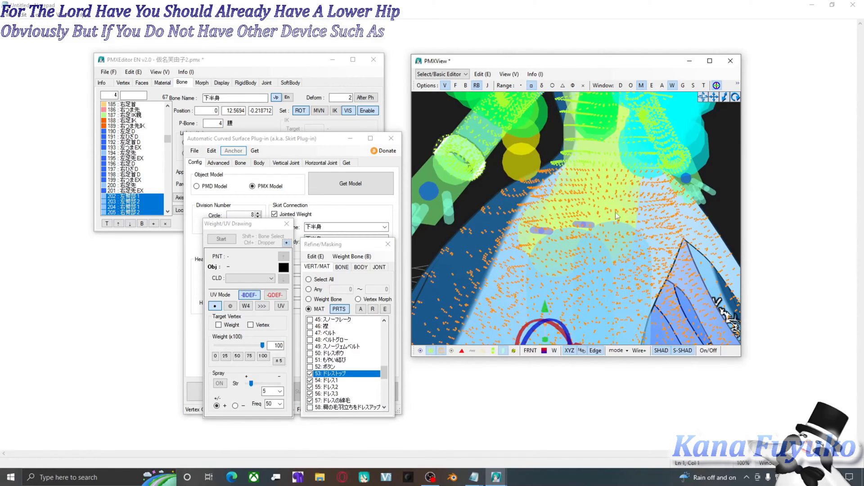
{"action": "right_click_drag", "start_coordinate": [613, 225], "coordinate": [575, 209]}
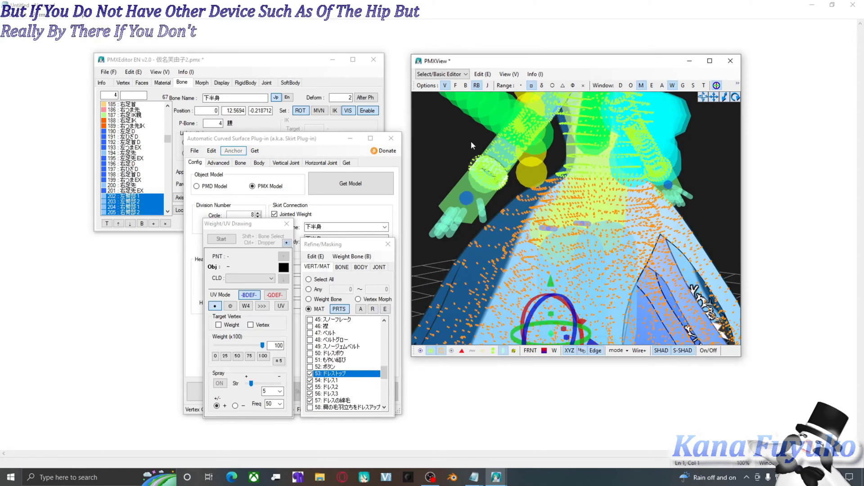
{"action": "right_click_drag", "start_coordinate": [471, 141], "coordinate": [465, 131]}
{"action": "right_click_drag", "start_coordinate": [449, 172], "coordinate": [431, 172]}
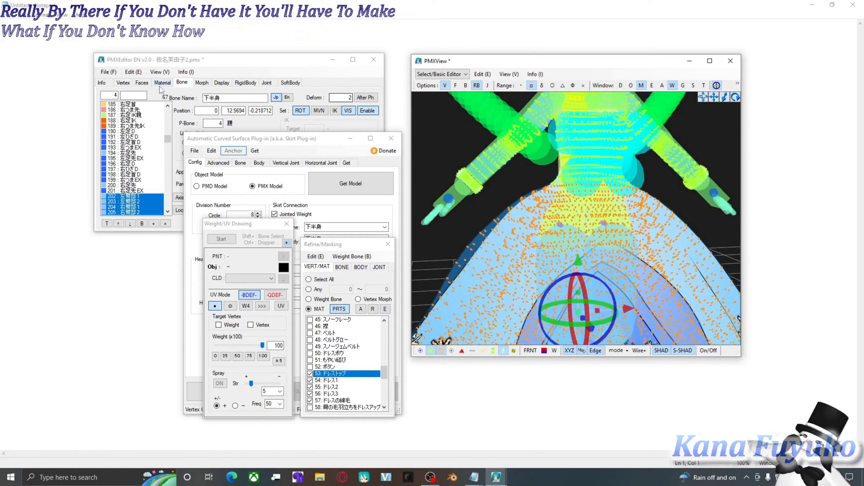
- Show the bones instead of the rigid bodies, select bone 下半身, and create a bone-tracking rigid body for it
{"action": "left_click", "coordinate": [466, 86]}
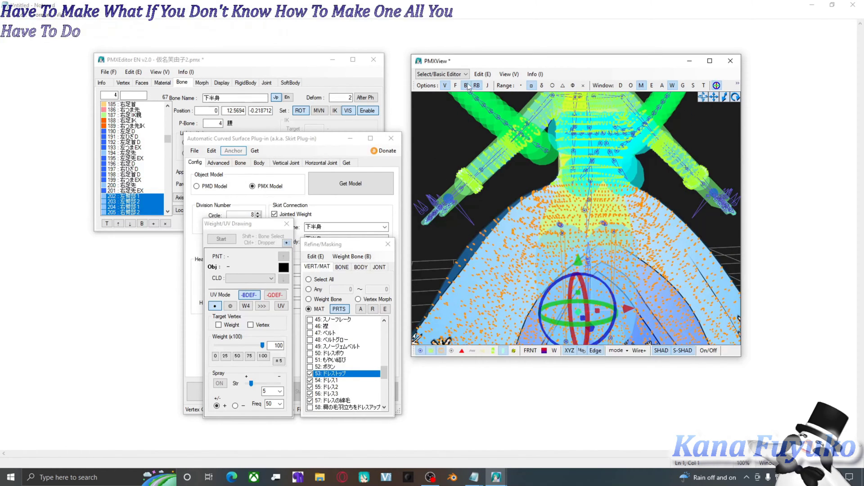
{"action": "left_click", "coordinate": [467, 85]}
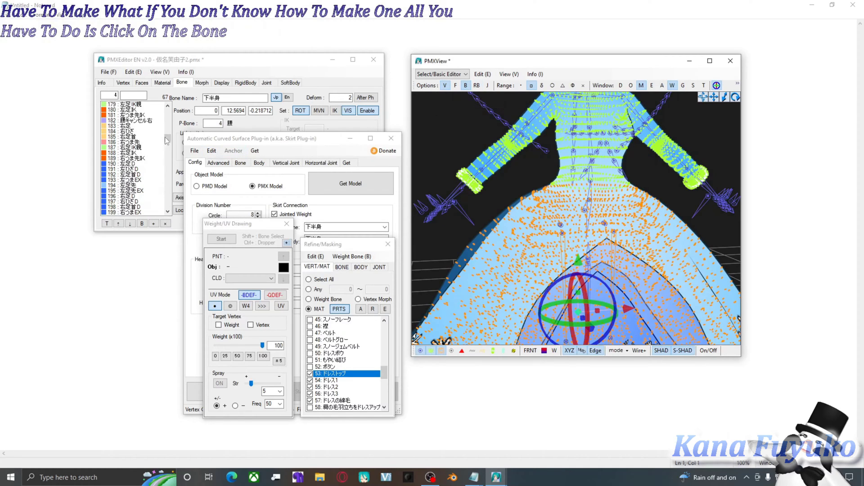
{"action": "left_click", "coordinate": [171, 95]}
{"action": "left_click", "coordinate": [144, 132]}
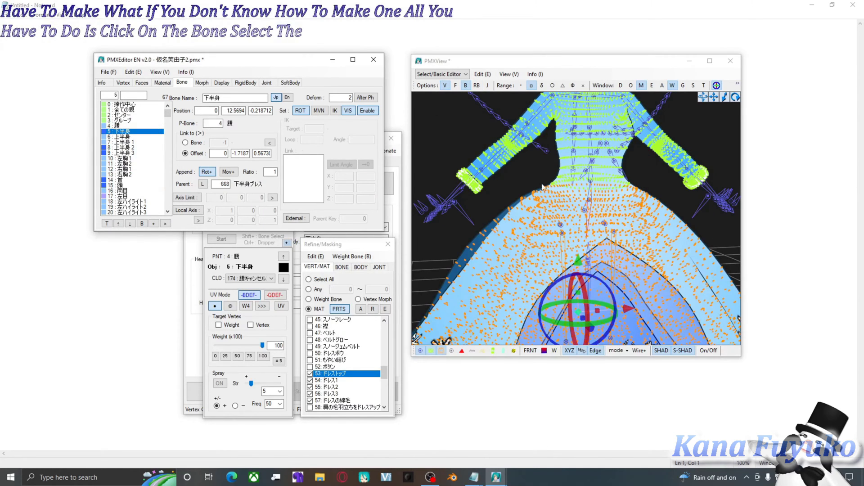
{"action": "scroll", "coordinate": [596, 190], "scroll_direction": "up", "scroll_amount": 5}
{"action": "scroll", "coordinate": [596, 191], "scroll_direction": "up", "scroll_amount": 5}
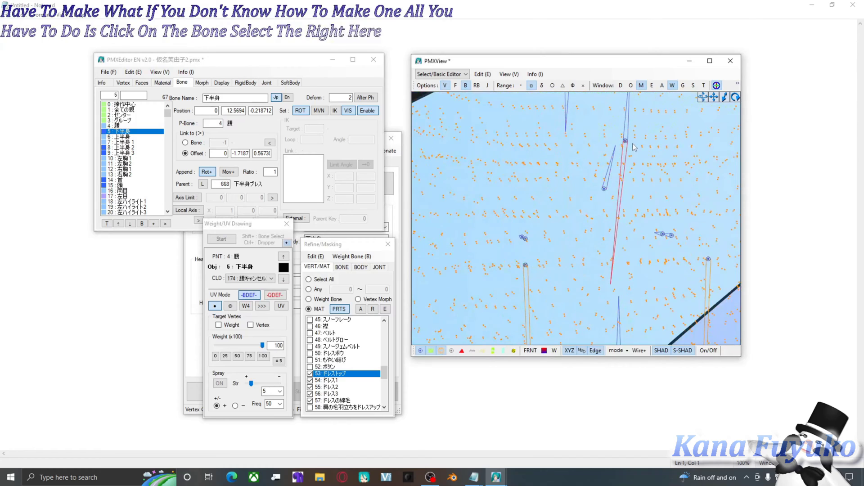
{"action": "left_click", "coordinate": [482, 74]}
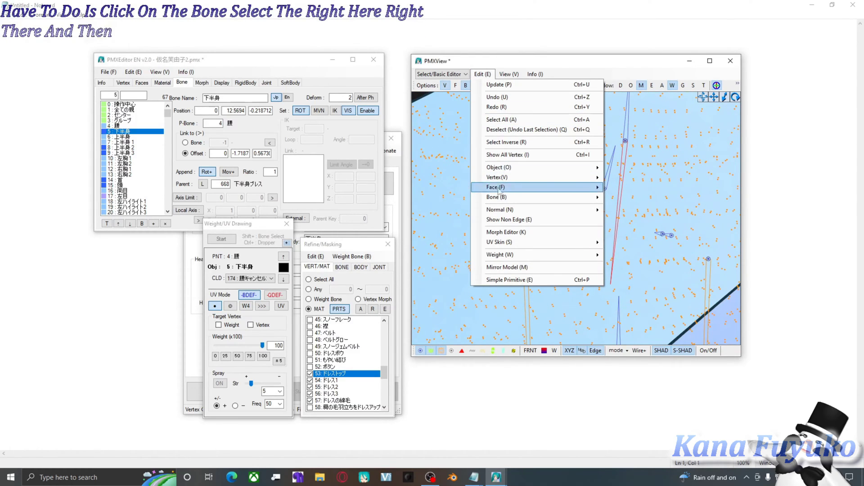
{"action": "mouse_move", "coordinate": [503, 197]}
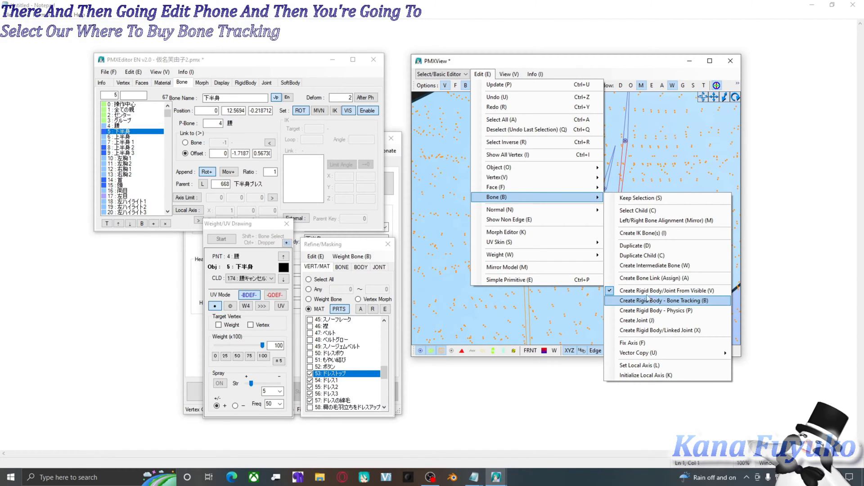
{"action": "left_click", "coordinate": [649, 300]}
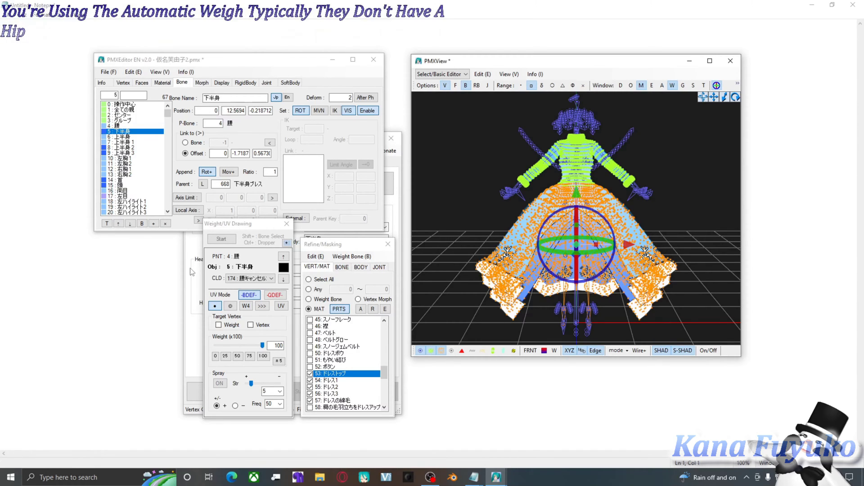
- Bring the Automatic Curved Surface Plug-in back to the front and hide the bones in PMXView
{"action": "left_click", "coordinate": [191, 271]}
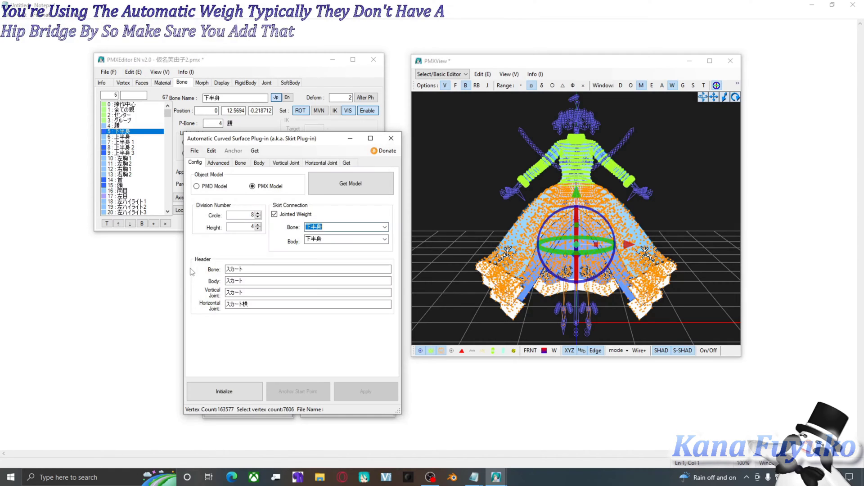
{"action": "left_click_drag", "start_coordinate": [274, 140], "coordinate": [257, 102]}
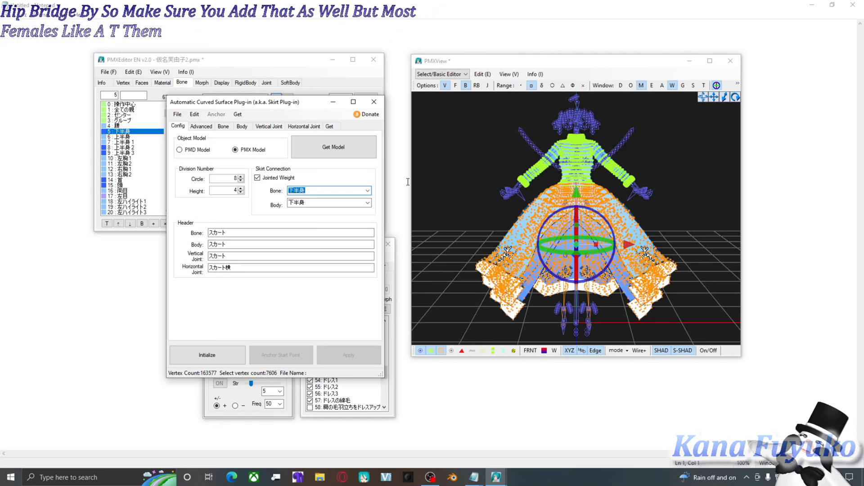
{"action": "left_click", "coordinate": [468, 85]}
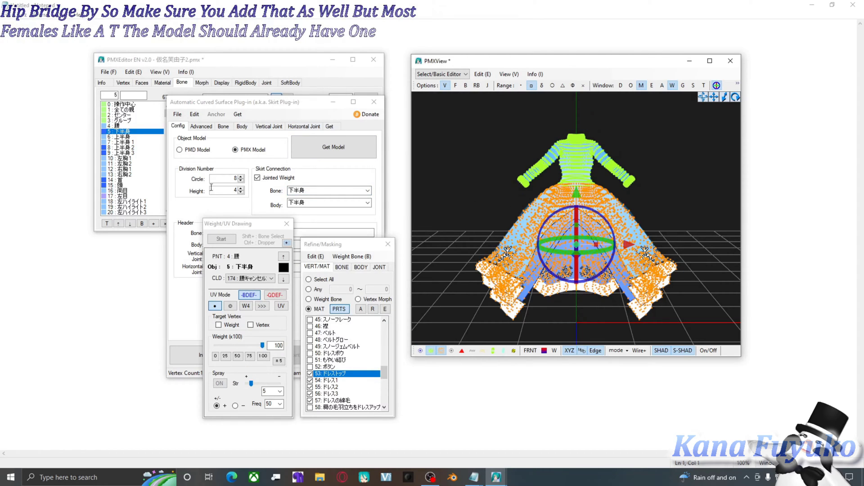
{"action": "scroll", "coordinate": [512, 239], "scroll_direction": "up", "scroll_amount": 5}
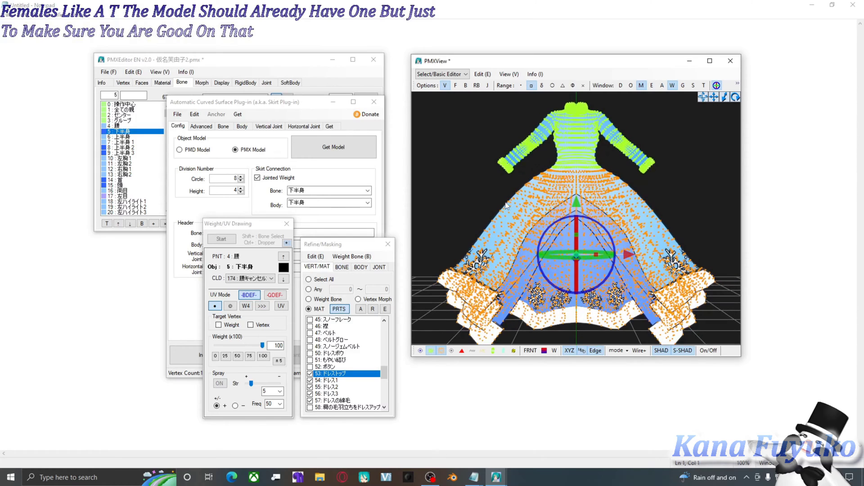
{"action": "right_click_drag", "start_coordinate": [506, 230], "coordinate": [506, 199]}
- Set the skirt's division numbers to 15 for height and 20 for circle
{"action": "left_click", "coordinate": [246, 178]}
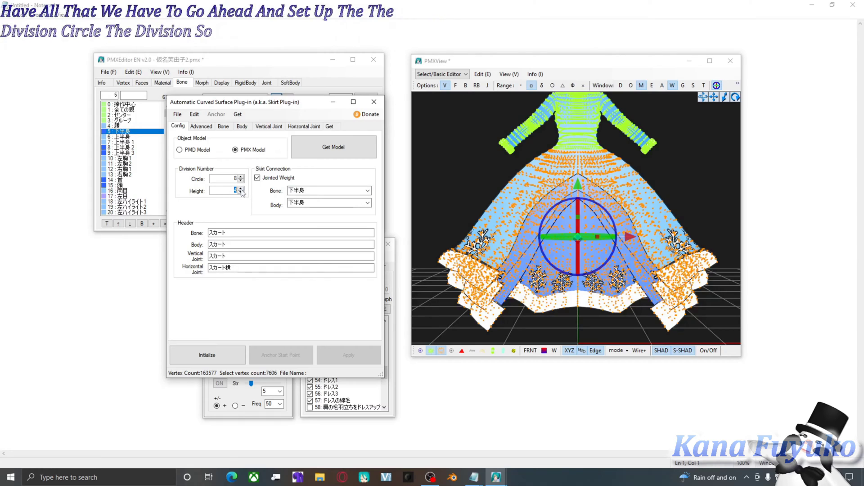
{"action": "type", "text": "15"}
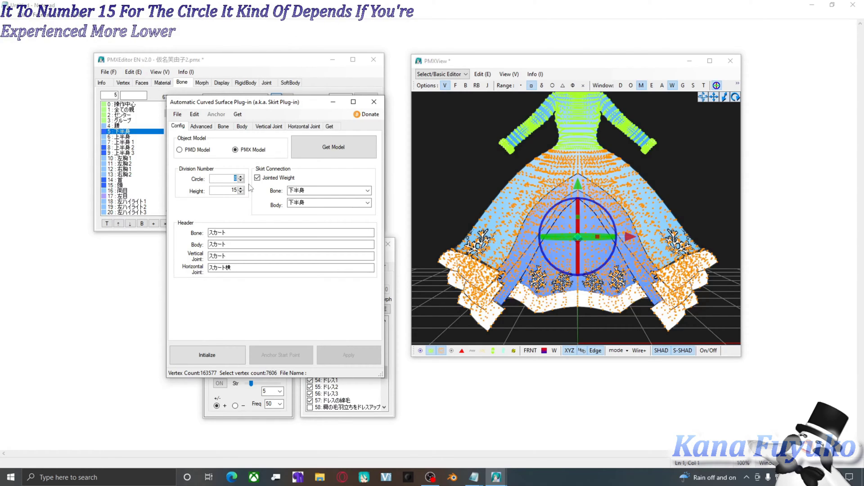
{"action": "key", "text": "BackSpace"}
{"action": "type", "text": "8"}
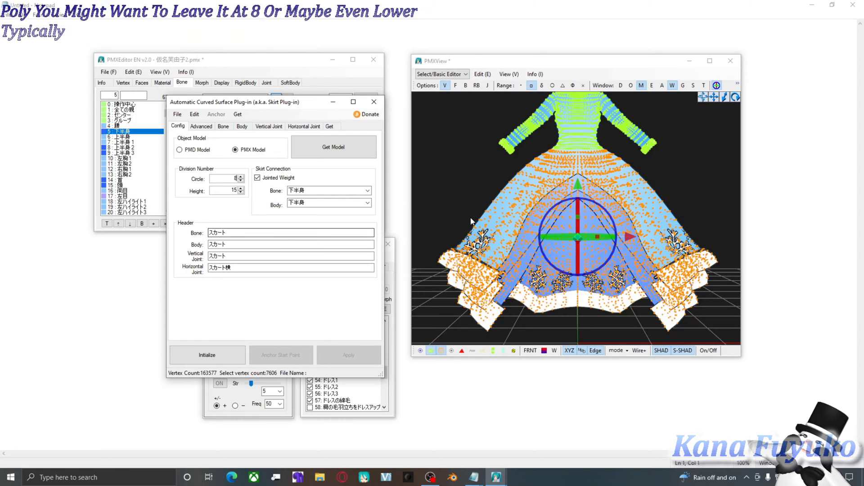
{"action": "right_click_drag", "start_coordinate": [470, 218], "coordinate": [485, 199]}
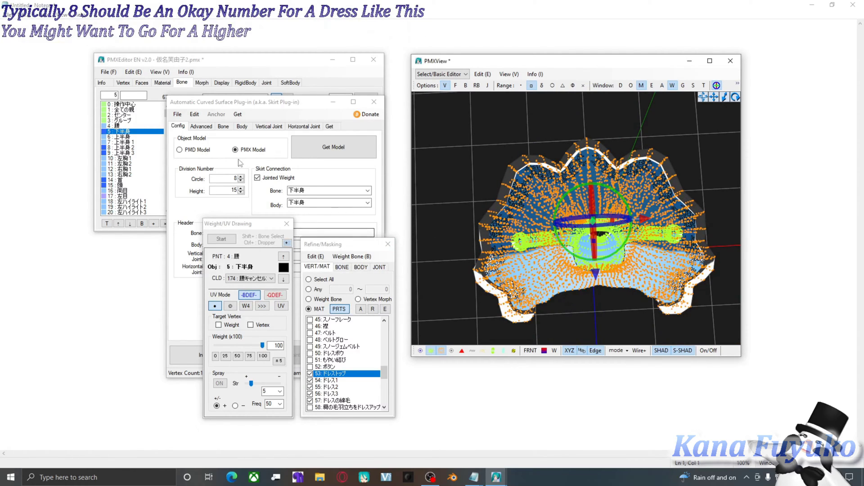
{"action": "double_click", "coordinate": [236, 178]}
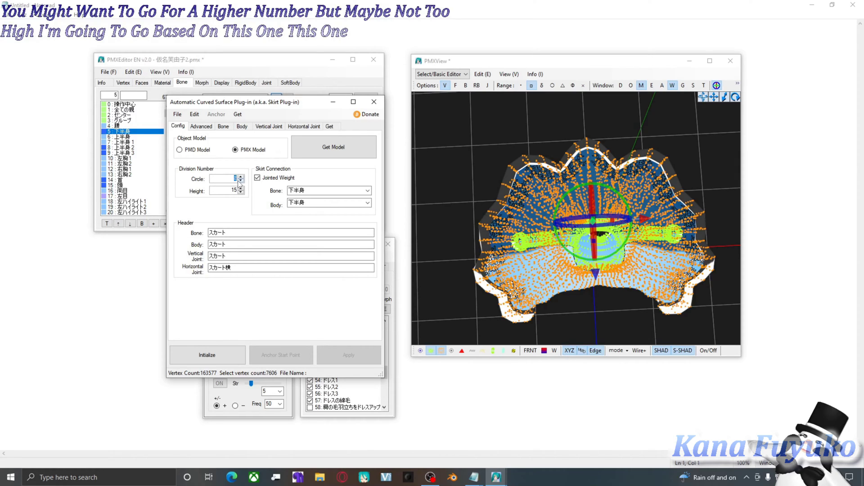
{"action": "type", "text": "20"}
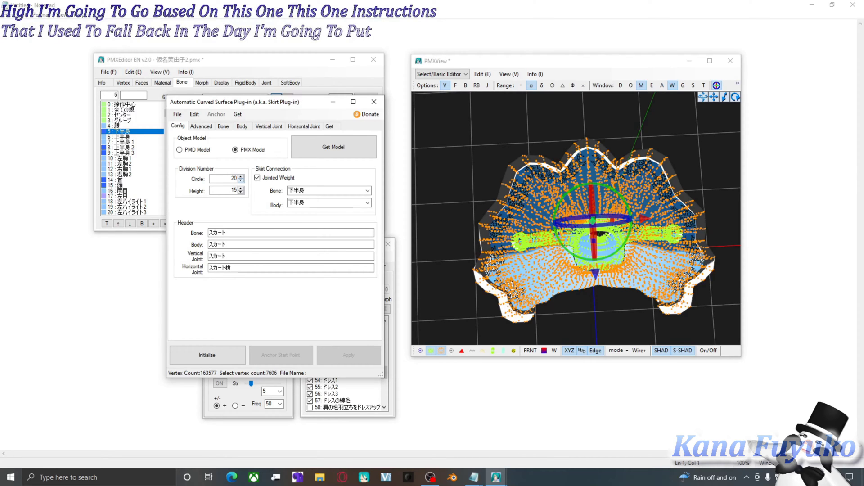
- Try the skirt's division numbers at 8 for circle and 9 for height, and restore them to 20 and 15
{"action": "right_click_drag", "start_coordinate": [486, 270], "coordinate": [517, 222]}
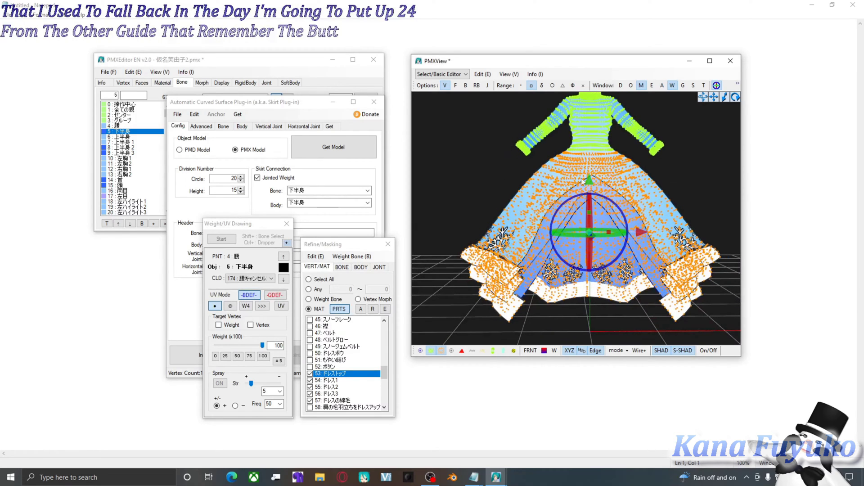
{"action": "double_click", "coordinate": [234, 178]}
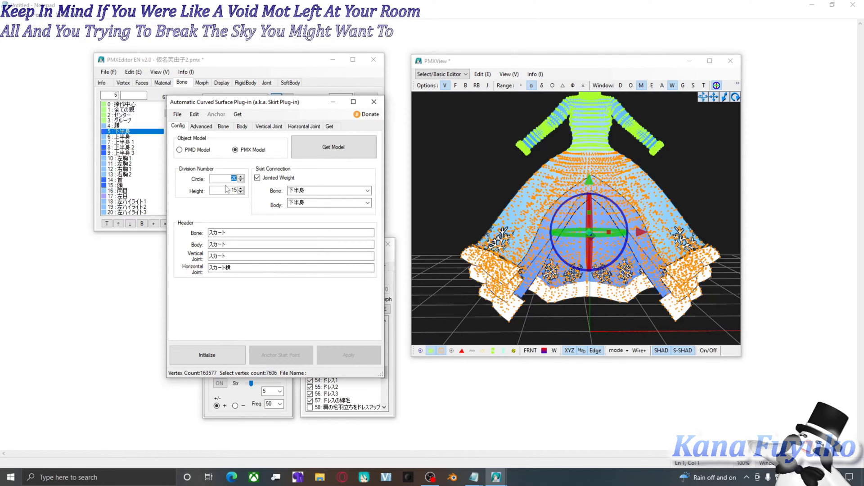
{"action": "type", "text": "8"}
{"action": "key", "text": "Tab"}
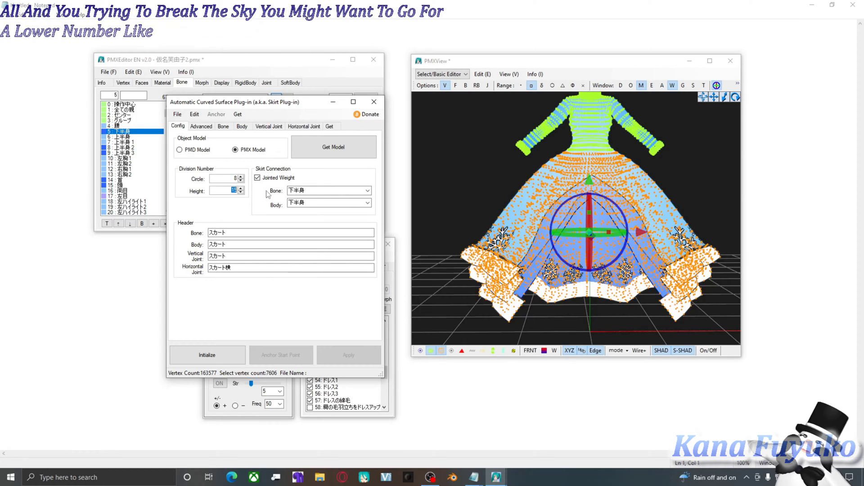
{"action": "type", "text": "9"}
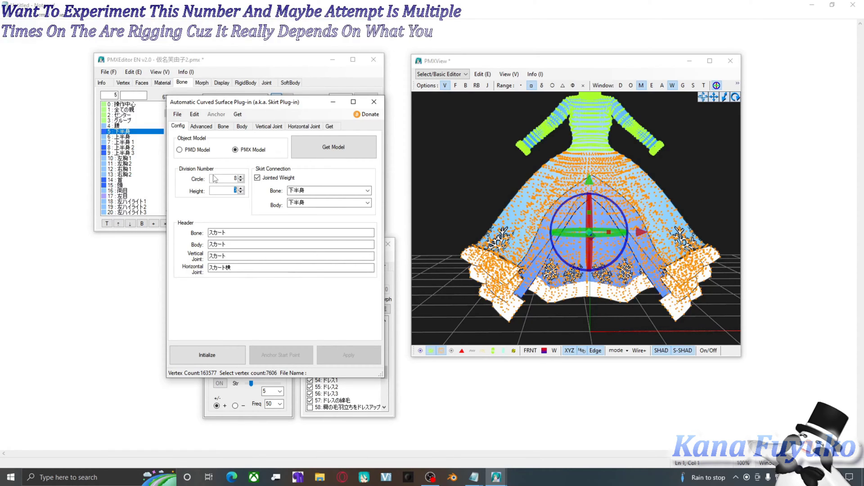
{"action": "type", "text": "15"}
{"action": "key", "text": "shift+Tab"}
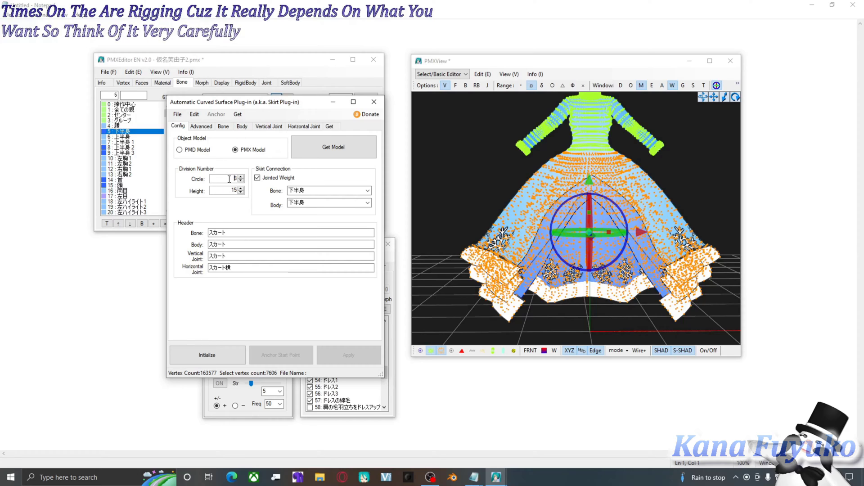
{"action": "type", "text": "20"}
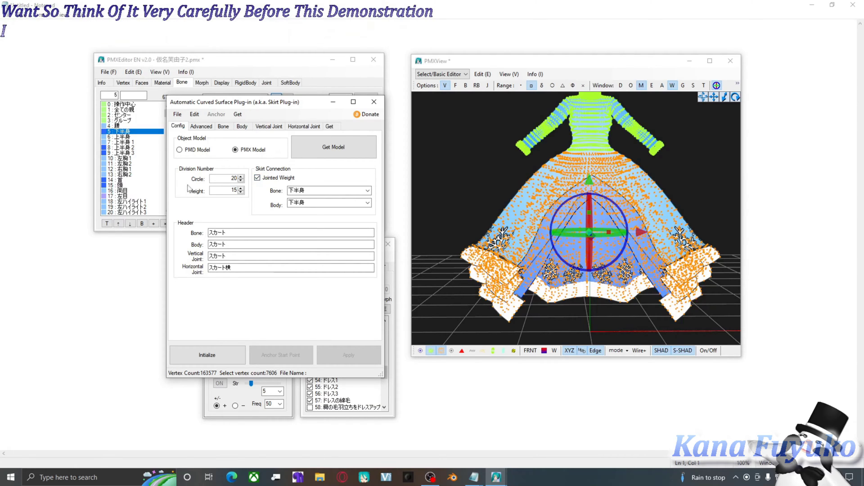
{"action": "left_click_drag", "start_coordinate": [226, 179], "coordinate": [243, 179]}
{"action": "left_click", "coordinate": [237, 179]}
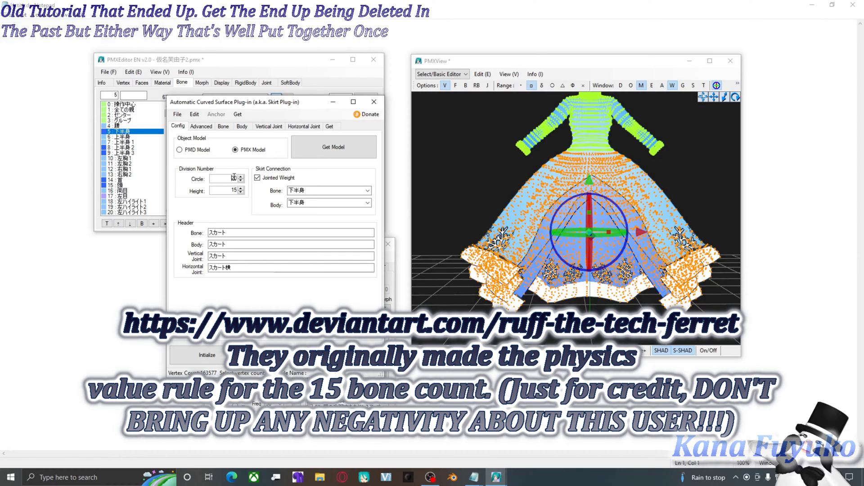
{"action": "left_click", "coordinate": [230, 190]}
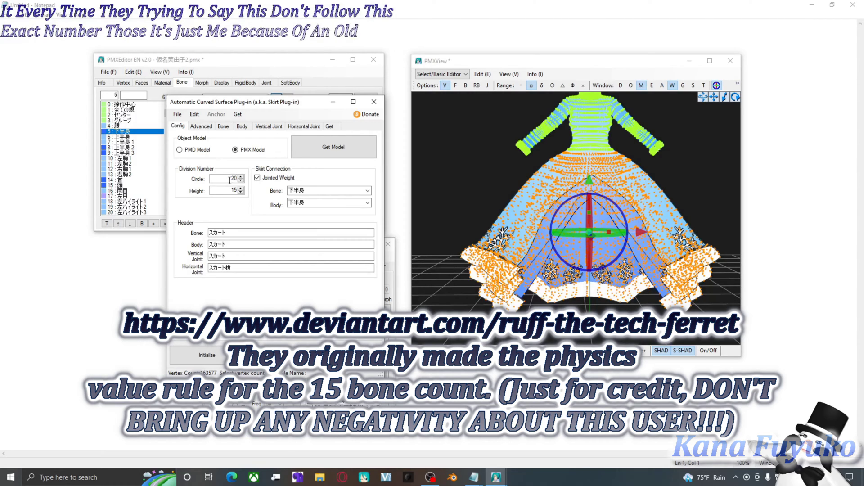
{"action": "left_click_drag", "start_coordinate": [231, 178], "coordinate": [242, 179]}
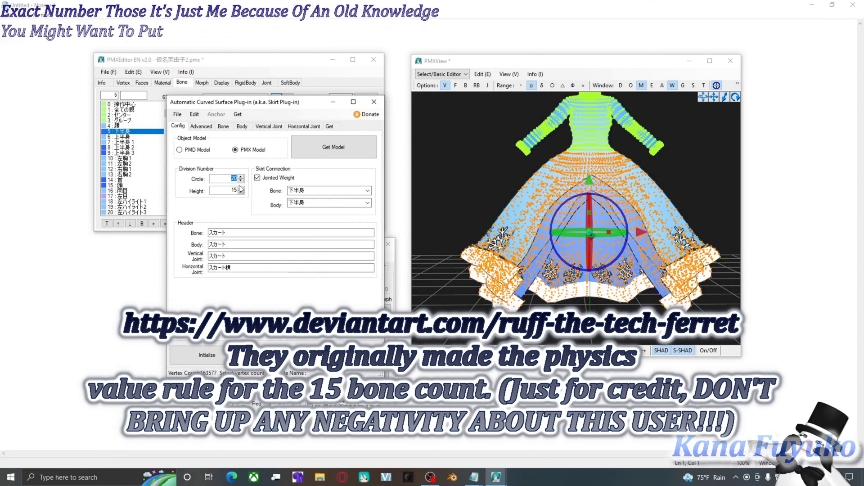
{"action": "left_click", "coordinate": [233, 180]}
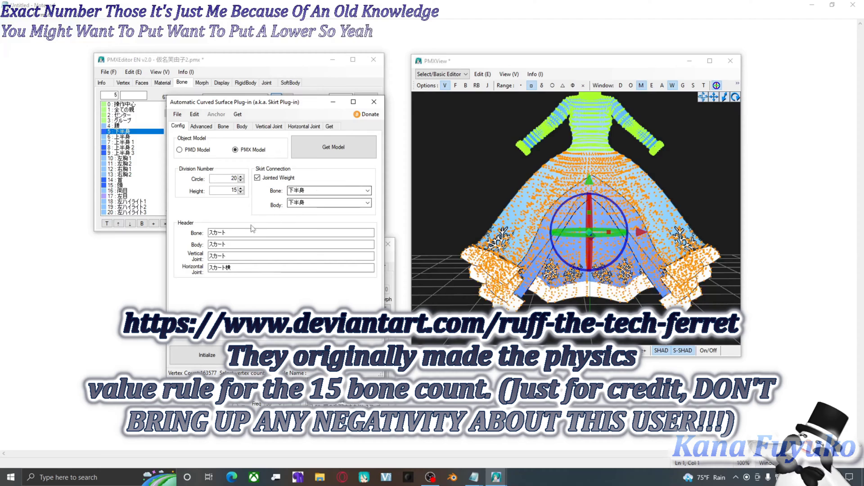
- Set the bone, body and vertical joint headers to Skirt and the horizontal joint header to Skirt_Horizontal
{"action": "left_click_drag", "start_coordinate": [250, 232], "coordinate": [208, 232]}
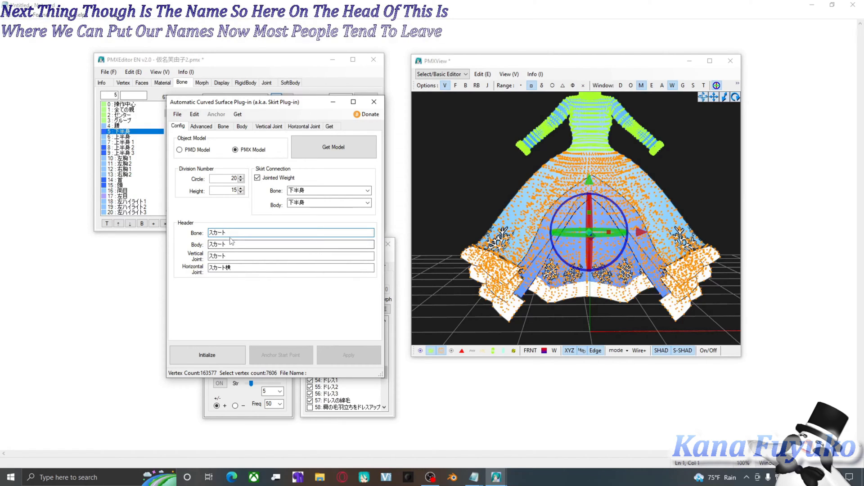
{"action": "left_click_drag", "start_coordinate": [231, 233], "coordinate": [190, 232]}
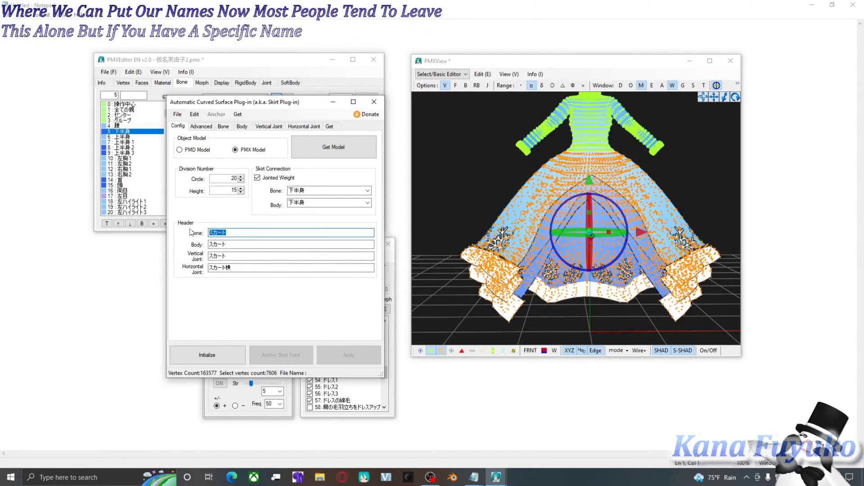
{"action": "type", "text": "Skirt"}
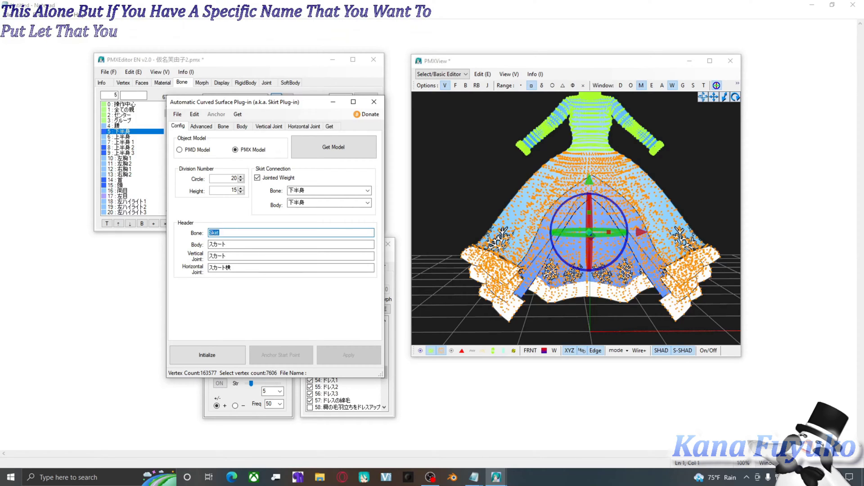
{"action": "left_click_drag", "start_coordinate": [225, 244], "coordinate": [198, 267]}
{"action": "type", "text": "Skirt"}
{"action": "type", "text": "Skirt"}
{"action": "type", "text": "Skirt"}
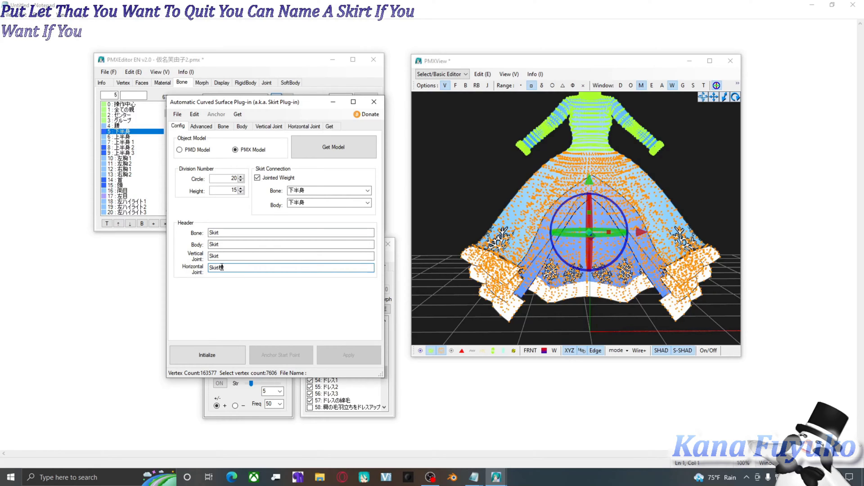
{"action": "left_click_drag", "start_coordinate": [220, 267], "coordinate": [237, 267]}
{"action": "type", "text": "_Horizontal"}
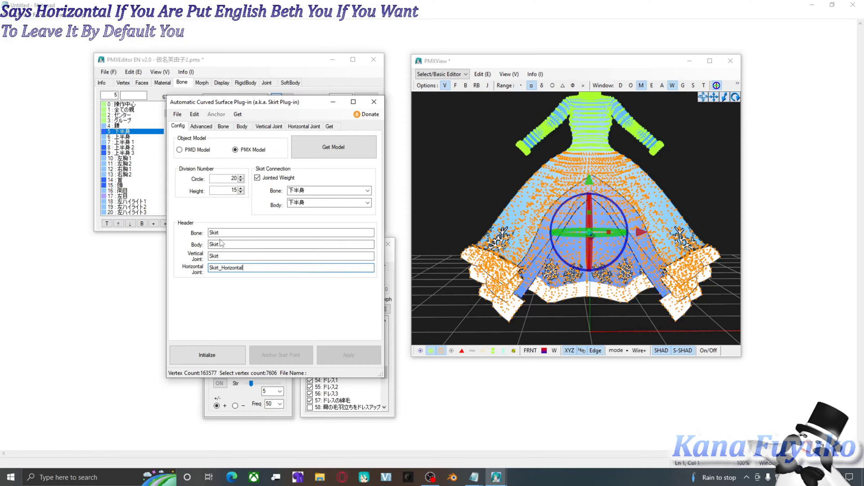
{"action": "left_click", "coordinate": [220, 256]}
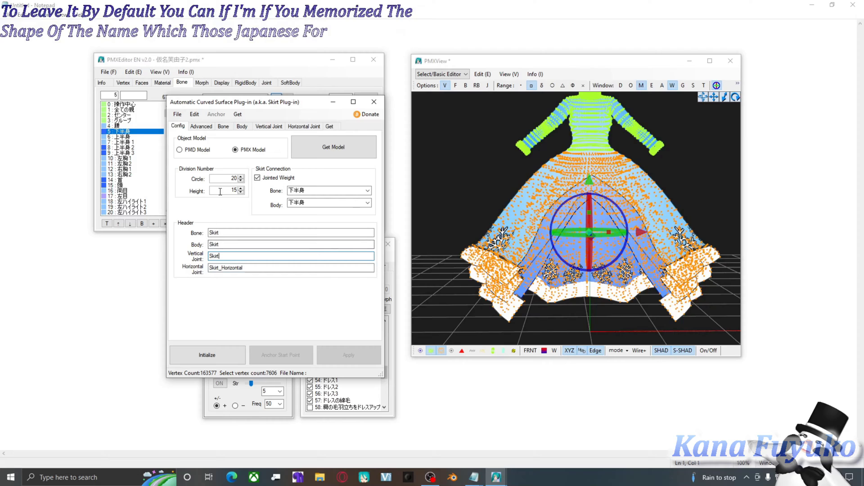
- Examine the curve types offered for the circle and height lines in the plug-in's advanced settings
{"action": "left_click", "coordinate": [201, 126]}
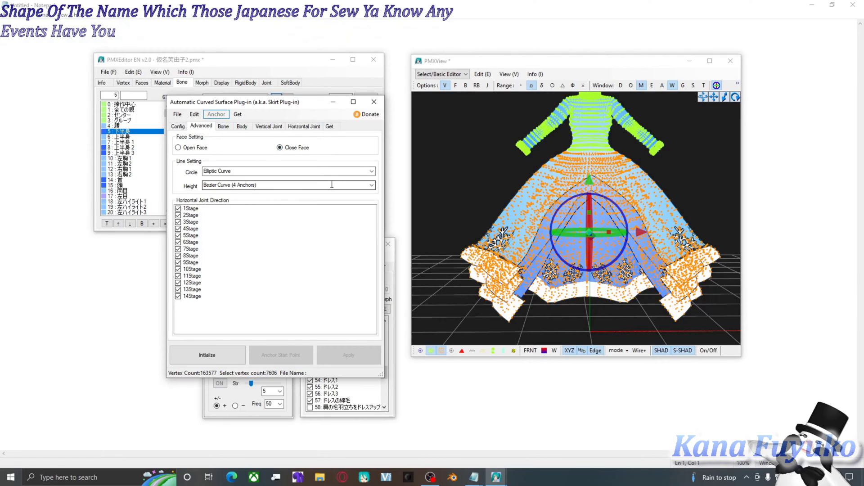
{"action": "left_click", "coordinate": [310, 172]}
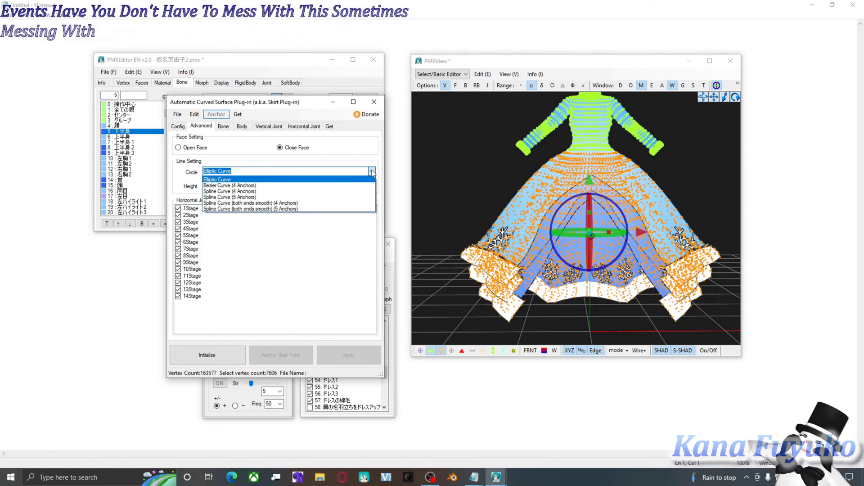
{"action": "left_click", "coordinate": [373, 172]}
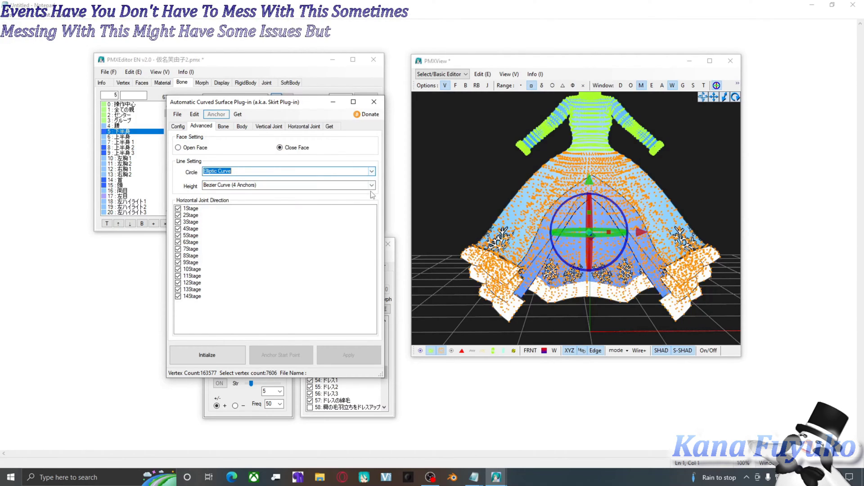
{"action": "left_click", "coordinate": [371, 185]}
{"action": "left_click", "coordinate": [371, 185]}
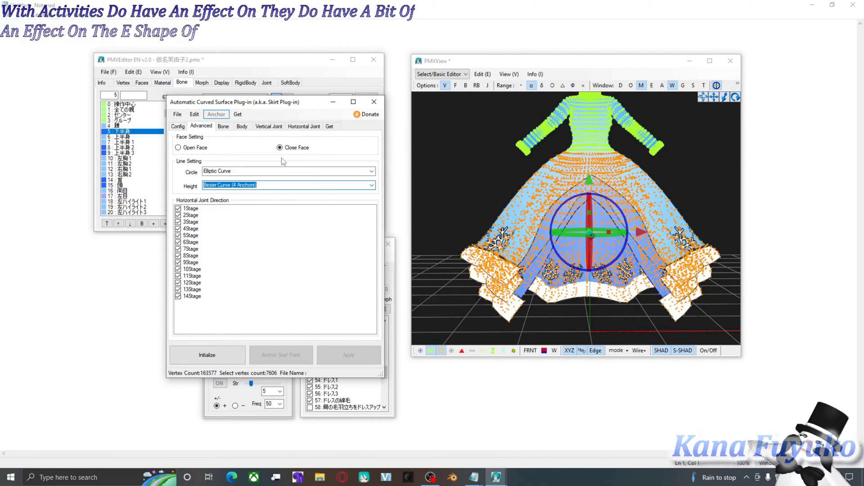
- Examine the plug-in's bone settings and the display frames offered for the skirt bones
{"action": "left_click", "coordinate": [231, 129]}
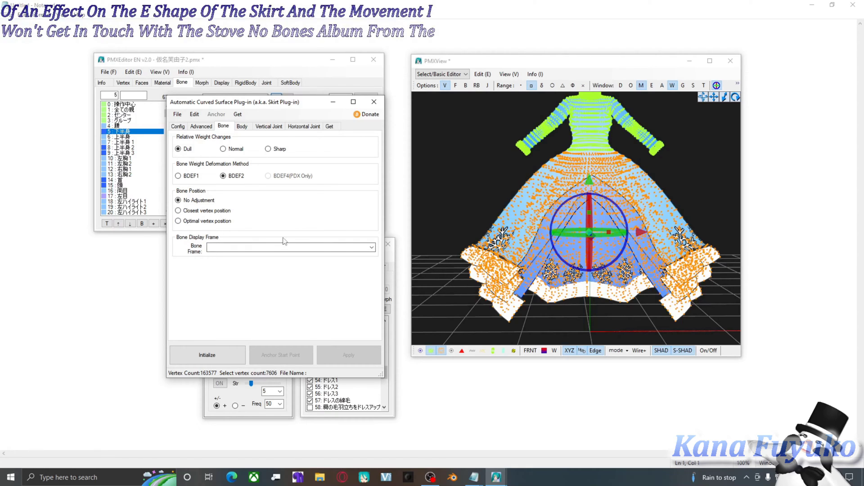
{"action": "left_click", "coordinate": [372, 247]}
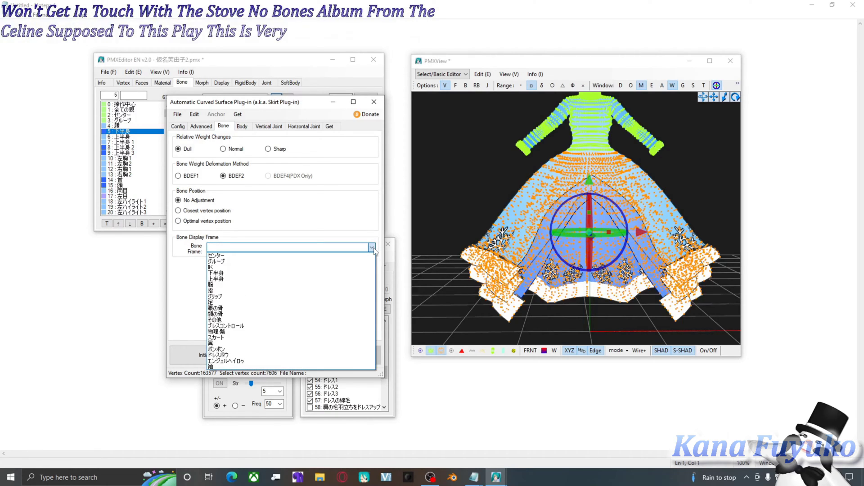
{"action": "left_click", "coordinate": [372, 248]}
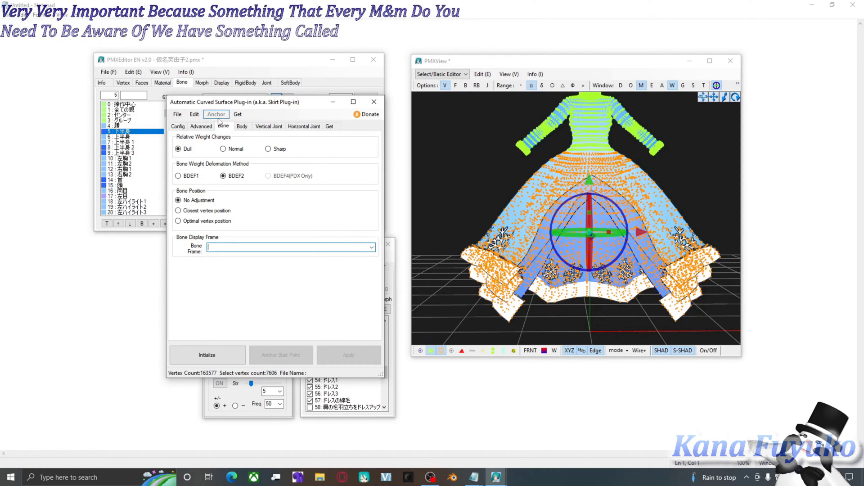
- Switch to PMXEditor's display frames, show their English names, and examine the wings, pom-pom, dress bow, halo and hair frames
{"action": "left_click", "coordinate": [223, 83]}
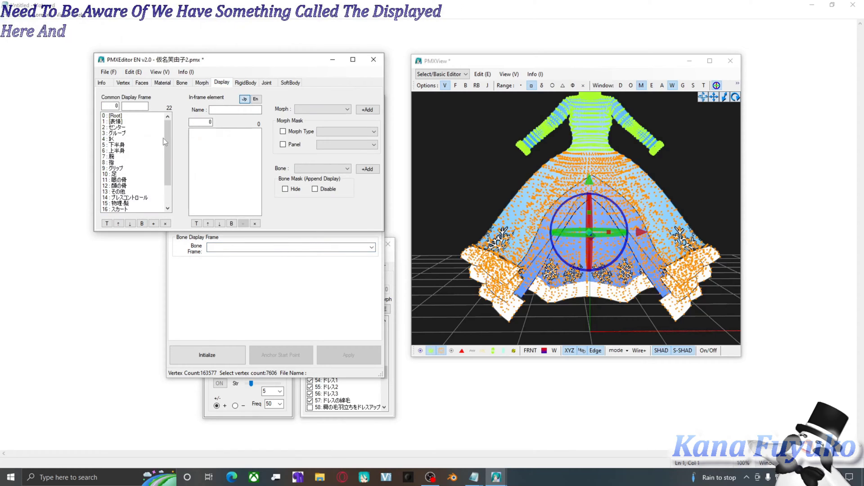
{"action": "left_click_drag", "start_coordinate": [167, 133], "coordinate": [168, 153]}
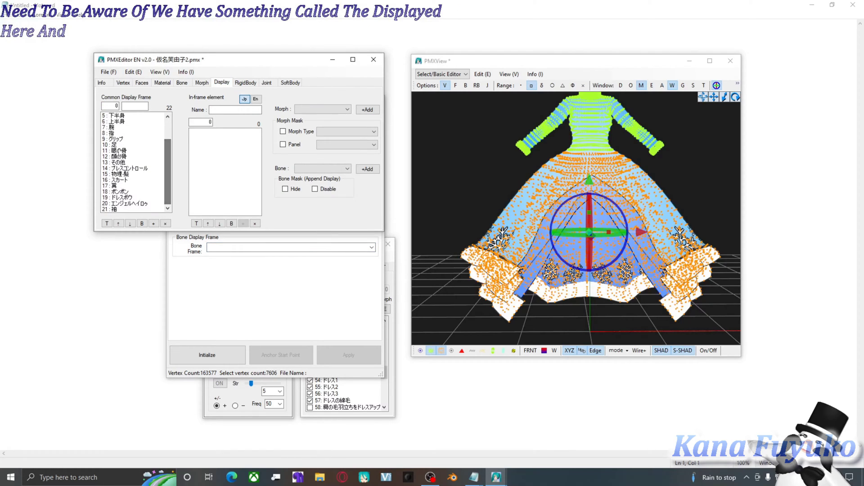
{"action": "left_click", "coordinate": [298, 110]}
{"action": "left_click", "coordinate": [322, 167]}
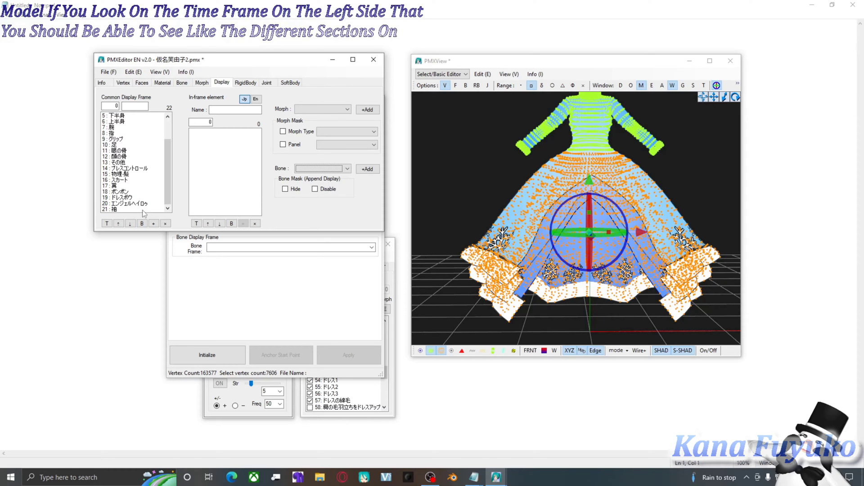
{"action": "left_click", "coordinate": [115, 186]}
{"action": "left_click", "coordinate": [255, 99]}
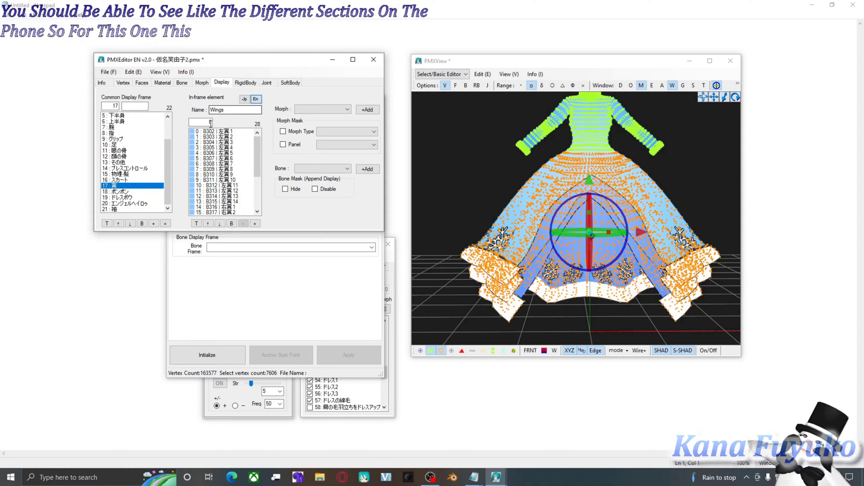
{"action": "left_click", "coordinate": [131, 192]}
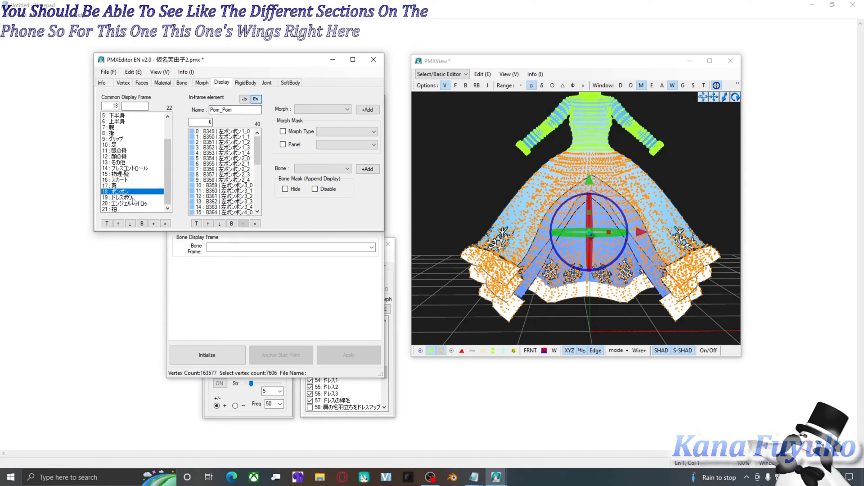
{"action": "left_click", "coordinate": [133, 198]}
{"action": "left_click", "coordinate": [135, 203]}
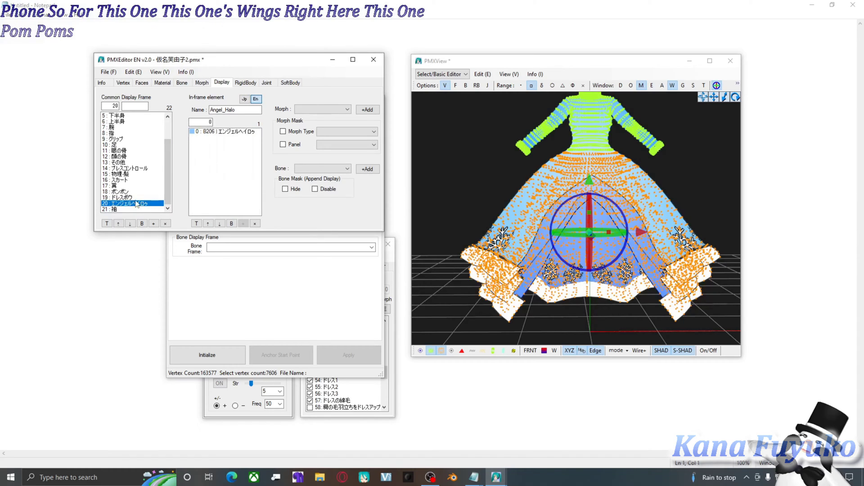
{"action": "left_click", "coordinate": [128, 175]}
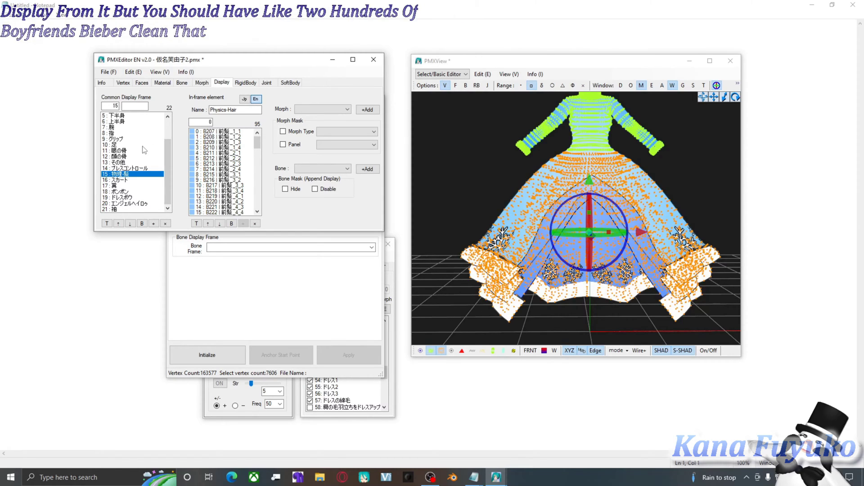
- Review how bones are grouped in the center, finger, face, other, breath control and hair display frames
{"action": "scroll", "coordinate": [144, 154], "scroll_direction": "up", "scroll_amount": 2}
{"action": "left_click", "coordinate": [127, 127]}
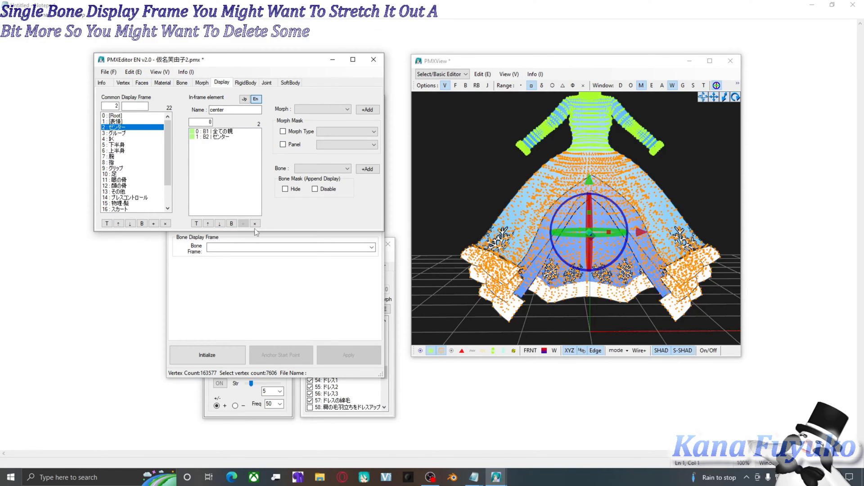
{"action": "left_click", "coordinate": [132, 162]}
{"action": "scroll", "coordinate": [135, 150], "scroll_direction": "down", "scroll_amount": 2}
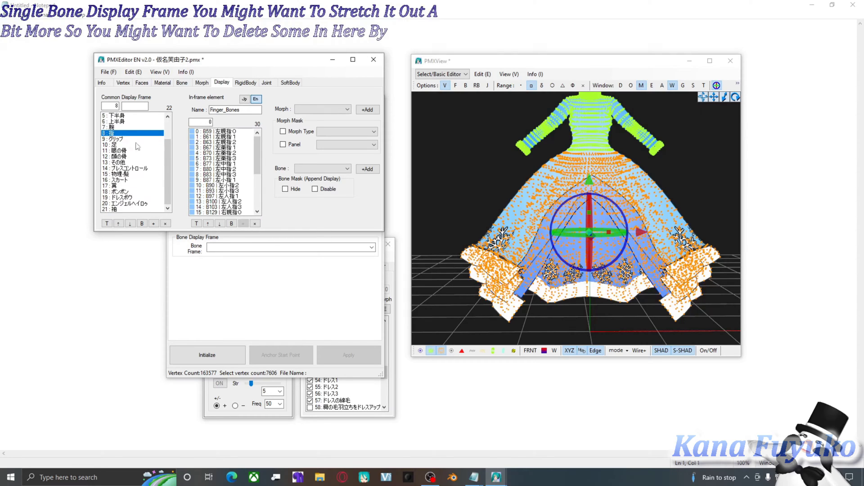
{"action": "left_click", "coordinate": [125, 164]}
{"action": "left_click", "coordinate": [124, 174]}
{"action": "left_click", "coordinate": [123, 186]}
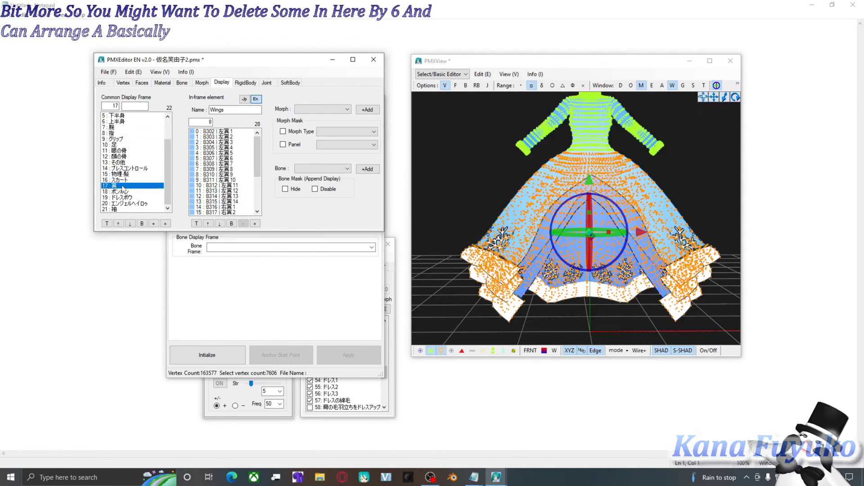
{"action": "left_click", "coordinate": [124, 176]}
{"action": "left_click", "coordinate": [128, 157]}
{"action": "left_click", "coordinate": [128, 162]}
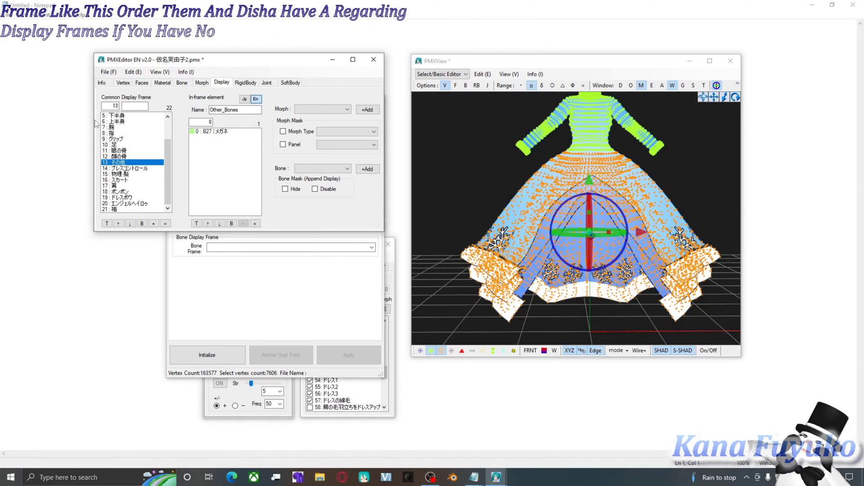
{"action": "left_click", "coordinate": [127, 168]}
{"action": "left_click", "coordinate": [126, 174]}
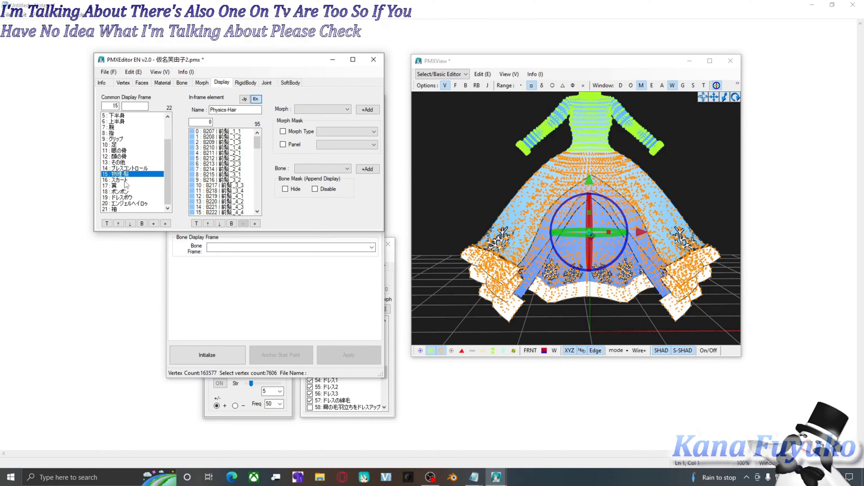
- Look up the Skirt display frame in PMXEditor and set the plug-in's bone display frame to スカート
{"action": "left_click", "coordinate": [124, 180]}
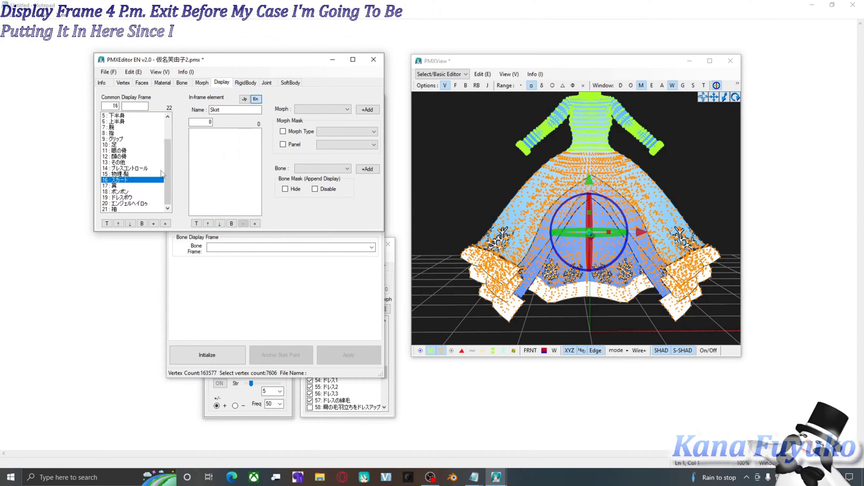
{"action": "left_click", "coordinate": [371, 248]}
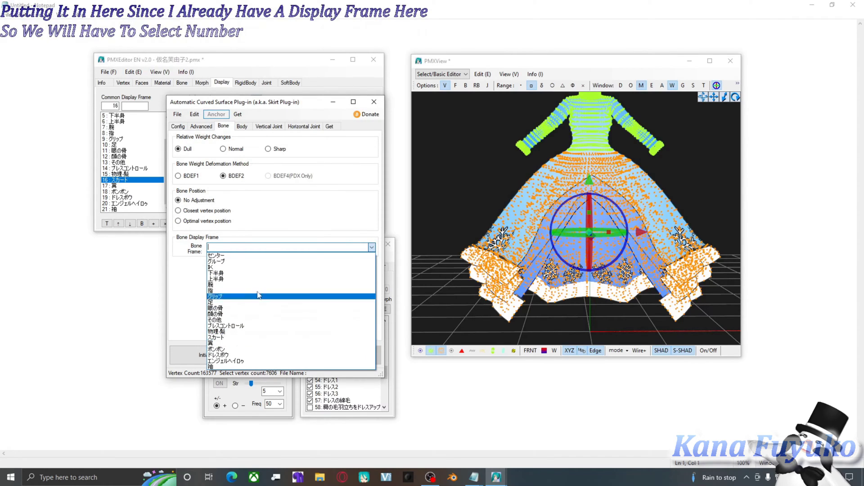
{"action": "left_click", "coordinate": [216, 337]}
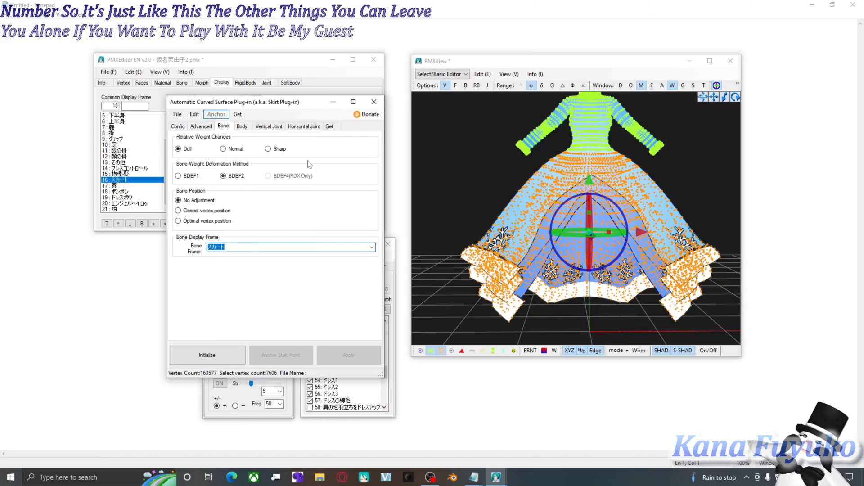
- Show the plug-in's rigid body settings and switch to the 15 Bone Set Up (Smooth Physics) notes in Notepad to review the per-bone values
{"action": "left_click", "coordinate": [242, 126]}
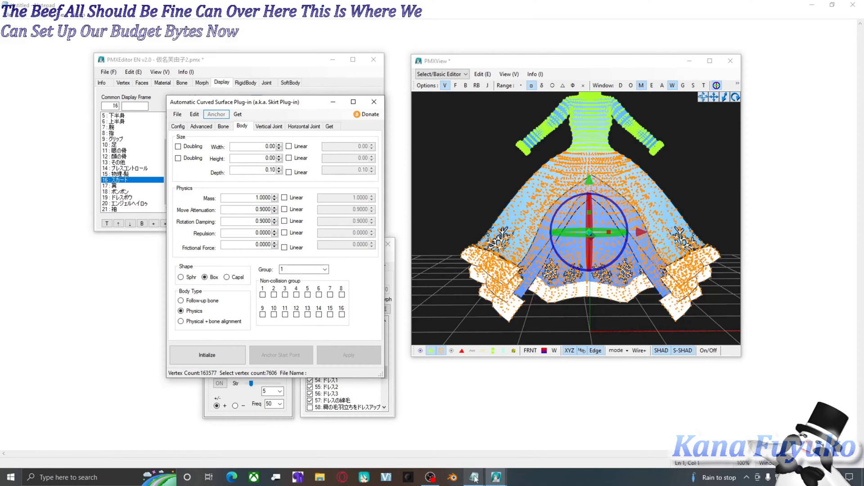
{"action": "mouse_move", "coordinate": [475, 478]}
{"action": "left_click", "coordinate": [425, 432]}
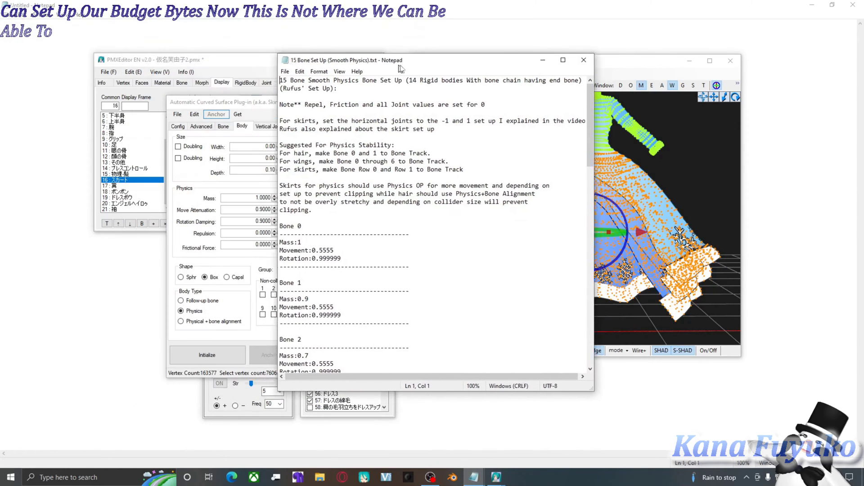
{"action": "left_click_drag", "start_coordinate": [399, 64], "coordinate": [432, 59]}
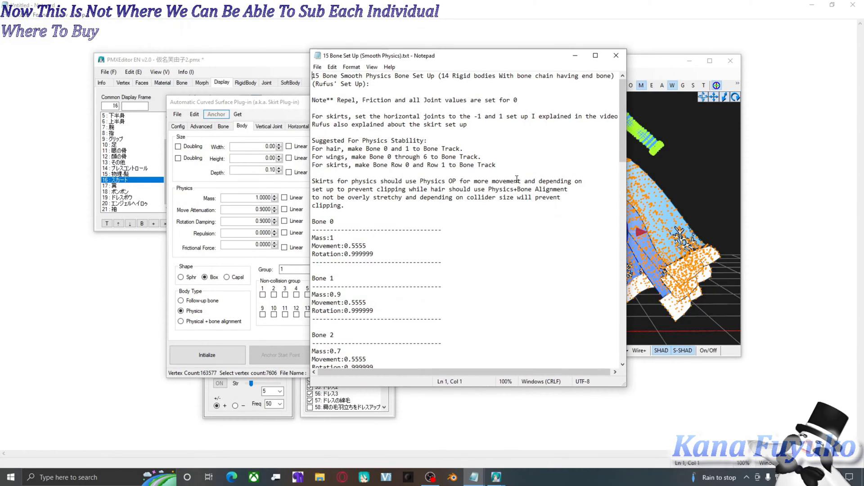
{"action": "left_click_drag", "start_coordinate": [622, 118], "coordinate": [627, 137]}
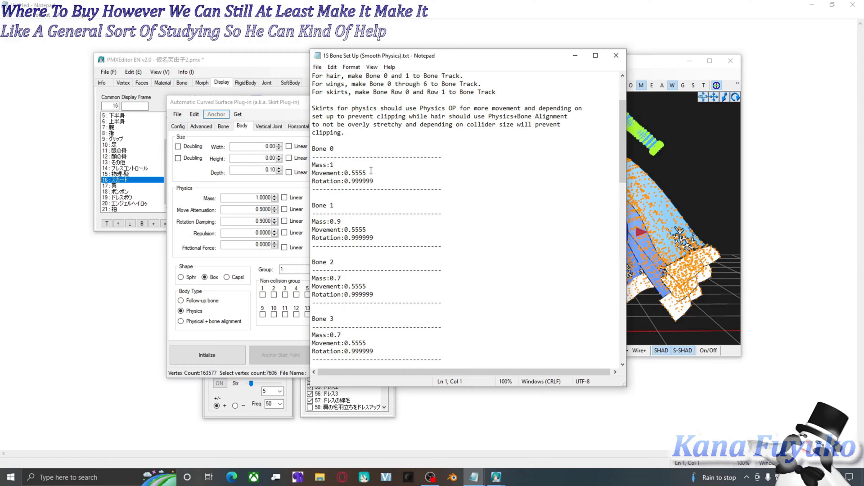
- Back in the plug-in, compare the rigid body shapes, settle on Box, and set the body type to Physical + bone alignment
{"action": "left_click", "coordinate": [226, 262]}
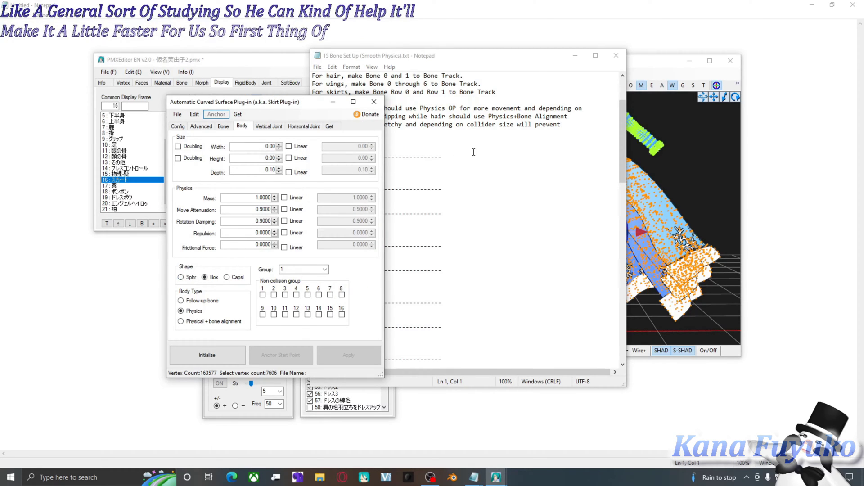
{"action": "left_click", "coordinate": [188, 278]}
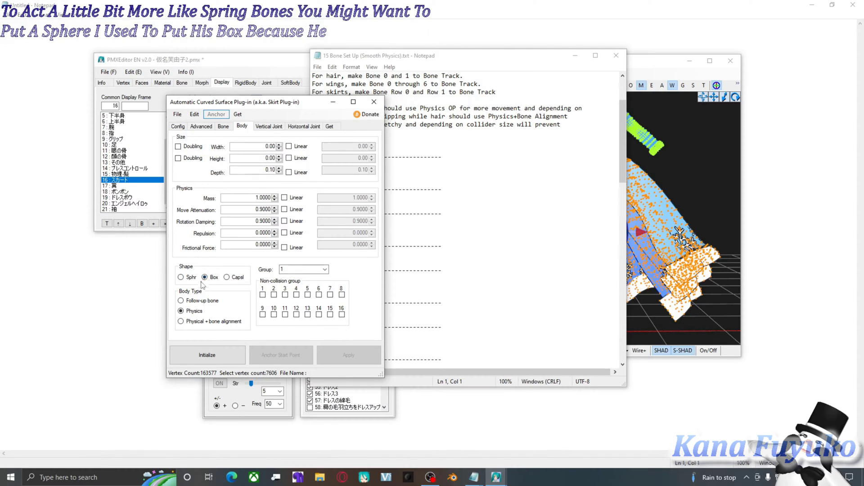
{"action": "left_click", "coordinate": [230, 280]}
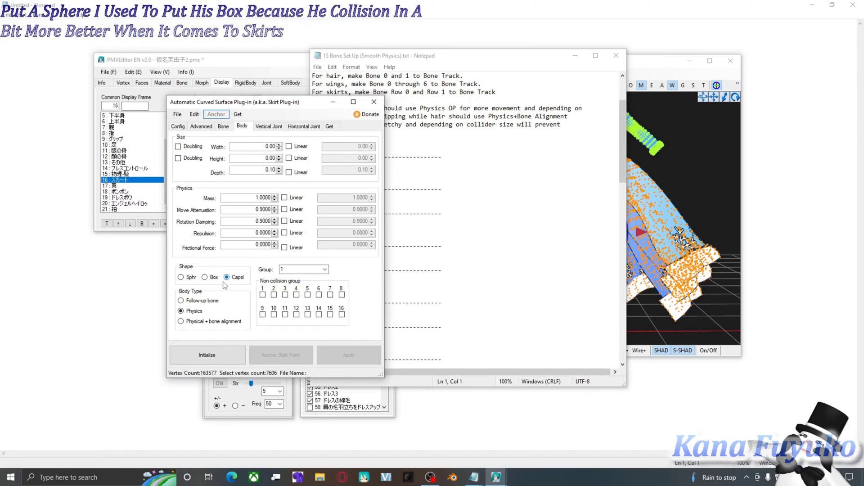
{"action": "left_click", "coordinate": [214, 278]}
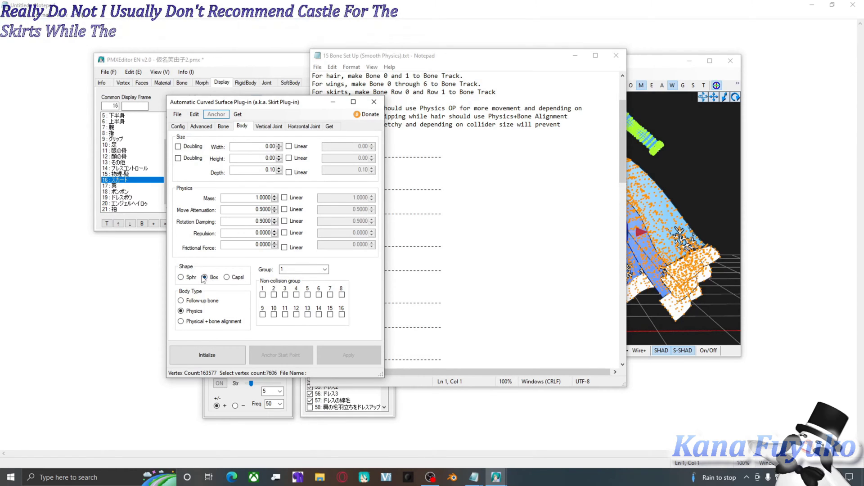
{"action": "left_click", "coordinate": [185, 278]}
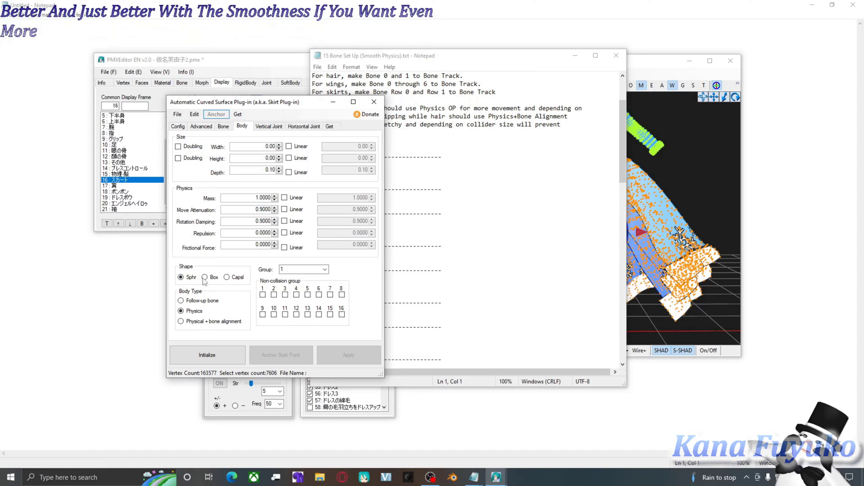
{"action": "left_click", "coordinate": [205, 278]}
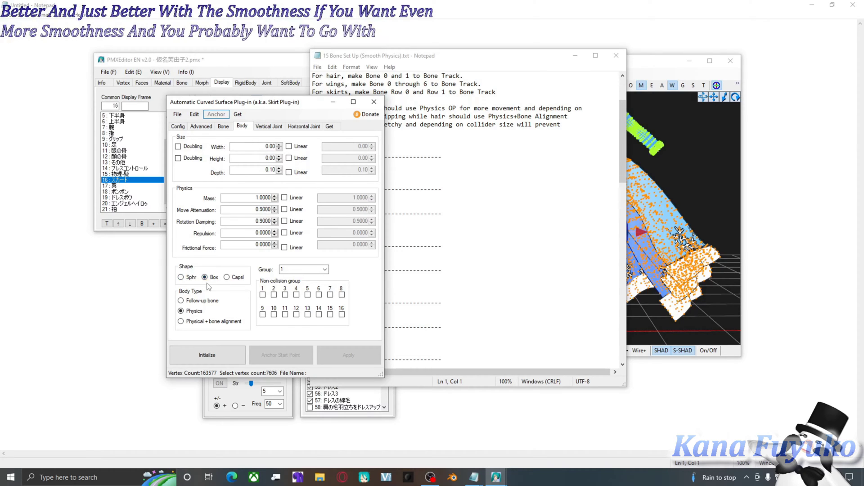
{"action": "left_click", "coordinate": [210, 322]}
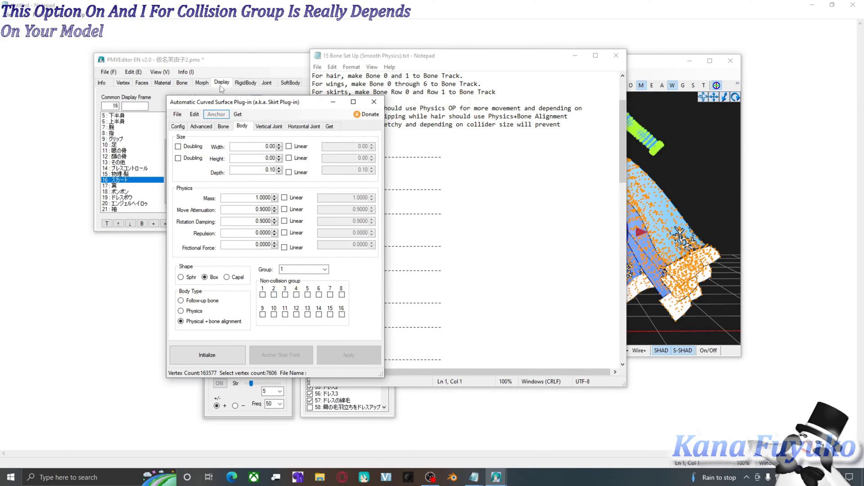
- Examine PMXEditor's rigid body list to see which collision group each part of the model uses
{"action": "left_click", "coordinate": [245, 83]}
{"action": "scroll", "coordinate": [170, 122], "scroll_direction": "down", "scroll_amount": 8}
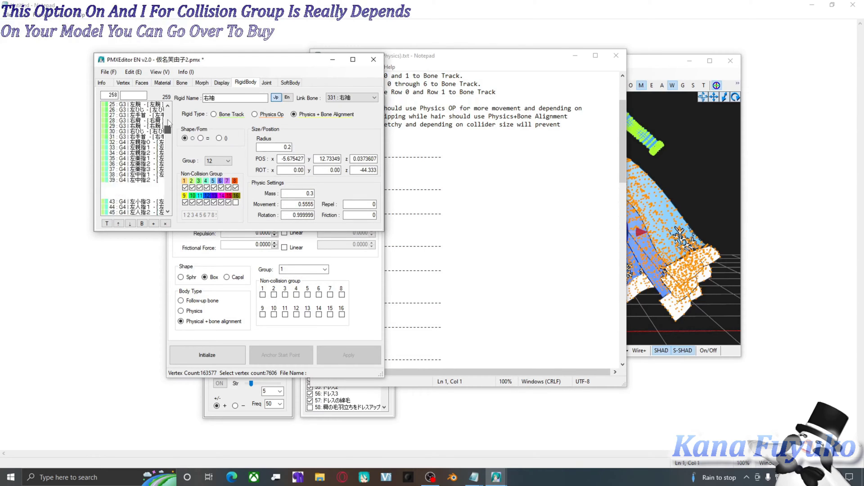
{"action": "scroll", "coordinate": [108, 116], "scroll_direction": "up", "scroll_amount": 7}
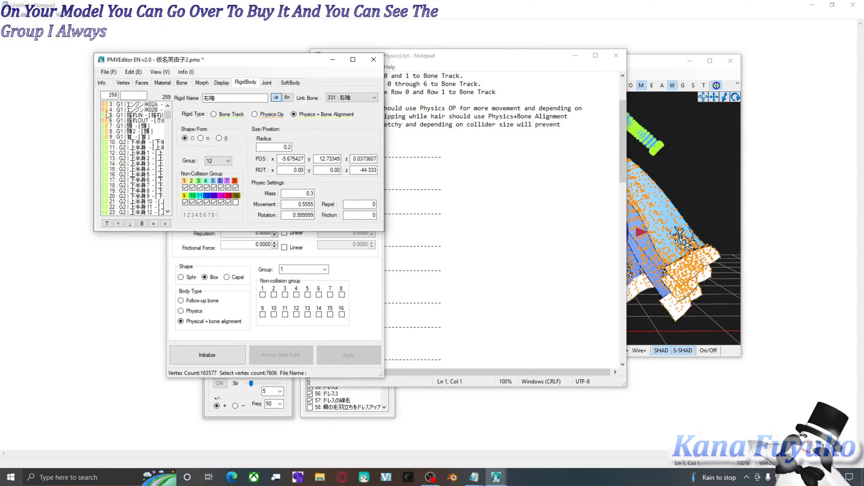
{"action": "scroll", "coordinate": [108, 116], "scroll_direction": "up", "scroll_amount": 1}
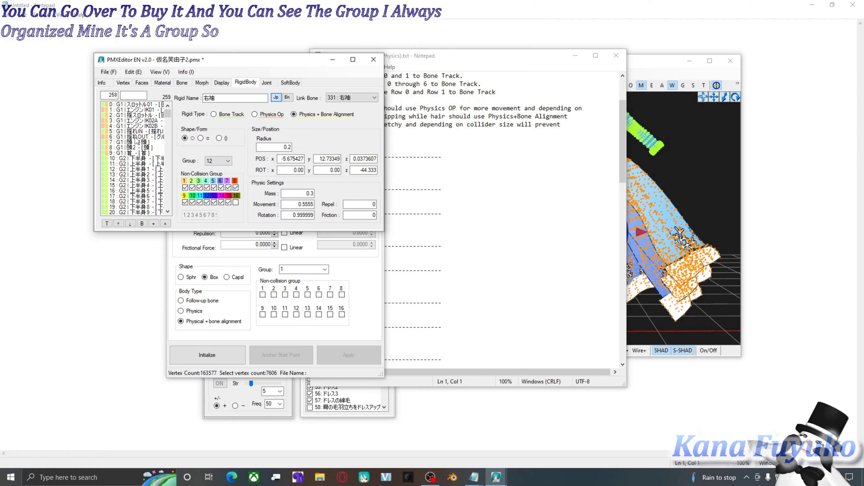
{"action": "scroll", "coordinate": [137, 163], "scroll_direction": "down", "scroll_amount": 4}
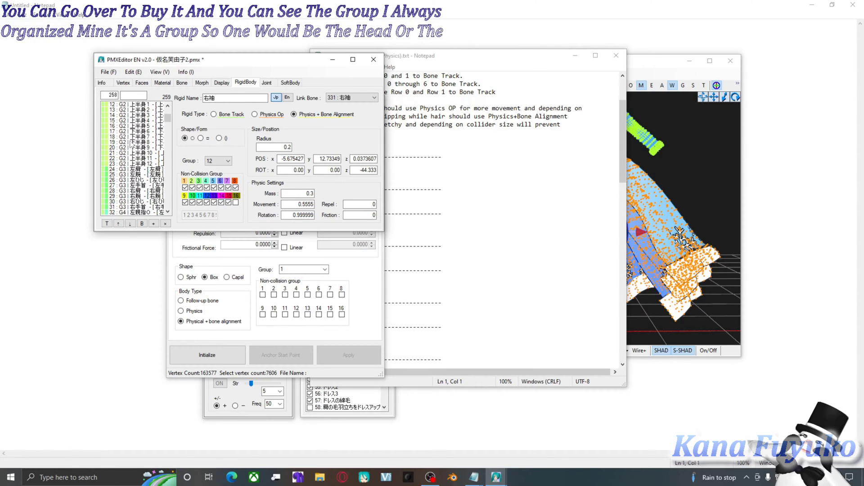
{"action": "scroll", "coordinate": [141, 156], "scroll_direction": "down", "scroll_amount": 2}
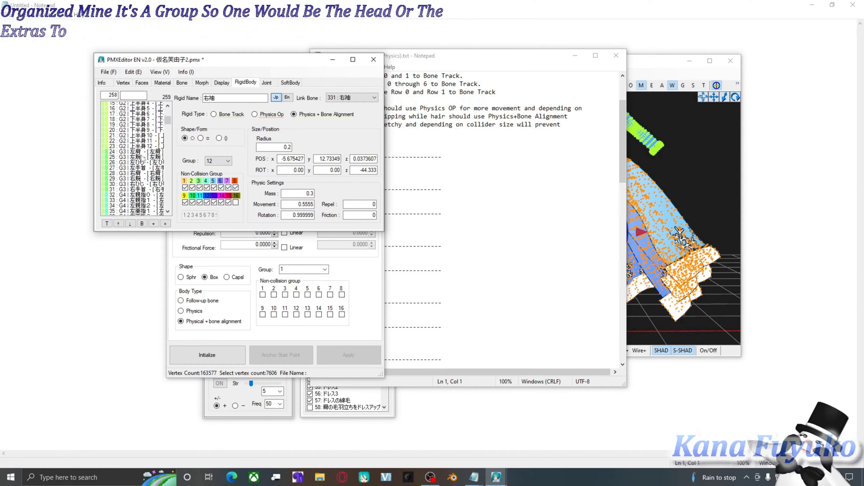
{"action": "scroll", "coordinate": [137, 166], "scroll_direction": "down", "scroll_amount": 5}
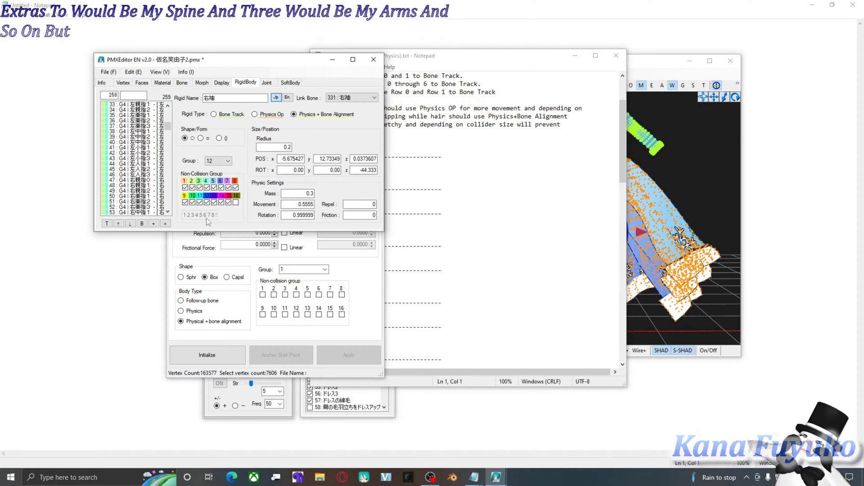
{"action": "scroll", "coordinate": [163, 180], "scroll_direction": "up", "scroll_amount": 5}
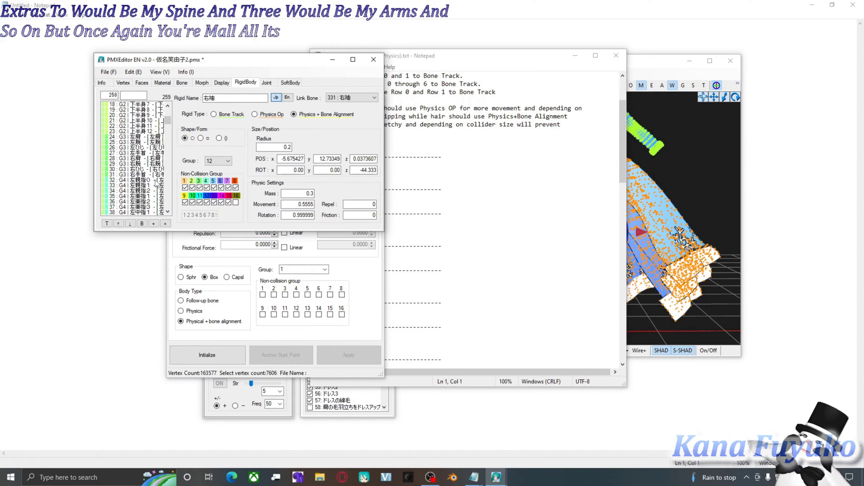
- Check the model's rigid body groups and enable non-collision groups 1 to 4 and 6 to 8 in the plug-in
{"action": "left_click", "coordinate": [294, 297]}
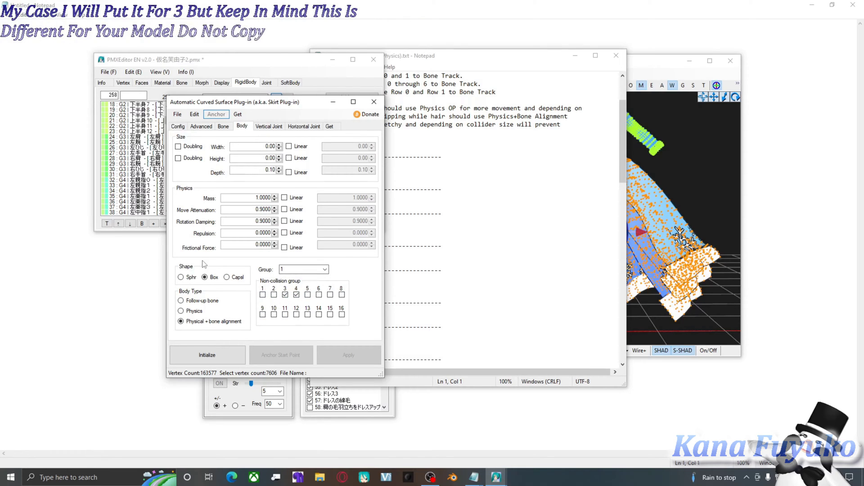
{"action": "scroll", "coordinate": [144, 157], "scroll_direction": "up", "scroll_amount": 4}
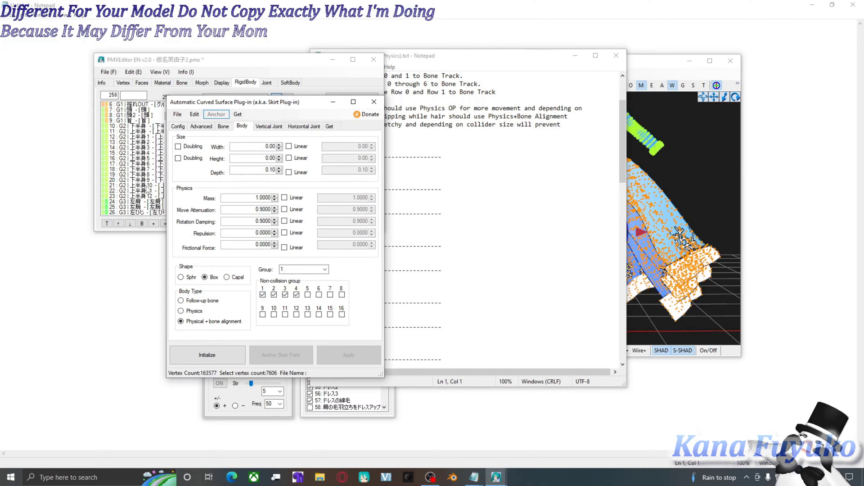
{"action": "scroll", "coordinate": [147, 190], "scroll_direction": "down", "scroll_amount": 18}
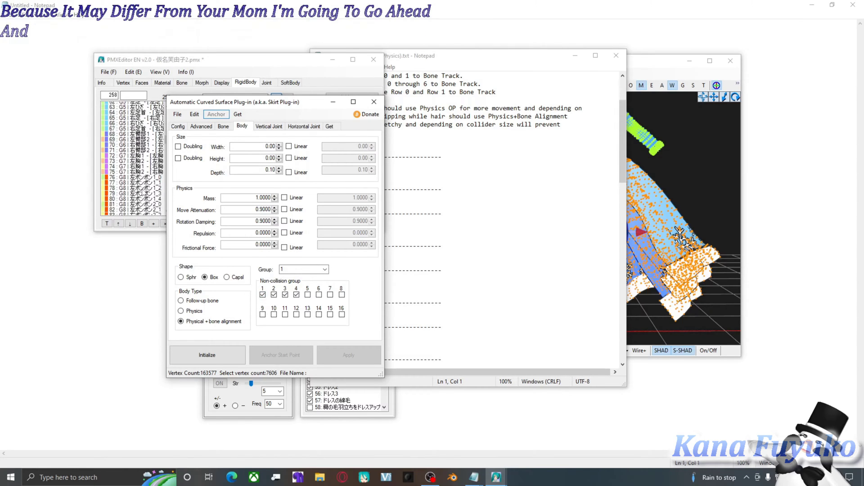
{"action": "scroll", "coordinate": [143, 194], "scroll_direction": "up", "scroll_amount": 1}
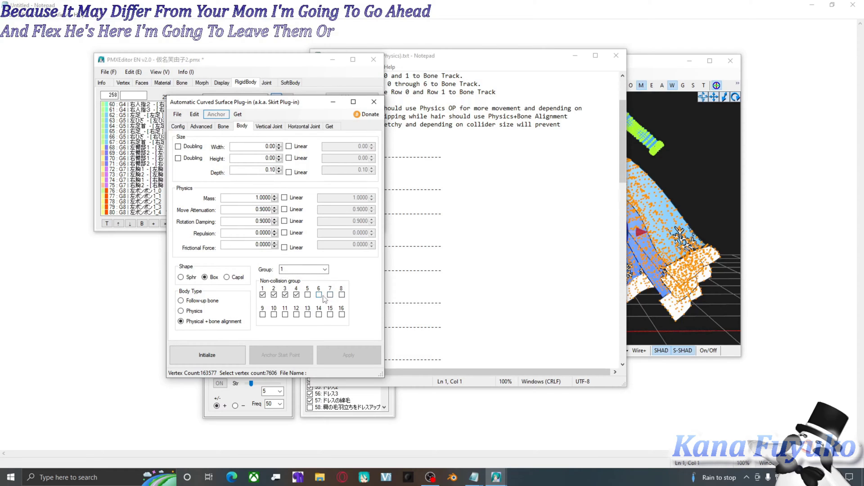
{"action": "left_click", "coordinate": [342, 295]}
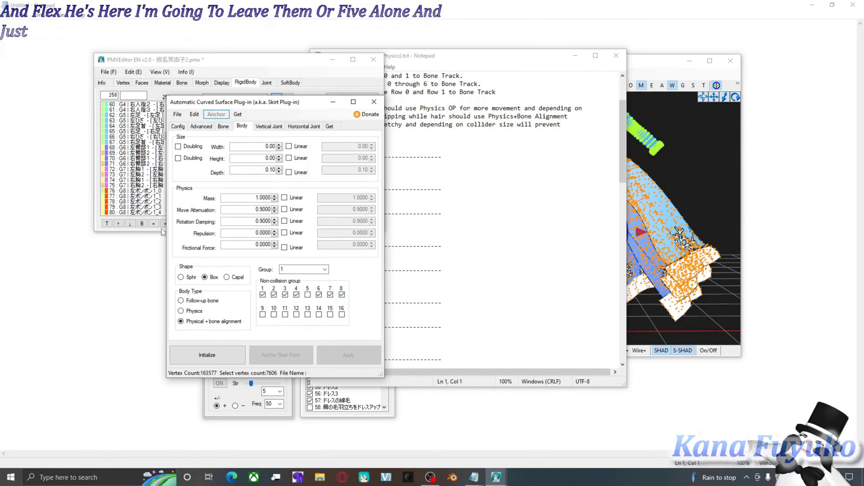
- Enable non-collision groups 9 to 15 for the skirt's rigid bodies, leaving out group 16
{"action": "scroll", "coordinate": [145, 217], "scroll_direction": "down", "scroll_amount": 8}
{"action": "left_click", "coordinate": [263, 315]}
{"action": "left_click", "coordinate": [274, 314]}
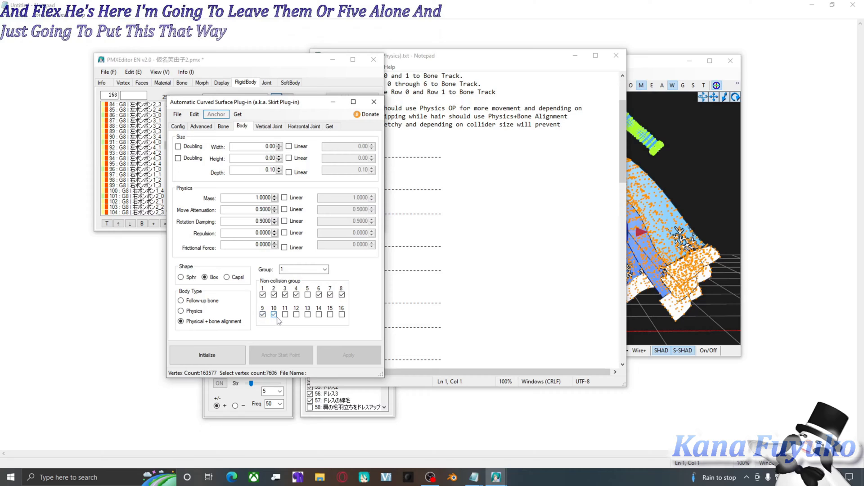
{"action": "left_click", "coordinate": [285, 315]}
{"action": "left_click", "coordinate": [307, 314]}
{"action": "left_click", "coordinate": [319, 315]}
{"action": "left_click", "coordinate": [330, 314]}
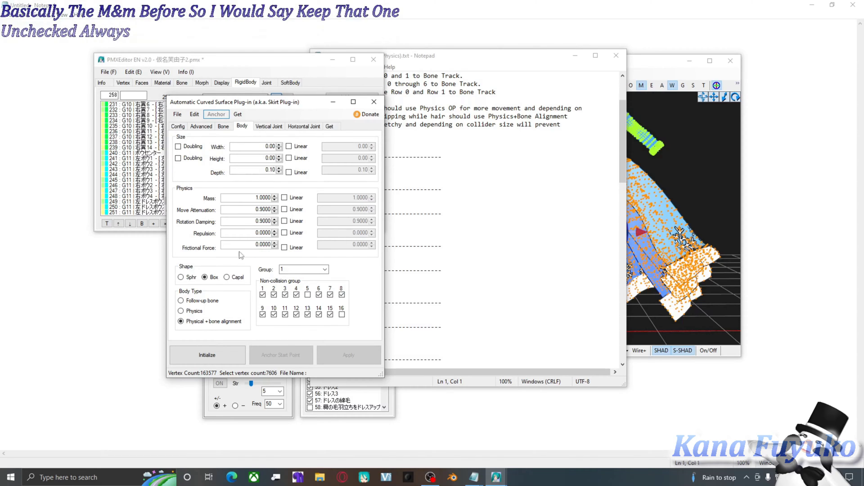
- Assign the skirt's rigid bodies to collision group 13
{"action": "left_click", "coordinate": [304, 269]}
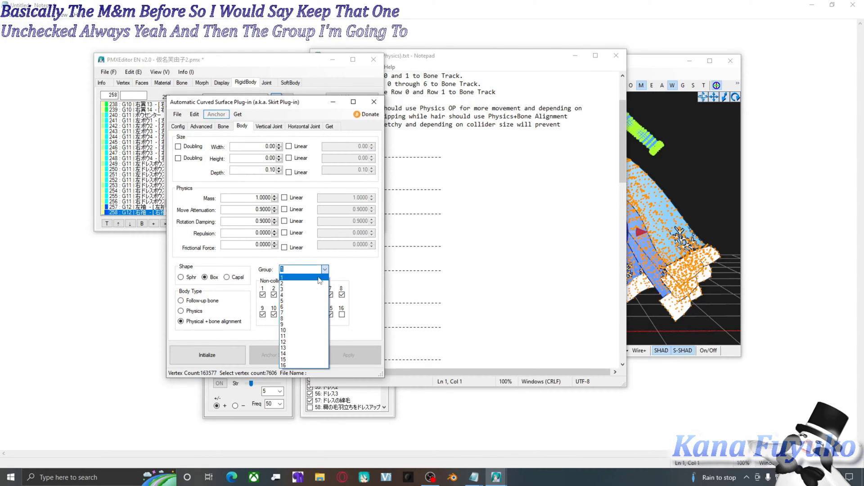
{"action": "left_click", "coordinate": [292, 347]}
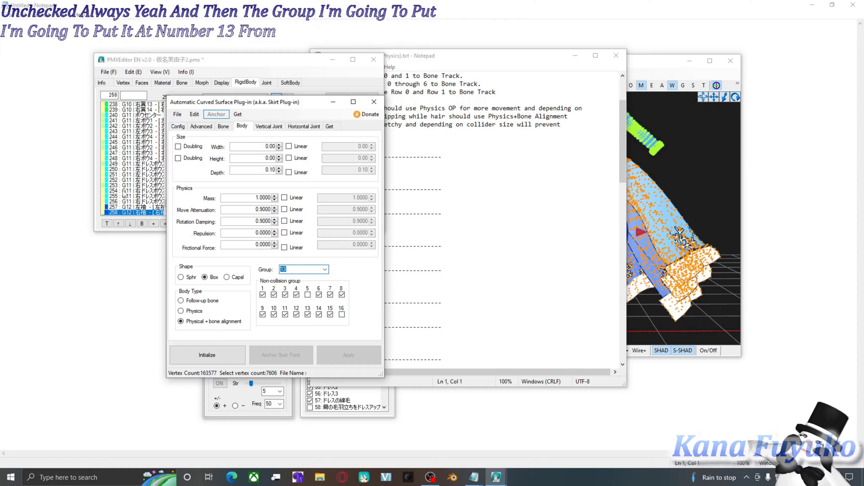
{"action": "left_click", "coordinate": [304, 269]}
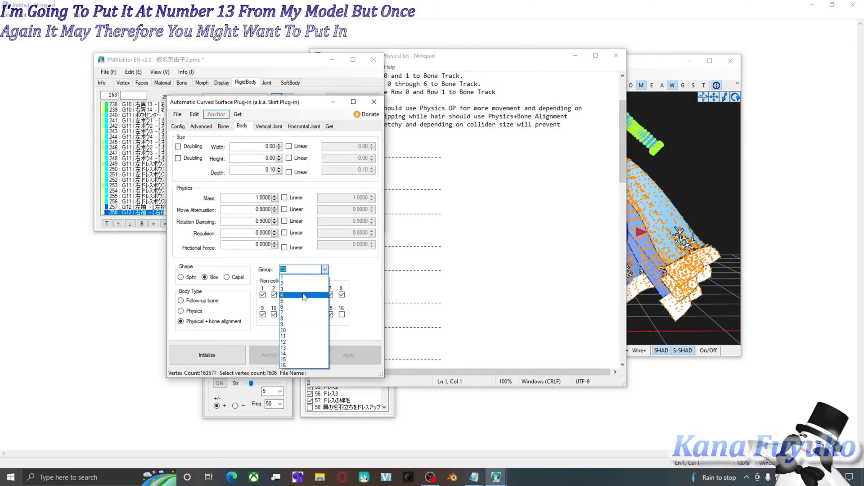
{"action": "left_click", "coordinate": [306, 271]}
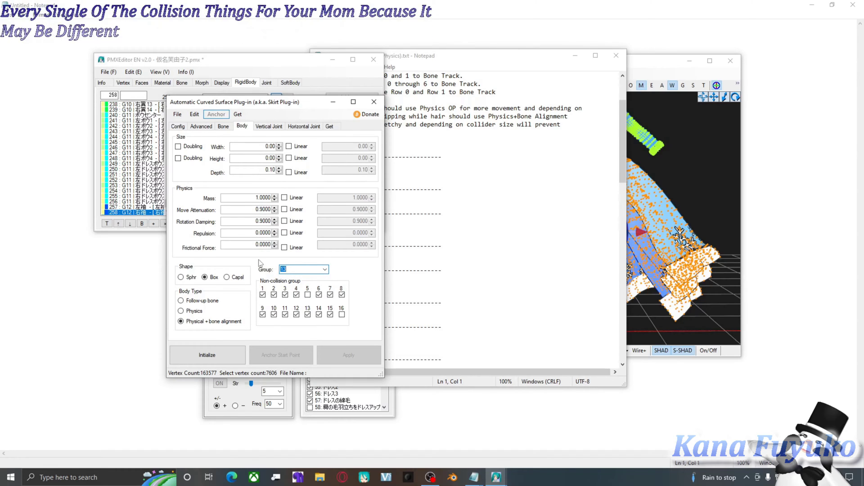
- Look up Bone 0's movement value in the 15-bone setup notes and set the plug-in's move attenuation to 0.5555
{"action": "left_click", "coordinate": [429, 164]}
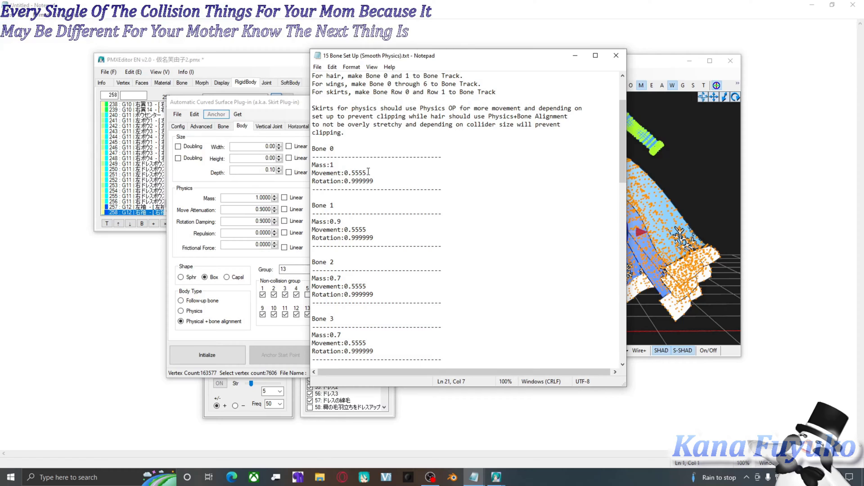
{"action": "left_click_drag", "start_coordinate": [622, 153], "coordinate": [619, 131]}
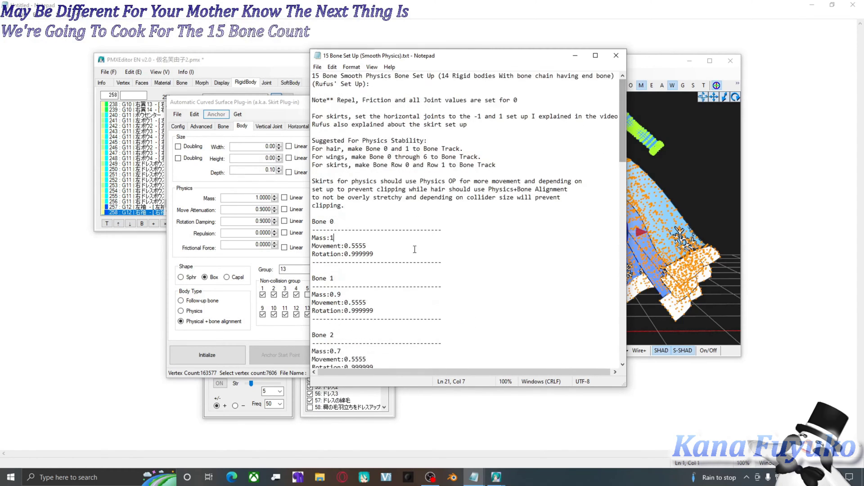
{"action": "left_click_drag", "start_coordinate": [366, 246], "coordinate": [345, 246]}
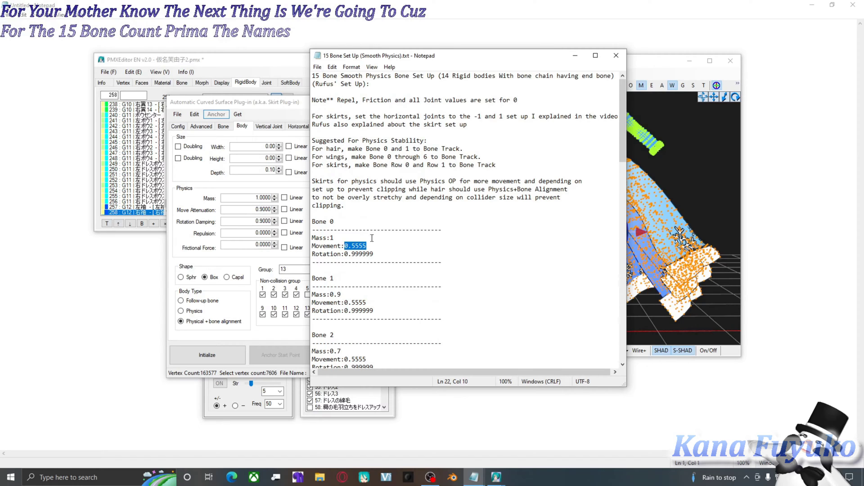
{"action": "left_click_drag", "start_coordinate": [624, 133], "coordinate": [600, 326]}
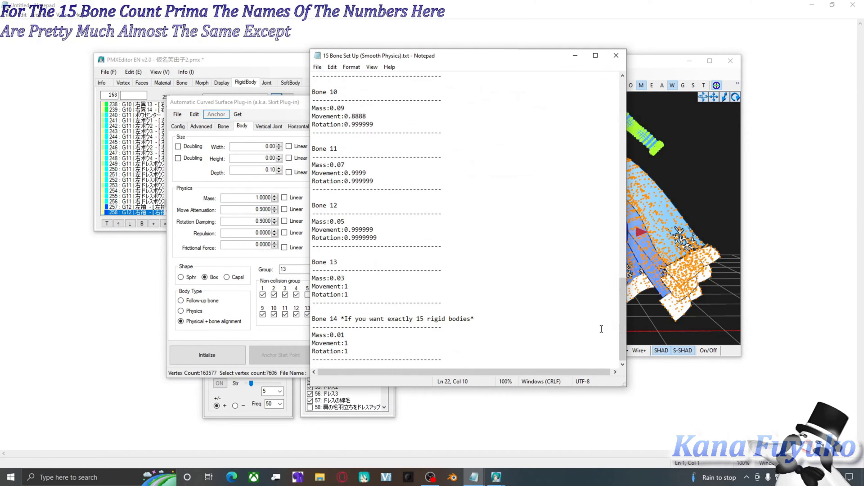
{"action": "left_click", "coordinate": [284, 211]}
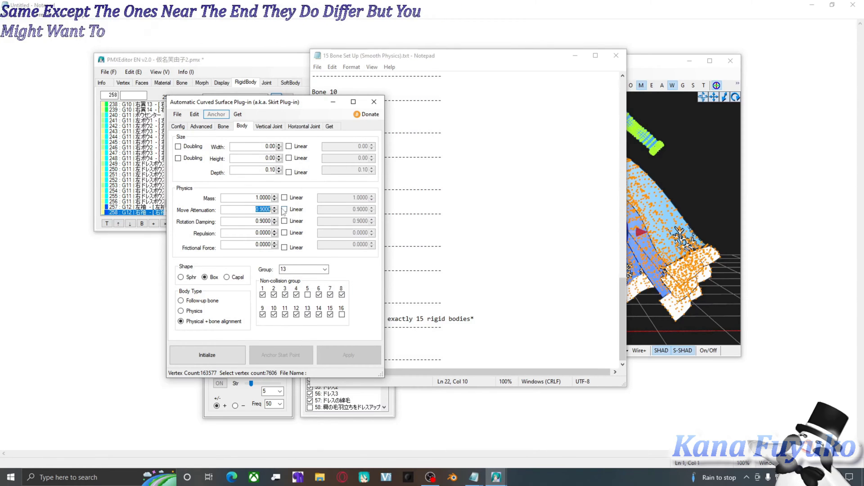
{"action": "left_click", "coordinate": [422, 126]}
{"action": "scroll", "coordinate": [377, 162], "scroll_direction": "up", "scroll_amount": 20}
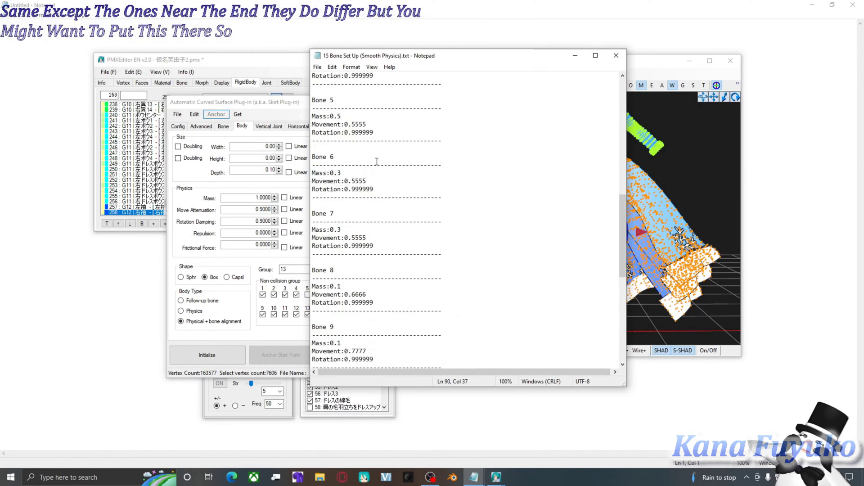
{"action": "scroll", "coordinate": [372, 165], "scroll_direction": "up", "scroll_amount": 4}
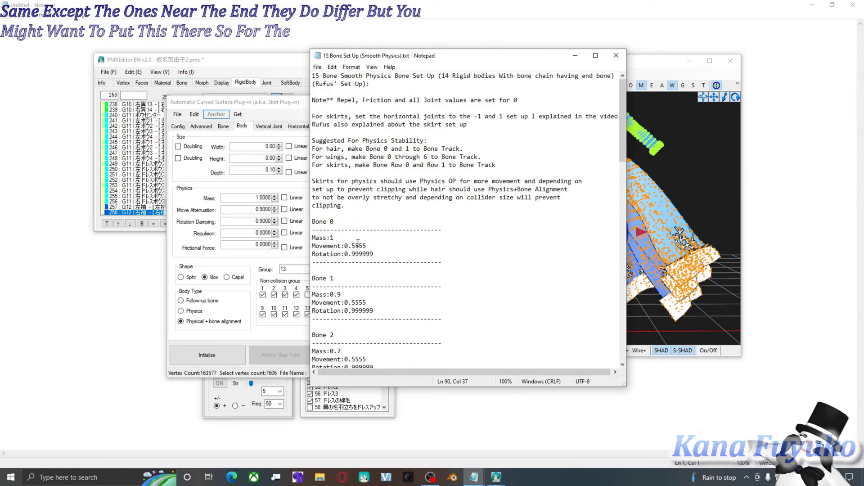
{"action": "double_click", "coordinate": [246, 210]}
{"action": "type", "text": "0.5555"}
- Copy Bone 0's rotation value from the notes and set the rotation damping to 0.999999
{"action": "left_click", "coordinate": [355, 239]}
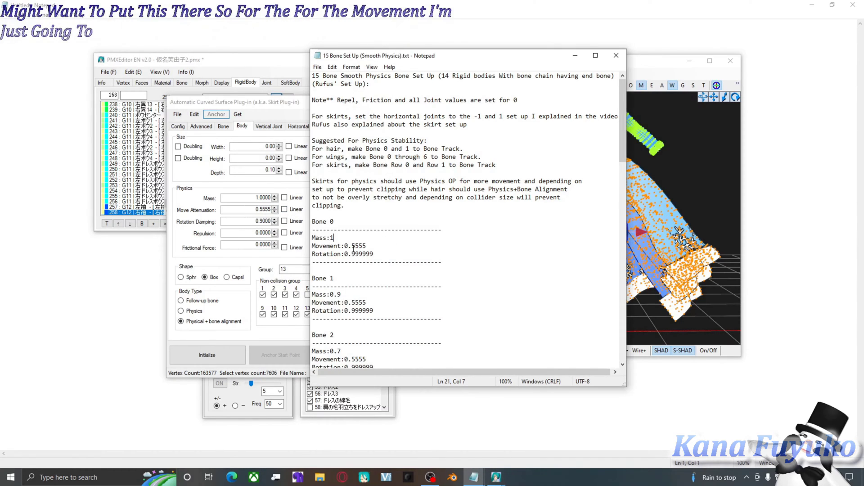
{"action": "key", "text": "ctrl+x"}
{"action": "key", "text": "ctrl+v"}
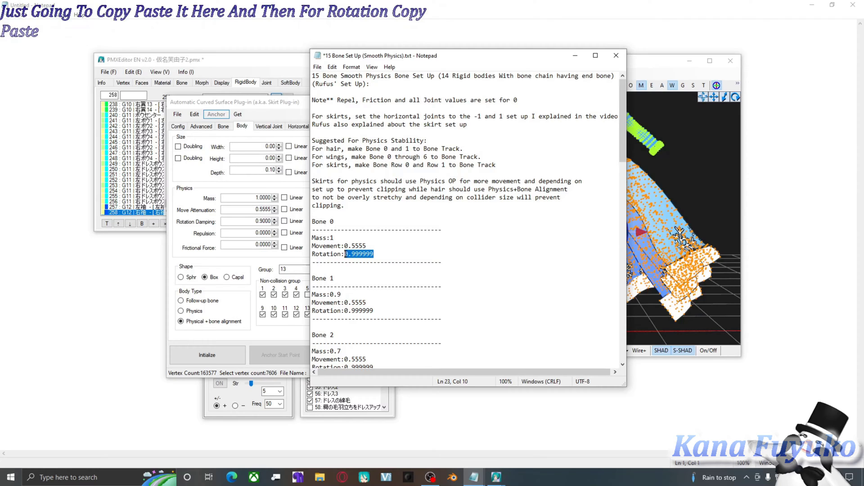
{"action": "double_click", "coordinate": [256, 221]}
{"action": "key", "text": "ctrl+v"}
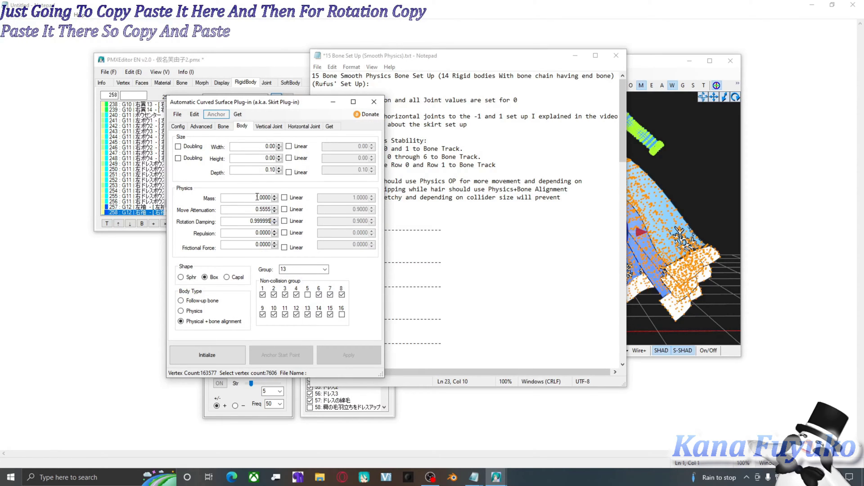
- Review the plug-in's vertical and horizontal joint settings against the joint advice in the setup notes
{"action": "left_click", "coordinate": [265, 127]}
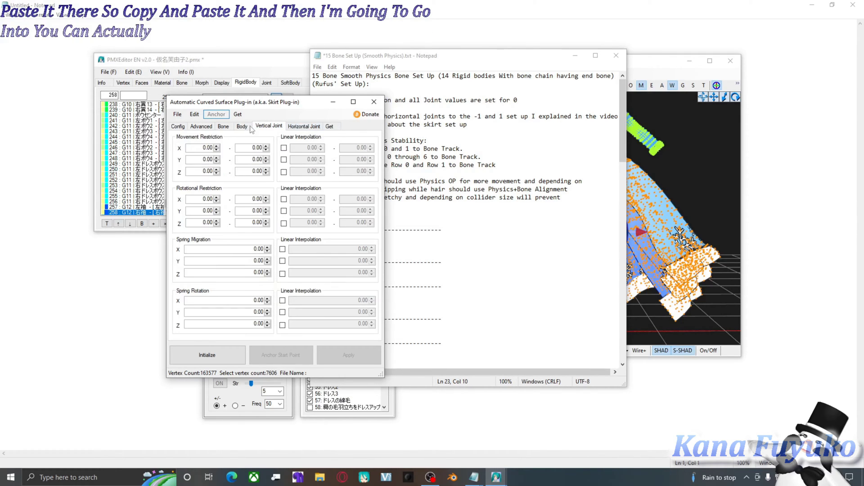
{"action": "left_click", "coordinate": [300, 128]}
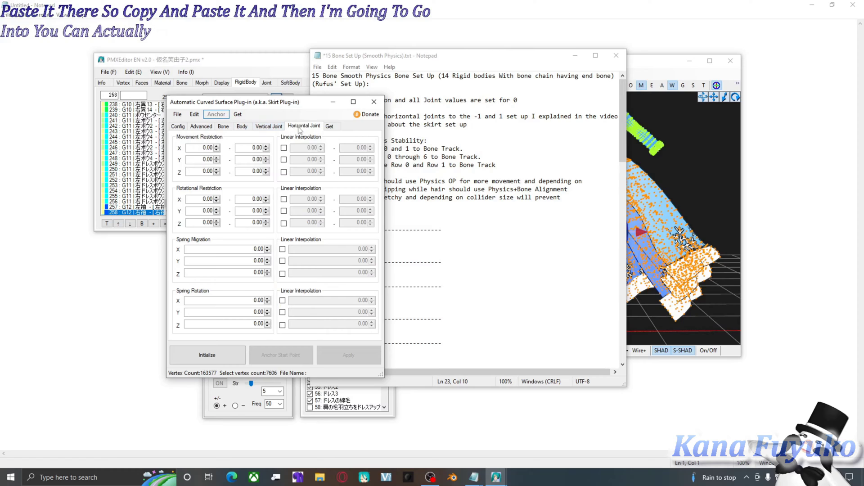
{"action": "left_click", "coordinate": [357, 216]}
{"action": "scroll", "coordinate": [357, 216], "scroll_direction": "down", "scroll_amount": 1}
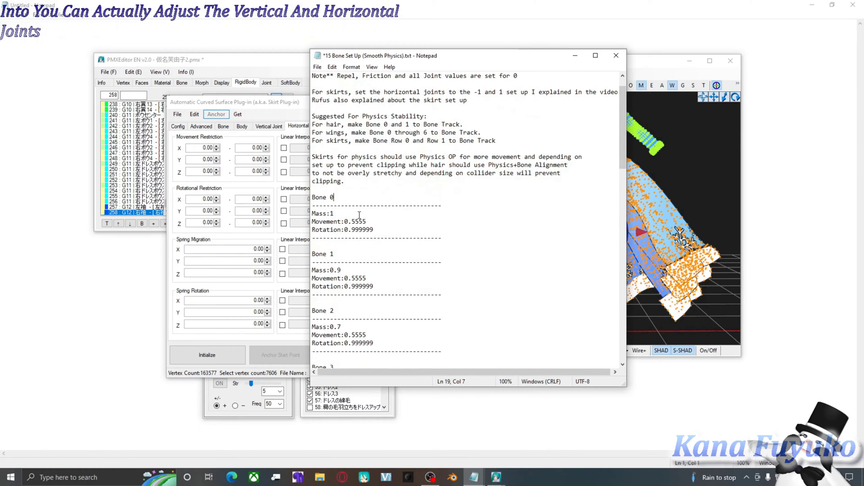
{"action": "scroll", "coordinate": [357, 216], "scroll_direction": "up", "scroll_amount": 1}
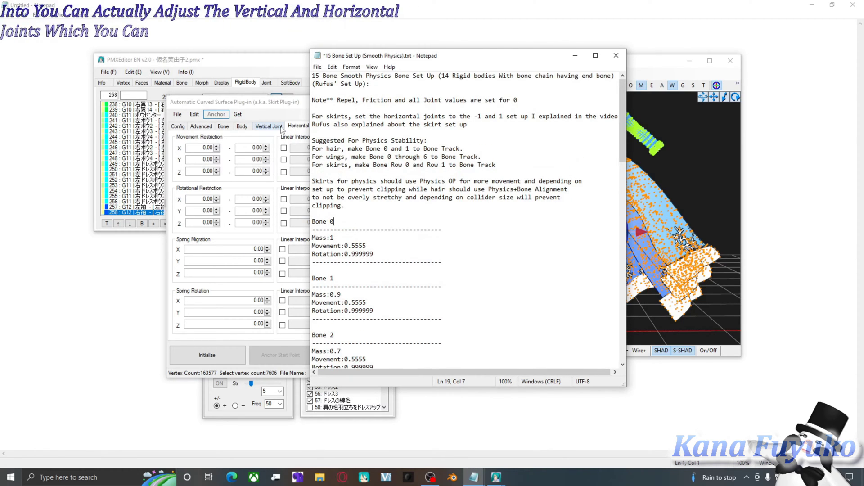
{"action": "left_click", "coordinate": [276, 108]}
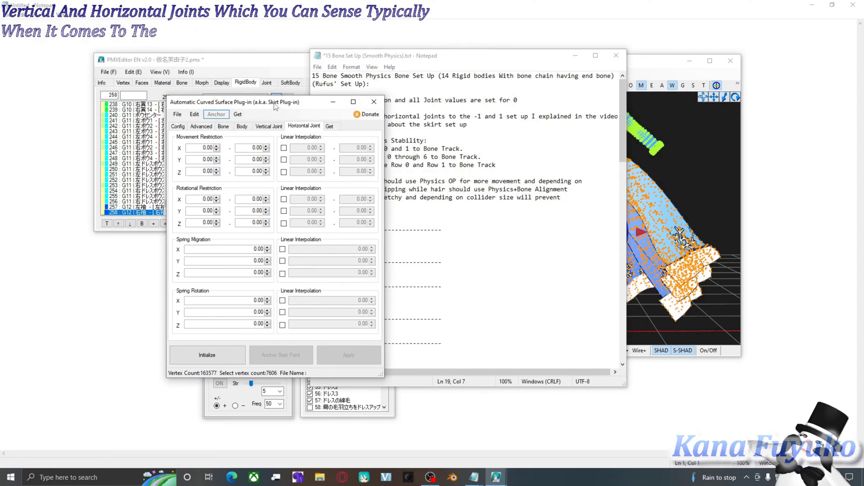
{"action": "left_click", "coordinate": [269, 127]}
{"action": "left_click", "coordinate": [295, 128]}
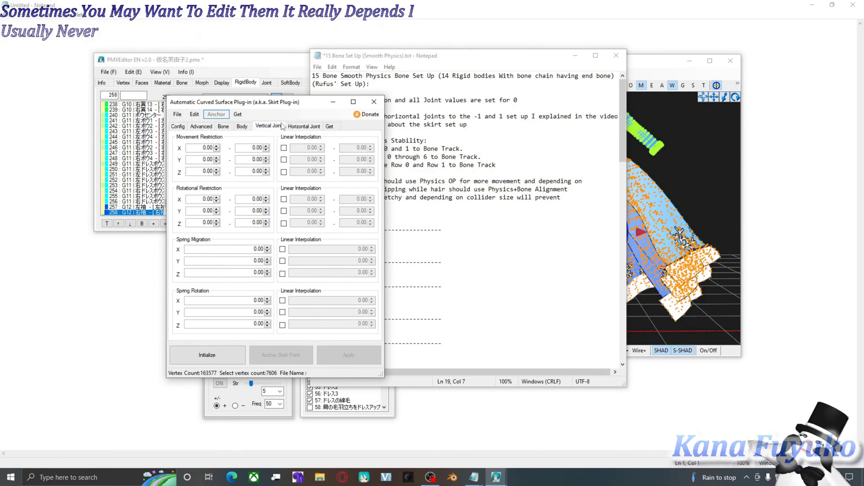
- Examine the slide and rotation limits of the bow, bow strand and front hair joints in PMXEditor's joint list
{"action": "left_click_drag", "start_coordinate": [279, 107], "coordinate": [408, 121]}
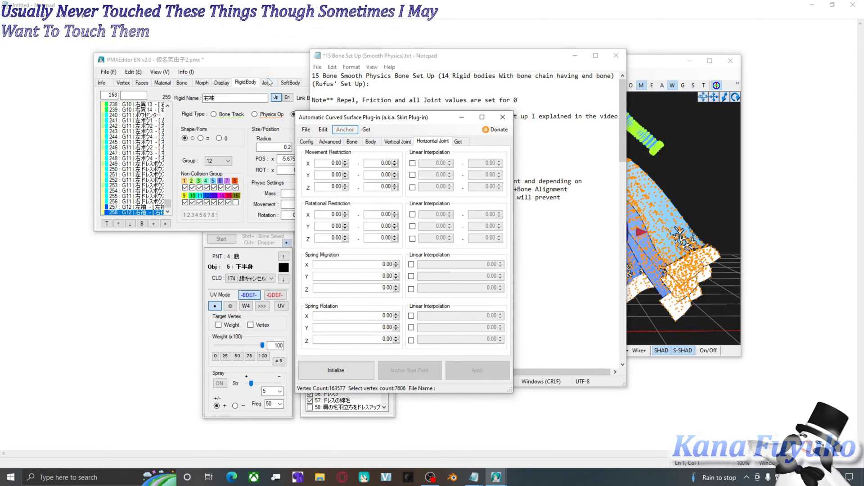
{"action": "left_click", "coordinate": [266, 82]}
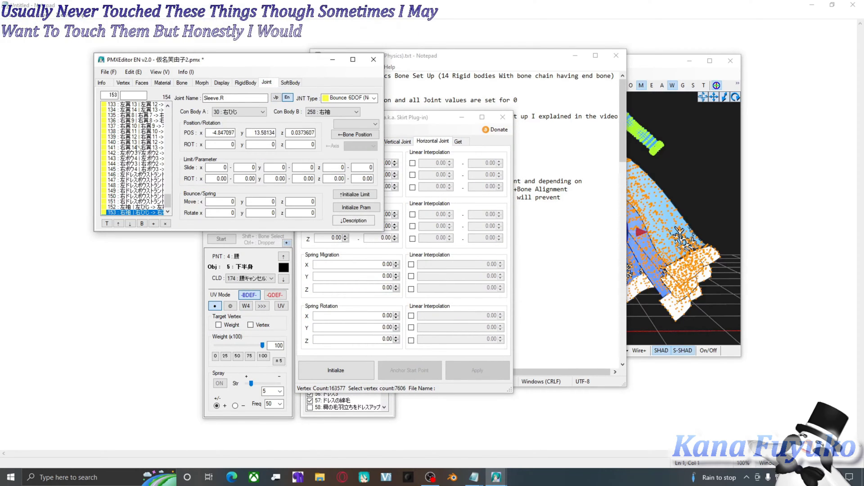
{"action": "left_click", "coordinate": [138, 164]}
{"action": "left_click", "coordinate": [141, 184]}
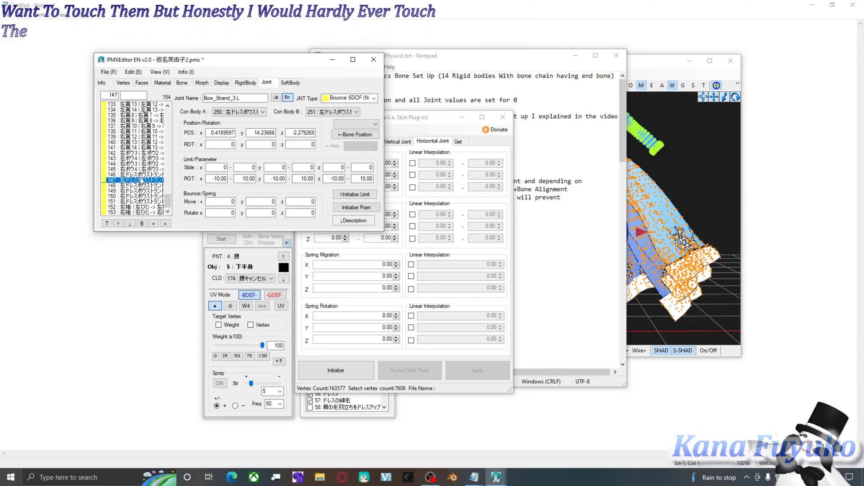
{"action": "left_click", "coordinate": [143, 158]}
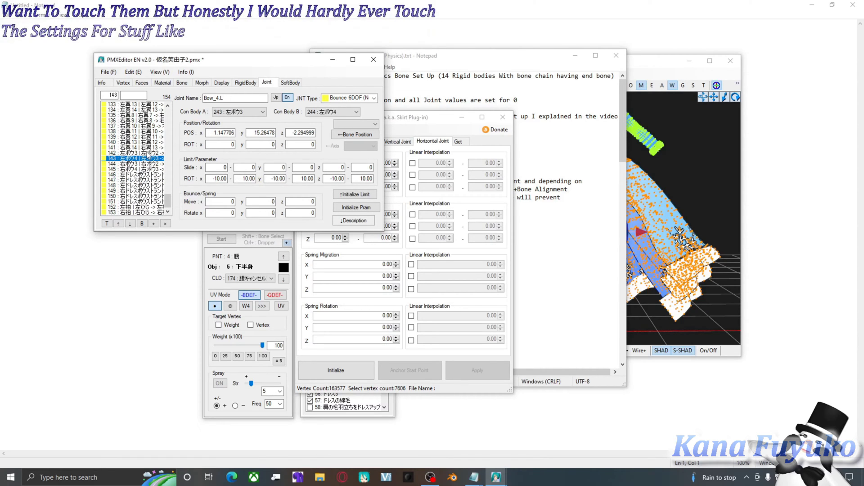
{"action": "left_click", "coordinate": [135, 153], "text": "shift"}
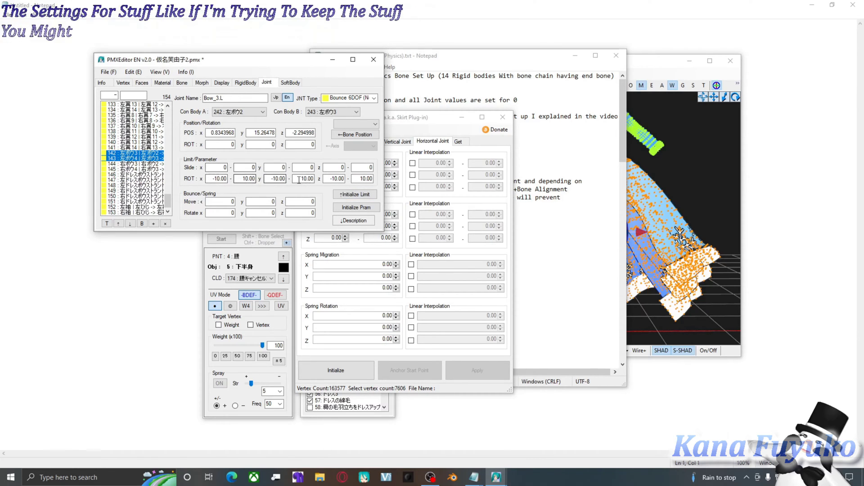
{"action": "left_click", "coordinate": [152, 180]}
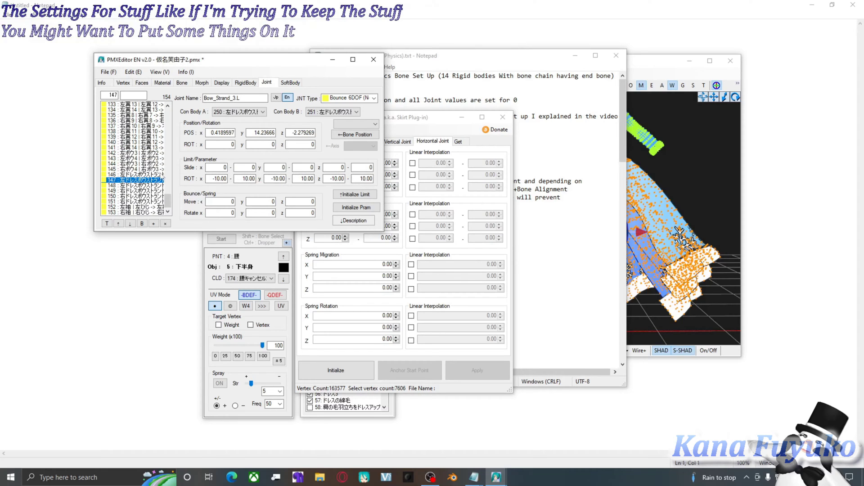
{"action": "left_click_drag", "start_coordinate": [166, 206], "coordinate": [167, 149]}
{"action": "left_click", "coordinate": [155, 136]}
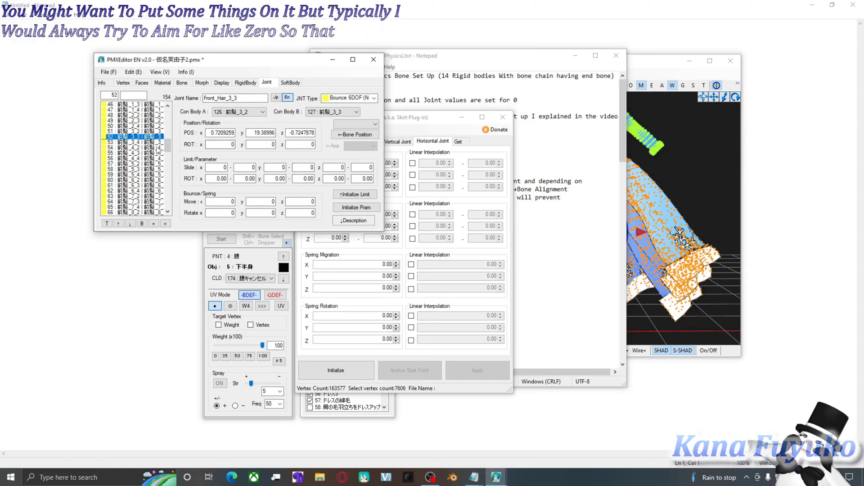
{"action": "left_click_drag", "start_coordinate": [169, 145], "coordinate": [167, 211]}
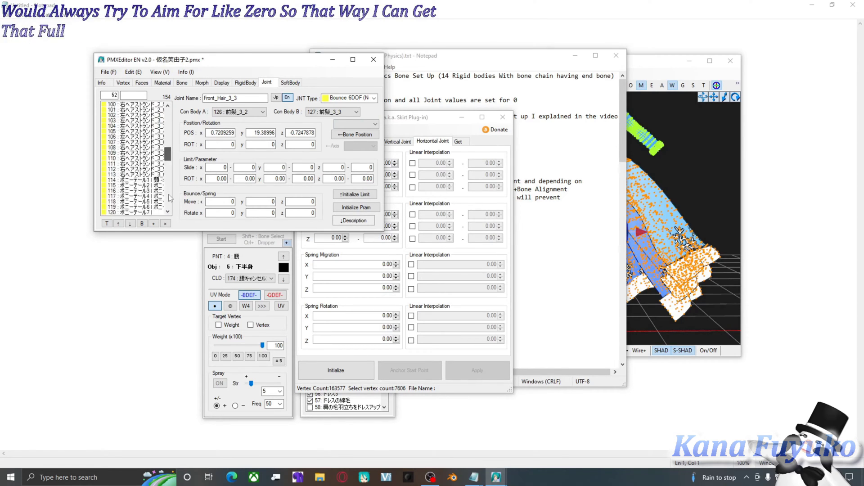
- Clear the notes out of the way, initialize the skirt plug-in and start its anchor placement
{"action": "left_click", "coordinate": [417, 128]}
{"action": "left_click_drag", "start_coordinate": [416, 122], "coordinate": [267, 102]}
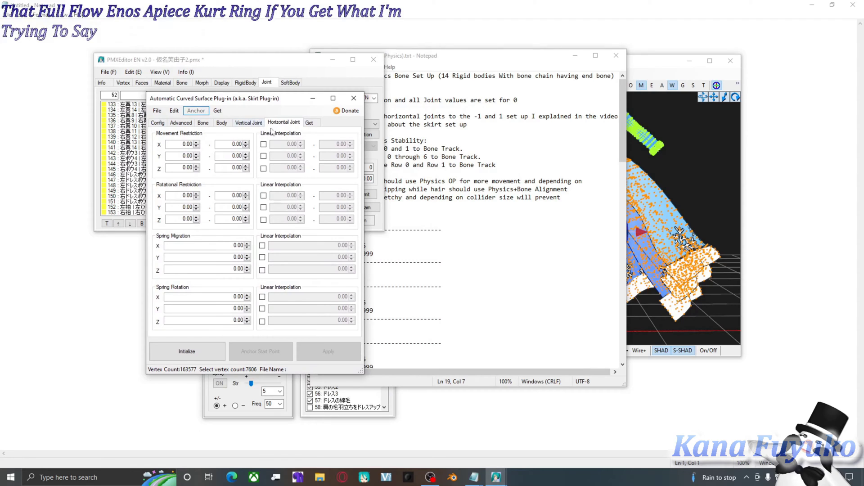
{"action": "left_click", "coordinate": [513, 64]}
{"action": "left_click_drag", "start_coordinate": [509, 63], "coordinate": [579, 71]}
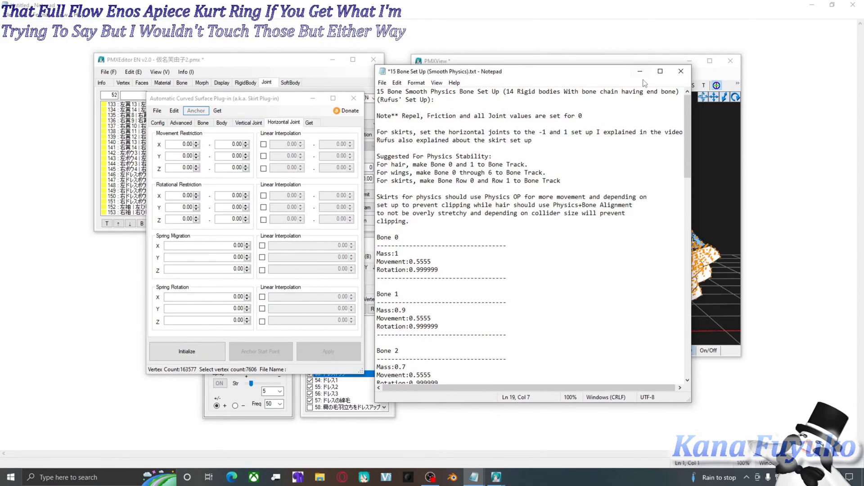
{"action": "left_click", "coordinate": [642, 72]}
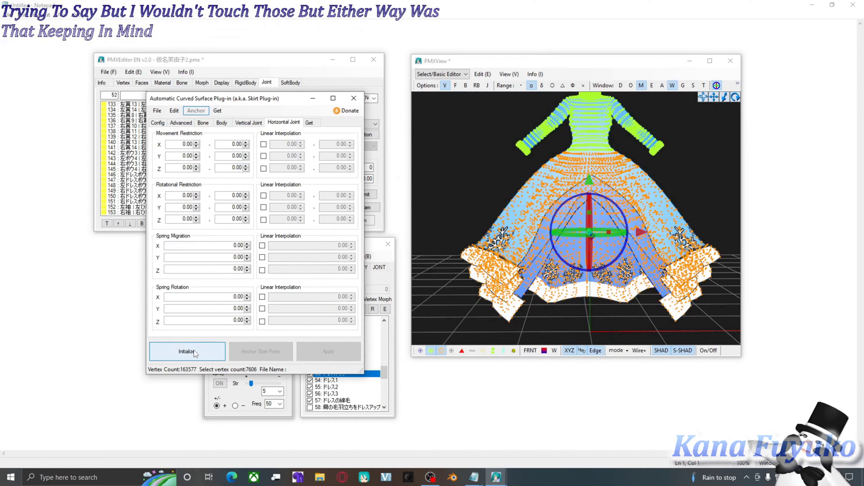
{"action": "left_click", "coordinate": [196, 352]}
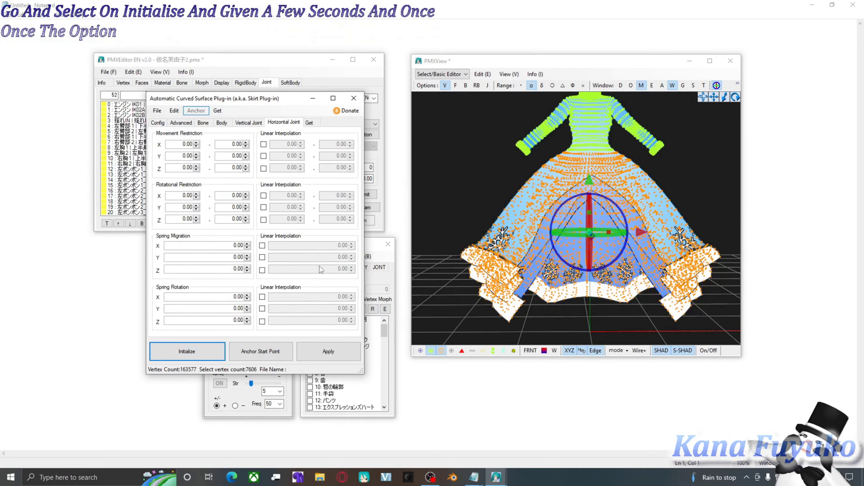
{"action": "left_click", "coordinate": [256, 356]}
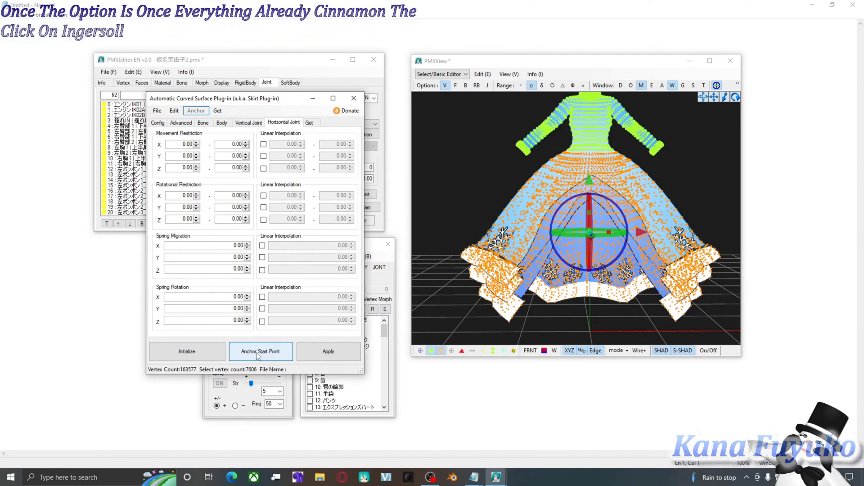
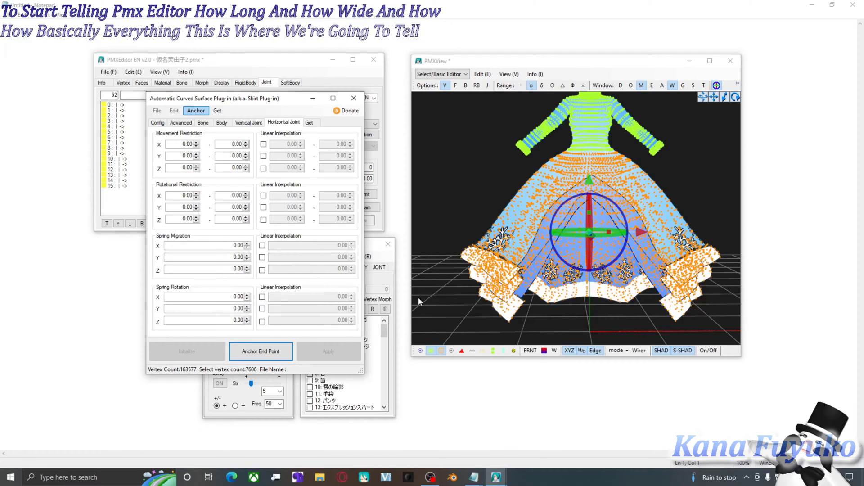
- Show only joints by hiding the vertex markers in the model view, and select all the anchor joints on the skirt
{"action": "mouse_move", "coordinate": [419, 302]}
{"action": "right_mouse_down"}
{"action": "mouse_move", "coordinate": [466, 217]}
{"action": "mouse_move", "coordinate": [458, 236]}
{"action": "right_mouse_up"}
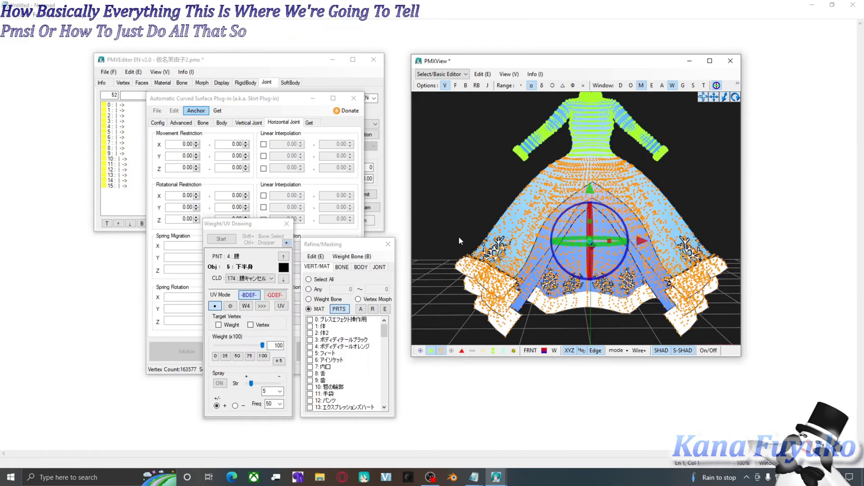
{"action": "scroll", "coordinate": [458, 236], "scroll_direction": "down", "scroll_amount": 2}
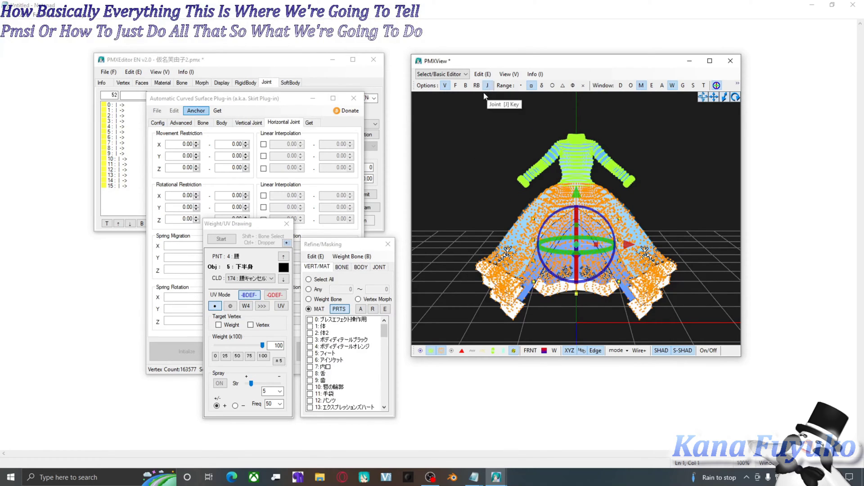
{"action": "left_click", "coordinate": [465, 188]}
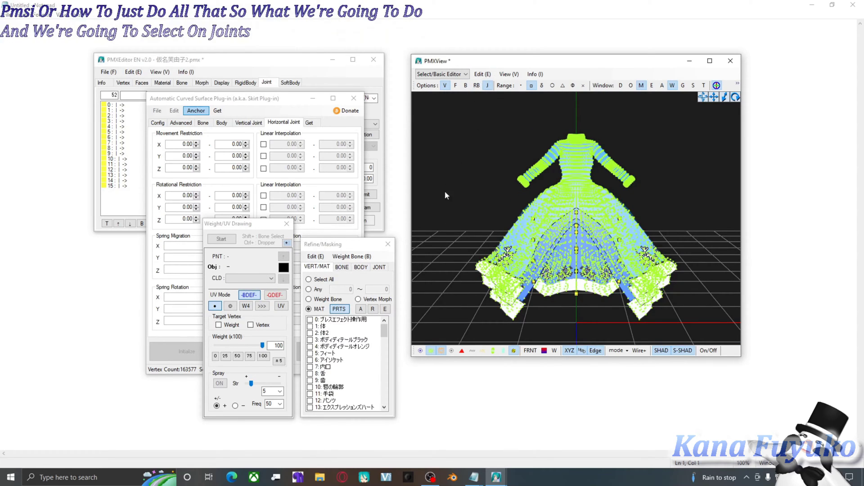
{"action": "left_click", "coordinate": [431, 350]}
{"action": "left_click", "coordinate": [441, 351]}
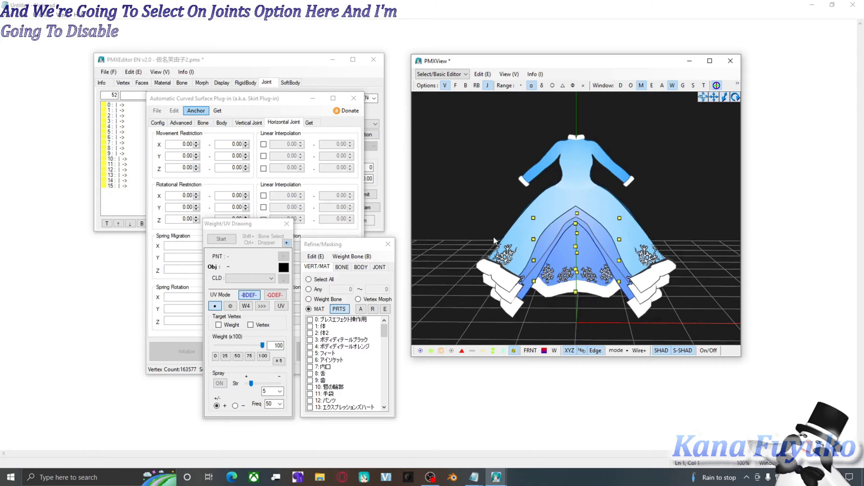
{"action": "left_click_drag", "start_coordinate": [504, 191], "coordinate": [668, 274]}
{"action": "mouse_move", "coordinate": [668, 275]}
{"action": "right_mouse_down"}
{"action": "mouse_move", "coordinate": [678, 276]}
{"action": "mouse_move", "coordinate": [651, 273]}
{"action": "mouse_move", "coordinate": [664, 272]}
{"action": "right_mouse_up"}
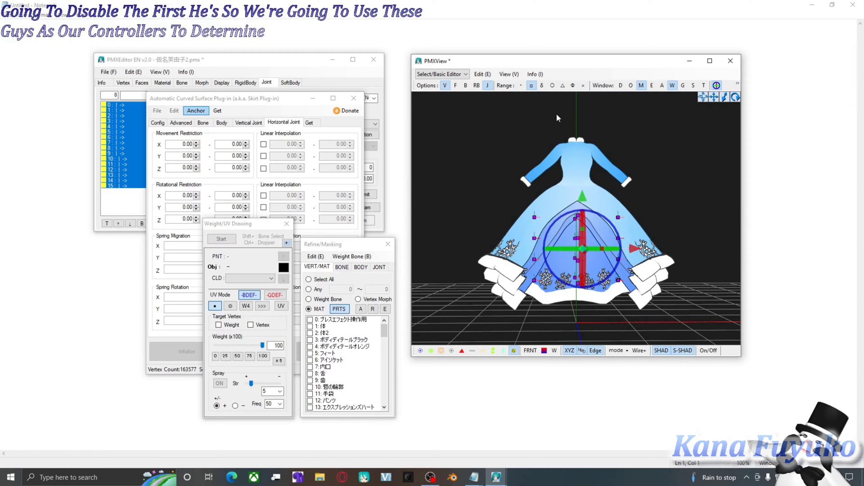
- Switch the model view to multi view mode and maximize its window
{"action": "left_click", "coordinate": [510, 75]}
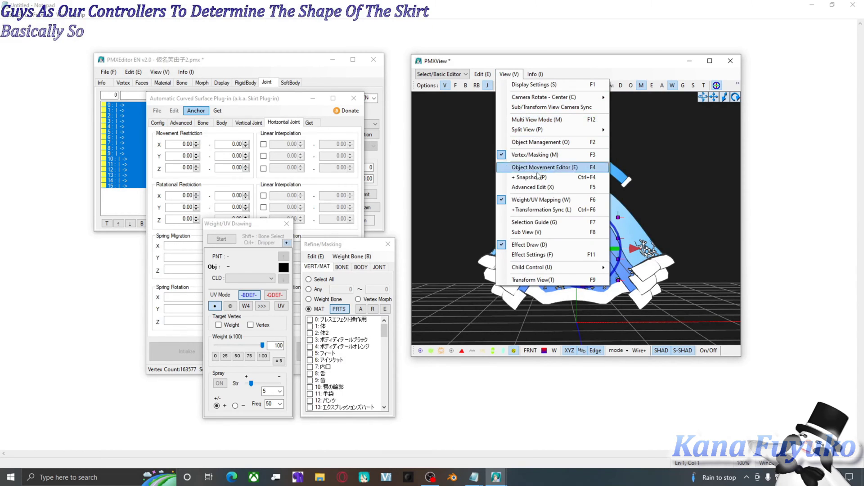
{"action": "left_click", "coordinate": [538, 119]}
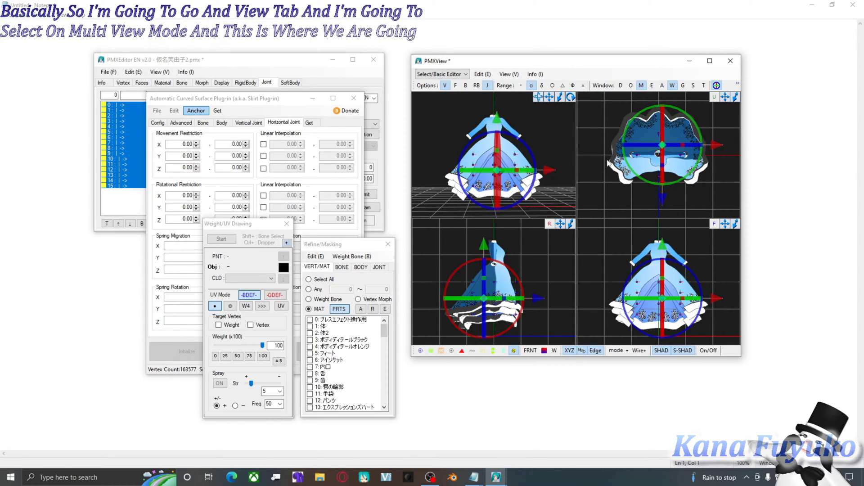
{"action": "left_click", "coordinate": [710, 60]}
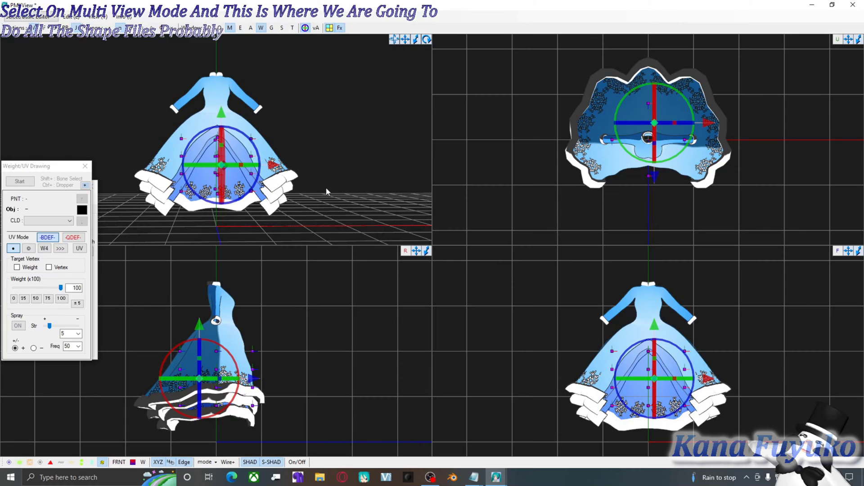
- Scale and move all the selected anchor joints until they match the general size of the skirt
{"action": "middle_click_drag", "start_coordinate": [264, 182], "coordinate": [357, 198]}
{"action": "scroll", "coordinate": [357, 199], "scroll_direction": "up", "scroll_amount": 3}
{"action": "scroll", "coordinate": [339, 161], "scroll_direction": "down", "scroll_amount": 2}
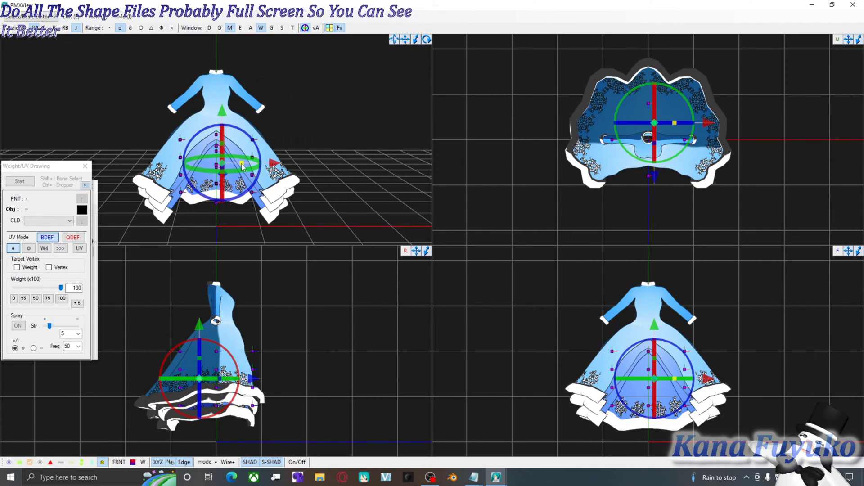
{"action": "scroll", "coordinate": [242, 310], "scroll_direction": "up", "scroll_amount": 1}
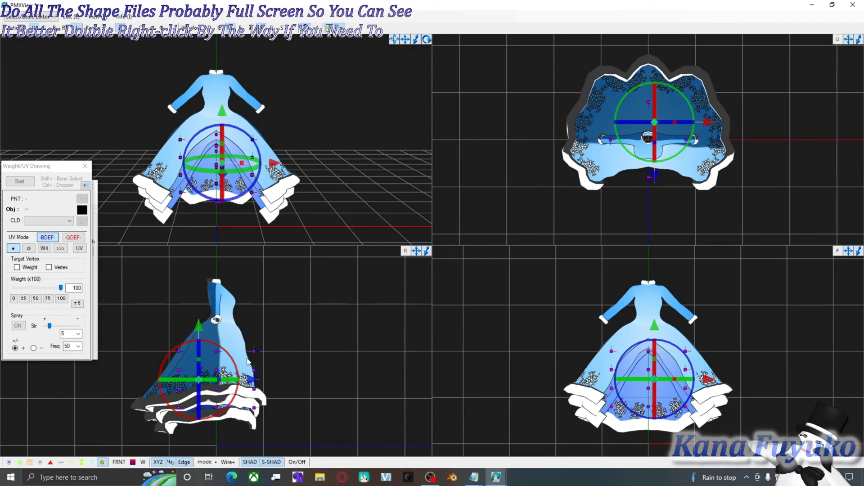
{"action": "scroll", "coordinate": [246, 360], "scroll_direction": "up", "scroll_amount": 4}
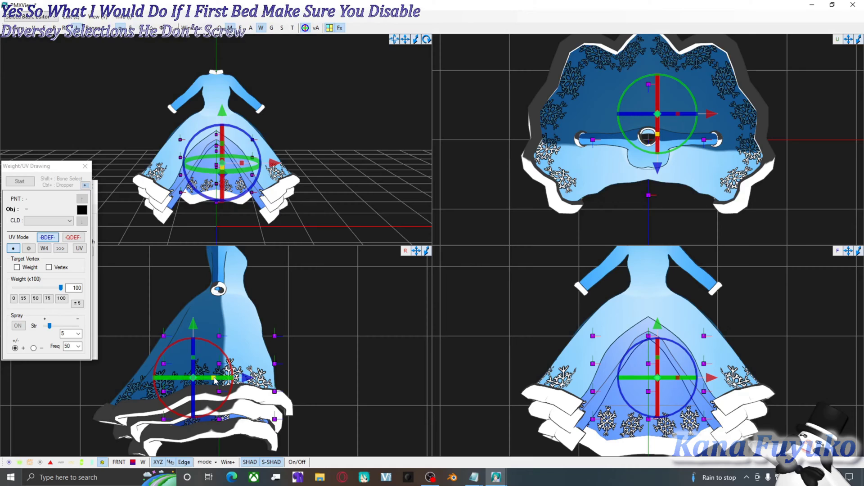
{"action": "left_click_drag", "start_coordinate": [215, 378], "coordinate": [293, 323]}
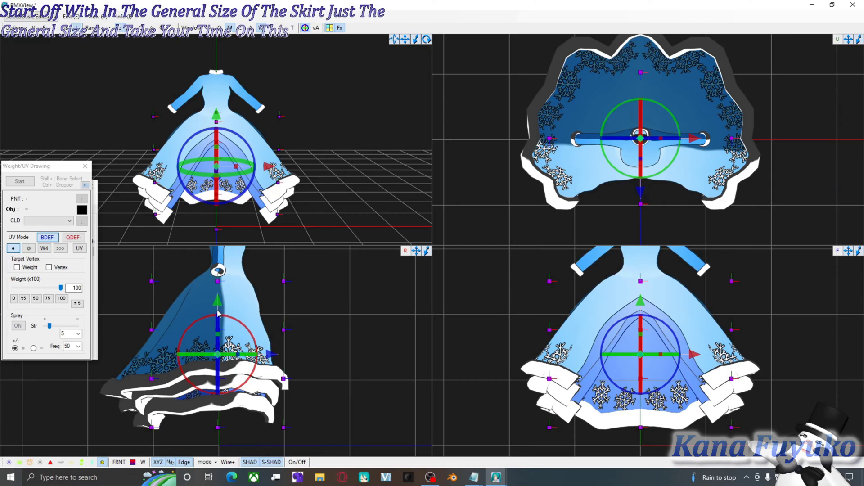
- Select only the top row of anchor joints, show the wireframe, and narrow the row front to back around the dress's waist
{"action": "left_click_drag", "start_coordinate": [218, 314], "coordinate": [216, 293]}
{"action": "key", "text": "ctrl+a"}
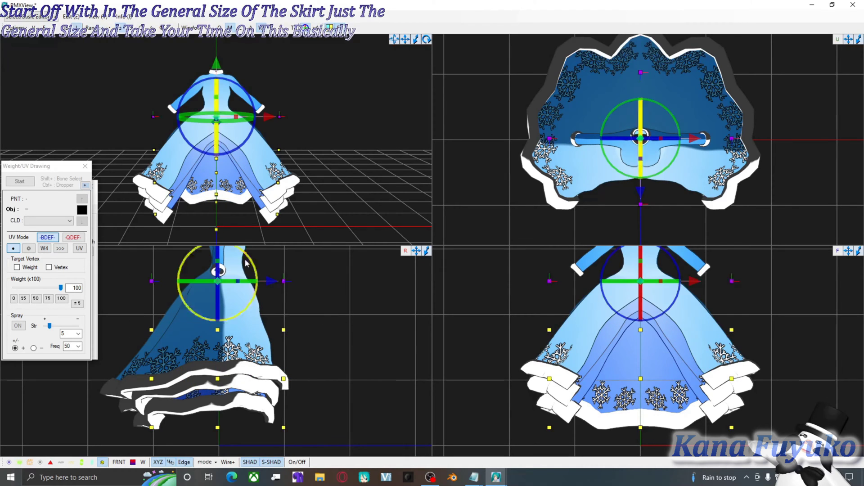
{"action": "left_click", "coordinate": [249, 462]}
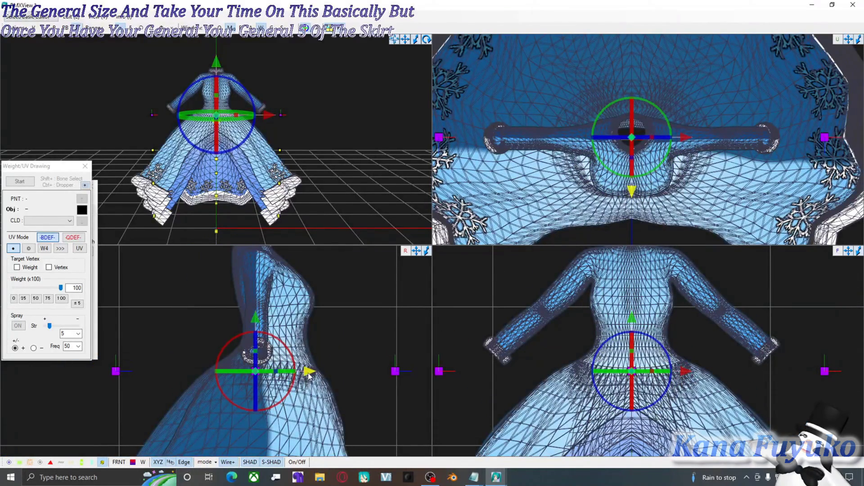
{"action": "left_click_drag", "start_coordinate": [305, 372], "coordinate": [313, 372]}
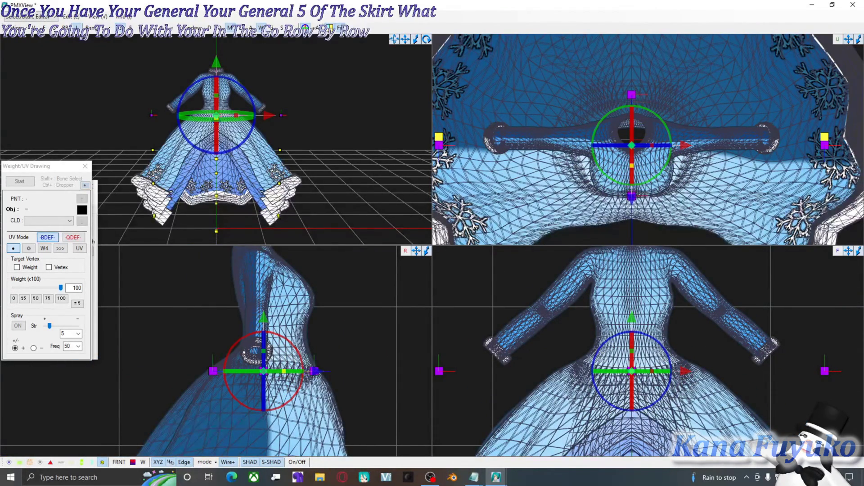
{"action": "scroll", "coordinate": [681, 365], "scroll_direction": "up", "scroll_amount": 1}
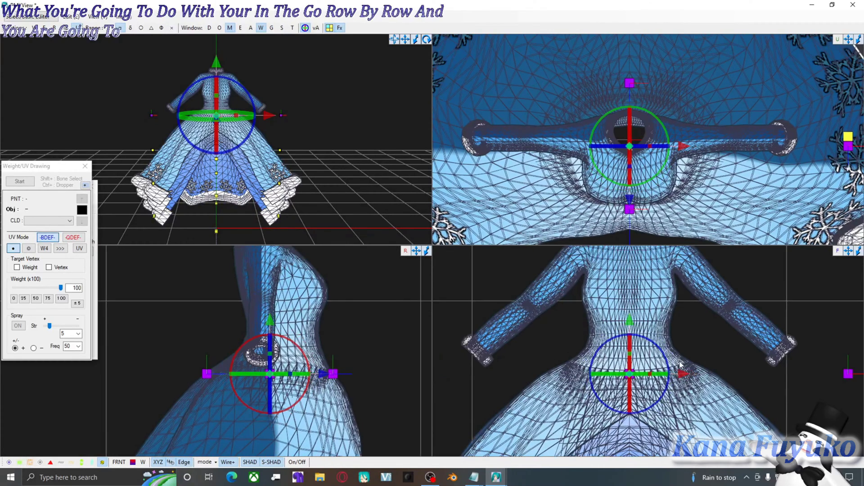
- Narrow the waist row of skirt joints so its side joints sit at the dress's hips
{"action": "left_click_drag", "start_coordinate": [650, 374], "coordinate": [622, 374]}
{"action": "scroll", "coordinate": [530, 326], "scroll_direction": "down", "scroll_amount": 4}
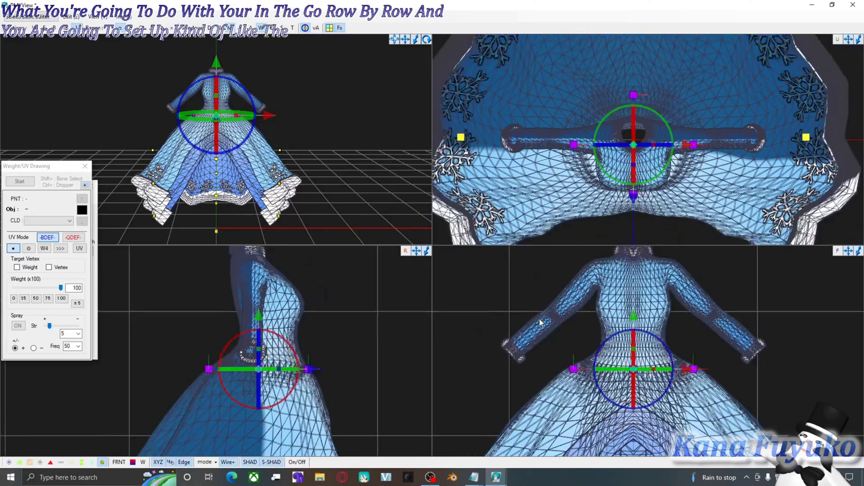
{"action": "middle_click_drag", "start_coordinate": [526, 318], "coordinate": [523, 318]}
{"action": "scroll", "coordinate": [498, 374], "scroll_direction": "down", "scroll_amount": 2}
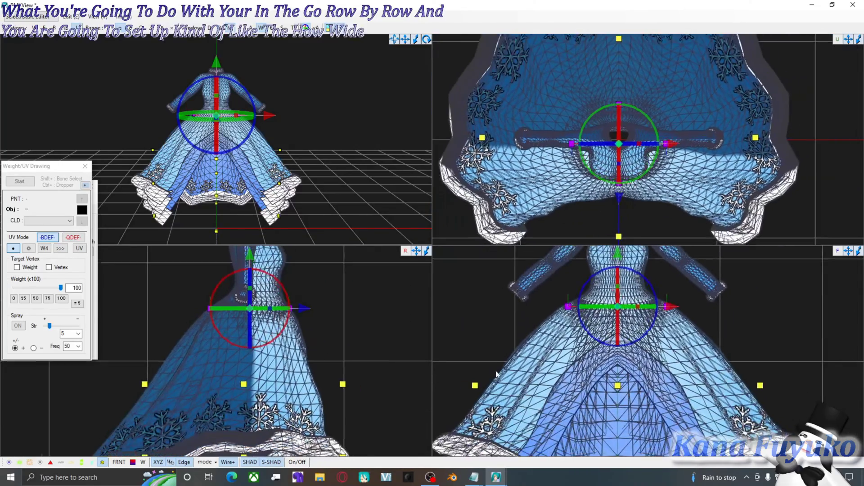
- Raise the second row of skirt joints slightly and narrow it to the skirt's sides in the front view
{"action": "middle_click_drag", "start_coordinate": [497, 388], "coordinate": [510, 352]}
{"action": "left_click_drag", "start_coordinate": [480, 325], "coordinate": [652, 371]}
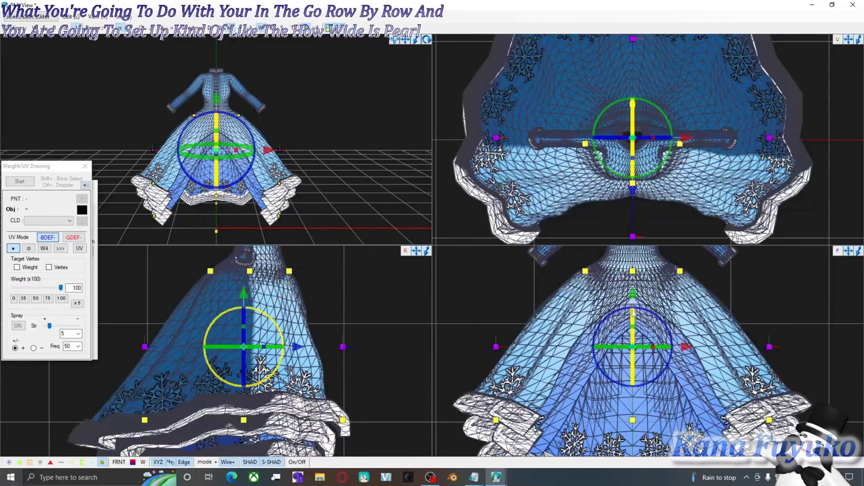
{"action": "left_click_drag", "start_coordinate": [638, 299], "coordinate": [639, 283]}
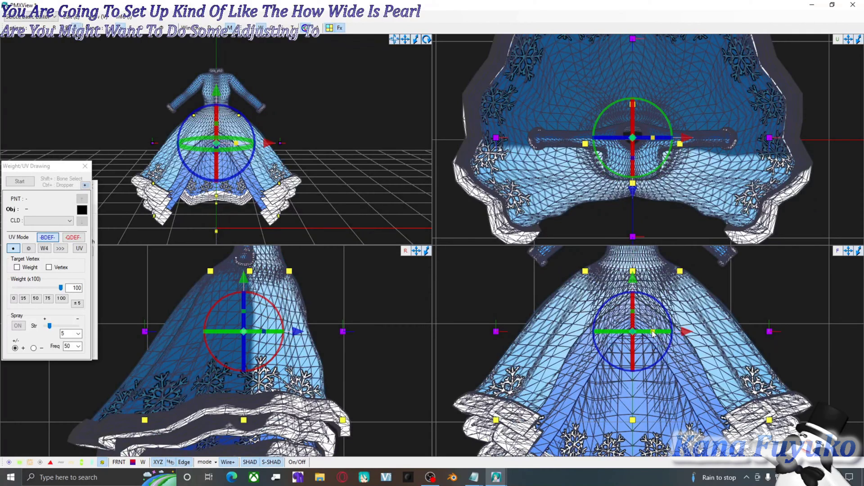
{"action": "left_click_drag", "start_coordinate": [653, 332], "coordinate": [357, 344]}
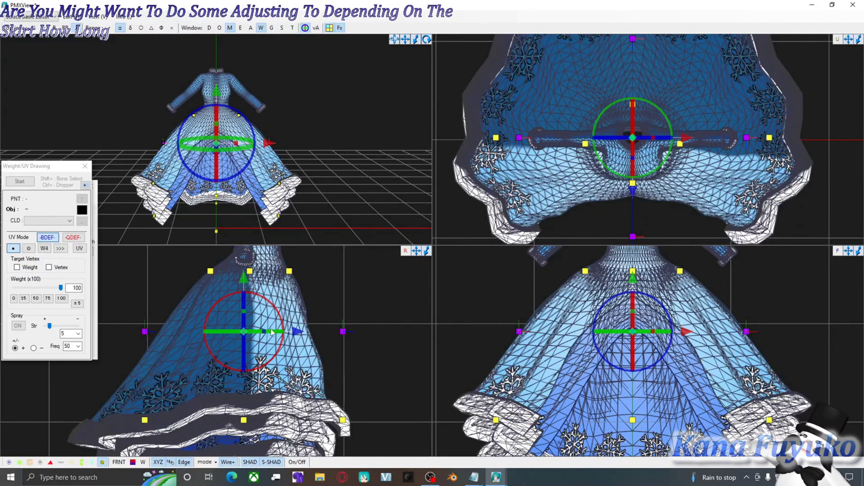
- Fit the second row's depth by moving its front joint inward and its back joint onto the rear silhouette
{"action": "left_click_drag", "start_coordinate": [271, 333], "coordinate": [207, 330]}
{"action": "scroll", "coordinate": [227, 311], "scroll_direction": "down", "scroll_amount": 1}
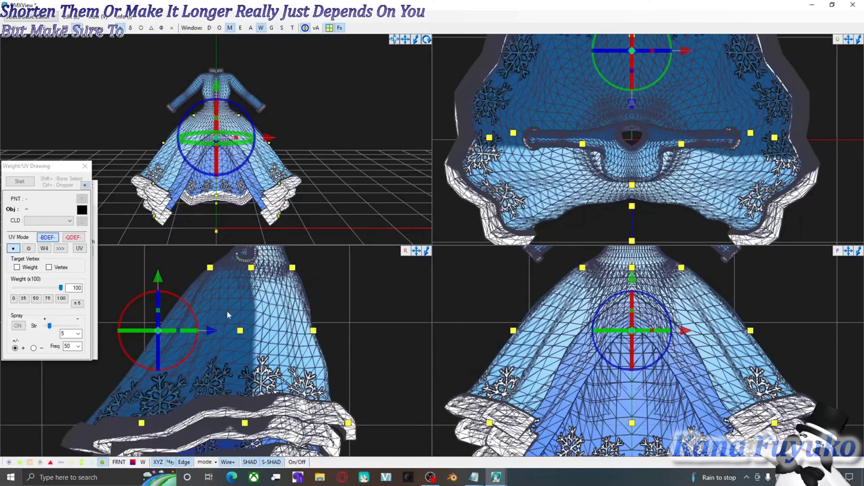
{"action": "middle_click_drag", "start_coordinate": [210, 285], "coordinate": [211, 308]}
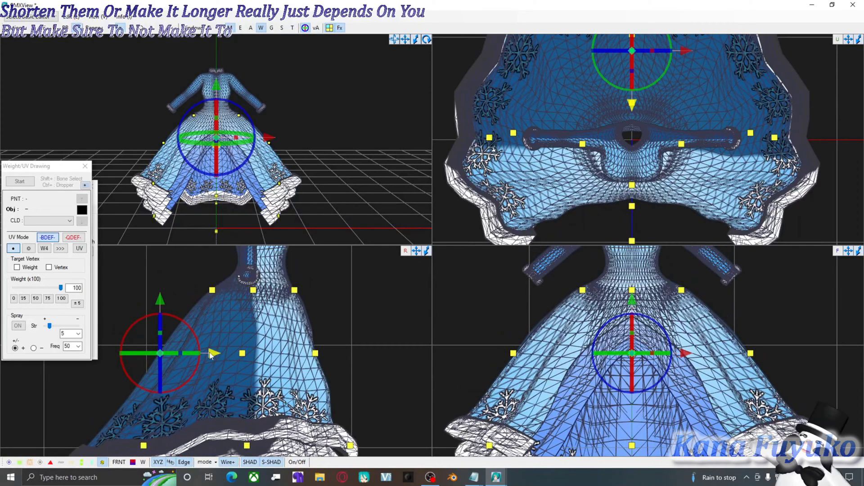
{"action": "mouse_move", "coordinate": [212, 353]}
{"action": "left_mouse_down"}
{"action": "mouse_move", "coordinate": [223, 353]}
{"action": "mouse_move", "coordinate": [158, 357]}
{"action": "mouse_move", "coordinate": [208, 368]}
{"action": "left_mouse_up"}
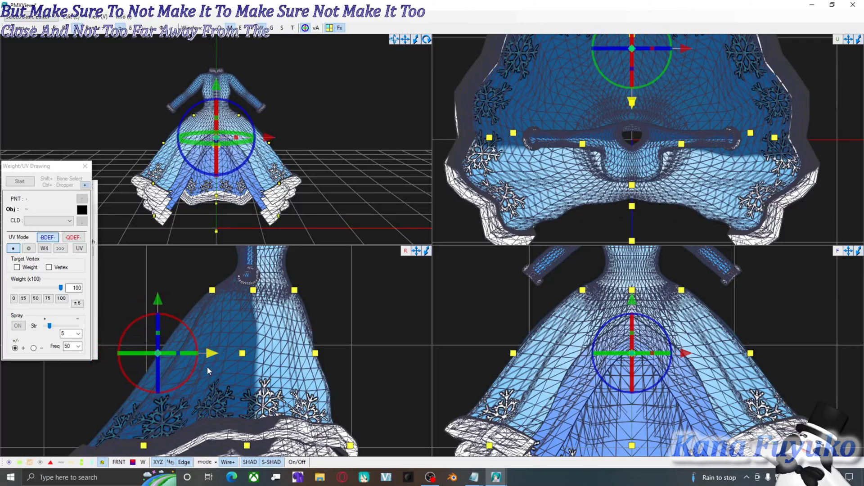
- Check the waist row's back and front joints against the dress silhouette in the side view
{"action": "scroll", "coordinate": [216, 306], "scroll_direction": "up", "scroll_amount": 3}
{"action": "left_click_drag", "start_coordinate": [192, 325], "coordinate": [218, 365]}
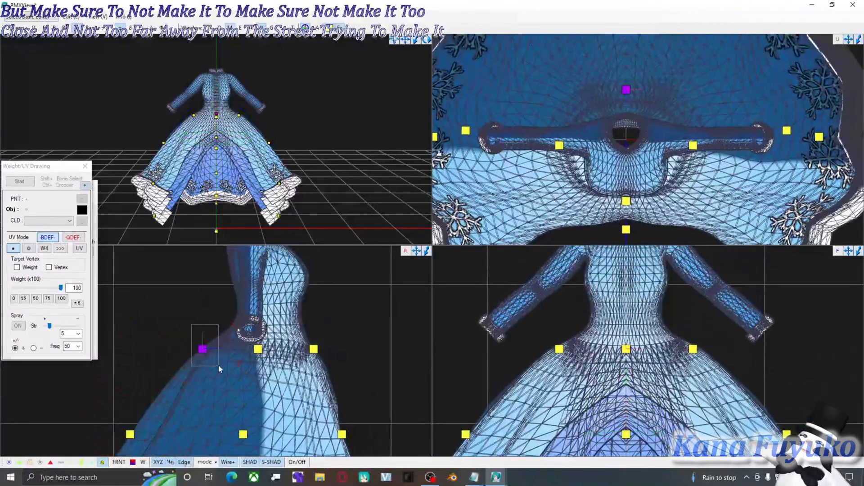
{"action": "scroll", "coordinate": [218, 364], "scroll_direction": "up", "scroll_amount": 1}
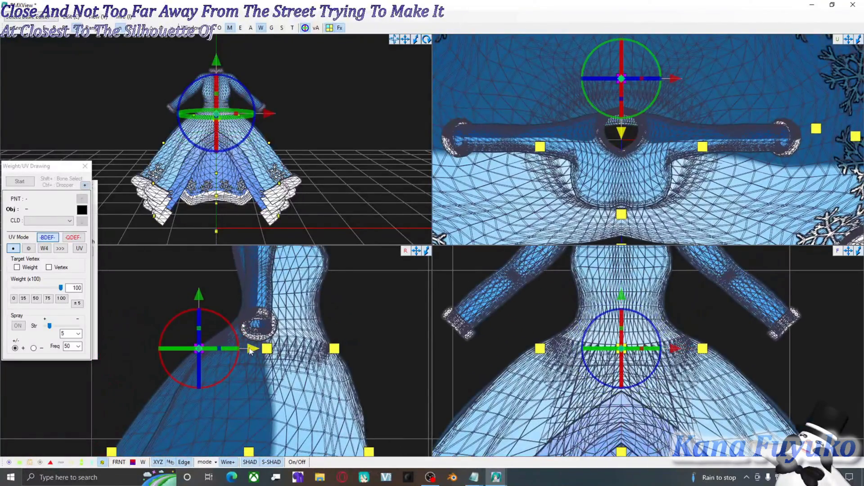
{"action": "scroll", "coordinate": [255, 382], "scroll_direction": "down", "scroll_amount": 1}
{"action": "left_click", "coordinate": [313, 348]}
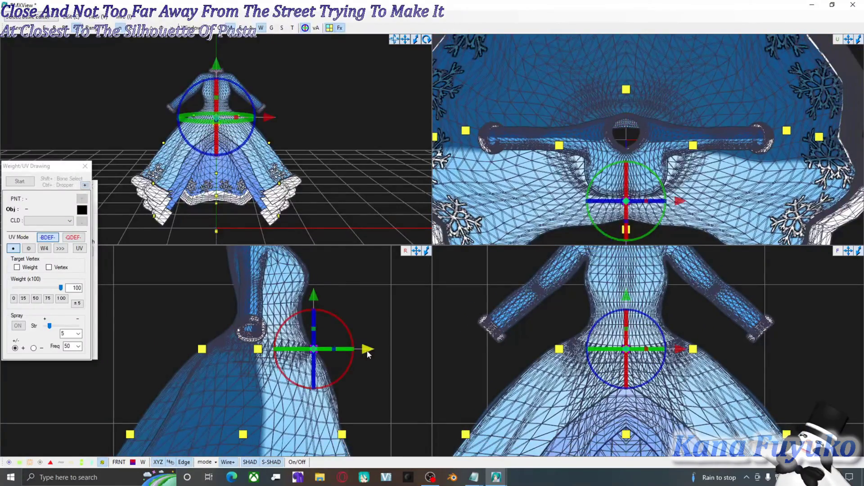
- Move the third row's front joint inward and its back joint outward to follow the skirt's silhouette
{"action": "middle_click_drag", "start_coordinate": [367, 354], "coordinate": [349, 252]}
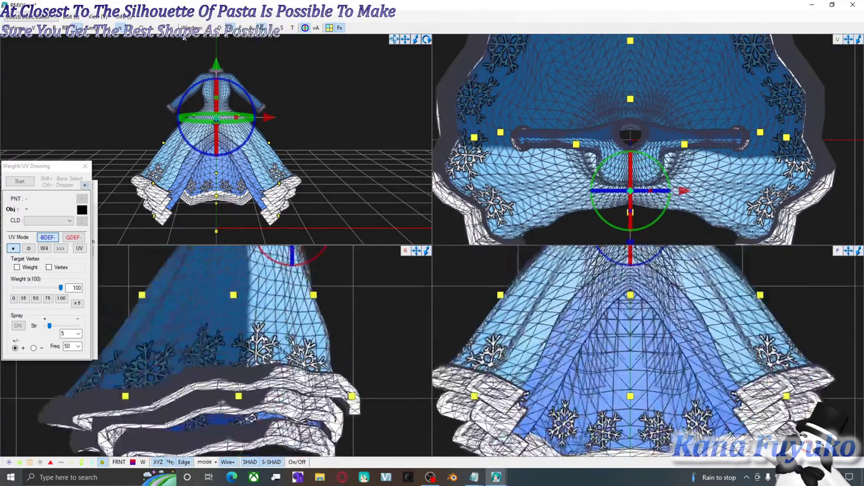
{"action": "left_click", "coordinate": [352, 396]}
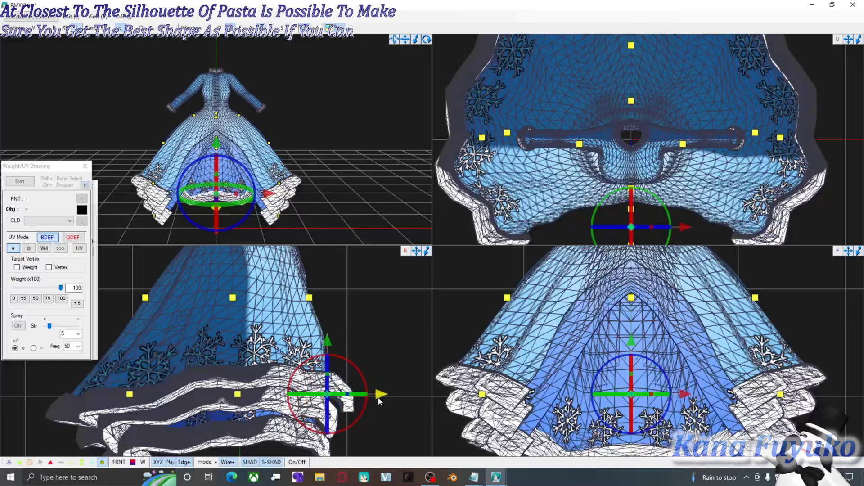
{"action": "scroll", "coordinate": [288, 313], "scroll_direction": "down", "scroll_amount": 1}
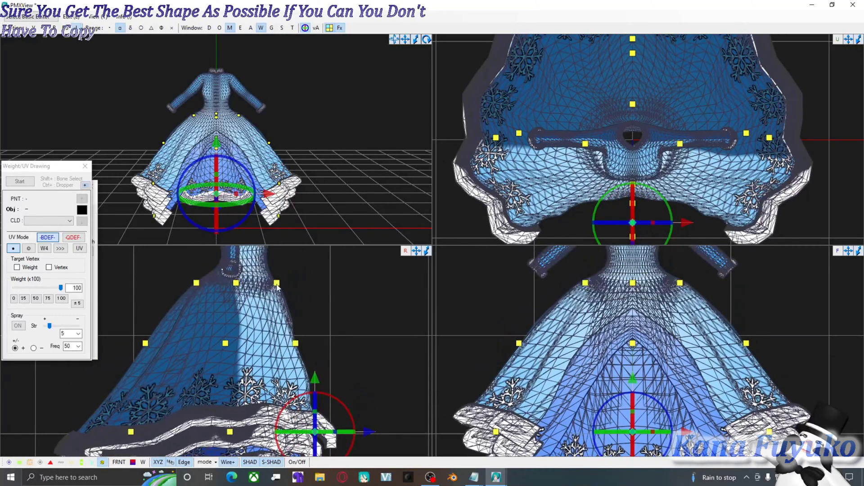
{"action": "scroll", "coordinate": [88, 371], "scroll_direction": "down", "scroll_amount": 2}
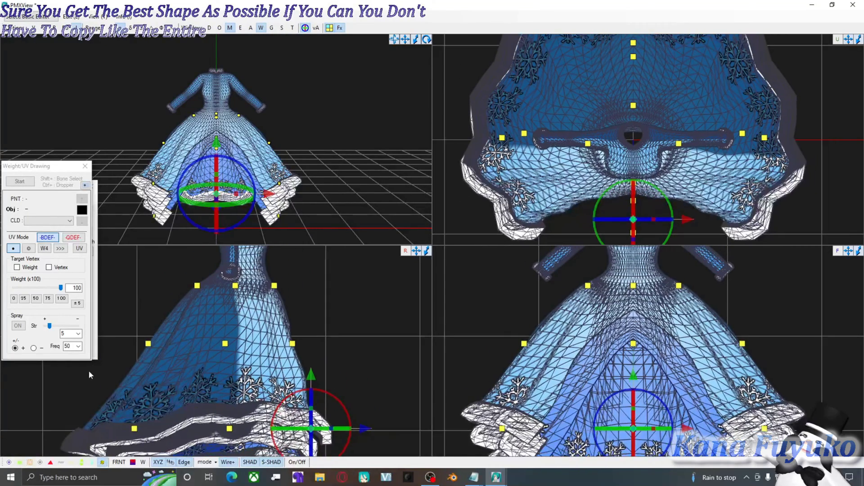
{"action": "left_click_drag", "start_coordinate": [141, 371], "coordinate": [194, 401]}
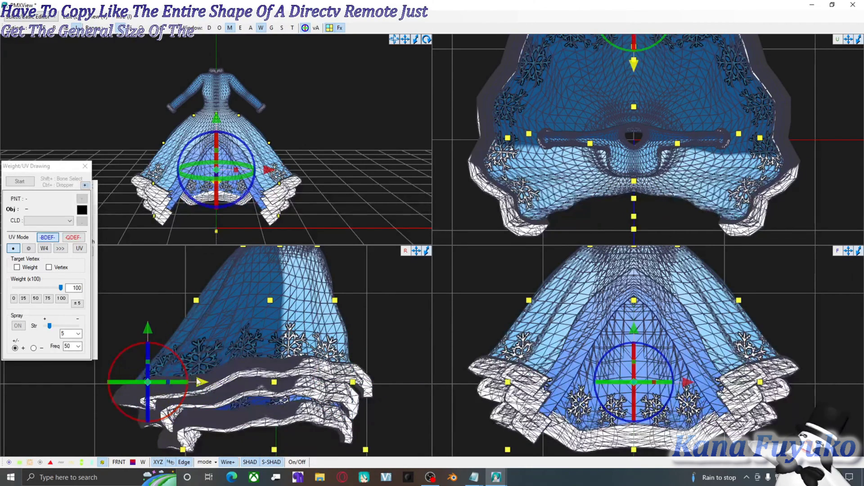
{"action": "left_click_drag", "start_coordinate": [201, 386], "coordinate": [212, 386]}
- Raise the third row of joints to the top of the ruffles and shift it slightly backward
{"action": "left_click_drag", "start_coordinate": [366, 372], "coordinate": [170, 405]}
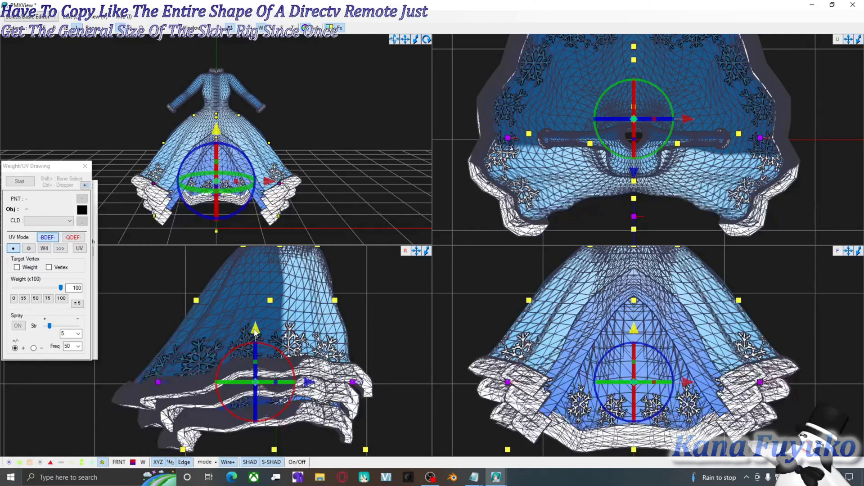
{"action": "left_click_drag", "start_coordinate": [258, 330], "coordinate": [253, 307]}
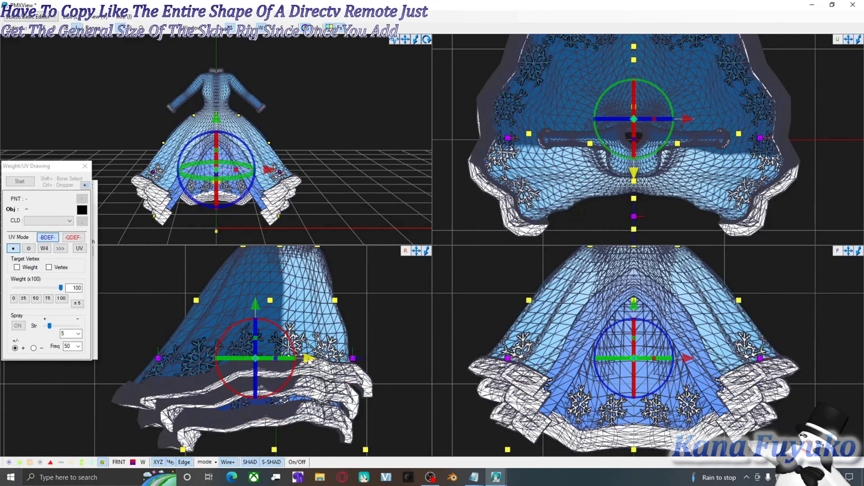
{"action": "left_click_drag", "start_coordinate": [304, 366], "coordinate": [307, 367]}
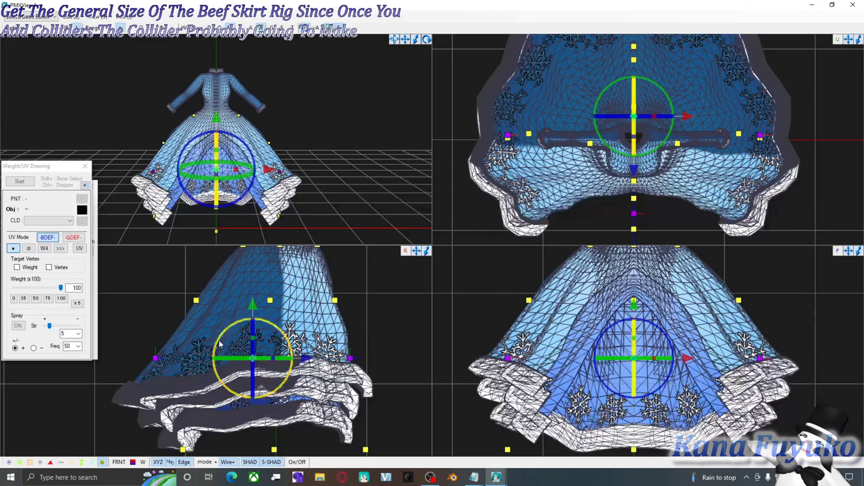
- Shift the third row's side joints slightly backward and widen the row to the skirt's outer edges
{"action": "left_click_drag", "start_coordinate": [247, 358], "coordinate": [265, 359]}
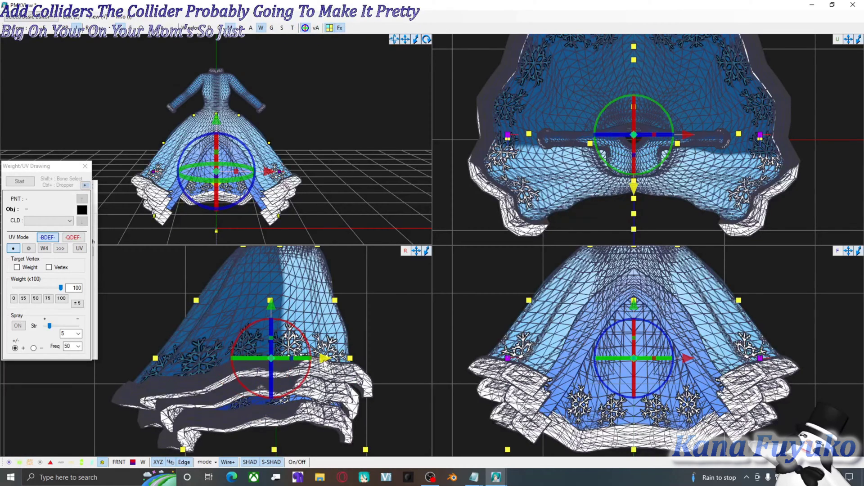
{"action": "left_click_drag", "start_coordinate": [325, 359], "coordinate": [303, 358]}
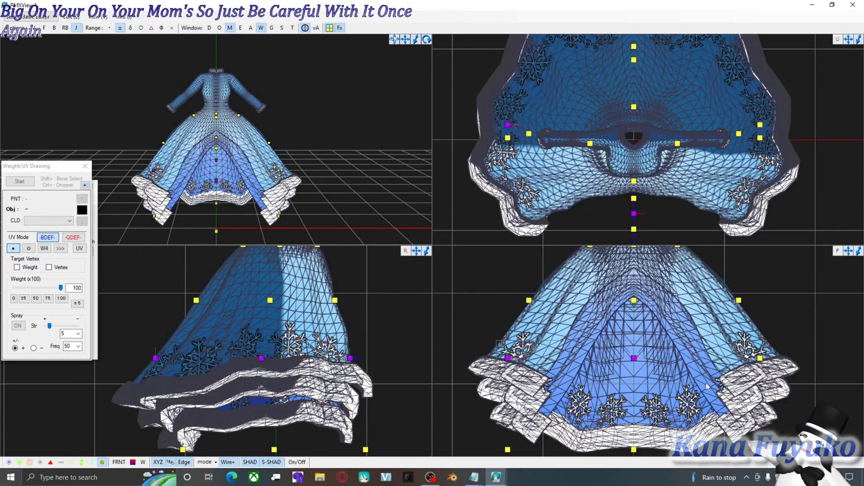
{"action": "left_click_drag", "start_coordinate": [655, 360], "coordinate": [671, 360]}
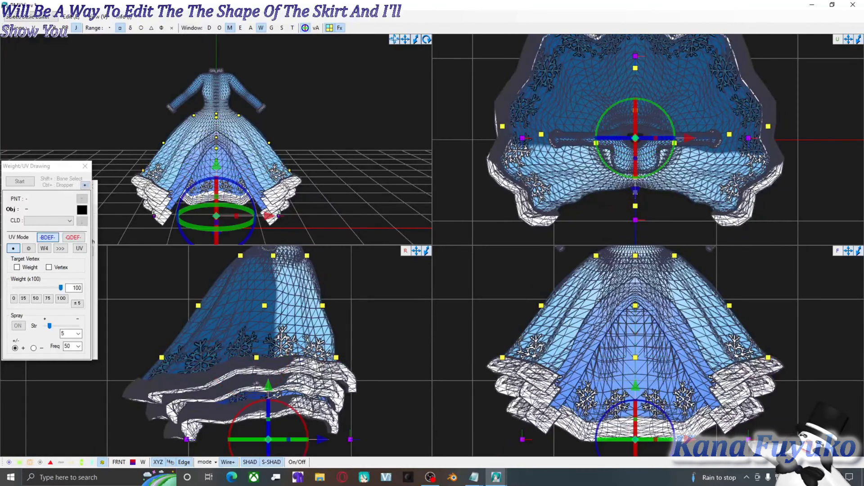
- Narrow and slightly raise the bottom row of joints, and pull its front joint back to the hem
{"action": "left_click_drag", "start_coordinate": [656, 440], "coordinate": [644, 440]}
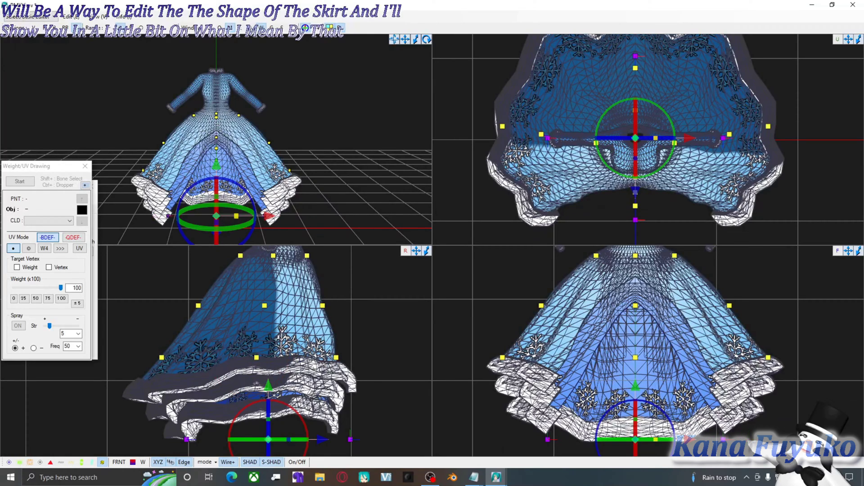
{"action": "left_click_drag", "start_coordinate": [639, 389], "coordinate": [640, 386]}
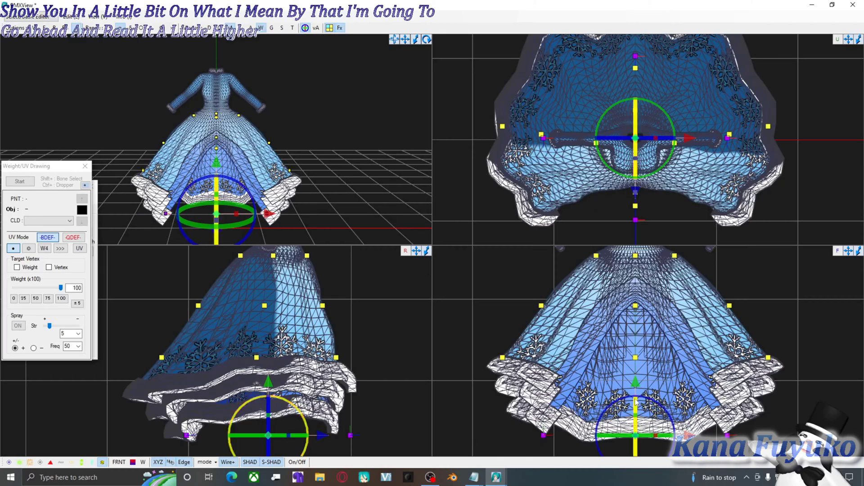
{"action": "left_click_drag", "start_coordinate": [322, 438], "coordinate": [385, 439]}
- Widen the bottom row of joints toward the outer ruffles of the skirt
{"action": "left_click_drag", "start_coordinate": [511, 424], "coordinate": [748, 455]}
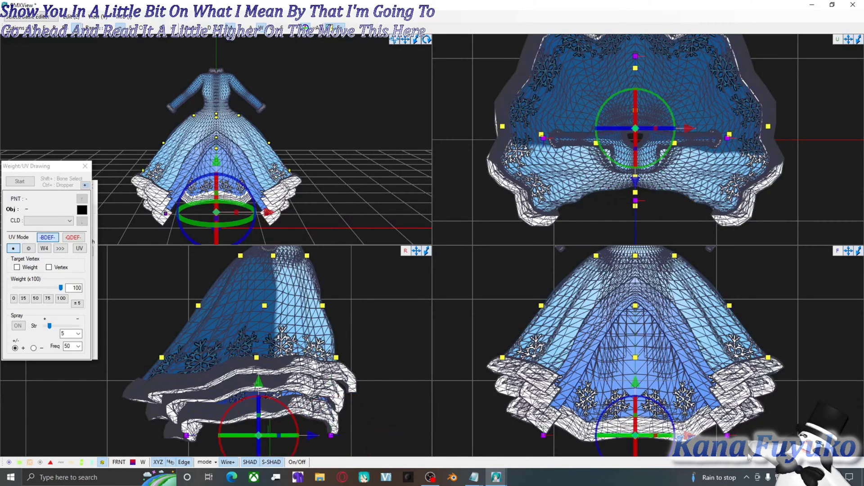
{"action": "middle_click_drag", "start_coordinate": [206, 442], "coordinate": [257, 376]}
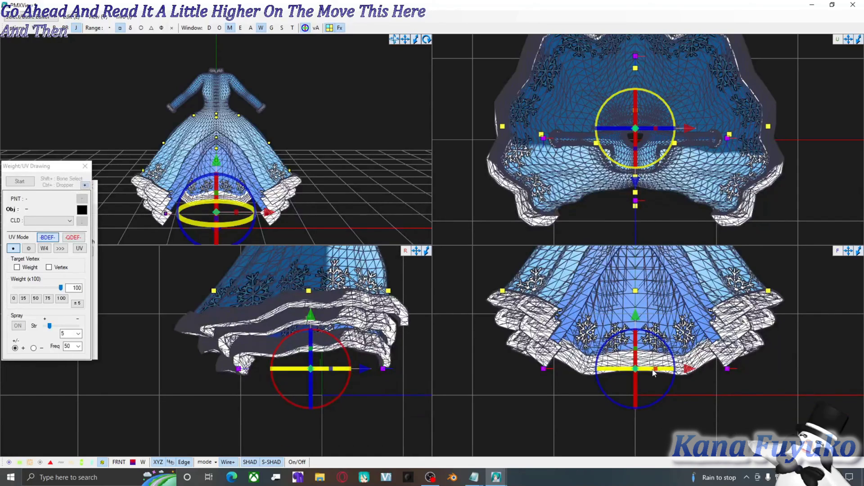
{"action": "left_click_drag", "start_coordinate": [656, 369], "coordinate": [648, 369]}
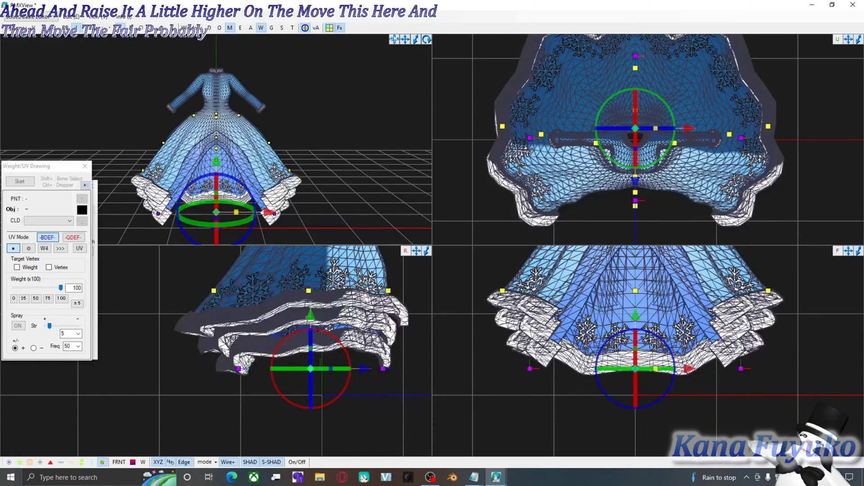
{"action": "left_click", "coordinate": [463, 388]}
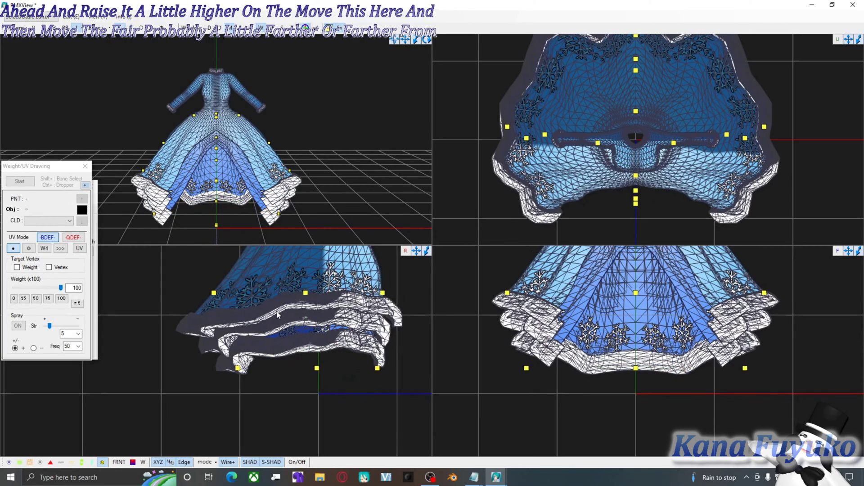
- Move the bottom row's back joint slightly farther back, toward the rear edge of the hem
{"action": "scroll", "coordinate": [250, 347], "scroll_direction": "down", "scroll_amount": 3}
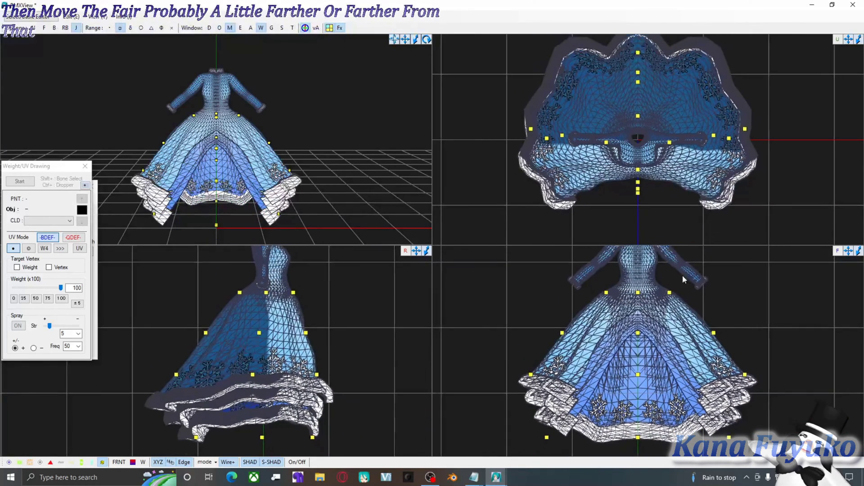
{"action": "right_click_drag", "start_coordinate": [216, 116], "coordinate": [276, 195]}
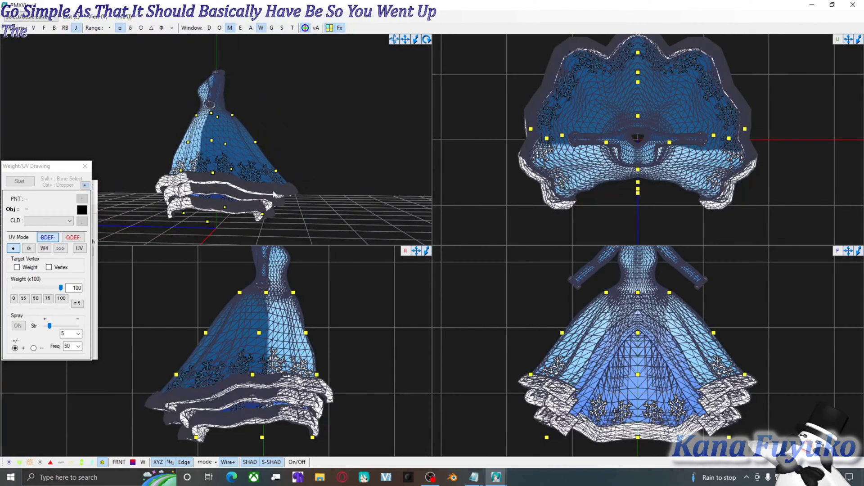
{"action": "left_click", "coordinate": [262, 214]}
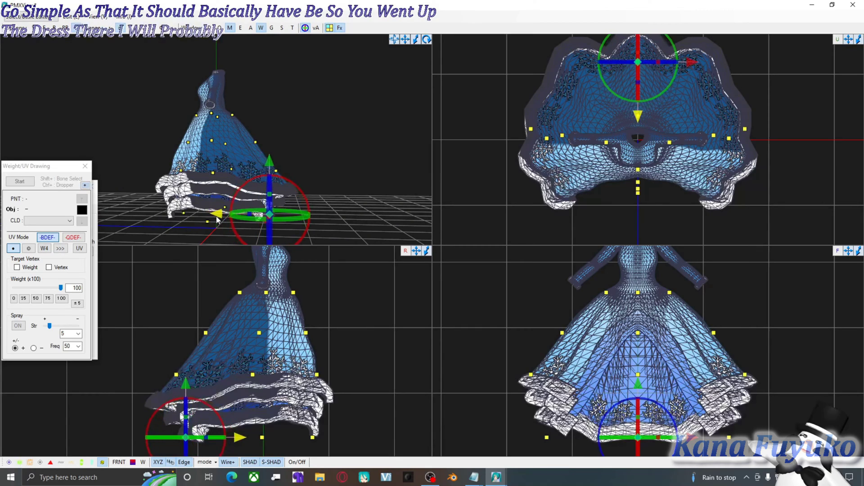
{"action": "left_click", "coordinate": [267, 162]}
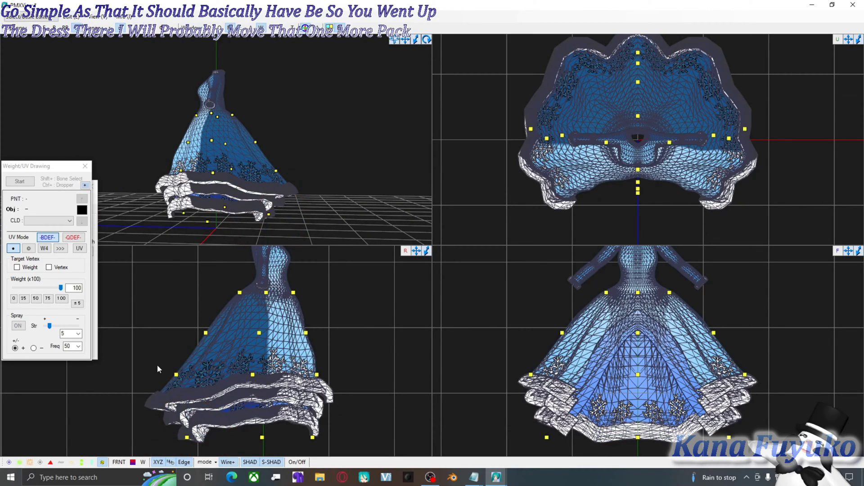
- Lower the third row of joints slightly onto the upper ruffle and fine-tune the depth of its back joint
{"action": "left_click_drag", "start_coordinate": [158, 369], "coordinate": [328, 383]}
{"action": "left_click_drag", "start_coordinate": [250, 325], "coordinate": [251, 335]}
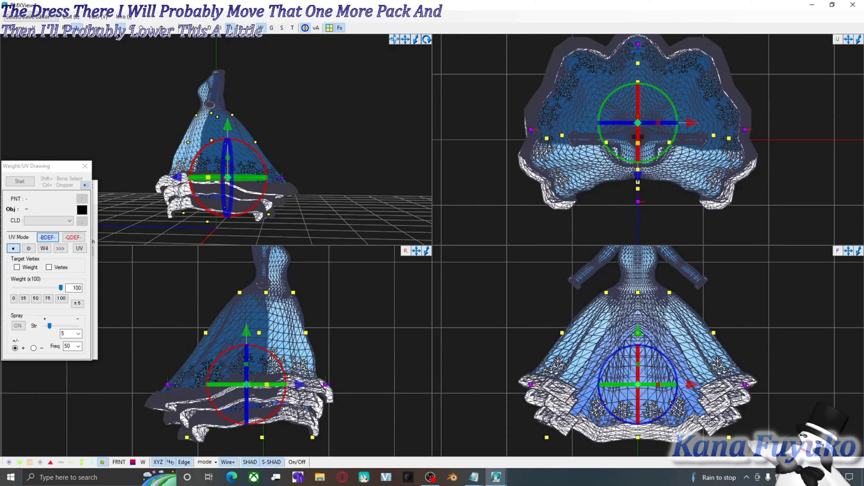
{"action": "left_click", "coordinate": [156, 374]}
{"action": "left_click_drag", "start_coordinate": [155, 374], "coordinate": [184, 398]}
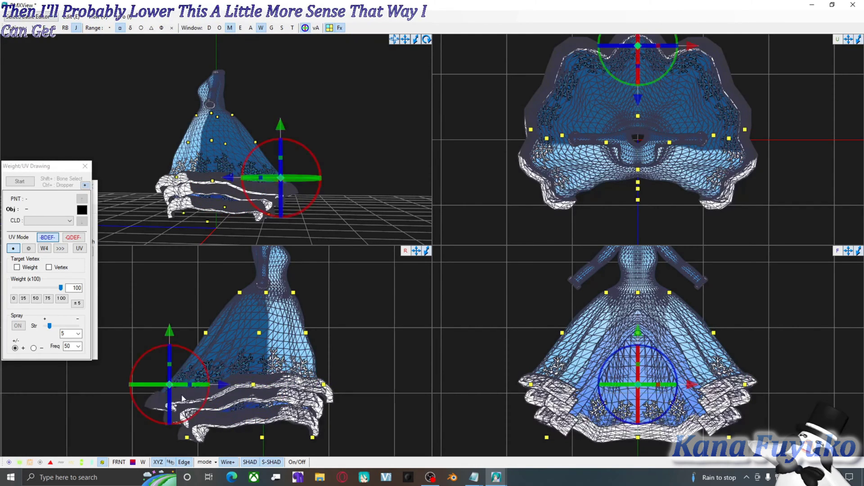
{"action": "left_click", "coordinate": [333, 366]}
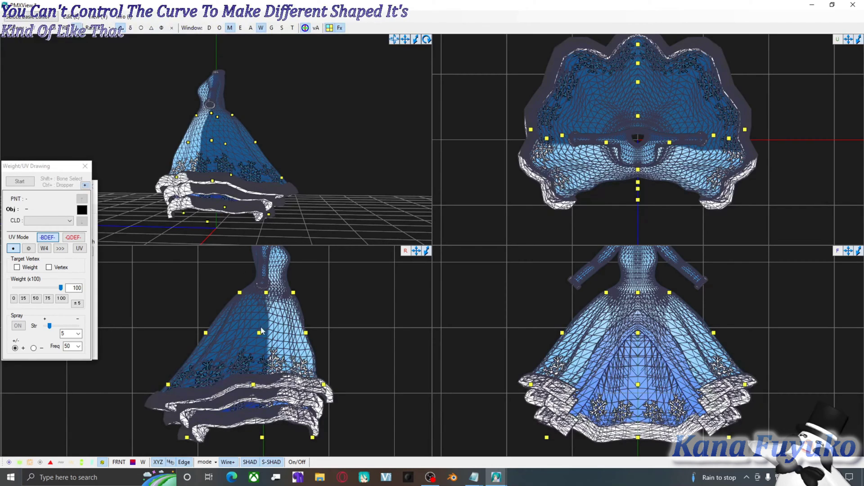
- Move the bottom row's two side joints slightly backward so they line up with the side joints above
{"action": "scroll", "coordinate": [264, 352], "scroll_direction": "down", "scroll_amount": 3}
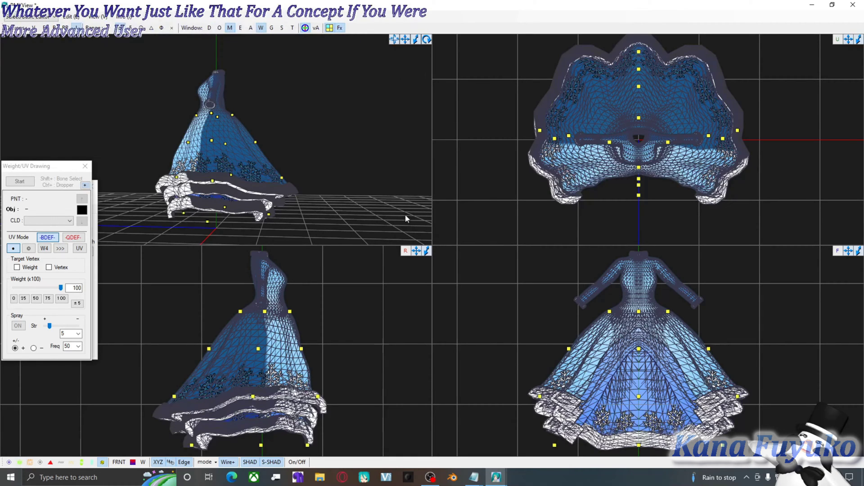
{"action": "right_click_drag", "start_coordinate": [387, 212], "coordinate": [273, 167]}
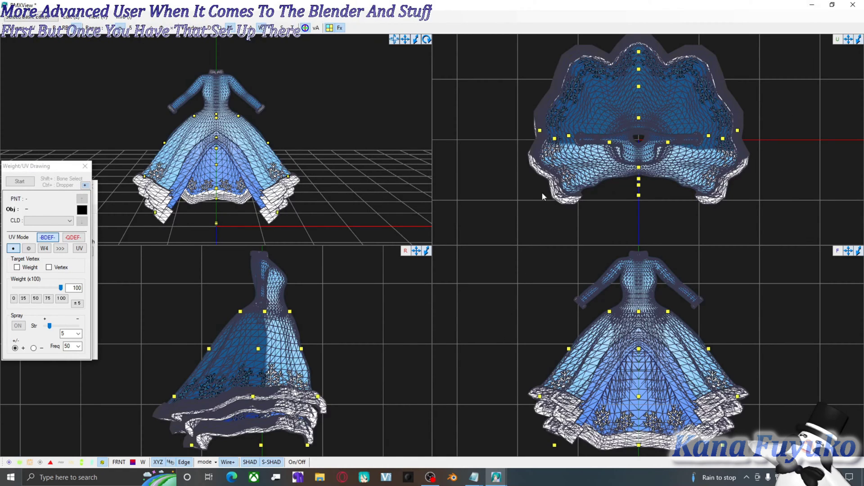
{"action": "scroll", "coordinate": [542, 192], "scroll_direction": "up", "scroll_amount": 3}
{"action": "left_click", "coordinate": [539, 140]}
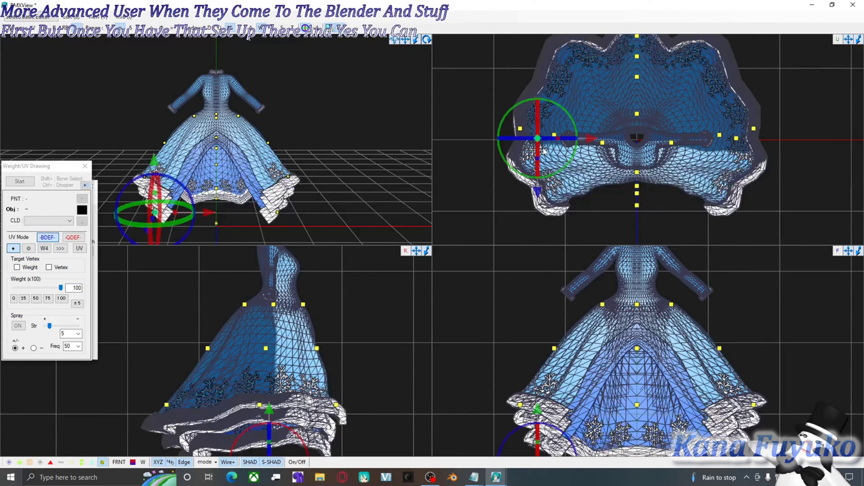
{"action": "middle_click_drag", "start_coordinate": [265, 454], "coordinate": [280, 409]}
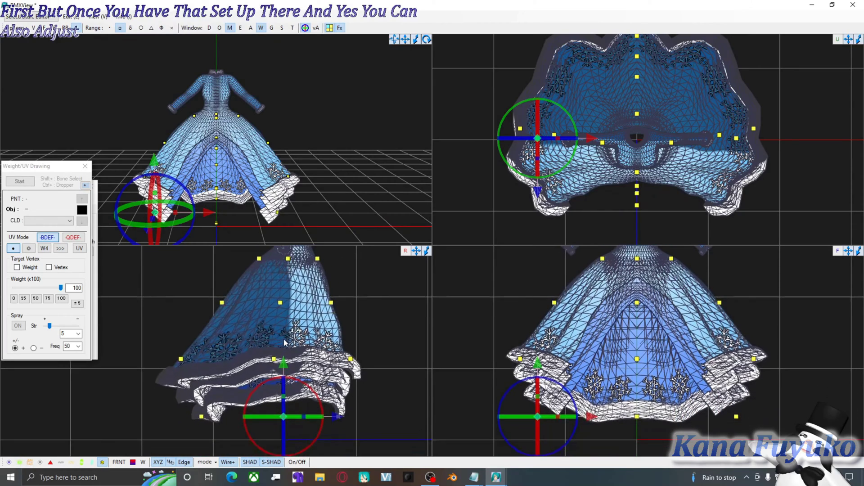
{"action": "left_click", "coordinate": [282, 416]}
{"action": "left_click_drag", "start_coordinate": [338, 417], "coordinate": [325, 417]}
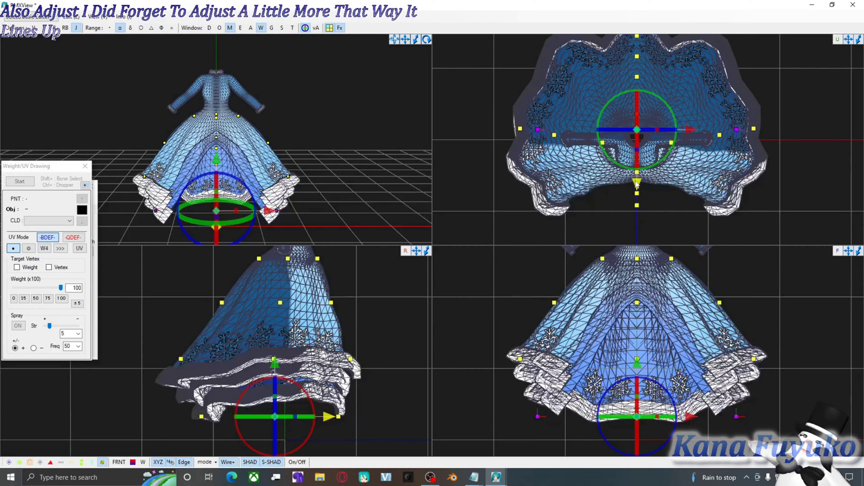
{"action": "left_click", "coordinate": [768, 210]}
- Anchor the end point in the skirt plug-in to generate the skirt rig from the fitted joint rows
{"action": "scroll", "coordinate": [705, 193], "scroll_direction": "down", "scroll_amount": 1}
{"action": "scroll", "coordinate": [705, 193], "scroll_direction": "down", "scroll_amount": 2}
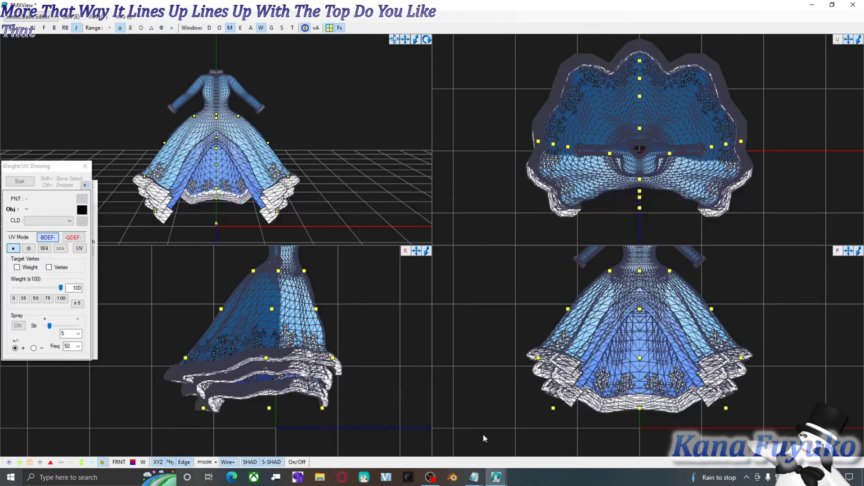
{"action": "mouse_move", "coordinate": [496, 477]}
{"action": "left_click", "coordinate": [455, 439]}
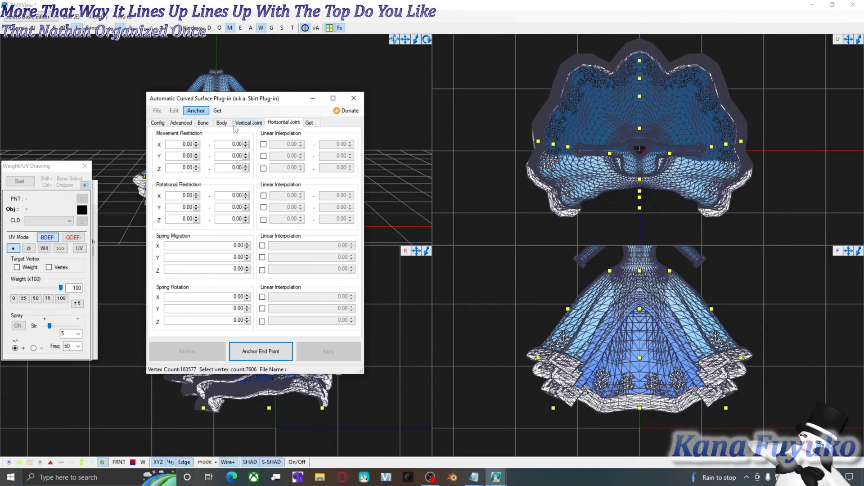
{"action": "left_click", "coordinate": [259, 352]}
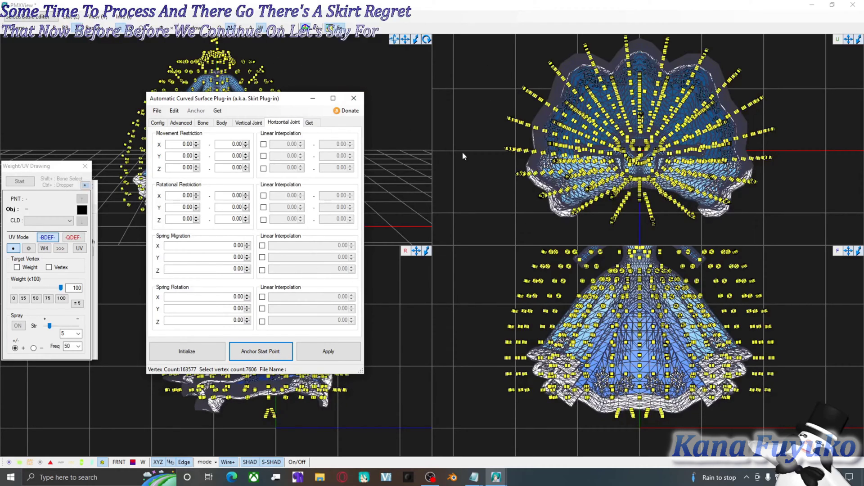
- Hide the joints and show the bones to examine how the skirt bones follow the back of the dress
{"action": "left_click", "coordinate": [102, 463]}
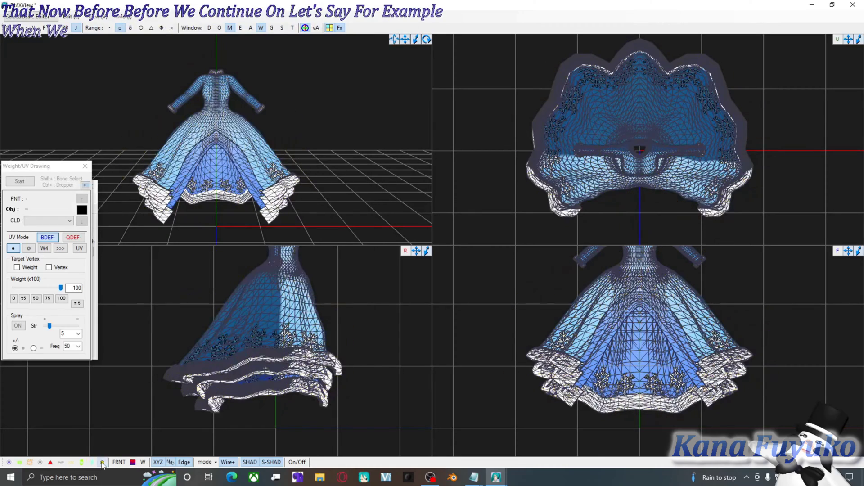
{"action": "left_click", "coordinate": [18, 463]}
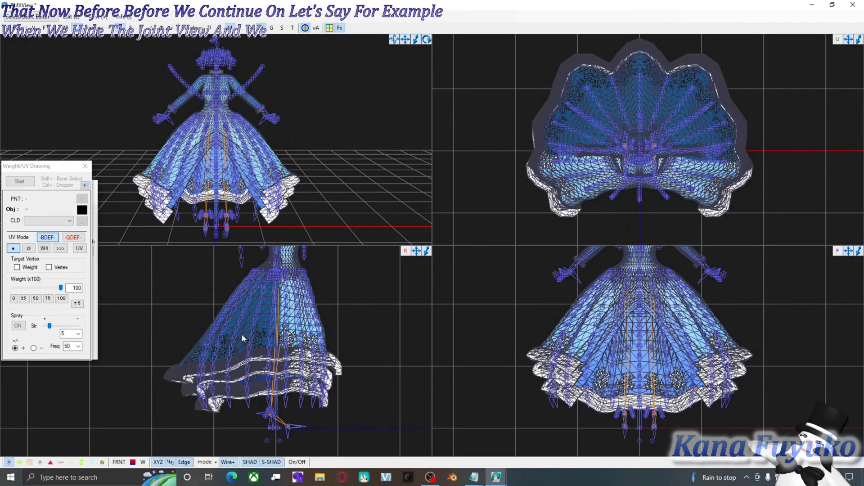
{"action": "scroll", "coordinate": [235, 326], "scroll_direction": "up", "scroll_amount": 5}
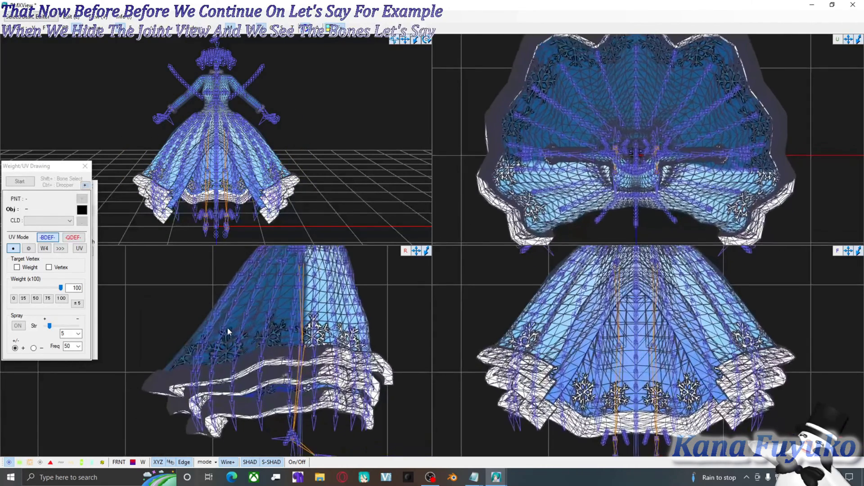
{"action": "scroll", "coordinate": [228, 329], "scroll_direction": "up", "scroll_amount": 2}
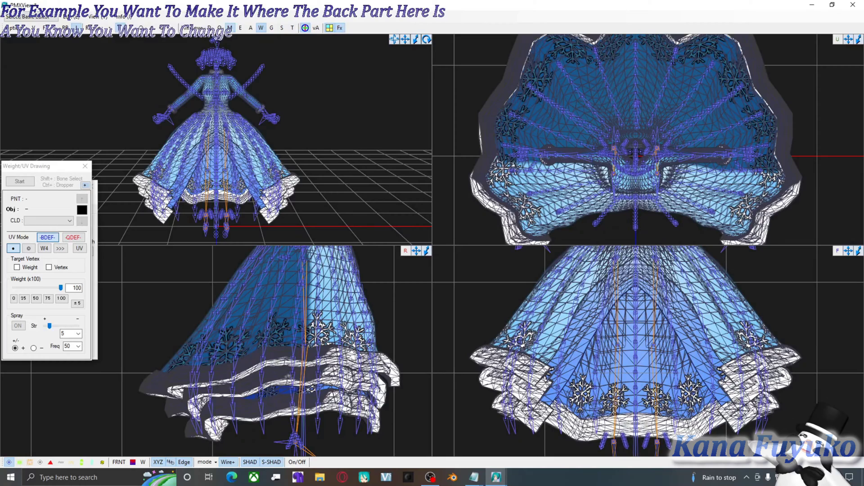
- Set the anchor start point again in the skirt plug-in and move its window clear of the side view
{"action": "mouse_move", "coordinate": [496, 477]}
{"action": "left_click", "coordinate": [425, 430]}
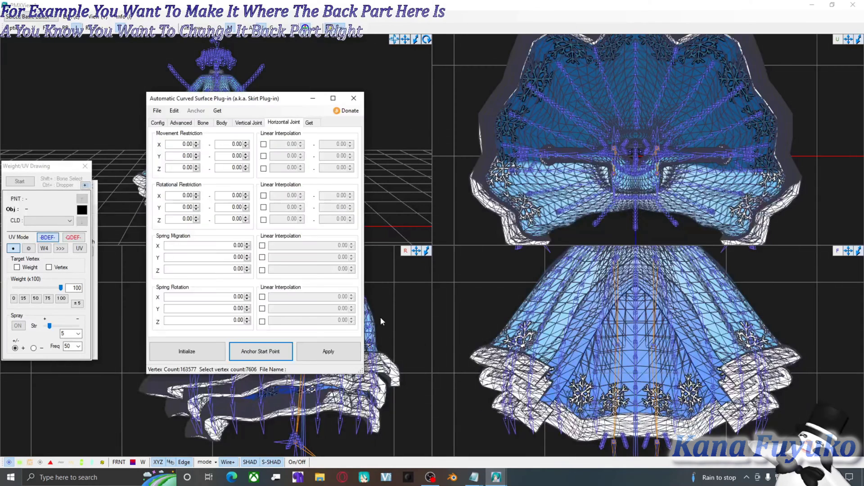
{"action": "left_click", "coordinate": [265, 355]}
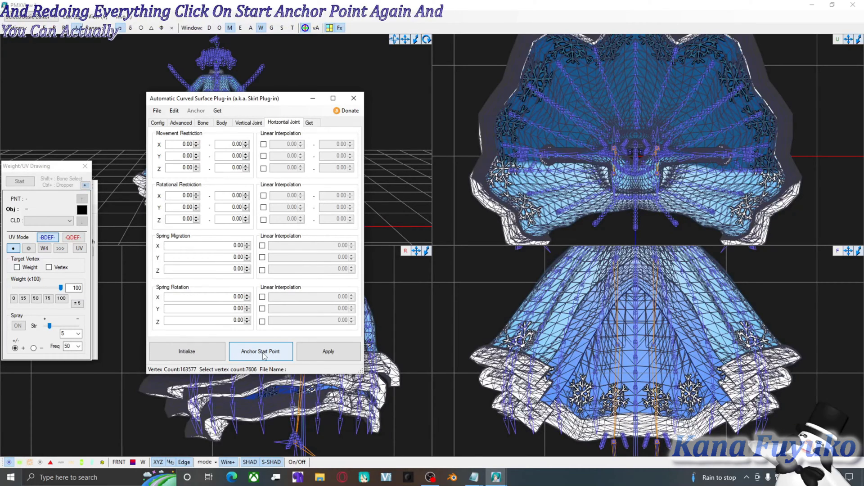
{"action": "left_click", "coordinate": [264, 354]}
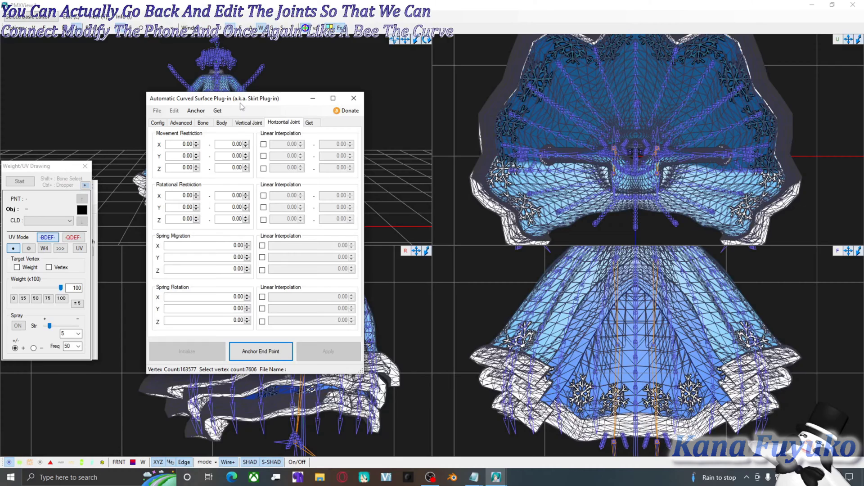
{"action": "left_click_drag", "start_coordinate": [246, 102], "coordinate": [558, 93]}
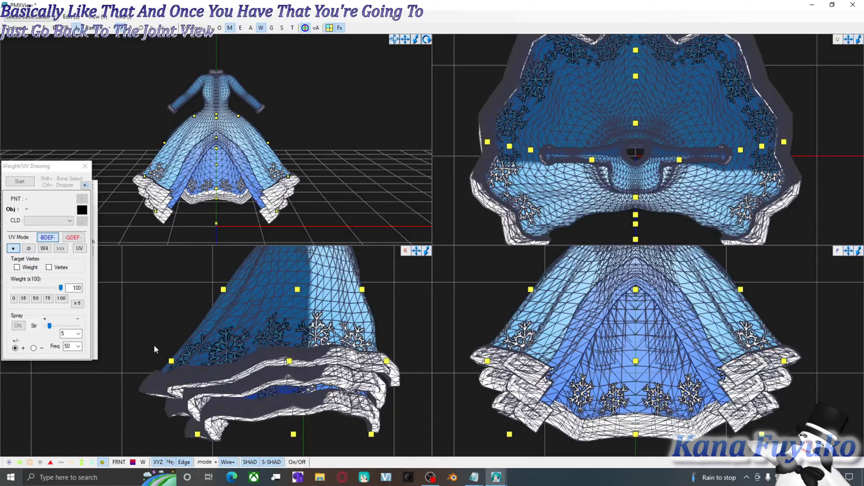
- Move the third row's back joint slightly farther back and anchor the end point to regenerate the skirt rig
{"action": "left_click", "coordinate": [171, 361]}
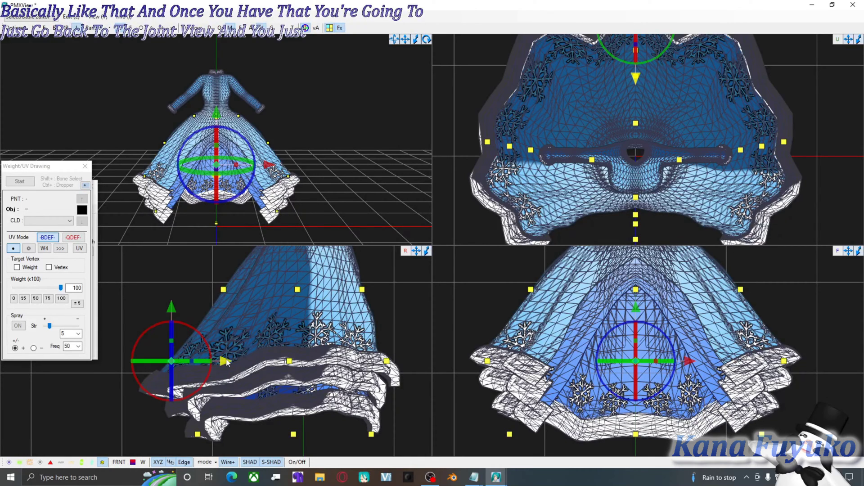
{"action": "mouse_move", "coordinate": [225, 363]}
{"action": "left_mouse_down"}
{"action": "mouse_move", "coordinate": [202, 366]}
{"action": "mouse_move", "coordinate": [209, 364]}
{"action": "left_mouse_up"}
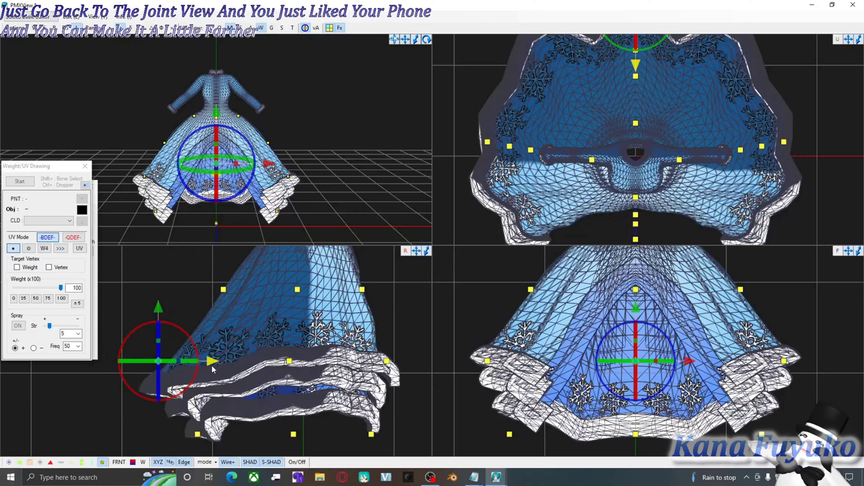
{"action": "left_click", "coordinate": [497, 478]}
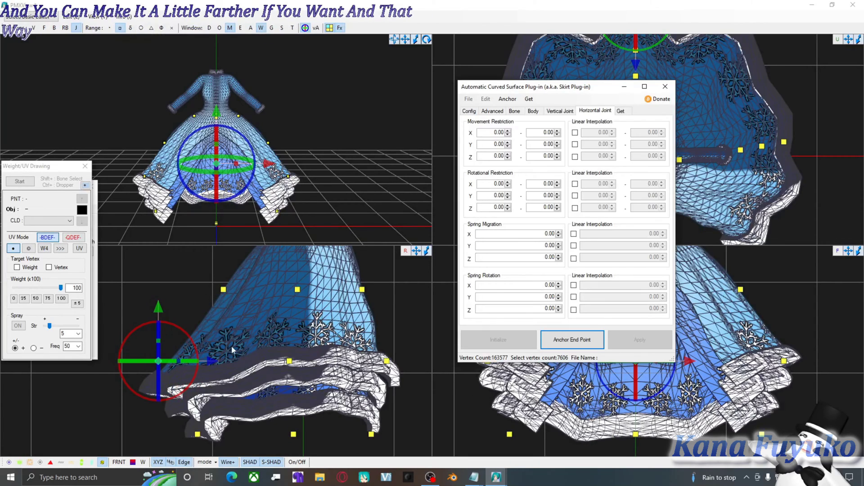
{"action": "left_click", "coordinate": [591, 347]}
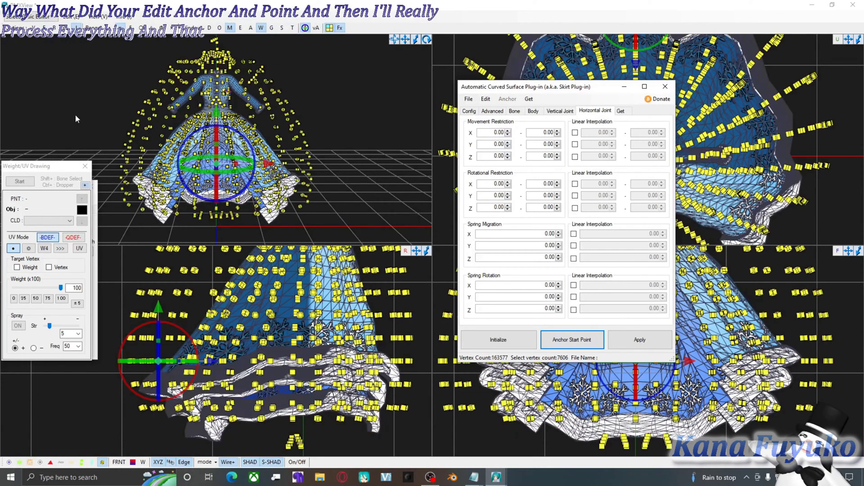
- Hide the joints and show the bones to check the back of the regenerated skirt rig
{"action": "left_click", "coordinate": [102, 463]}
{"action": "left_click", "coordinate": [9, 462]}
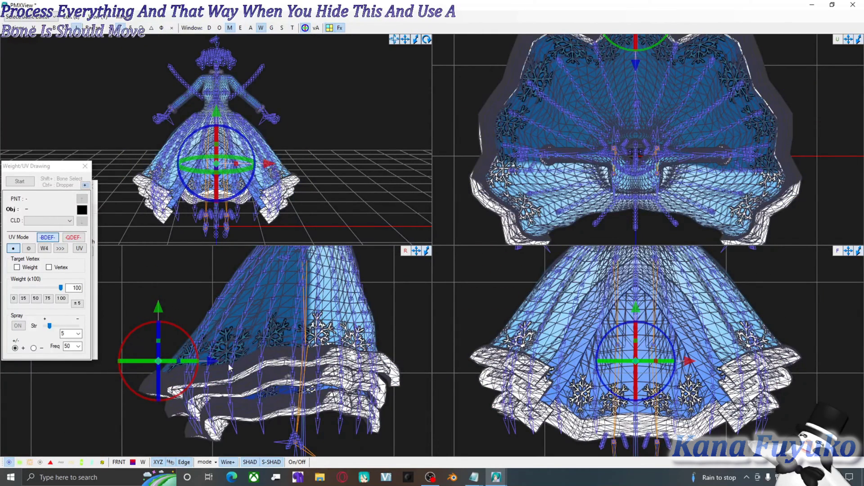
{"action": "scroll", "coordinate": [305, 169], "scroll_direction": "down", "scroll_amount": 1}
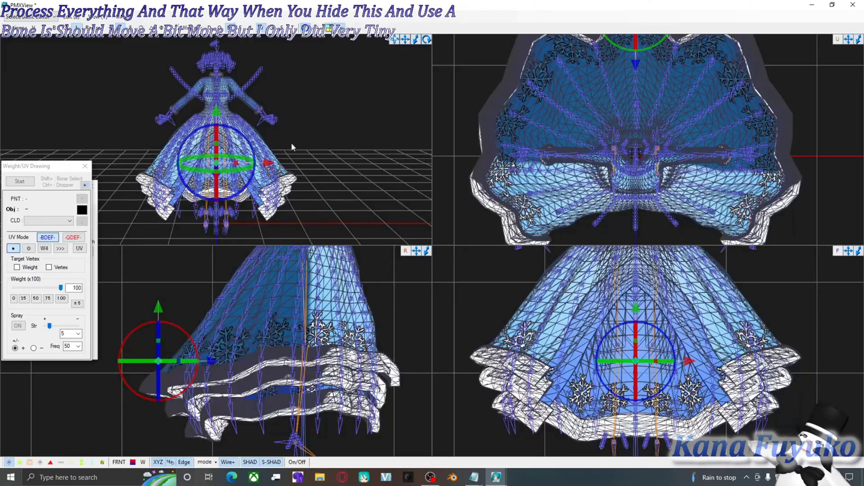
{"action": "mouse_move", "coordinate": [290, 143]}
{"action": "right_mouse_down"}
{"action": "mouse_move", "coordinate": [310, 128]}
{"action": "mouse_move", "coordinate": [280, 152]}
{"action": "right_mouse_up"}
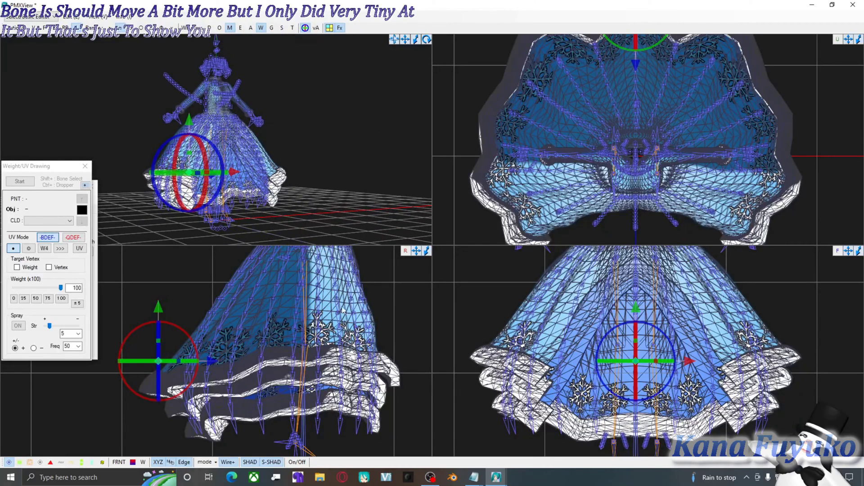
{"action": "scroll", "coordinate": [343, 310], "scroll_direction": "down", "scroll_amount": 3}
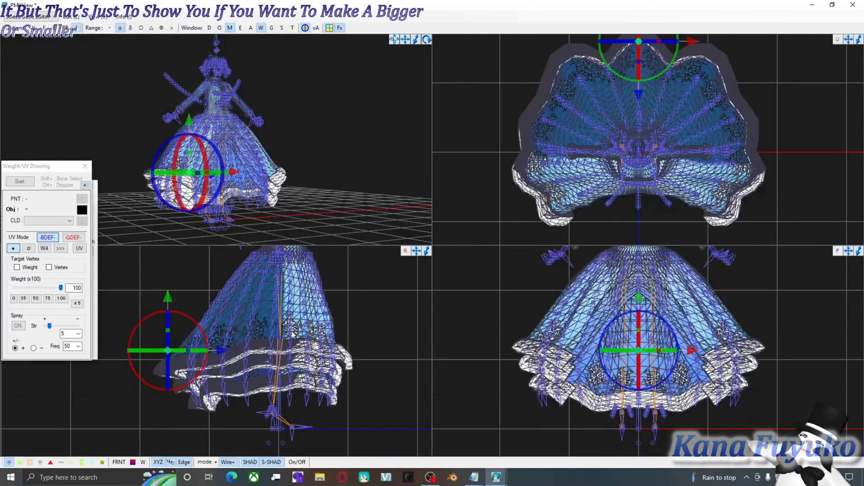
- Show the joints together with the bones, clear the selection and examine the horizontal joints around the skirt
{"action": "left_click", "coordinate": [103, 462]}
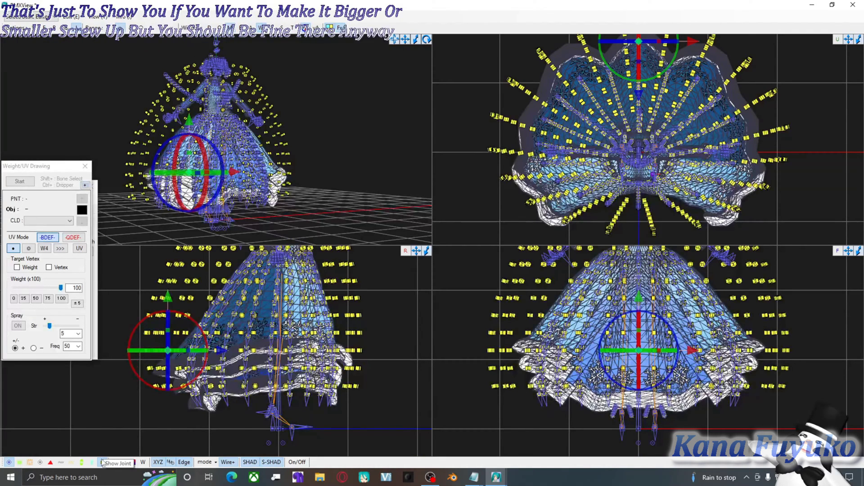
{"action": "left_click", "coordinate": [221, 422]}
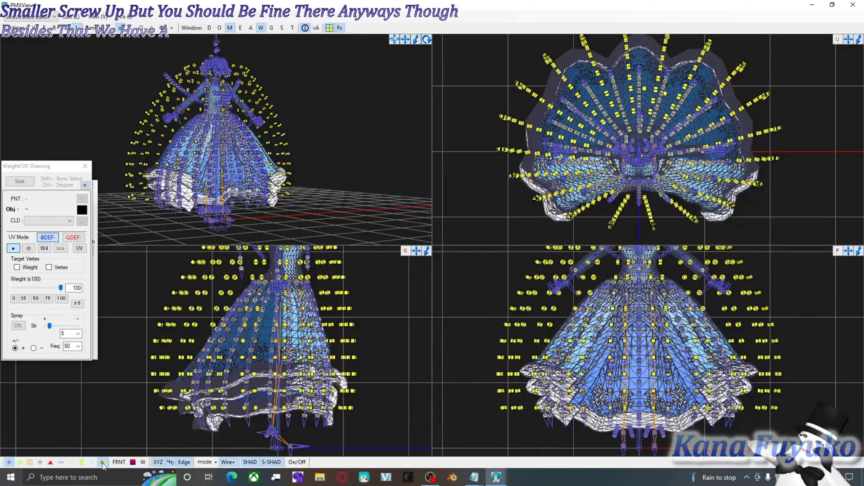
{"action": "right_click_drag", "start_coordinate": [274, 112], "coordinate": [203, 95]}
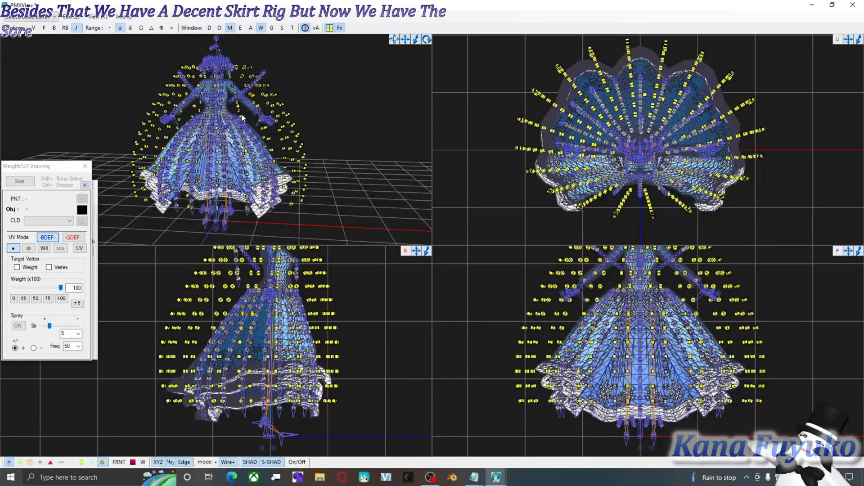
{"action": "right_click_drag", "start_coordinate": [243, 119], "coordinate": [223, 69]}
{"action": "scroll", "coordinate": [228, 112], "scroll_direction": "up", "scroll_amount": 3}
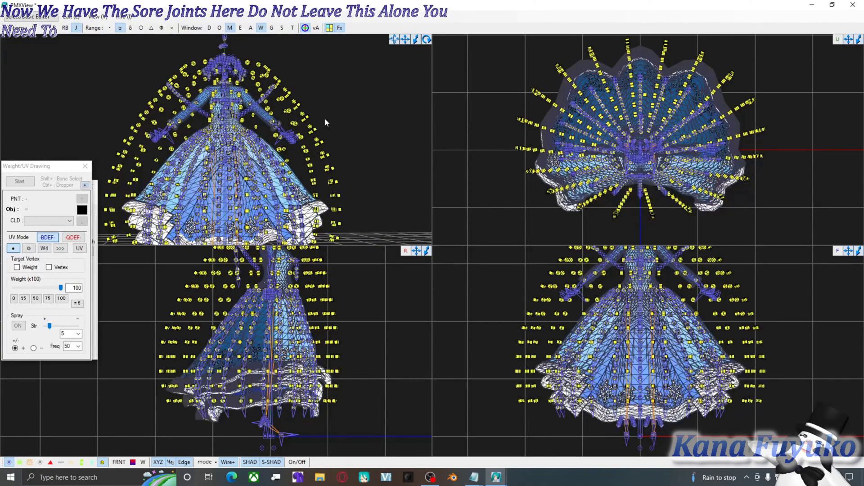
{"action": "right_click_drag", "start_coordinate": [326, 120], "coordinate": [315, 128]}
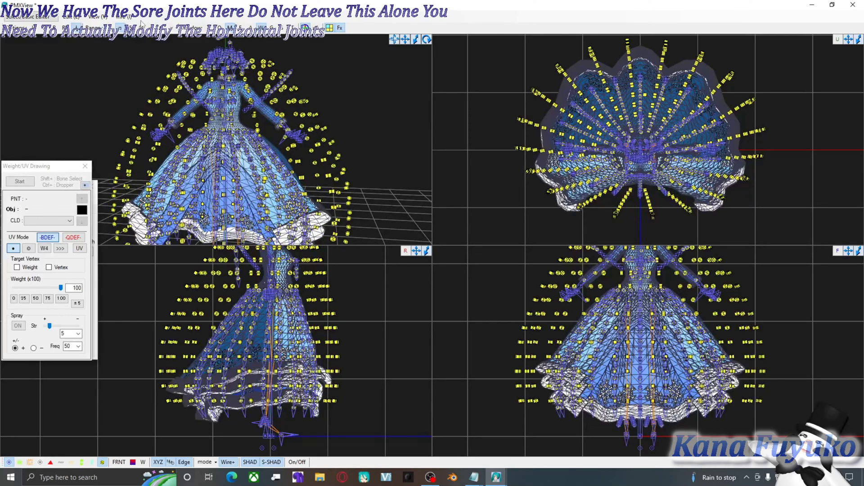
{"action": "left_click", "coordinate": [111, 18]}
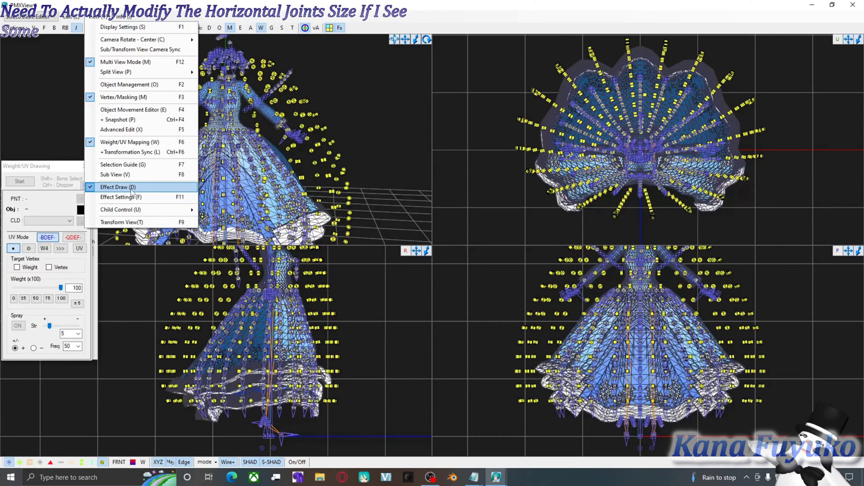
{"action": "right_click_drag", "start_coordinate": [257, 128], "coordinate": [271, 124]}
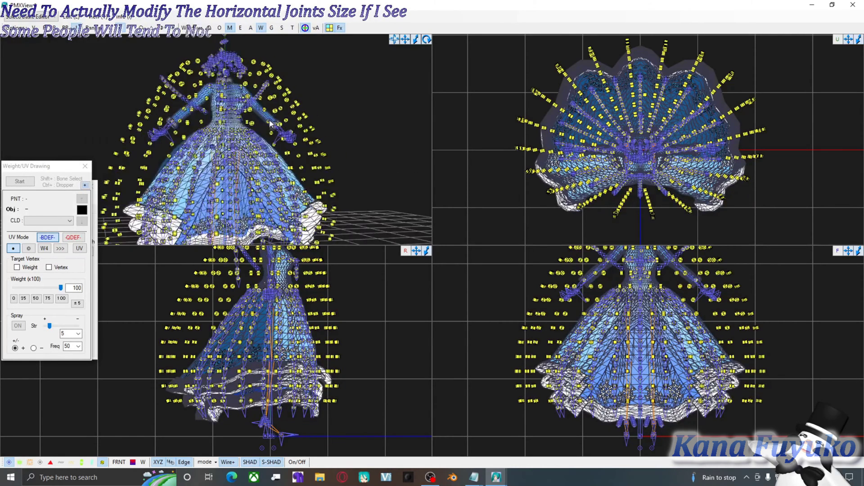
{"action": "left_click", "coordinate": [97, 17]}
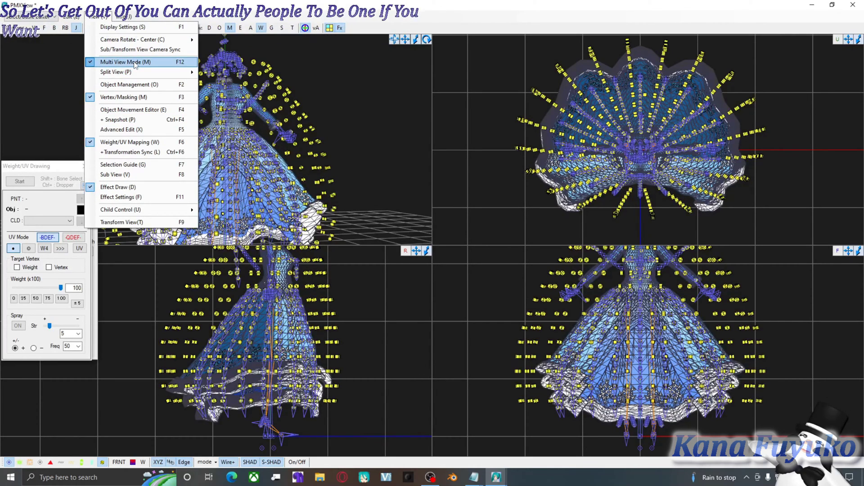
{"action": "left_click", "coordinate": [319, 202]}
- Frame the whole rigged dress in the views and bring up the PMXEditor window with the joint list
{"action": "scroll", "coordinate": [225, 212], "scroll_direction": "down", "scroll_amount": 2}
{"action": "middle_click_drag", "start_coordinate": [214, 214], "coordinate": [246, 198]}
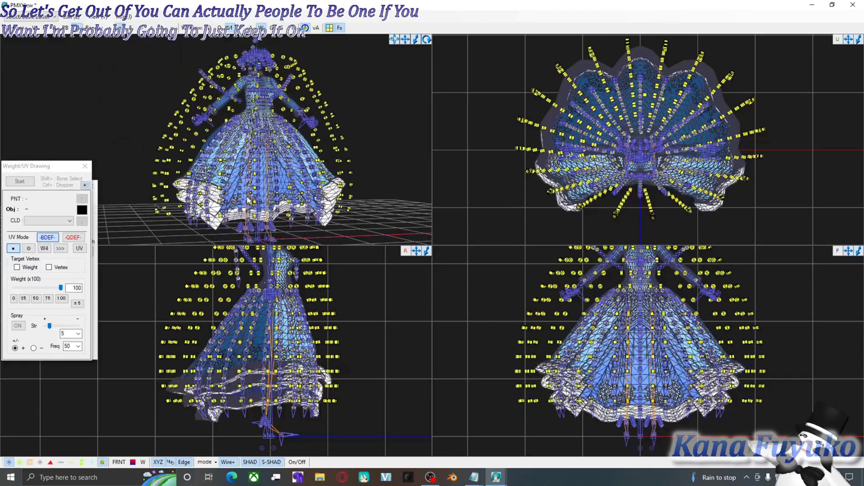
{"action": "scroll", "coordinate": [247, 197], "scroll_direction": "down", "scroll_amount": 2}
{"action": "scroll", "coordinate": [309, 304], "scroll_direction": "down", "scroll_amount": 2}
{"action": "middle_click_drag", "start_coordinate": [297, 304], "coordinate": [285, 318]}
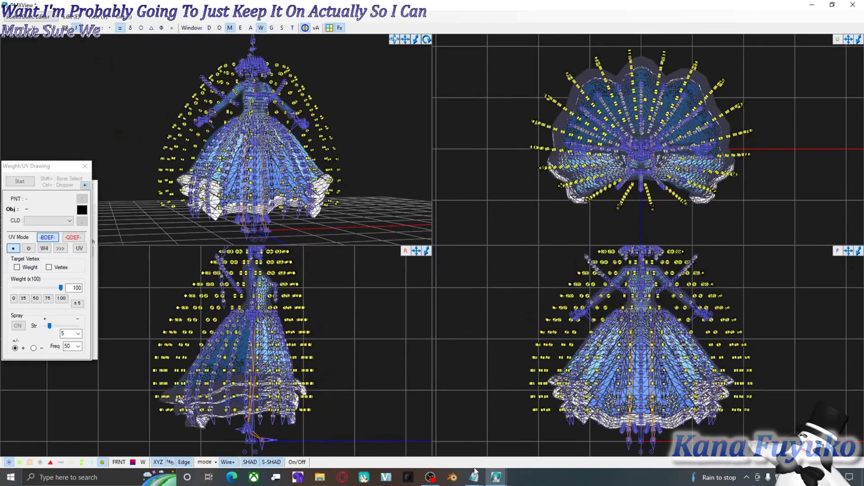
{"action": "mouse_move", "coordinate": [475, 473]}
{"action": "left_click", "coordinate": [418, 419]}
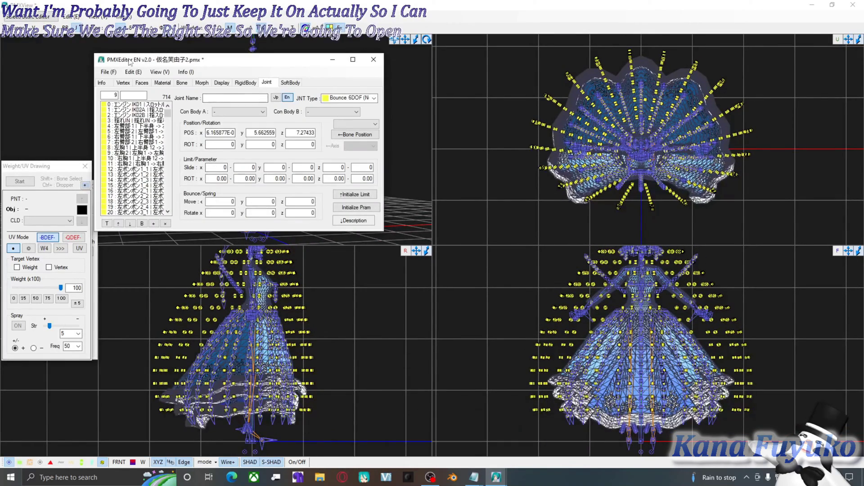
- Move the model editor away from the side views and select the skirt joints from Skirt_0_0 onward in the joint list
{"action": "left_click_drag", "start_coordinate": [130, 62], "coordinate": [366, 64]}
{"action": "left_click_drag", "start_coordinate": [404, 113], "coordinate": [376, 214]}
{"action": "left_click", "coordinate": [396, 215]}
{"action": "scroll", "coordinate": [399, 147], "scroll_direction": "up", "scroll_amount": 20}
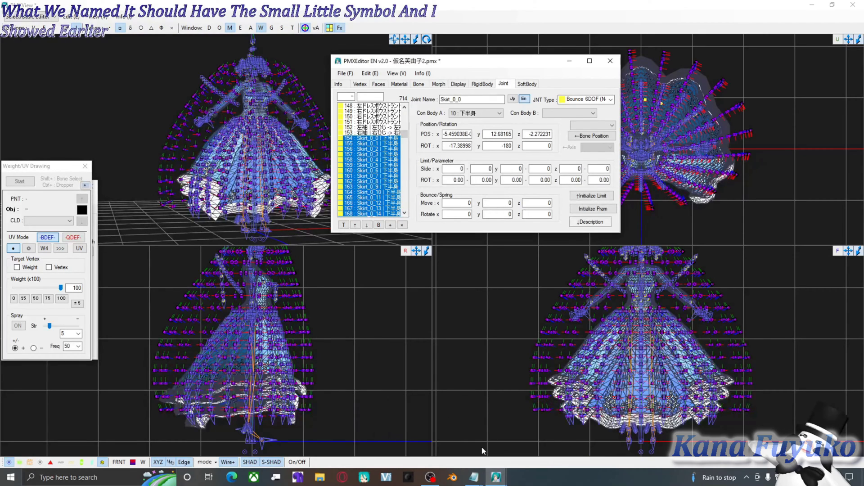
- Check the header name assigned to the horizontal joints in the skirt plug-in's configuration
{"action": "left_click", "coordinate": [499, 435]}
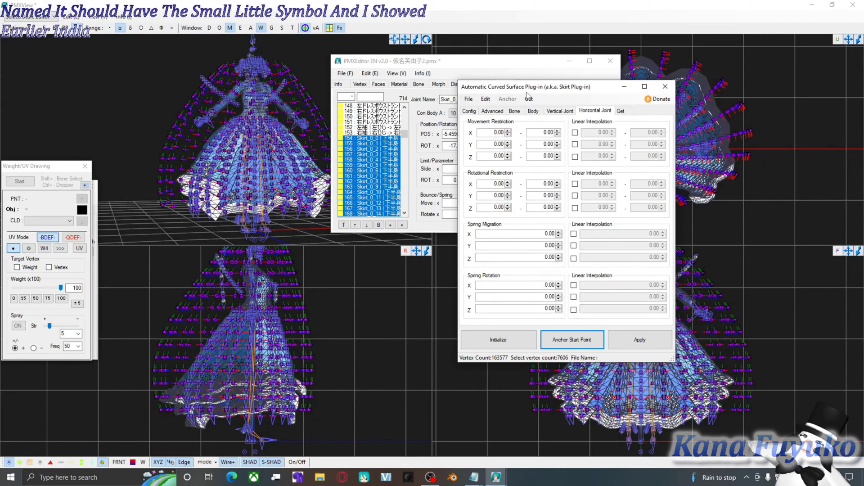
{"action": "left_click_drag", "start_coordinate": [531, 86], "coordinate": [316, 67]}
{"action": "left_click", "coordinate": [253, 92]}
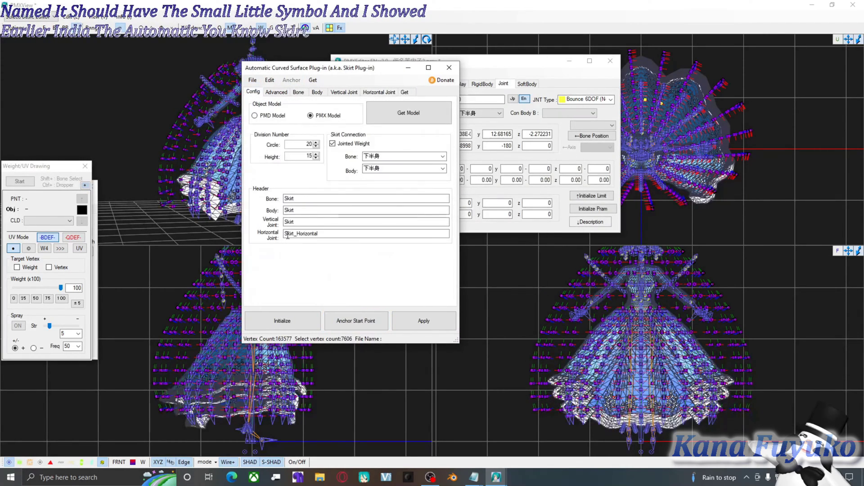
{"action": "left_click_drag", "start_coordinate": [319, 237], "coordinate": [292, 234]}
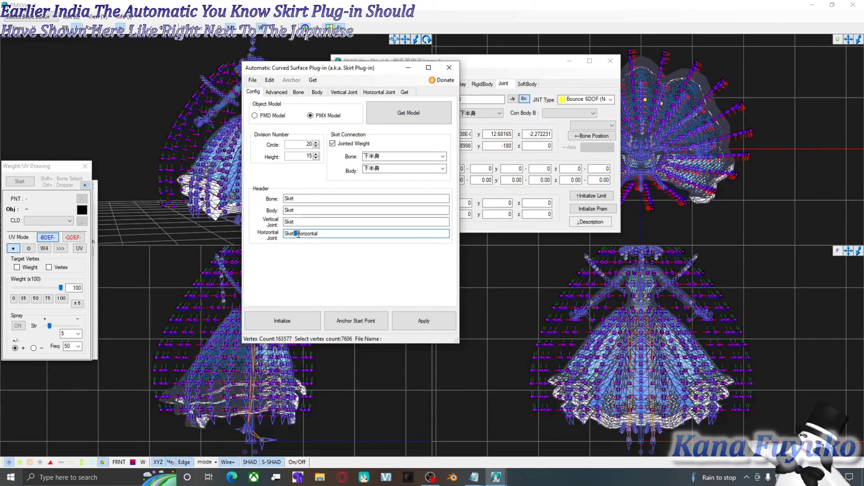
{"action": "left_click", "coordinate": [298, 234]}
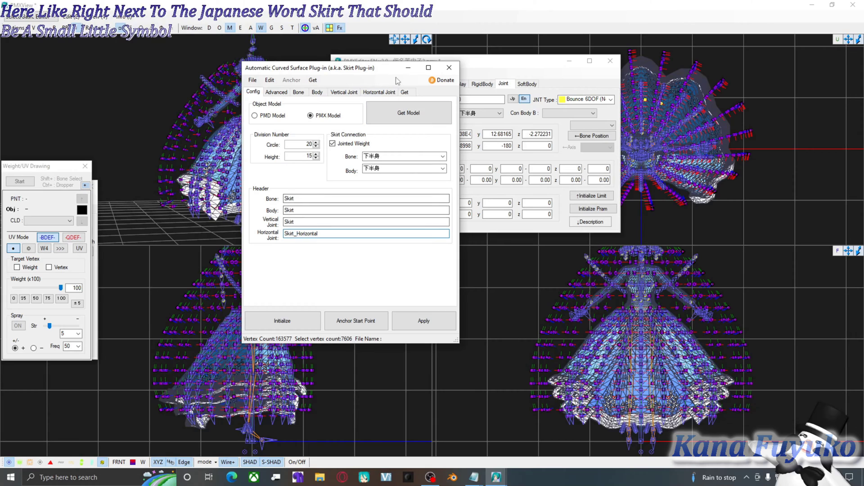
{"action": "left_click_drag", "start_coordinate": [378, 69], "coordinate": [244, 62]}
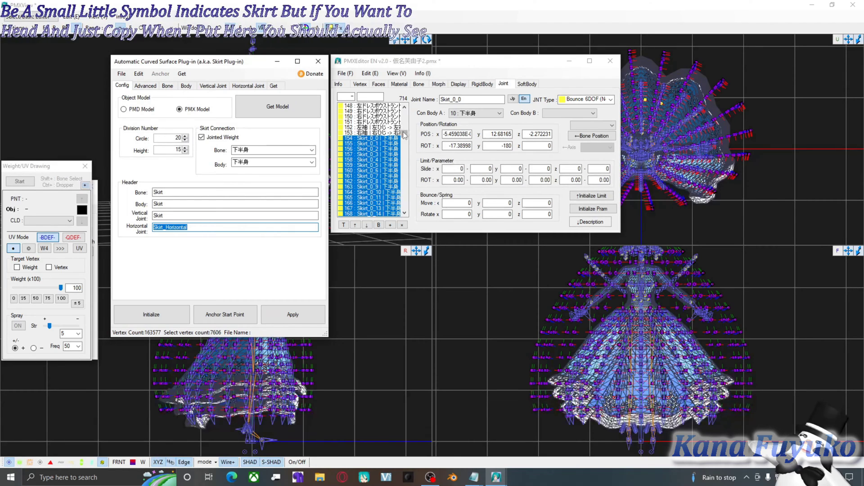
- Select all the Skirt_Horizontal joints through number 713 in the joint list and move the skirt plug-in out of the way
{"action": "left_click_drag", "start_coordinate": [404, 135], "coordinate": [393, 228]}
{"action": "left_click", "coordinate": [395, 160]}
{"action": "left_click", "coordinate": [392, 176]}
{"action": "left_click", "coordinate": [393, 215], "text": "shift"}
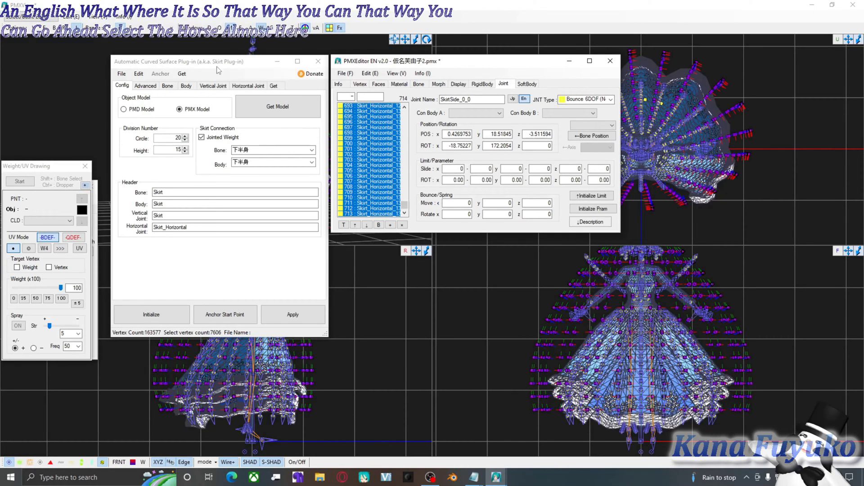
{"action": "left_click_drag", "start_coordinate": [222, 63], "coordinate": [747, 228]}
{"action": "left_click", "coordinate": [284, 316]}
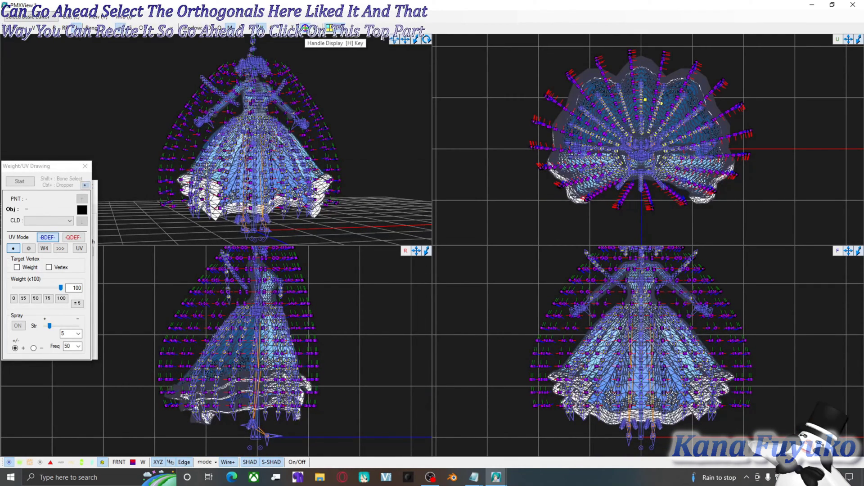
- Show the transform handle on the selected horizontal joints and place the Object Editor between the views
{"action": "left_click", "coordinate": [307, 30]}
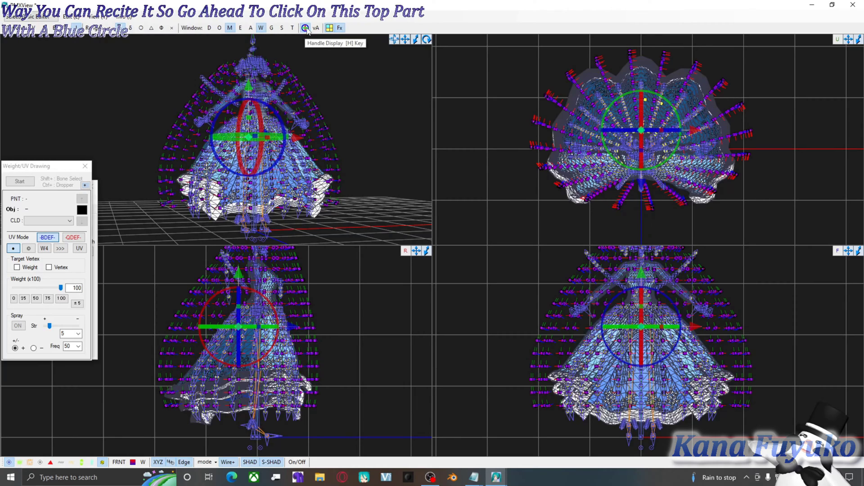
{"action": "scroll", "coordinate": [228, 309], "scroll_direction": "down", "scroll_amount": 1}
{"action": "left_click_drag", "start_coordinate": [233, 325], "coordinate": [234, 388]}
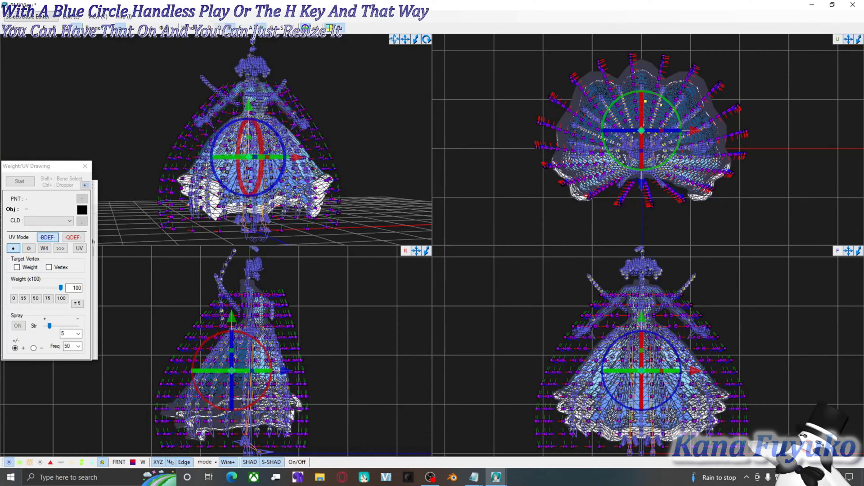
{"action": "left_click", "coordinate": [221, 29]}
{"action": "left_click", "coordinate": [221, 29]}
{"action": "left_click", "coordinate": [221, 29]}
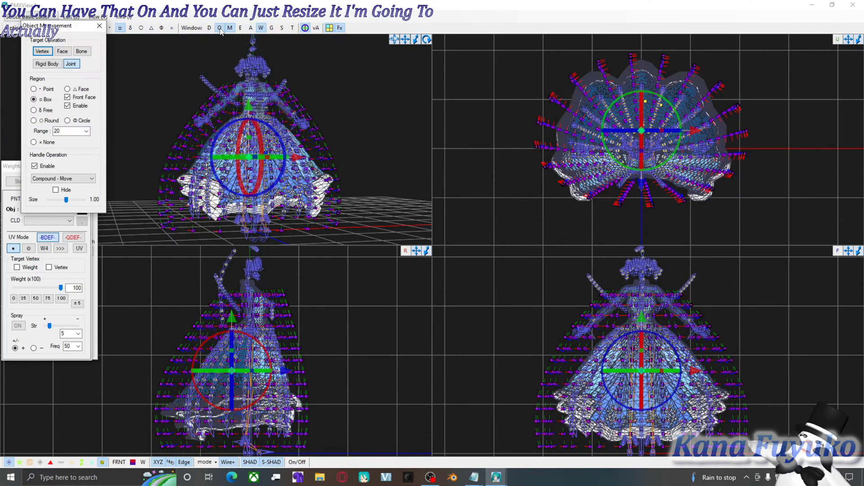
{"action": "left_click", "coordinate": [223, 30]}
{"action": "left_click", "coordinate": [240, 30]}
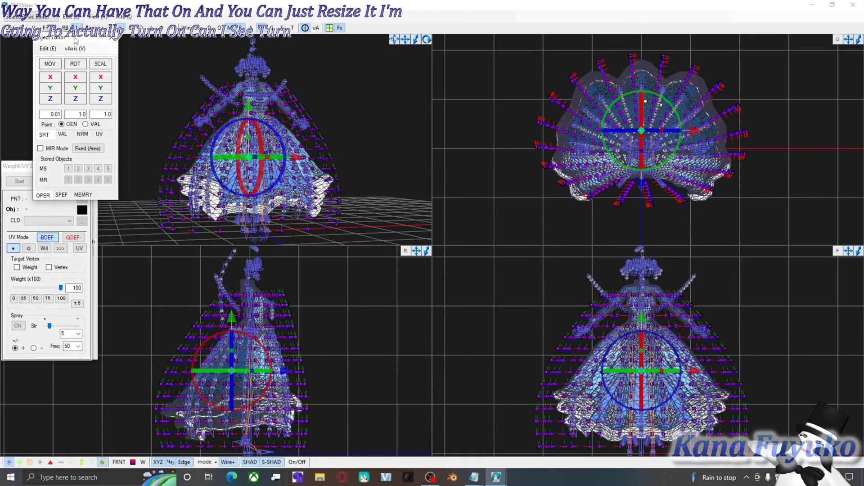
{"action": "left_click_drag", "start_coordinate": [74, 39], "coordinate": [435, 90]}
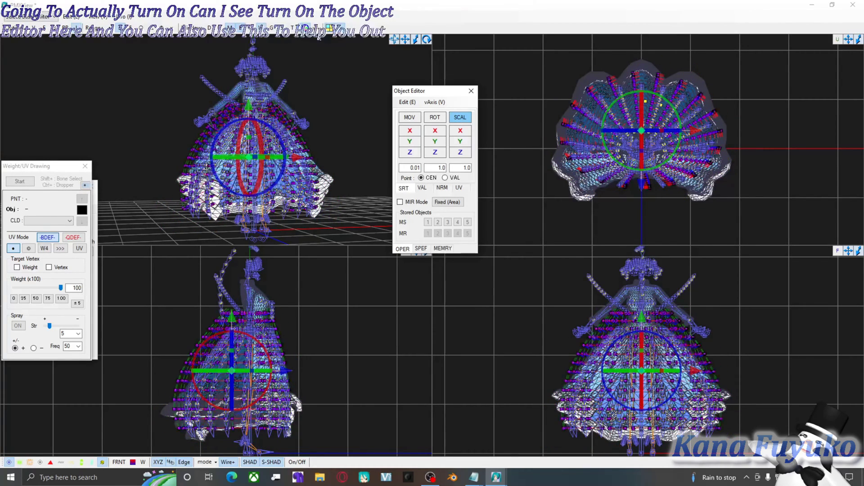
- Scale the selected horizontal joints down uniformly about their center so they fit inside the dress skirt
{"action": "left_click_drag", "start_coordinate": [460, 119], "coordinate": [432, 147]}
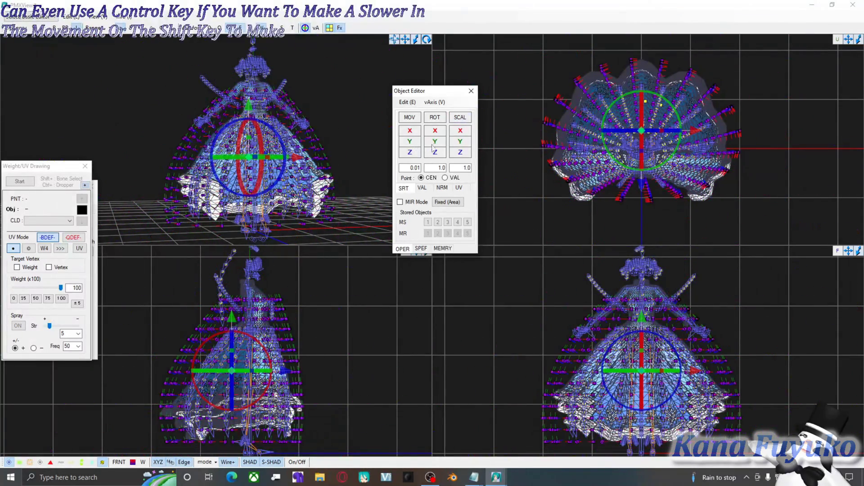
{"action": "left_click_drag", "start_coordinate": [464, 122], "coordinate": [455, 132]}
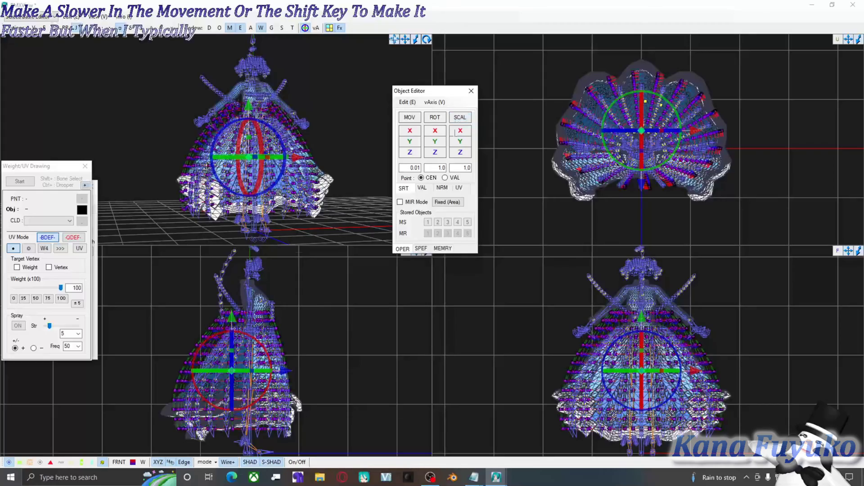
{"action": "left_click_drag", "start_coordinate": [249, 354], "coordinate": [214, 315]}
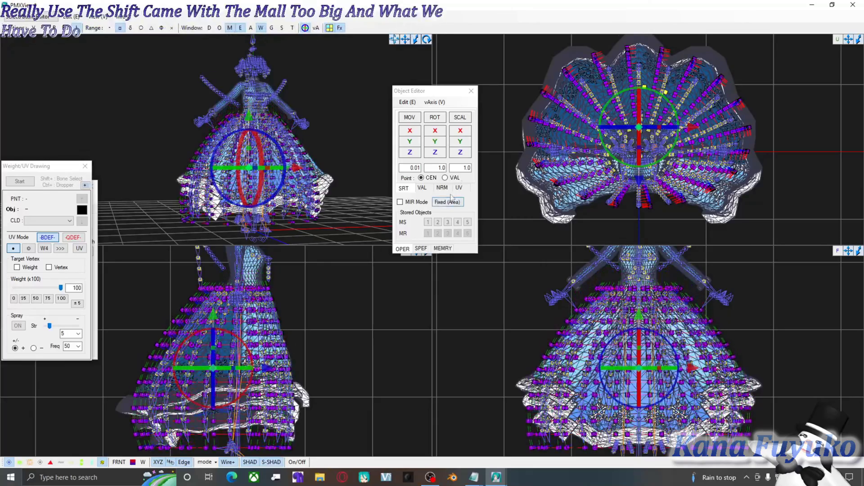
{"action": "left_click_drag", "start_coordinate": [467, 119], "coordinate": [435, 168]}
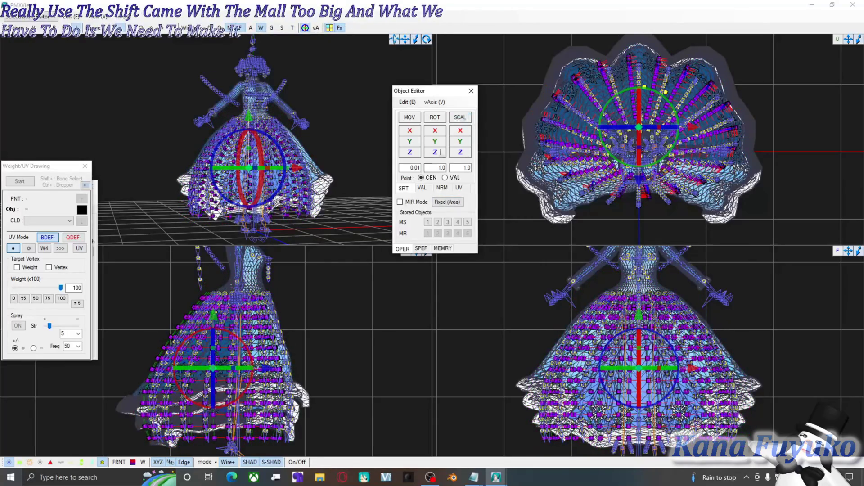
- Shift the horizontal joints slightly toward the front of the dress so they sit beneath the main joints around the skirt
{"action": "scroll", "coordinate": [248, 329], "scroll_direction": "up", "scroll_amount": 2}
{"action": "scroll", "coordinate": [247, 328], "scroll_direction": "up", "scroll_amount": 5}
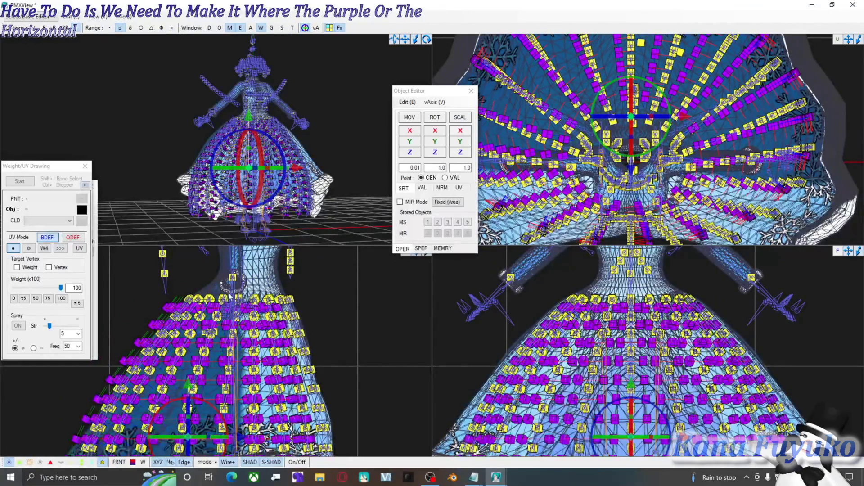
{"action": "scroll", "coordinate": [231, 359], "scroll_direction": "down", "scroll_amount": 3}
{"action": "middle_click_drag", "start_coordinate": [230, 359], "coordinate": [238, 388]}
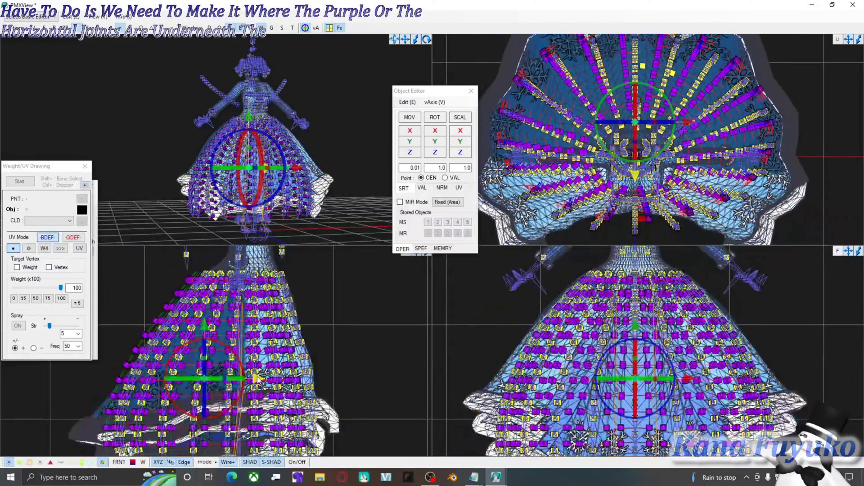
{"action": "left_click_drag", "start_coordinate": [259, 379], "coordinate": [269, 386]}
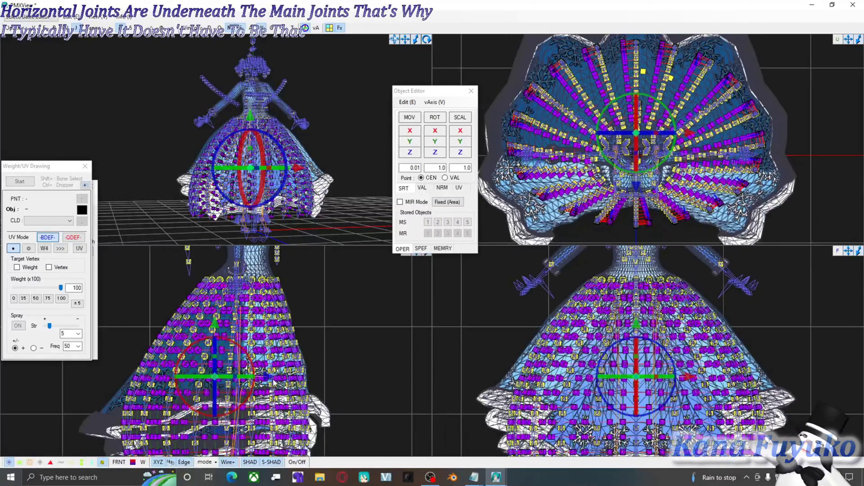
{"action": "middle_click_drag", "start_coordinate": [272, 384], "coordinate": [277, 376]}
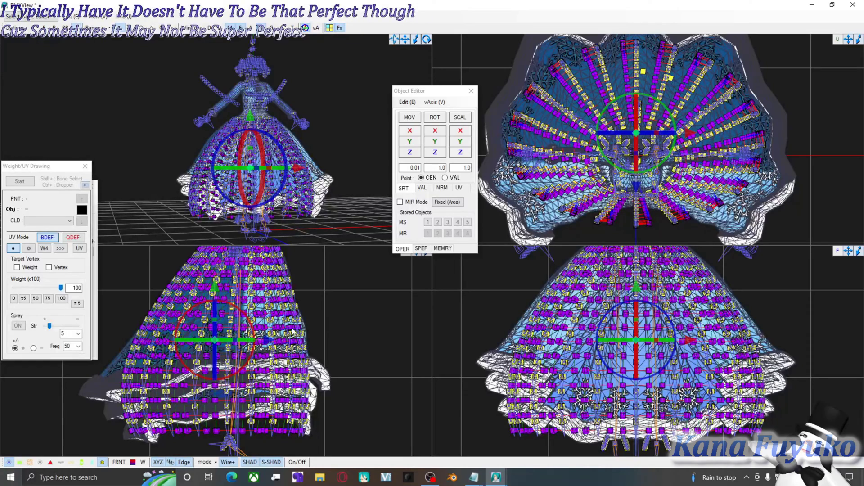
{"action": "scroll", "coordinate": [609, 45], "scroll_direction": "down", "scroll_amount": 1}
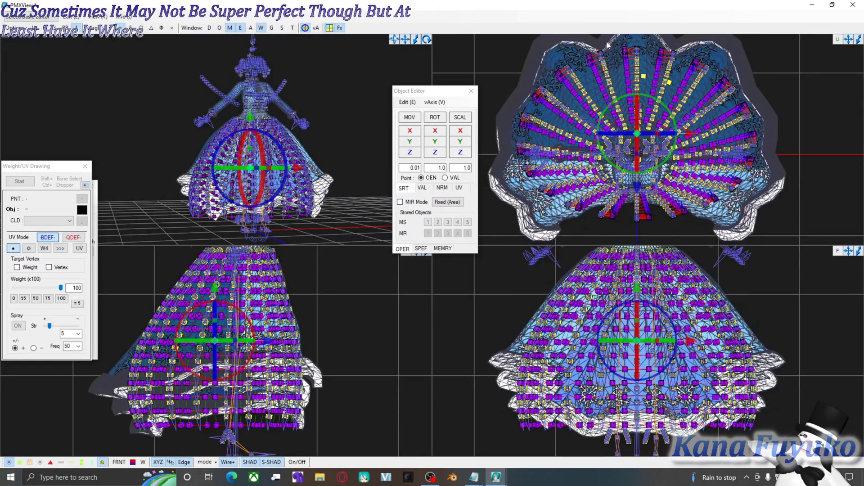
{"action": "middle_click_drag", "start_coordinate": [308, 321], "coordinate": [310, 348]}
{"action": "scroll", "coordinate": [309, 342], "scroll_direction": "down", "scroll_amount": 1}
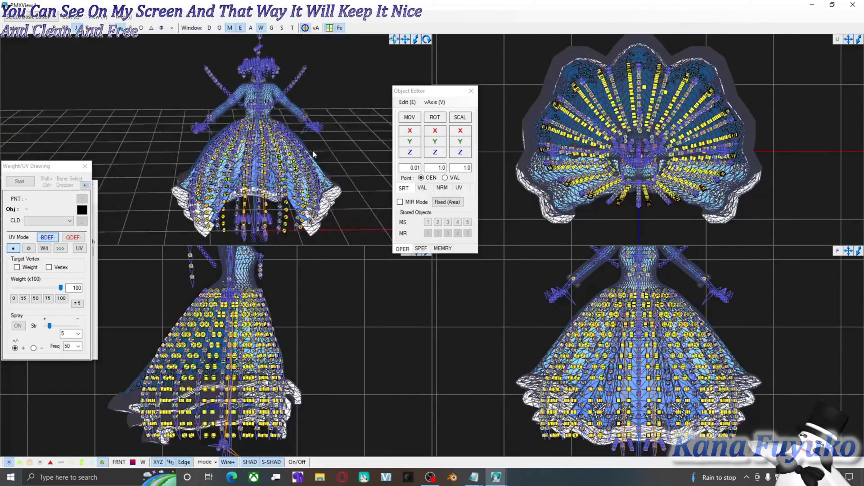
{"action": "right_click_drag", "start_coordinate": [281, 164], "coordinate": [267, 161]}
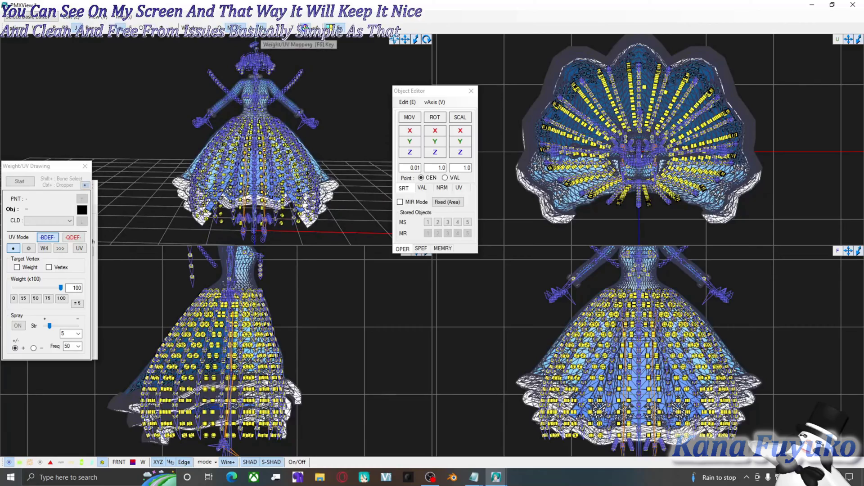
- Turn off multi-view mode and close the Object Editor and Weight/UV Drawing windows
{"action": "left_click", "coordinate": [118, 18]}
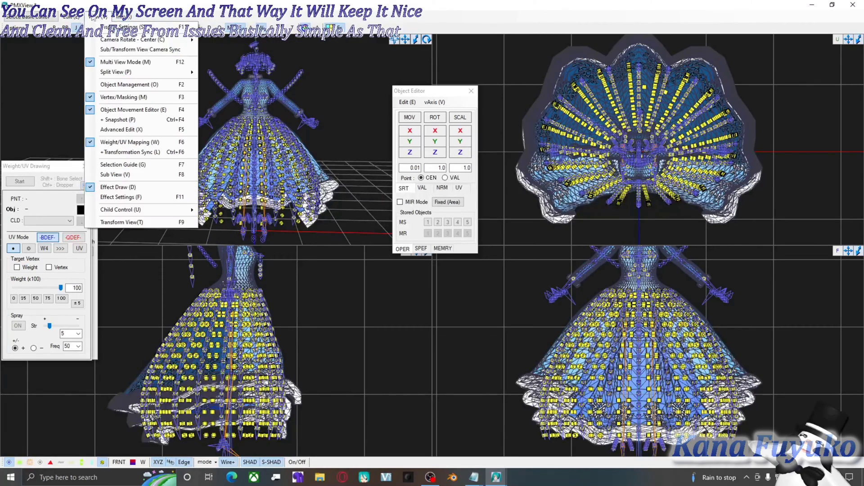
{"action": "left_click", "coordinate": [115, 62]}
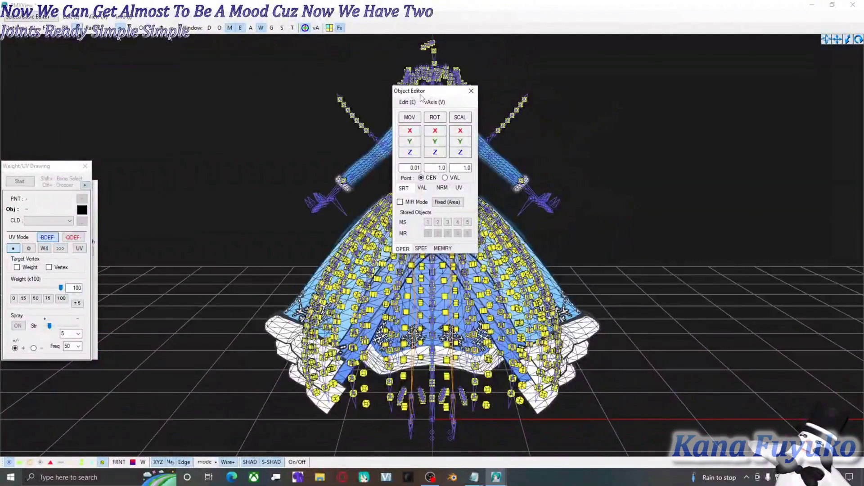
{"action": "left_click_drag", "start_coordinate": [420, 94], "coordinate": [181, 108]}
{"action": "left_click_drag", "start_coordinate": [67, 168], "coordinate": [137, 105]}
{"action": "left_click", "coordinate": [154, 105]}
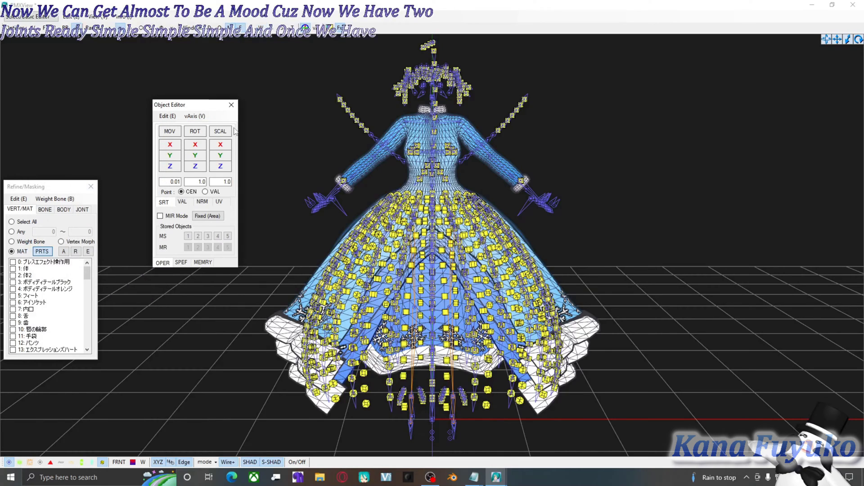
{"action": "left_click", "coordinate": [231, 105]}
{"action": "left_click_drag", "start_coordinate": [70, 188], "coordinate": [176, 93]}
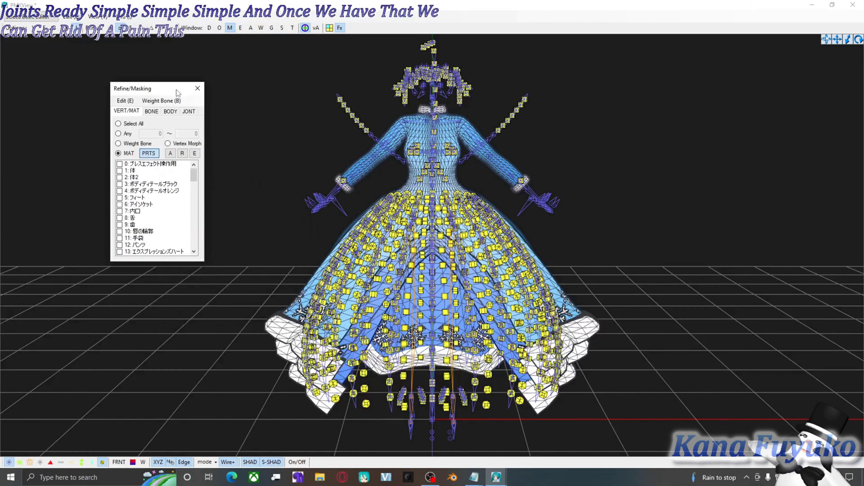
- Reduce the model view to a smaller window and arrange the PMXEditor window beside it, putting away the skirt plug-in
{"action": "left_click", "coordinate": [832, 4]}
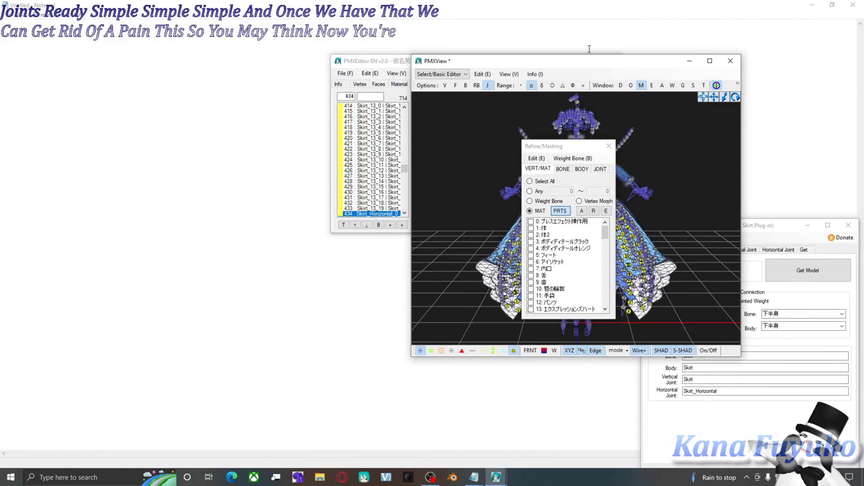
{"action": "left_click", "coordinate": [756, 236]}
{"action": "left_click_drag", "start_coordinate": [749, 230], "coordinate": [269, 172]}
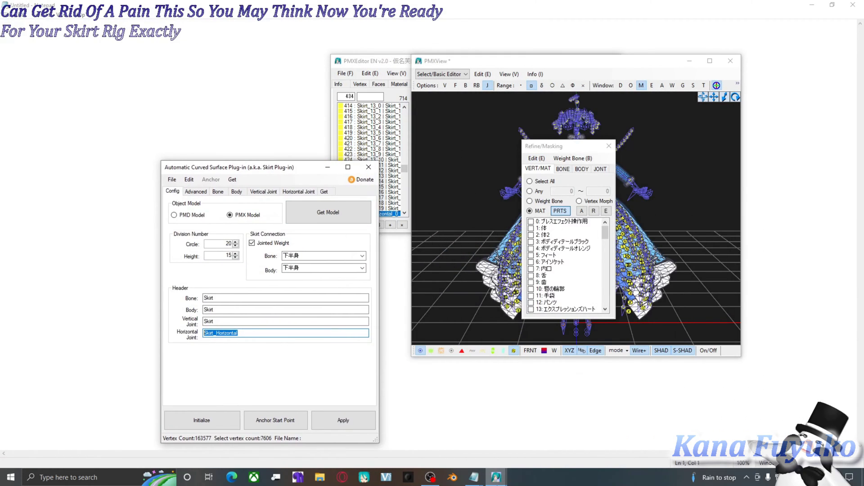
{"action": "mouse_move", "coordinate": [496, 478]}
{"action": "left_click", "coordinate": [466, 432]}
{"action": "left_click_drag", "start_coordinate": [407, 66], "coordinate": [171, 62]}
{"action": "left_click", "coordinate": [332, 292]}
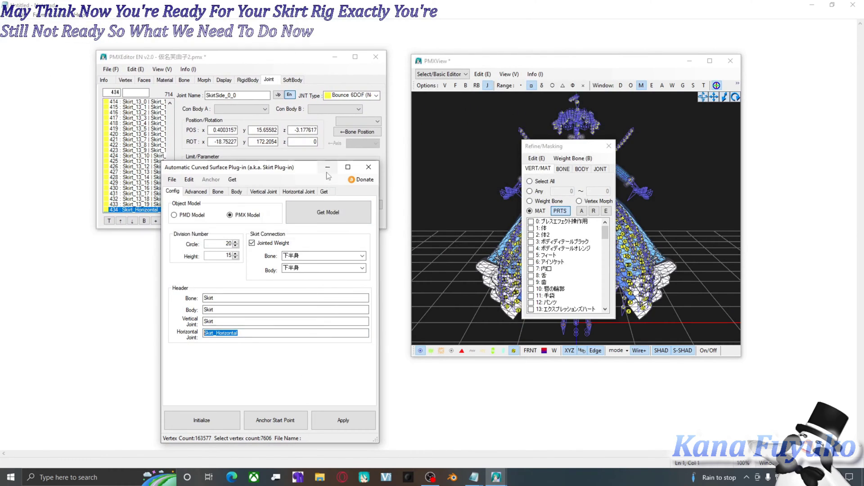
{"action": "left_click", "coordinate": [212, 163]}
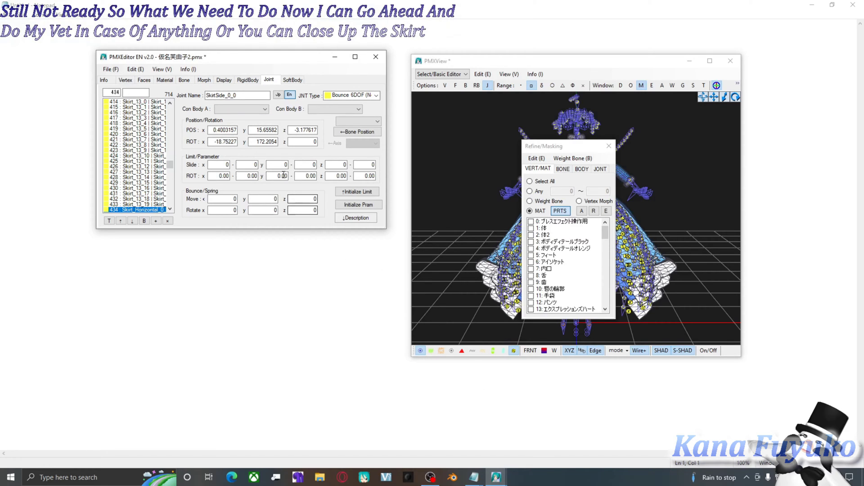
- Bring up the rigid body settings and locate the first skirt rigid body, Skirt_0_0, in the list
{"action": "left_click", "coordinate": [220, 82]}
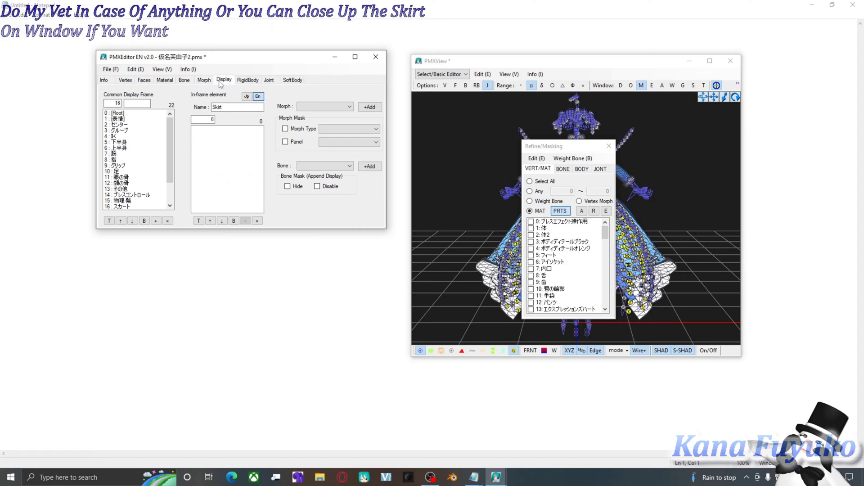
{"action": "left_click", "coordinate": [247, 79]}
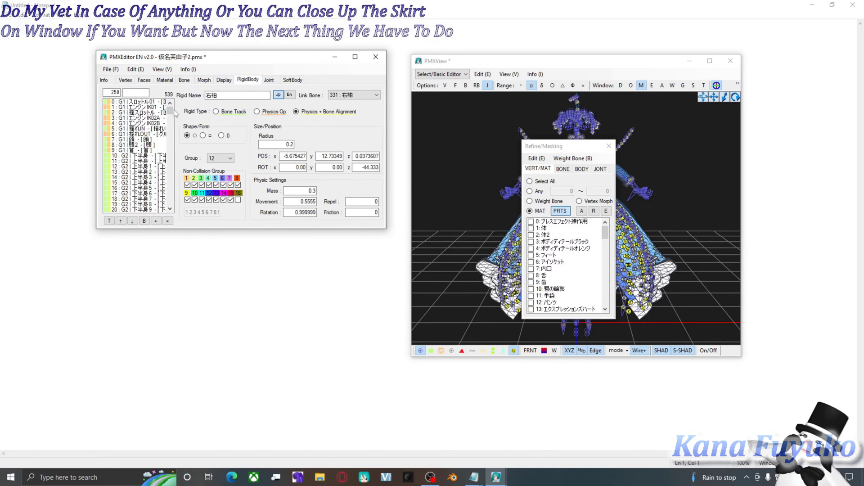
{"action": "left_click_drag", "start_coordinate": [170, 109], "coordinate": [170, 203]}
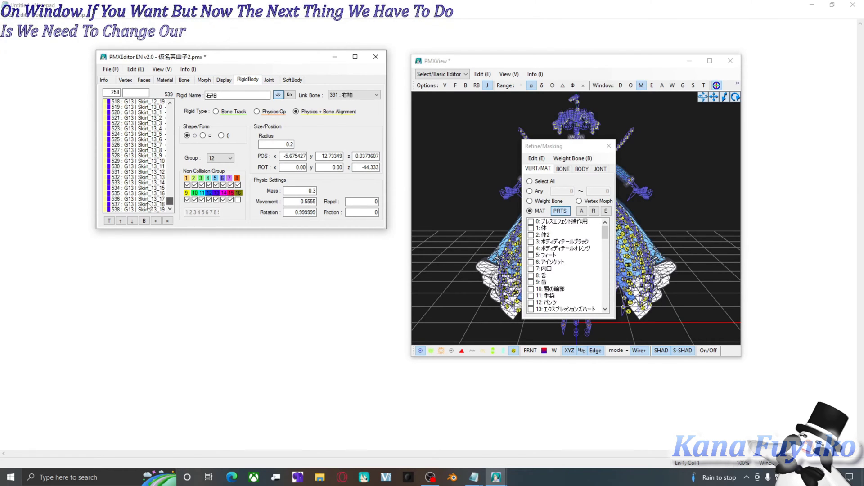
{"action": "scroll", "coordinate": [149, 206], "scroll_direction": "up", "scroll_amount": 20}
{"action": "left_click", "coordinate": [149, 155]}
{"action": "left_click", "coordinate": [159, 177]}
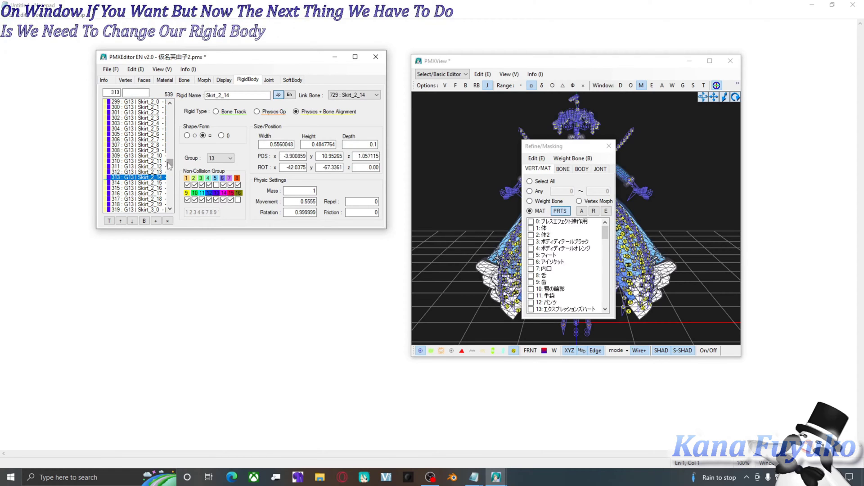
{"action": "left_click_drag", "start_coordinate": [169, 165], "coordinate": [170, 155]}
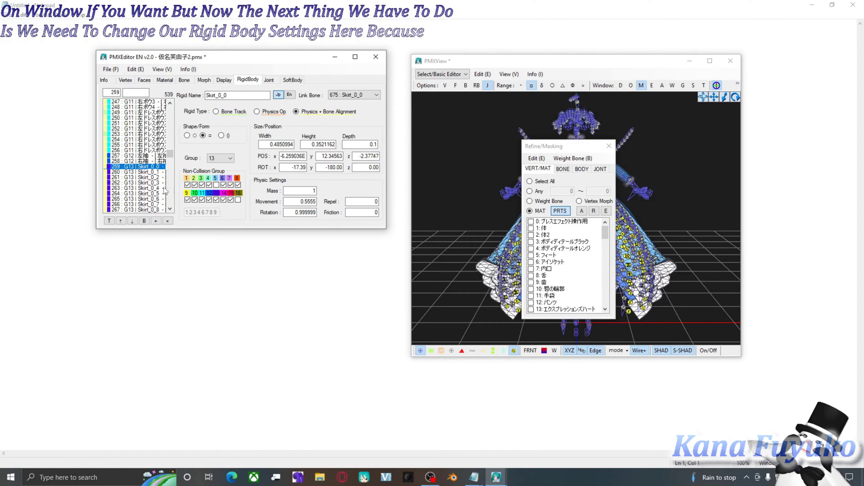
{"action": "scroll", "coordinate": [164, 192], "scroll_direction": "down", "scroll_amount": 3}
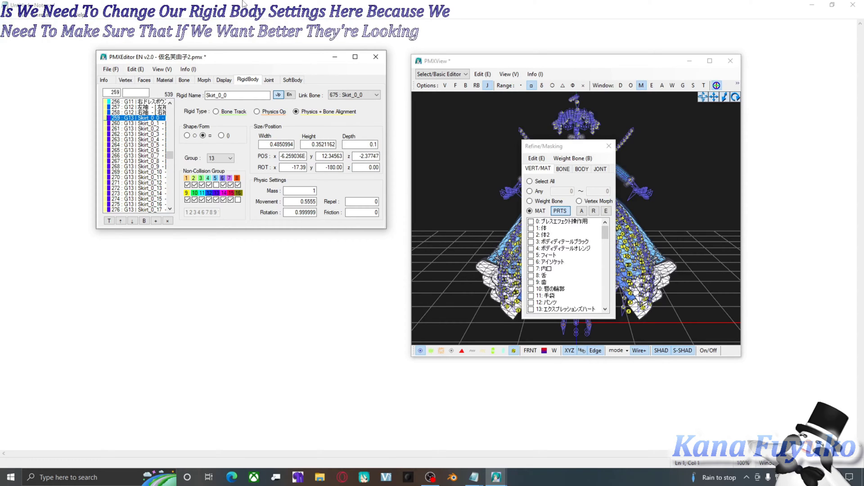
- Select all skirt bones from Skirt_0_0 through Skirt_14_19 and set their deform value to 2
{"action": "left_click", "coordinate": [185, 80]}
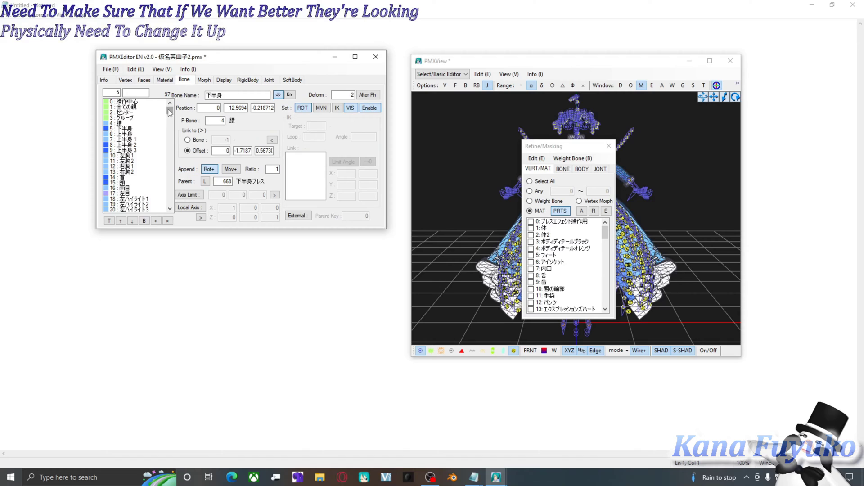
{"action": "left_click_drag", "start_coordinate": [169, 112], "coordinate": [170, 161]}
{"action": "left_click", "coordinate": [135, 167]}
{"action": "left_click", "coordinate": [163, 161]}
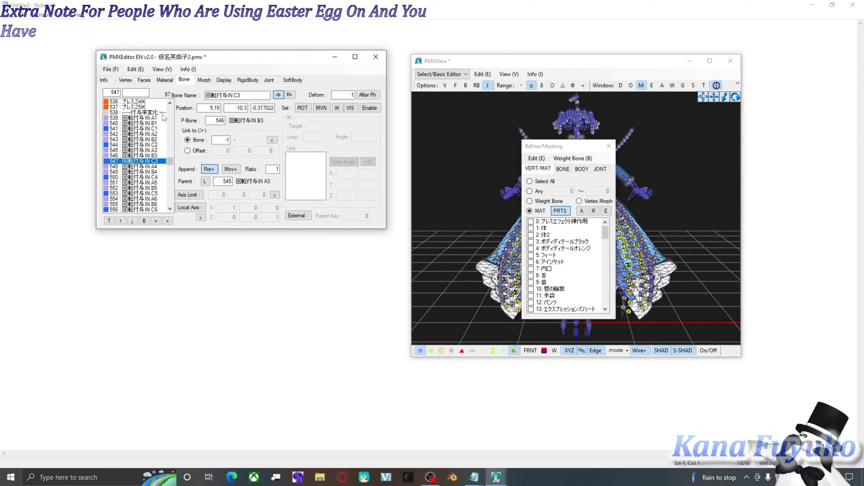
{"action": "left_click_drag", "start_coordinate": [135, 107], "coordinate": [137, 182]}
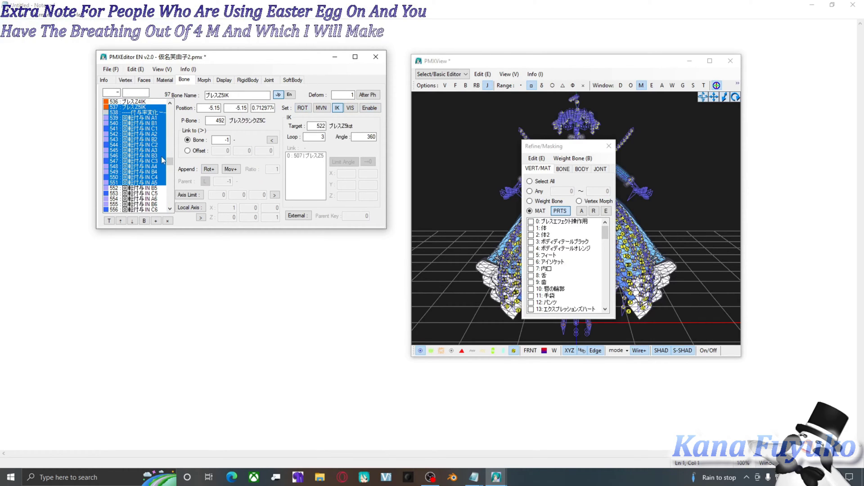
{"action": "left_click_drag", "start_coordinate": [168, 163], "coordinate": [170, 175]}
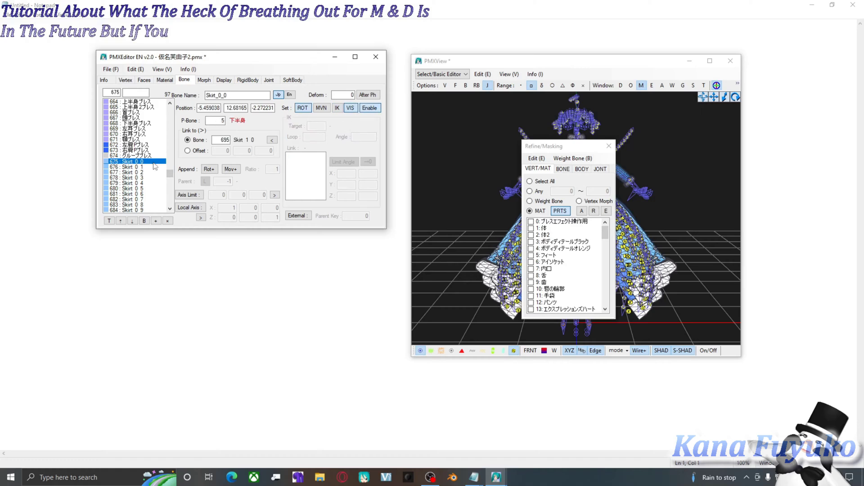
{"action": "left_click_drag", "start_coordinate": [169, 174], "coordinate": [168, 211]}
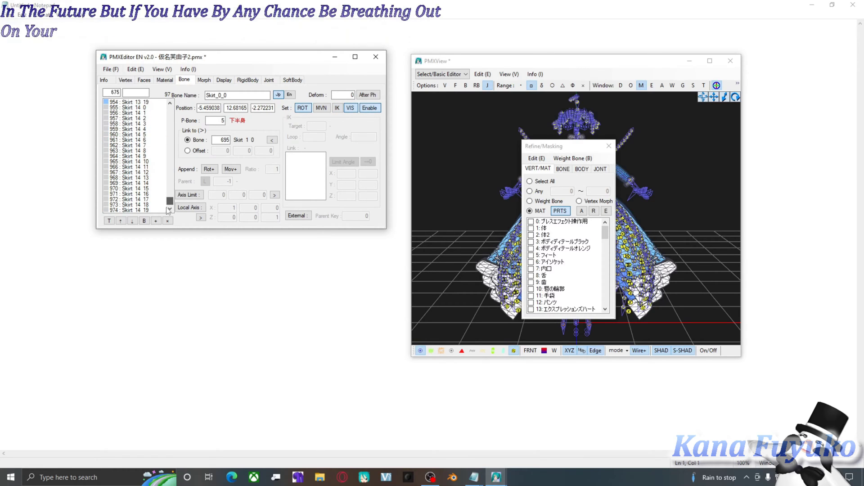
{"action": "left_click", "coordinate": [157, 210], "text": "shift"}
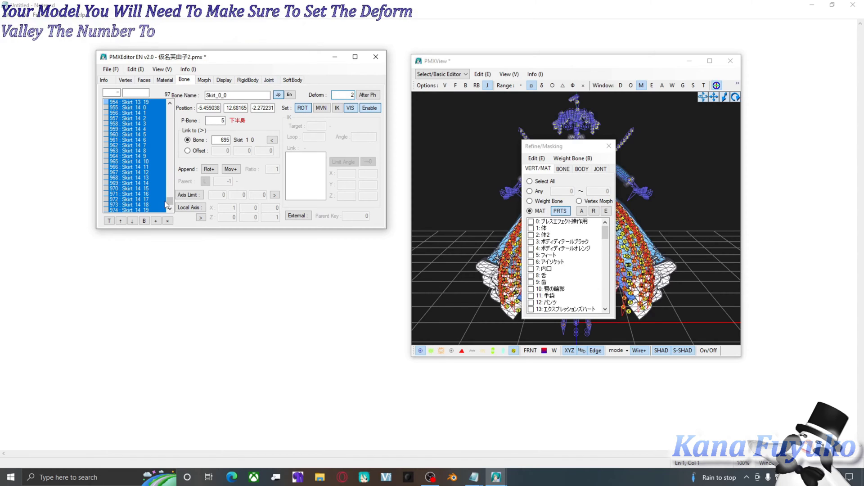
- Select all the breathing bones from ブレス親 through グループブレス and move them to the bottom of the bone list, below the skirt bones
{"action": "left_click_drag", "start_coordinate": [170, 207], "coordinate": [173, 170]}
{"action": "left_click_drag", "start_coordinate": [172, 172], "coordinate": [170, 147]}
{"action": "left_click", "coordinate": [136, 102]}
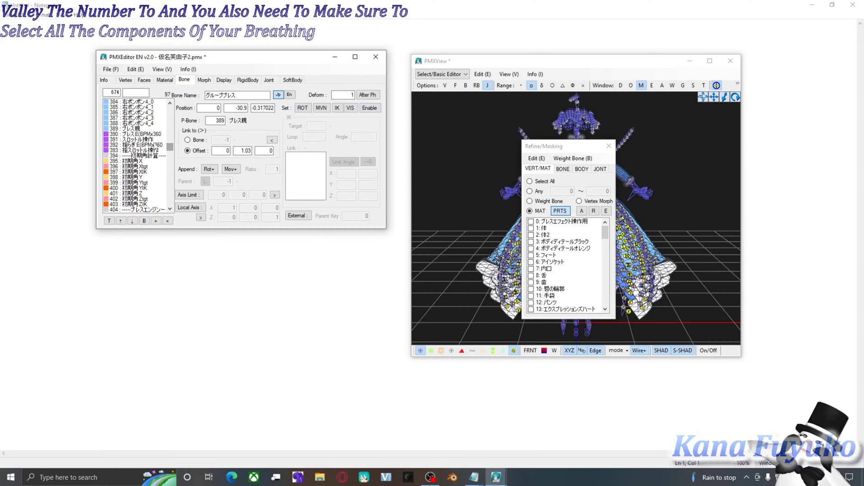
{"action": "left_click", "coordinate": [140, 129], "text": "shift"}
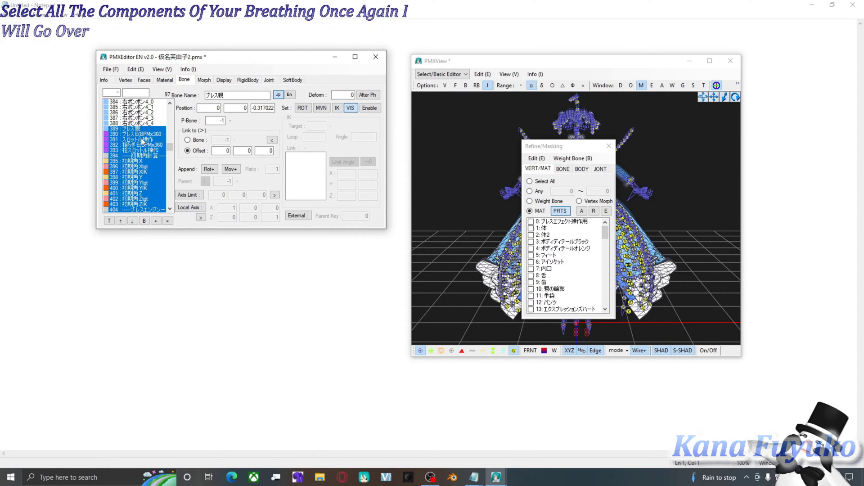
{"action": "left_click_drag", "start_coordinate": [170, 146], "coordinate": [162, 177]}
{"action": "scroll", "coordinate": [153, 173], "scroll_direction": "up", "scroll_amount": 20}
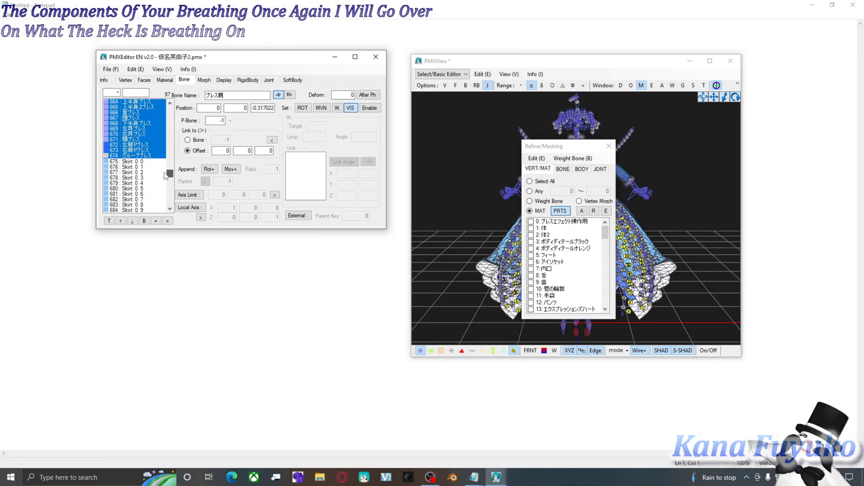
{"action": "left_click", "coordinate": [144, 221]}
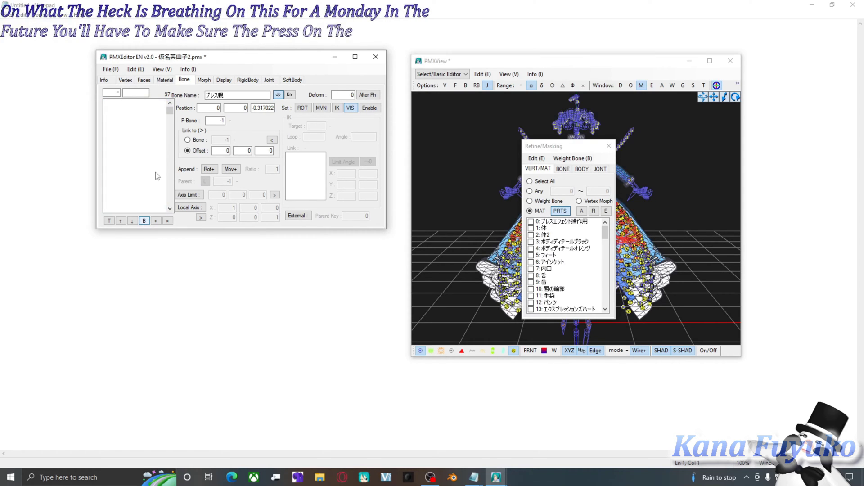
{"action": "left_click_drag", "start_coordinate": [170, 202], "coordinate": [172, 176]}
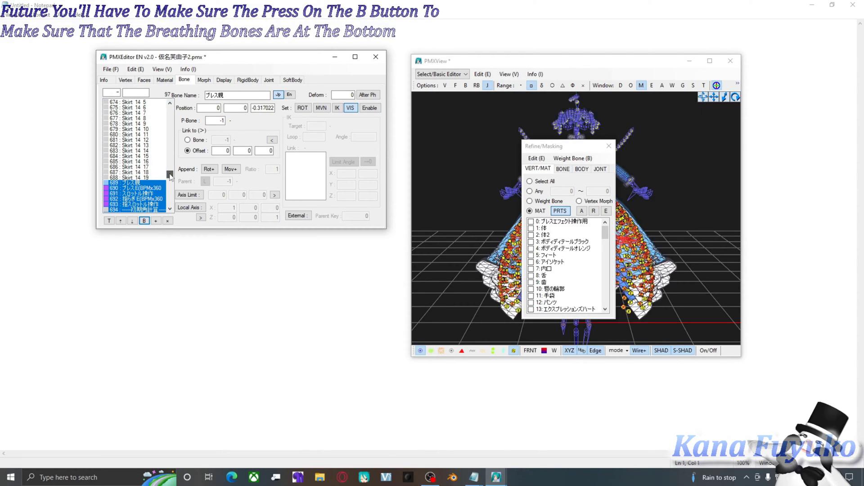
{"action": "left_click", "coordinate": [135, 178]}
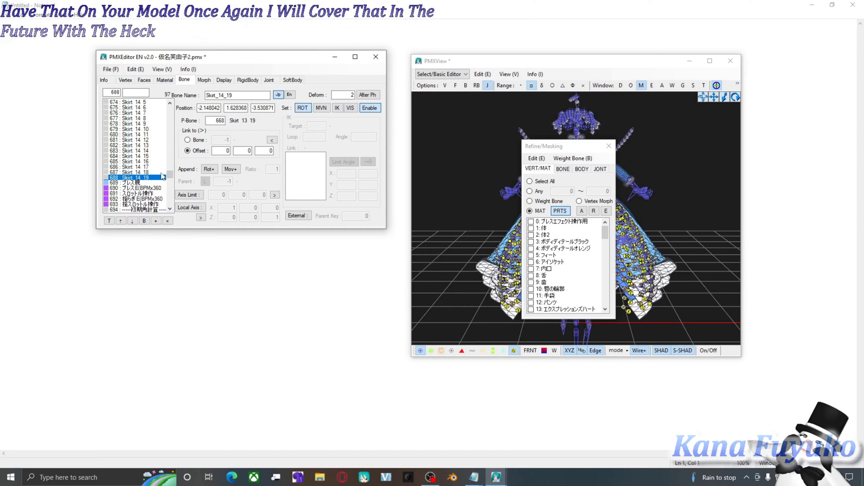
{"action": "left_click_drag", "start_coordinate": [170, 174], "coordinate": [168, 154]}
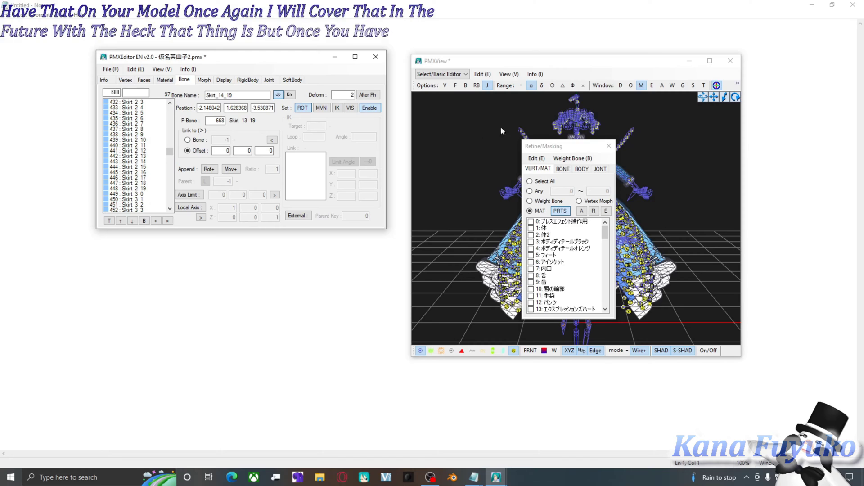
- Open the transform view, place it beside the bone list, and examine how the skirt bones sit on the model
{"action": "left_click", "coordinate": [703, 87]}
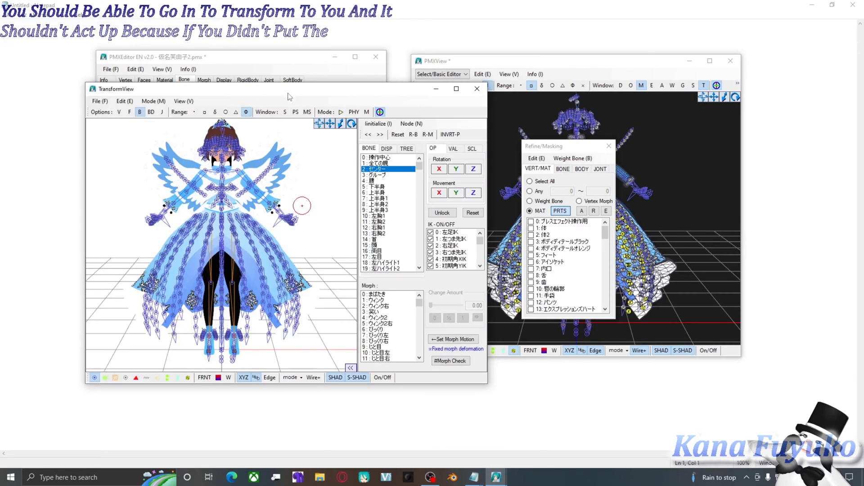
{"action": "left_click_drag", "start_coordinate": [289, 89], "coordinate": [436, 86]}
{"action": "left_click", "coordinate": [298, 215]}
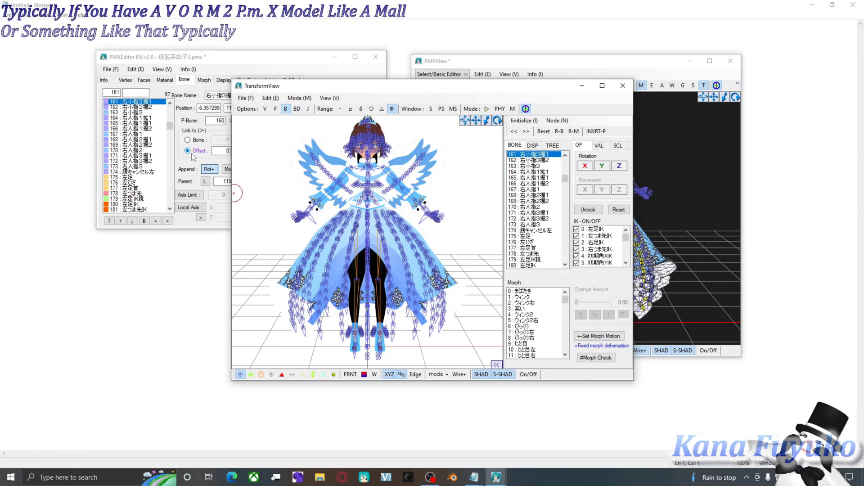
{"action": "left_click", "coordinate": [194, 157]}
{"action": "scroll", "coordinate": [140, 167], "scroll_direction": "down", "scroll_amount": 15}
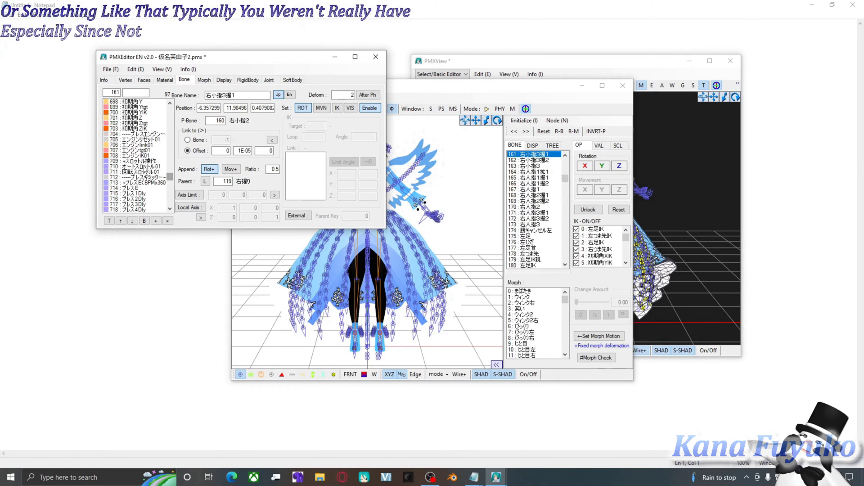
{"action": "left_click_drag", "start_coordinate": [170, 177], "coordinate": [170, 100]}
{"action": "left_click", "coordinate": [463, 91]}
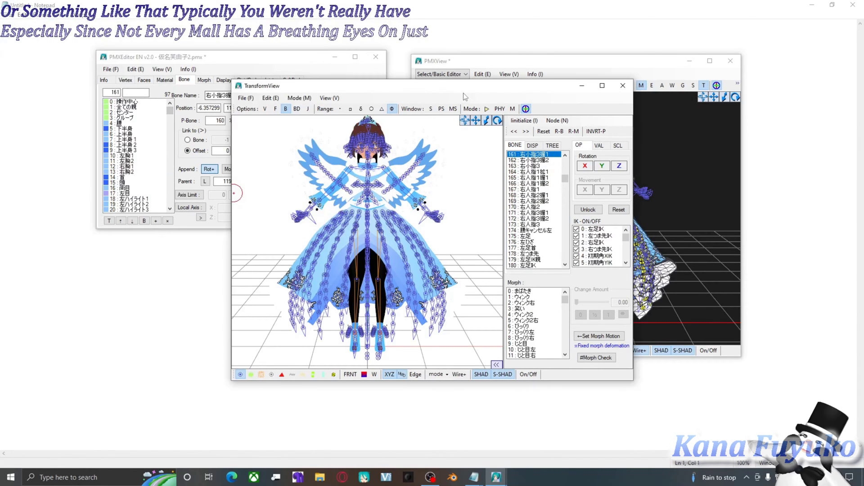
{"action": "right_click_drag", "start_coordinate": [392, 232], "coordinate": [412, 217]}
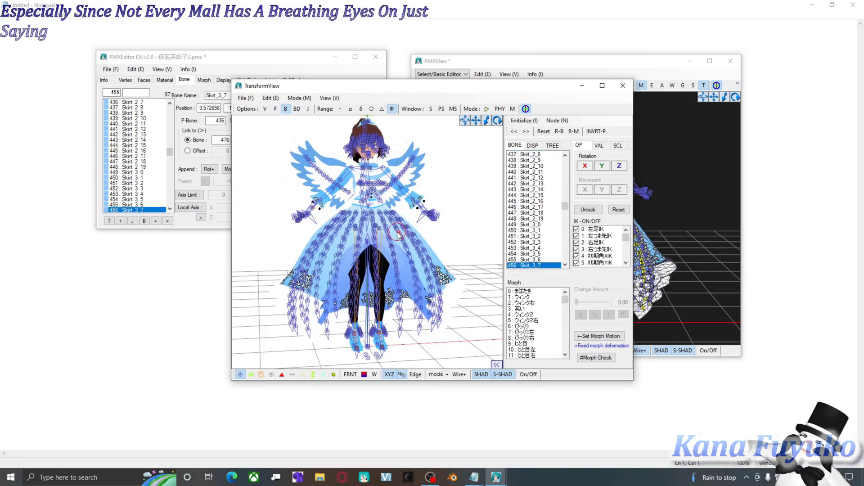
- Play the physics simulation and inspect how the lower end of the skirt bones behaves at the hem
{"action": "left_click", "coordinate": [487, 110]}
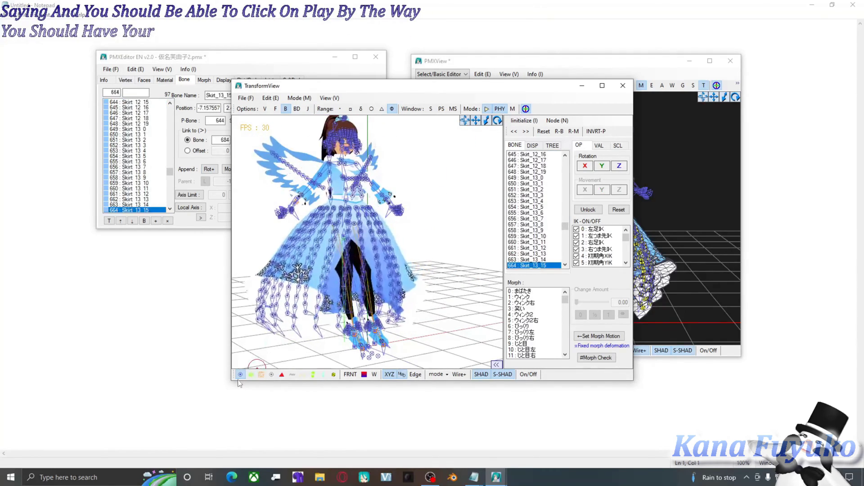
{"action": "scroll", "coordinate": [294, 293], "scroll_direction": "up", "scroll_amount": 5}
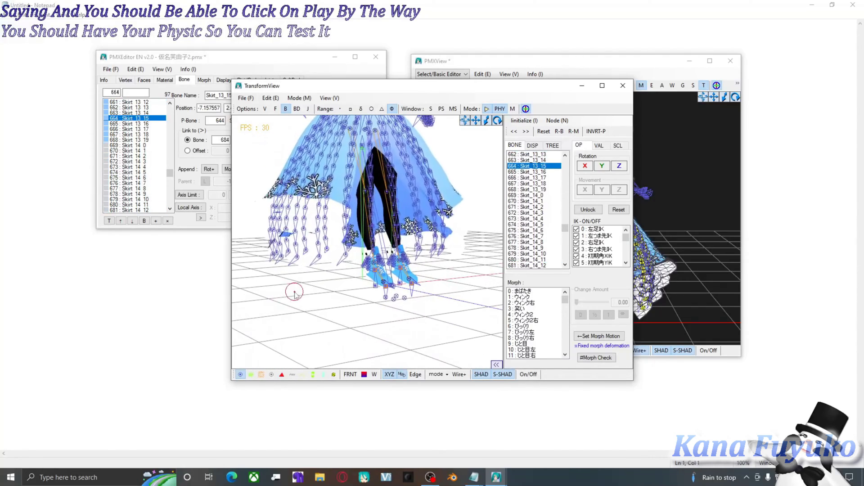
{"action": "scroll", "coordinate": [294, 294], "scroll_direction": "up", "scroll_amount": 3}
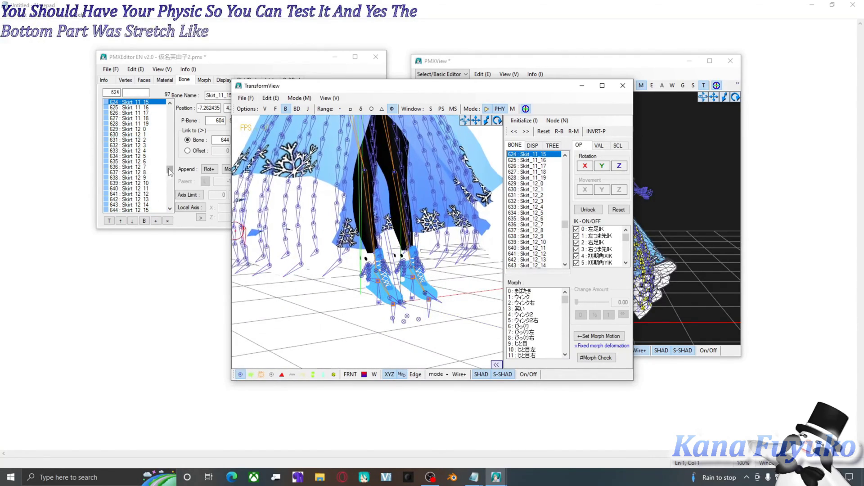
- Review the skirt's Skirt_13 bones and Skirt_14 end bones in the bone list, and close the transform view
{"action": "left_click_drag", "start_coordinate": [169, 172], "coordinate": [169, 176]}
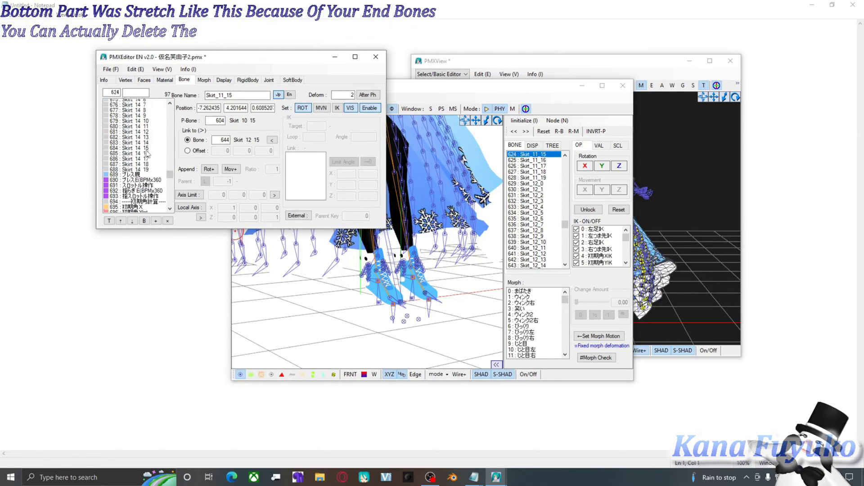
{"action": "scroll", "coordinate": [148, 154], "scroll_direction": "up", "scroll_amount": 7}
{"action": "left_click", "coordinate": [135, 134]}
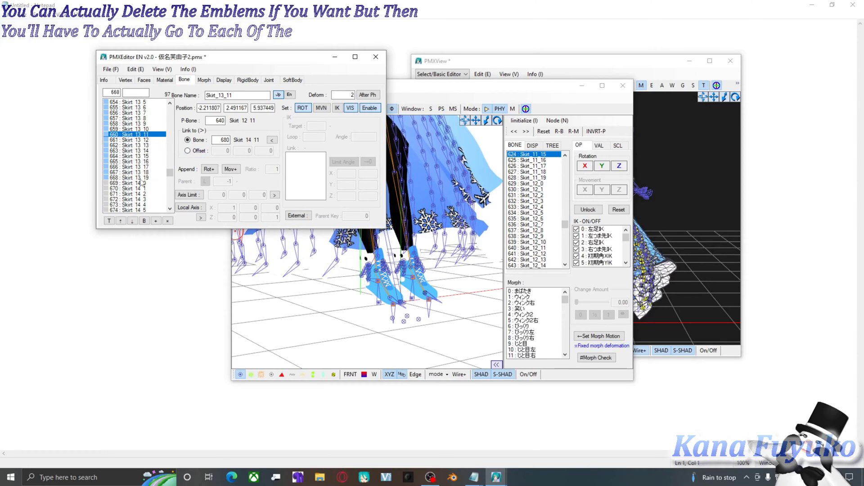
{"action": "left_click_drag", "start_coordinate": [141, 178], "coordinate": [191, 152]}
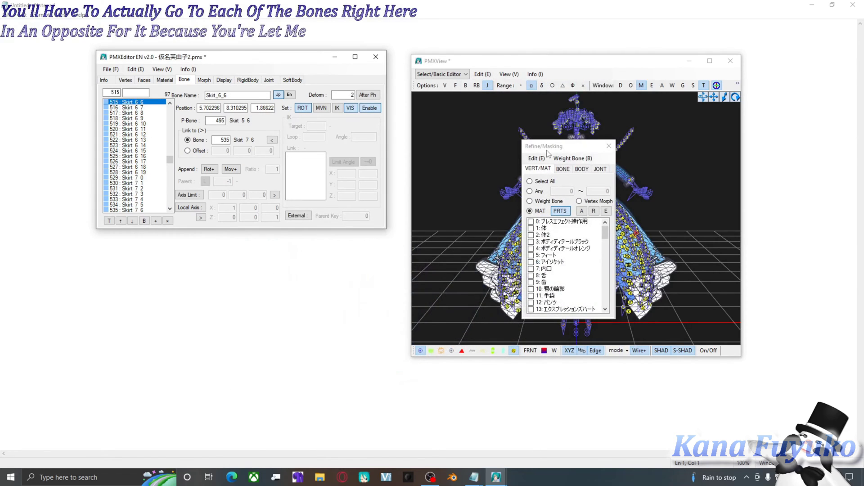
- Move the Refine/Masking window off the model view and display the bones instead of the joints
{"action": "left_click", "coordinate": [480, 177]}
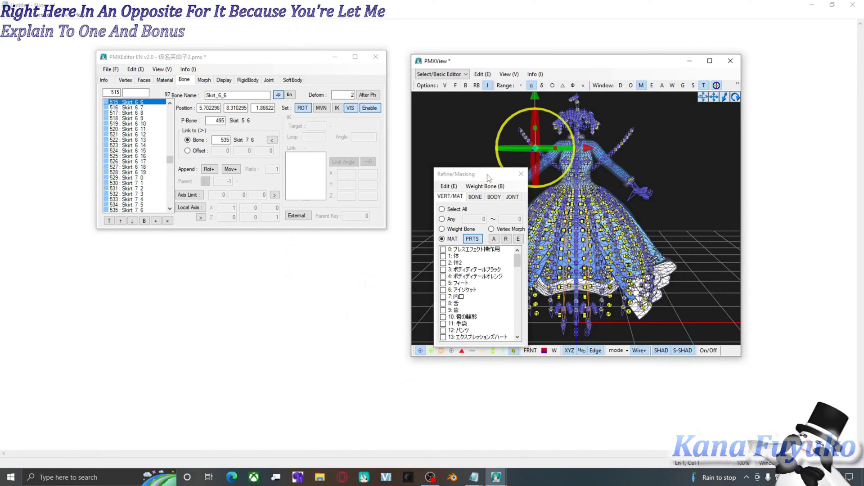
{"action": "left_click_drag", "start_coordinate": [488, 178], "coordinate": [278, 257]}
{"action": "left_click", "coordinate": [466, 147]}
{"action": "left_click", "coordinate": [465, 85]}
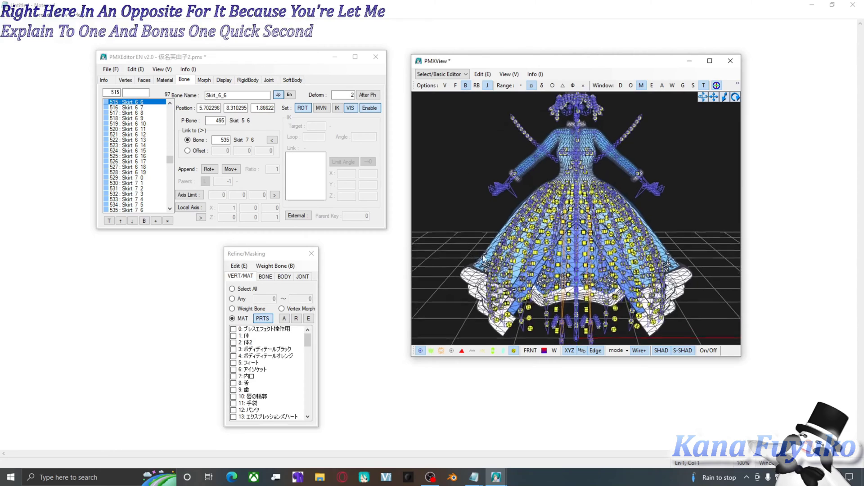
{"action": "right_click_drag", "start_coordinate": [484, 259], "coordinate": [407, 333]}
{"action": "left_click", "coordinate": [488, 85]}
- Try moving the Skirt_14_17 end bone at the ruffled hem, and undo the move
{"action": "scroll", "coordinate": [473, 248], "scroll_direction": "up", "scroll_amount": 5}
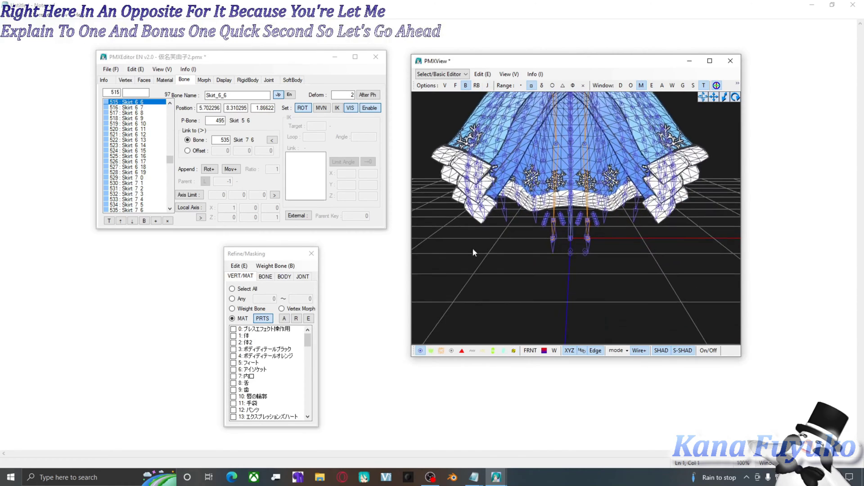
{"action": "scroll", "coordinate": [469, 241], "scroll_direction": "up", "scroll_amount": 6}
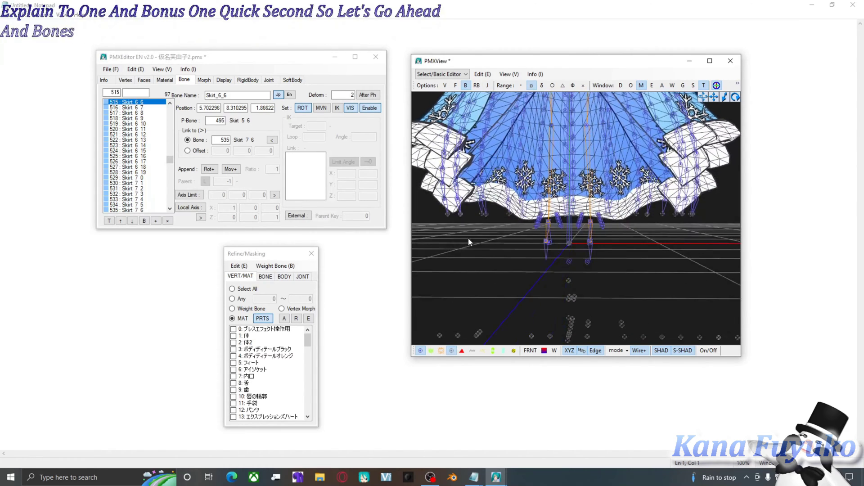
{"action": "right_click_drag", "start_coordinate": [490, 229], "coordinate": [509, 230]}
{"action": "left_click", "coordinate": [497, 225]}
{"action": "left_click_drag", "start_coordinate": [532, 238], "coordinate": [539, 205]}
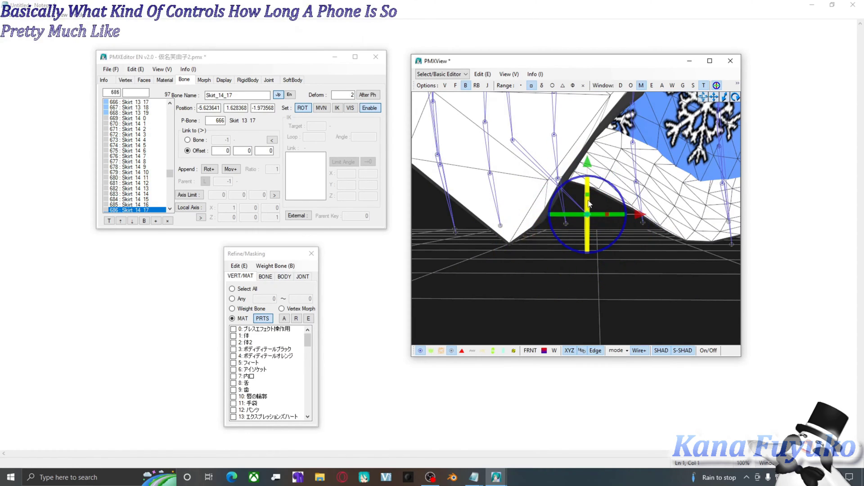
{"action": "key", "text": "ctrl+z"}
- Delete the row of Skirt_14 end bones below the skirt hem
{"action": "right_click_drag", "start_coordinate": [586, 285], "coordinate": [522, 221]}
{"action": "left_click_drag", "start_coordinate": [496, 216], "coordinate": [580, 243]}
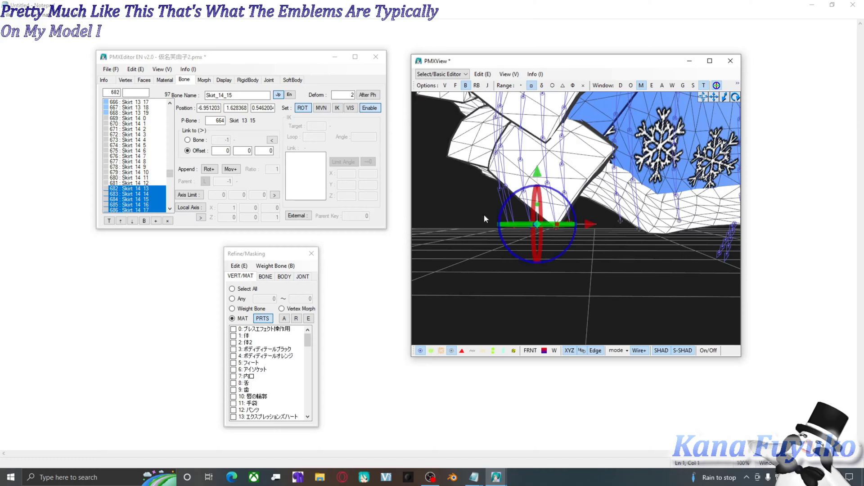
{"action": "scroll", "coordinate": [140, 140], "scroll_direction": "up", "scroll_amount": 3}
{"action": "left_click_drag", "start_coordinate": [143, 169], "coordinate": [145, 128]}
{"action": "left_click", "coordinate": [167, 221]}
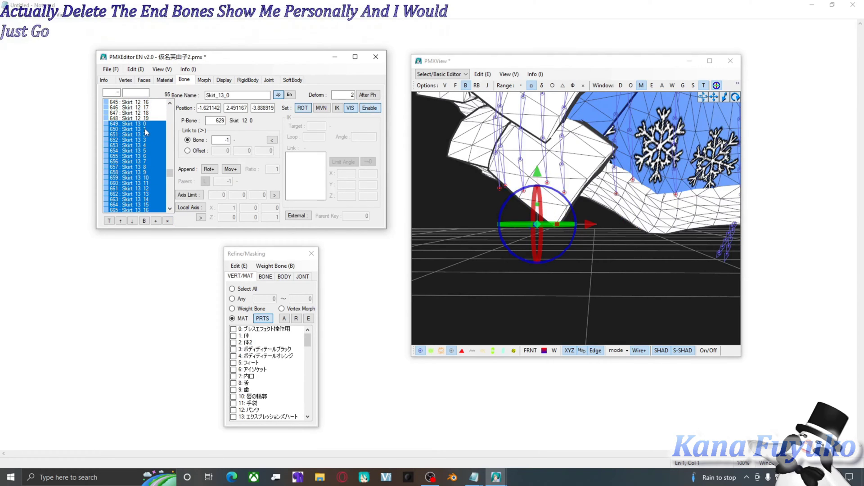
- Change the link of bones Skirt_13_0 to Skirt_13_19 to an offset with a Y value of -1
{"action": "scroll", "coordinate": [144, 129], "scroll_direction": "down", "scroll_amount": 2}
{"action": "left_click", "coordinate": [199, 151]}
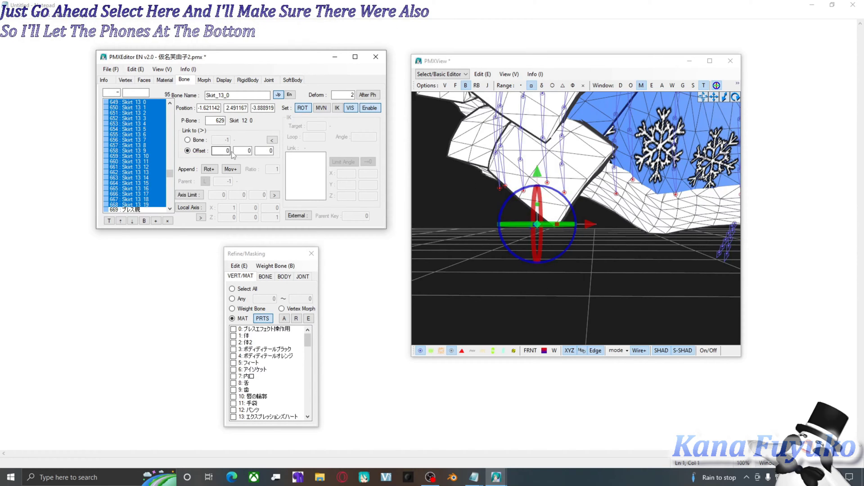
{"action": "type", "text": "-1"}
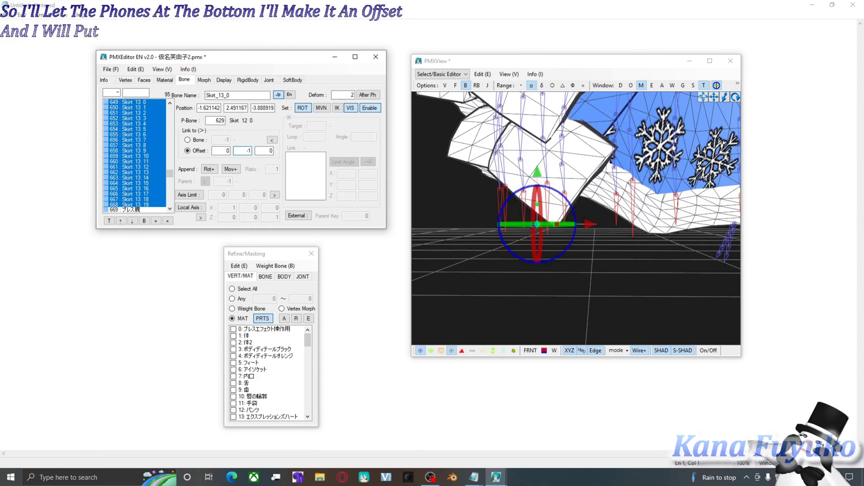
- Examine the offset tips of the lowest skirt bones around the hem and ruffles from several angles
{"action": "scroll", "coordinate": [497, 200], "scroll_direction": "down", "scroll_amount": 2}
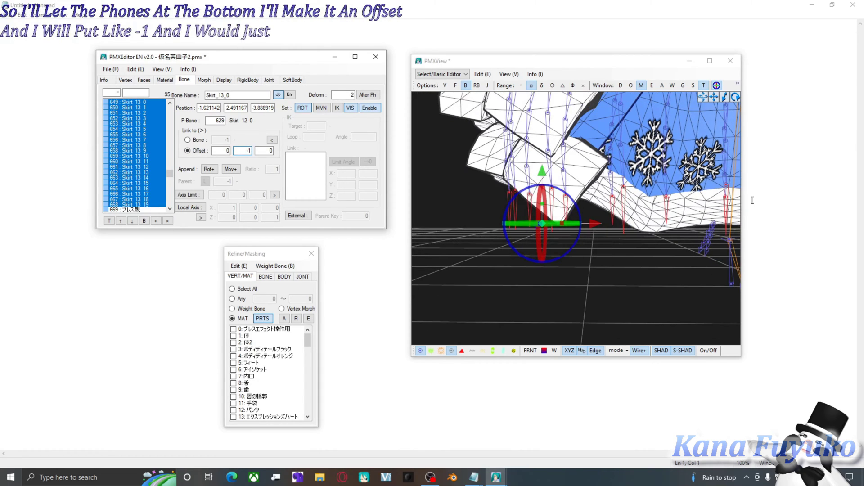
{"action": "scroll", "coordinate": [629, 197], "scroll_direction": "down", "scroll_amount": 3}
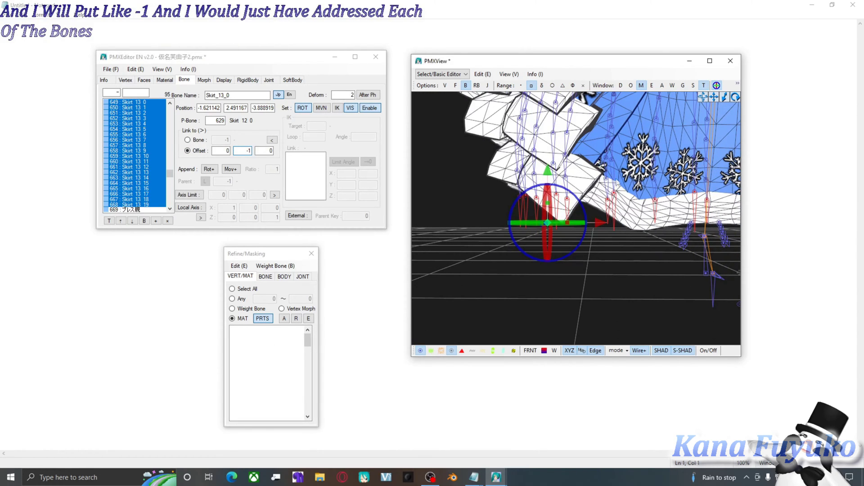
{"action": "left_click", "coordinate": [538, 205]}
{"action": "right_click_drag", "start_coordinate": [495, 225], "coordinate": [502, 261]}
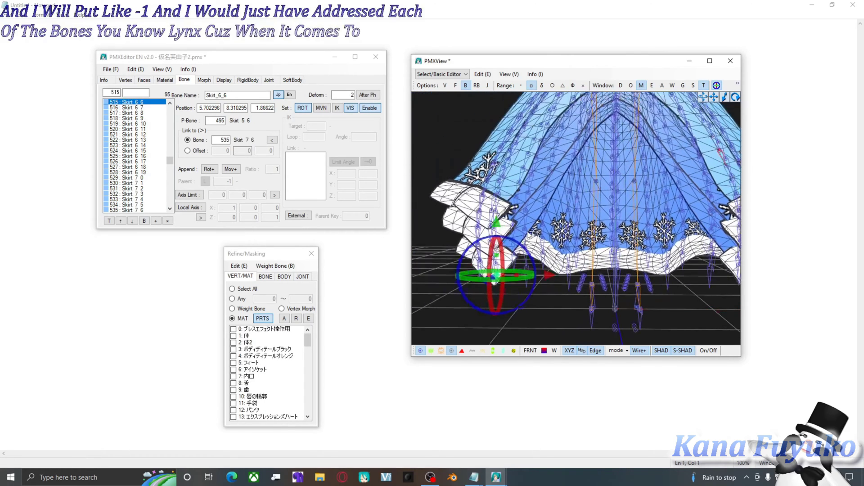
{"action": "right_click_drag", "start_coordinate": [532, 226], "coordinate": [538, 224]}
{"action": "left_click", "coordinate": [533, 318]}
{"action": "right_click_drag", "start_coordinate": [533, 318], "coordinate": [544, 246]}
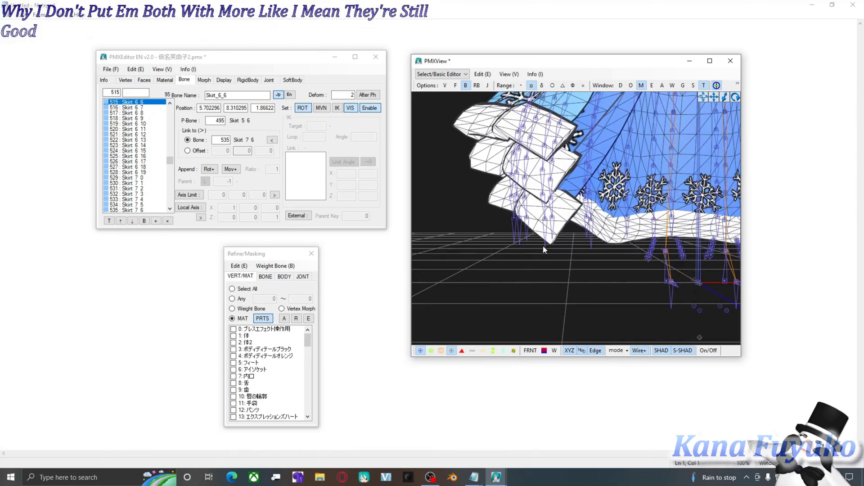
{"action": "right_click_drag", "start_coordinate": [511, 213], "coordinate": [500, 231]}
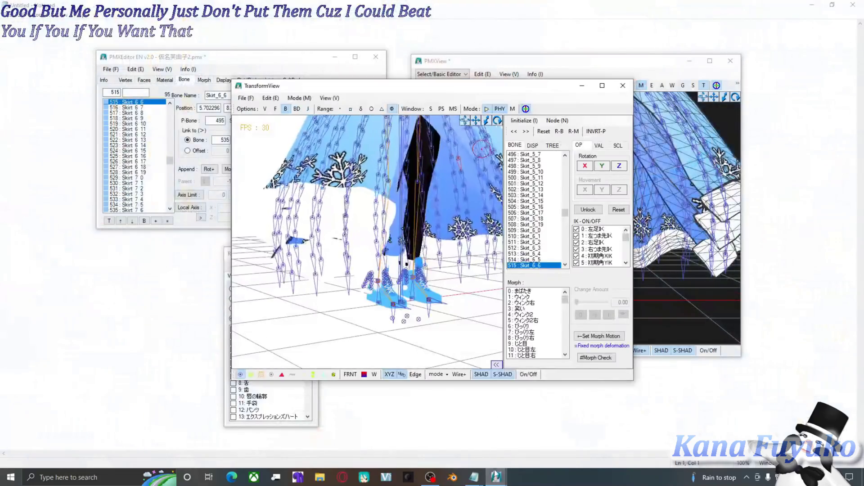
- Test the skirt physics in the transform view by moving the model with its センター bone, and close the view
{"action": "left_click", "coordinate": [394, 173]}
{"action": "left_click", "coordinate": [340, 160]}
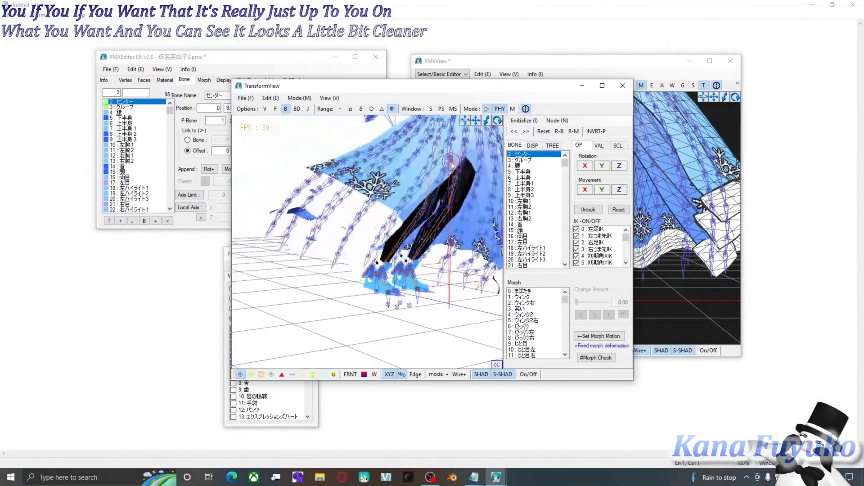
{"action": "left_click", "coordinate": [331, 225]}
{"action": "left_click", "coordinate": [338, 223]}
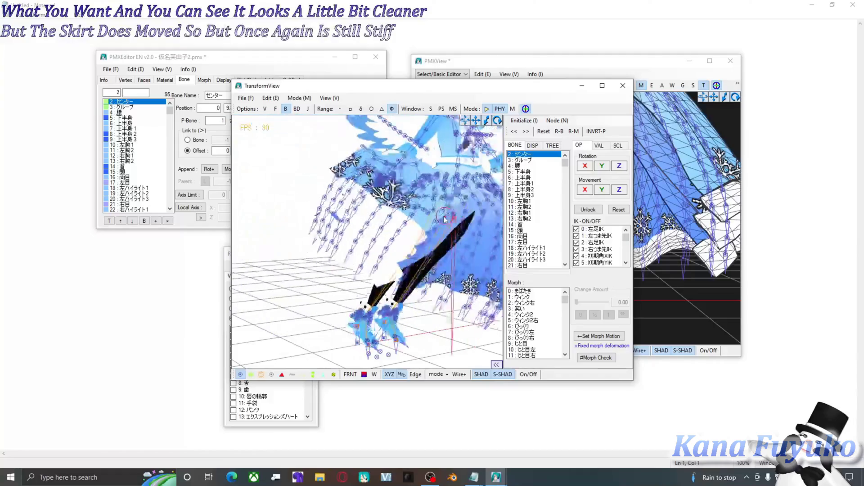
{"action": "left_click", "coordinate": [368, 184]}
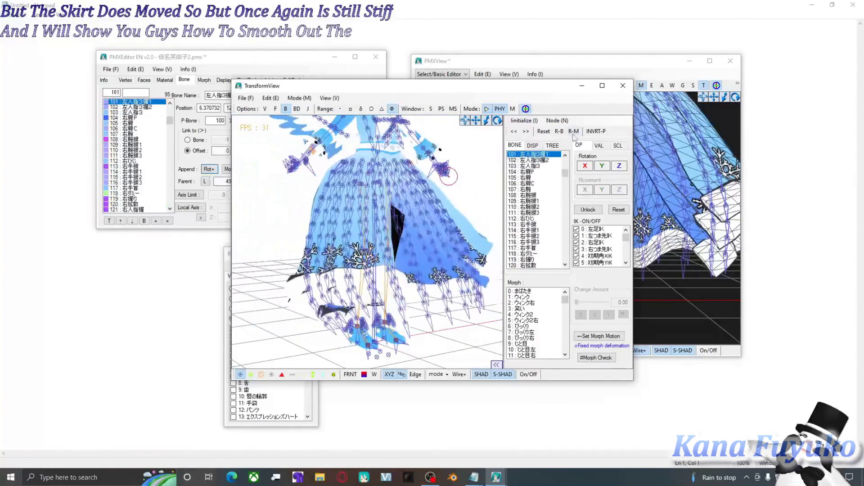
{"action": "left_click", "coordinate": [623, 85]}
- Review the limit and spring values of the skirt's vertical and horizontal joints, from Skirt_13_6 to SkirtSide_13_19
{"action": "left_click", "coordinate": [269, 80]}
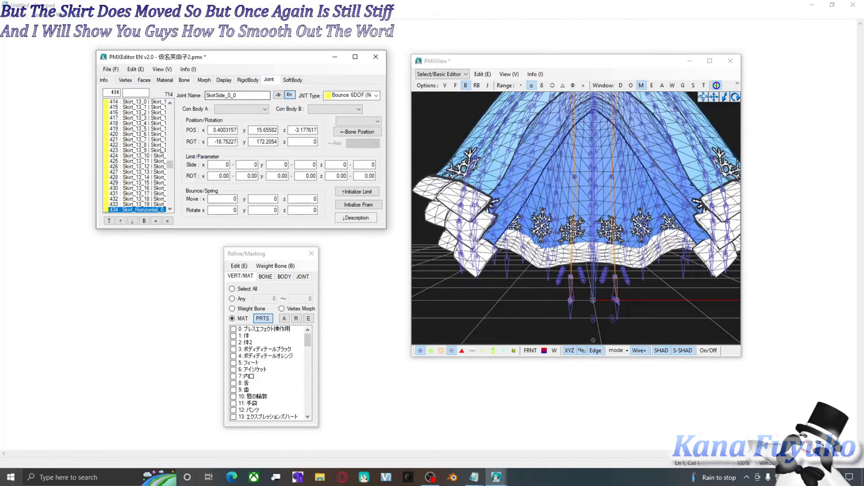
{"action": "left_click", "coordinate": [161, 177]}
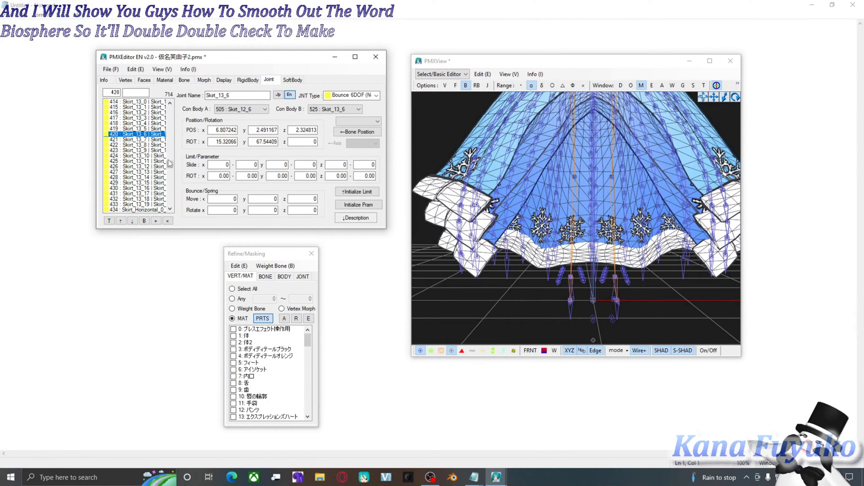
{"action": "left_click_drag", "start_coordinate": [170, 164], "coordinate": [170, 201]}
{"action": "left_click", "coordinate": [141, 134]}
{"action": "left_click", "coordinate": [140, 129]}
{"action": "left_click", "coordinate": [135, 117]}
{"action": "left_click", "coordinate": [135, 123], "text": "shift"}
{"action": "left_click", "coordinate": [158, 210]}
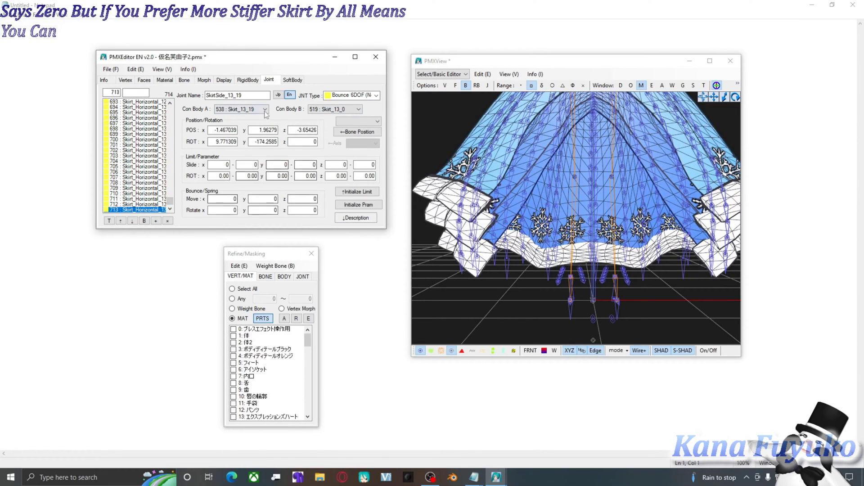
- Show the skirt's rigid body settings and compare them with the Bone 0 and Bone 1 values in the "15 Bone Set Up (Smooth Physics)" Notepad file
{"action": "left_click", "coordinate": [248, 79]}
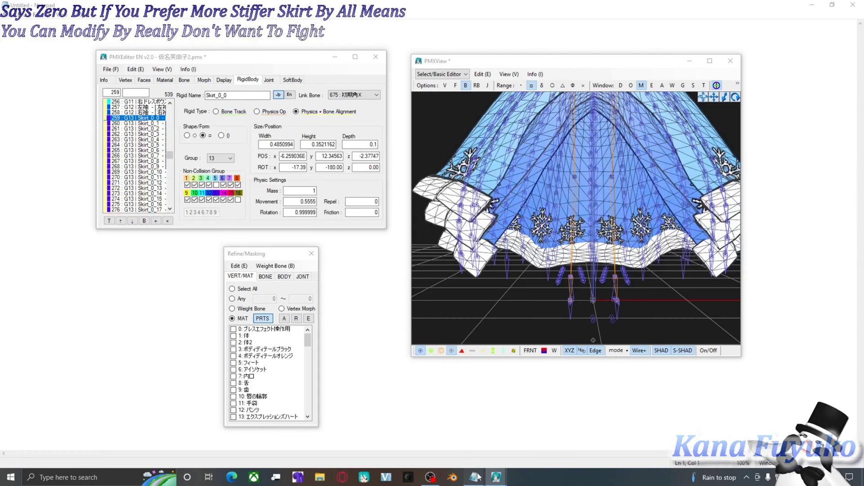
{"action": "mouse_move", "coordinate": [474, 477]}
{"action": "left_click", "coordinate": [429, 433]}
{"action": "left_click_drag", "start_coordinate": [464, 74], "coordinate": [481, 53]}
{"action": "scroll", "coordinate": [433, 229], "scroll_direction": "down", "scroll_amount": 4}
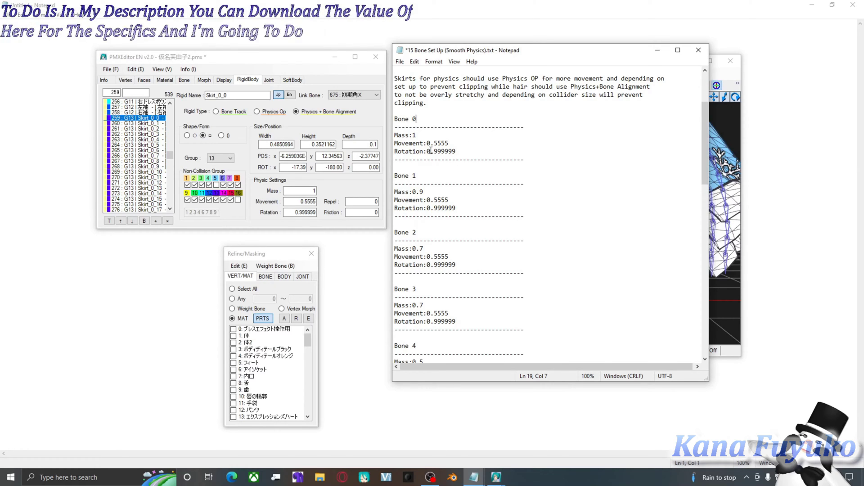
{"action": "left_click", "coordinate": [454, 143]}
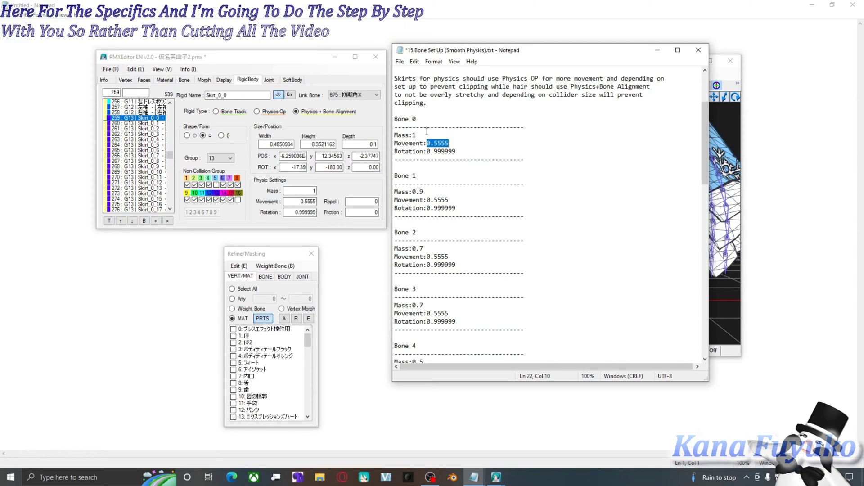
{"action": "left_click_drag", "start_coordinate": [435, 191], "coordinate": [409, 193]}
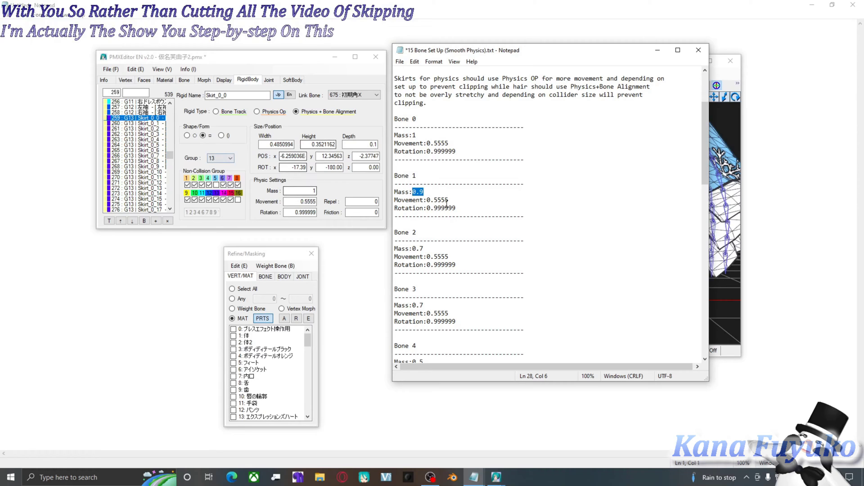
- Select the first row of skirt rigid bodies, Skirt_0_0 to Skirt_0_19
{"action": "left_click_drag", "start_coordinate": [157, 119], "coordinate": [164, 167]}
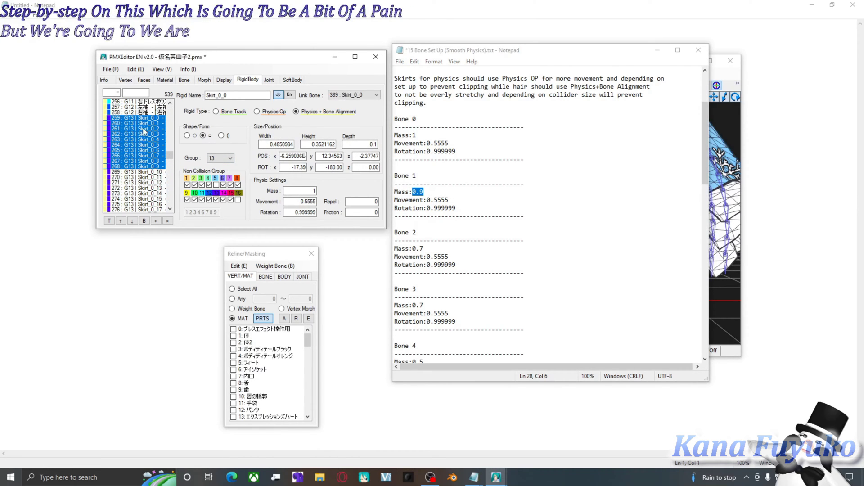
{"action": "scroll", "coordinate": [155, 123], "scroll_direction": "down", "scroll_amount": 1}
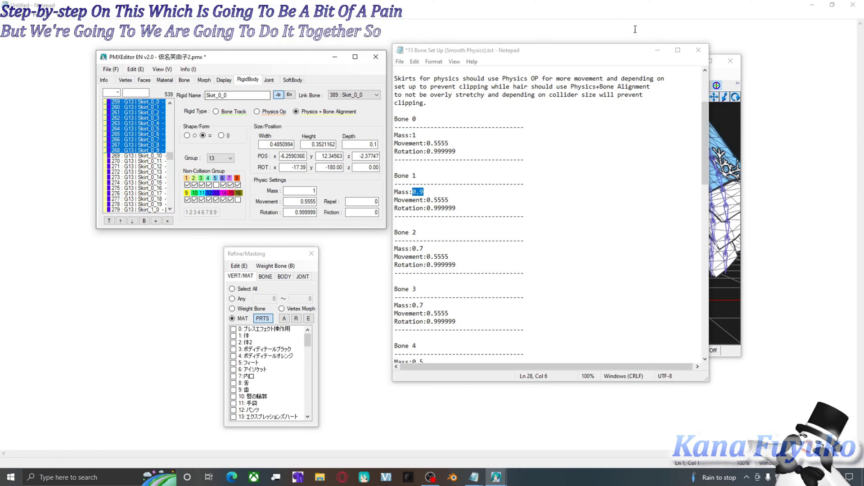
{"action": "scroll", "coordinate": [135, 158], "scroll_direction": "up", "scroll_amount": 2}
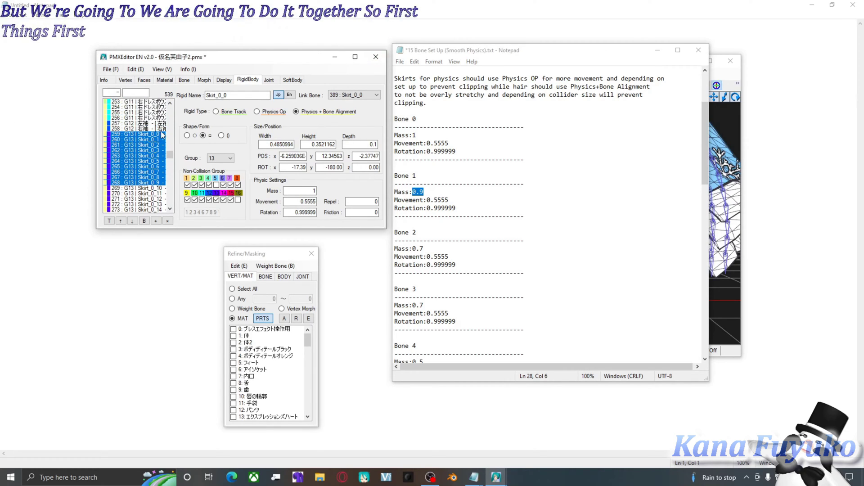
{"action": "left_click_drag", "start_coordinate": [156, 134], "coordinate": [161, 156]}
{"action": "scroll", "coordinate": [149, 144], "scroll_direction": "up", "scroll_amount": 3}
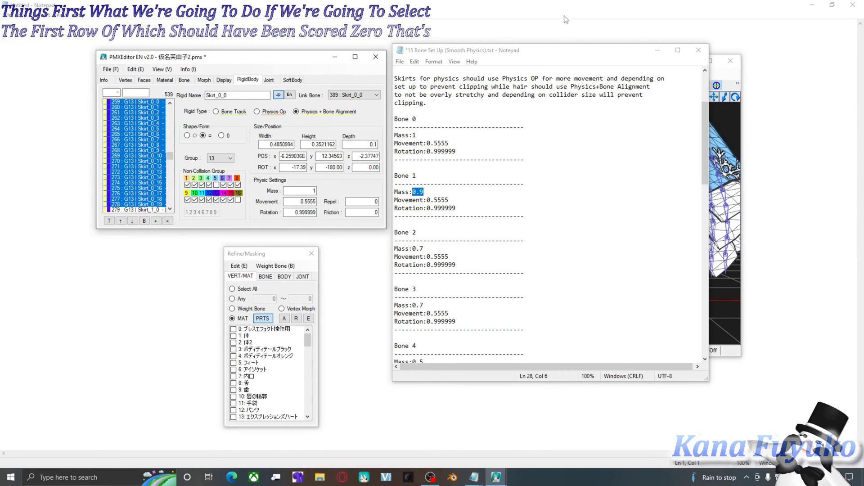
- Display the rigid bodies on the model, examine the selected row at the waist, and place the notes beside the rigid body list
{"action": "left_click_drag", "start_coordinate": [549, 50], "coordinate": [360, 211]}
{"action": "left_click", "coordinate": [471, 92]}
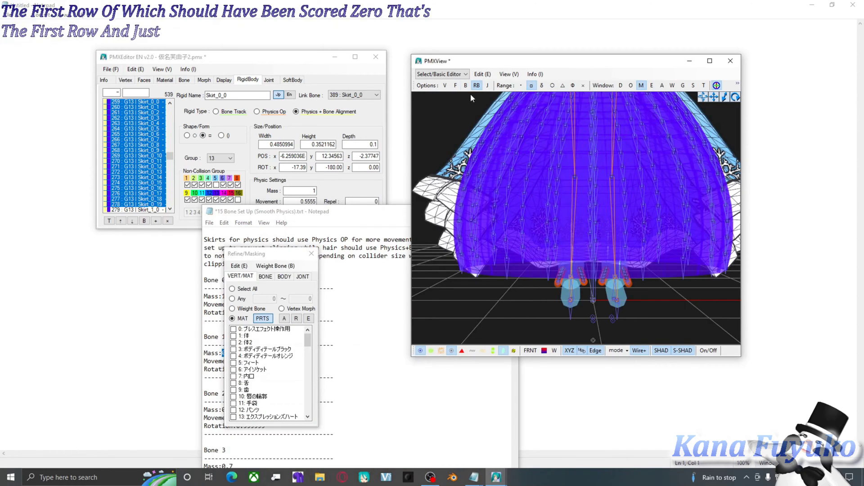
{"action": "right_click_drag", "start_coordinate": [471, 94], "coordinate": [510, 219]}
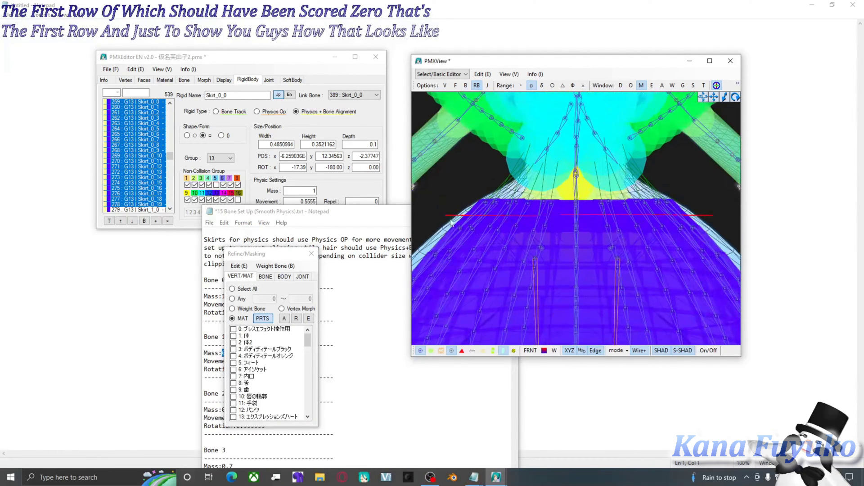
{"action": "right_click_drag", "start_coordinate": [562, 206], "coordinate": [578, 204]}
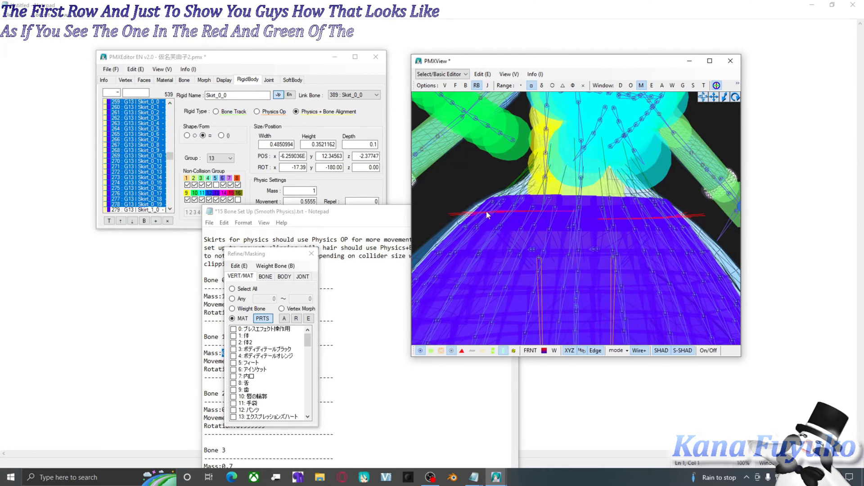
{"action": "left_click_drag", "start_coordinate": [325, 219], "coordinate": [519, 102]}
{"action": "scroll", "coordinate": [160, 170], "scroll_direction": "down", "scroll_amount": 1}
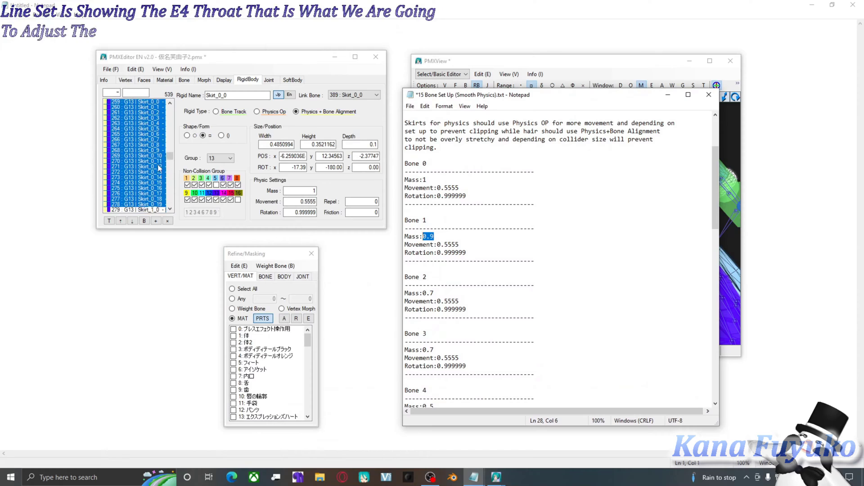
- Set rigid bodies Skirt_0_0 to Skirt_0_19 to the Bone Track type and mark the matching Bone 0 heading in the notes
{"action": "left_click", "coordinate": [227, 113]}
{"action": "scroll", "coordinate": [116, 166], "scroll_direction": "up", "scroll_amount": 1}
{"action": "scroll", "coordinate": [115, 167], "scroll_direction": "down", "scroll_amount": 1}
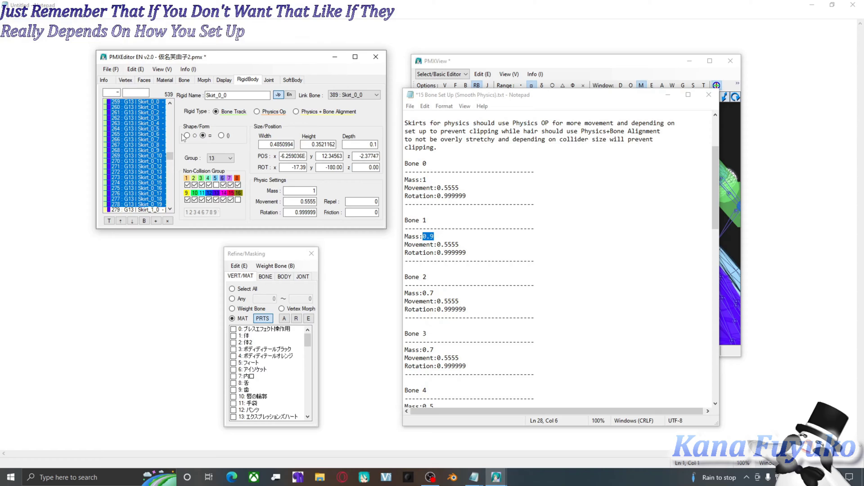
{"action": "left_click", "coordinate": [313, 113]}
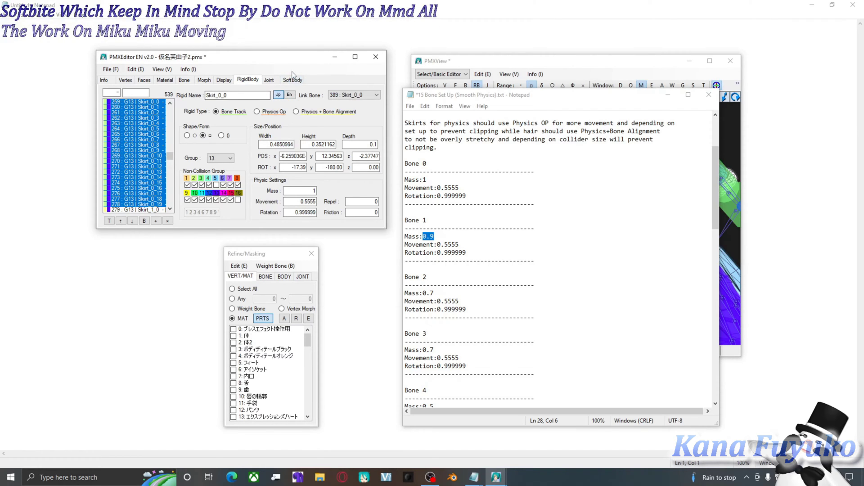
{"action": "scroll", "coordinate": [144, 165], "scroll_direction": "up", "scroll_amount": 1}
{"action": "scroll", "coordinate": [145, 165], "scroll_direction": "down", "scroll_amount": 2}
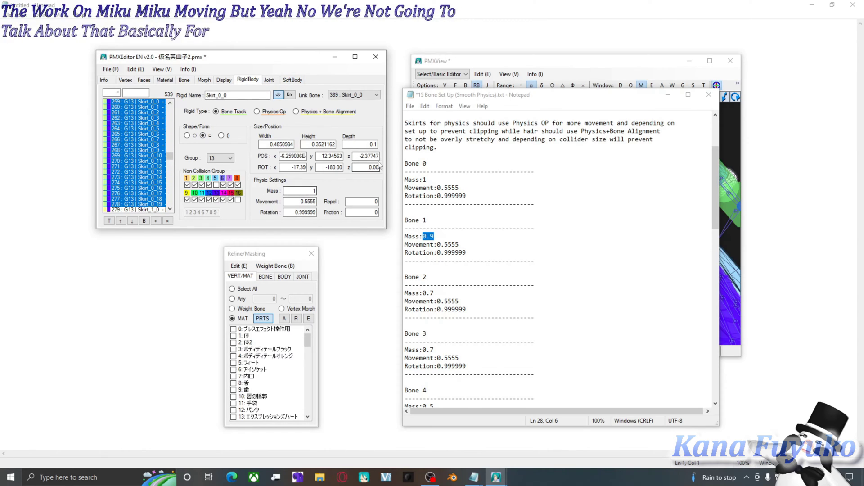
{"action": "left_click", "coordinate": [428, 165]}
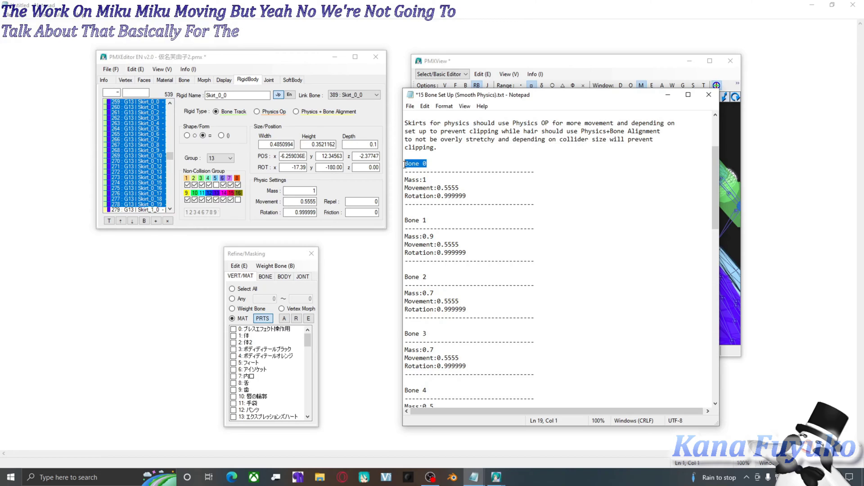
{"action": "left_click_drag", "start_coordinate": [424, 163], "coordinate": [404, 164]}
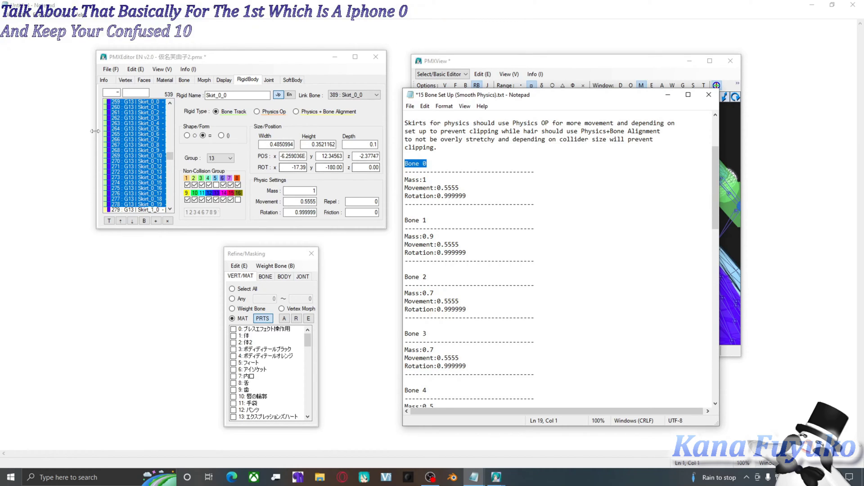
- Set the mass of rigid bodies Skirt_1_0 to Skirt_1_19 to 0.9, copied from the Bone 1 entry in the notes
{"action": "scroll", "coordinate": [126, 157], "scroll_direction": "up", "scroll_amount": 1}
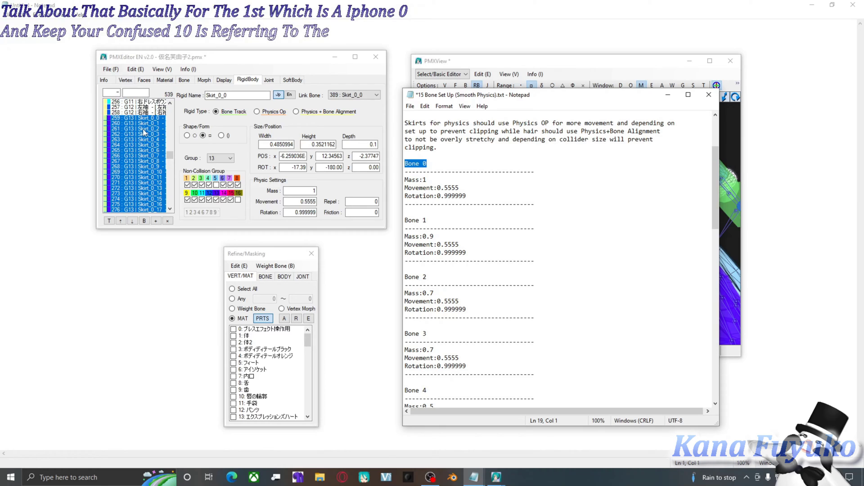
{"action": "scroll", "coordinate": [146, 111], "scroll_direction": "down", "scroll_amount": 1}
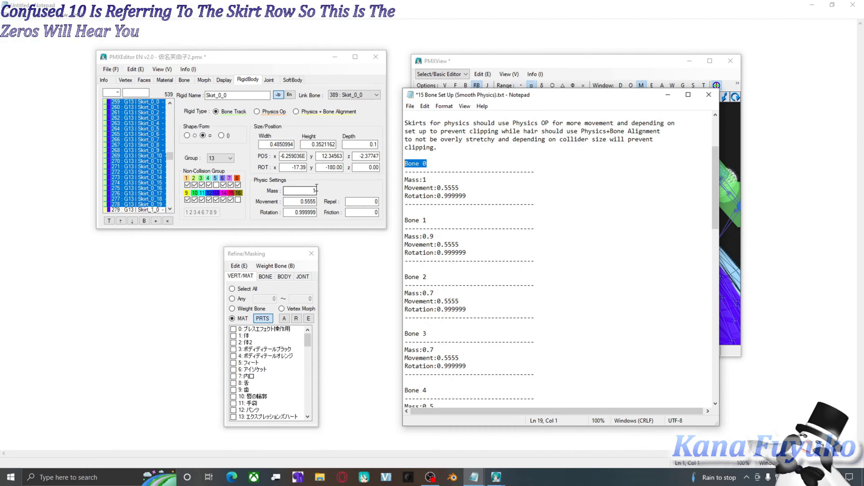
{"action": "scroll", "coordinate": [108, 151], "scroll_direction": "down", "scroll_amount": 4}
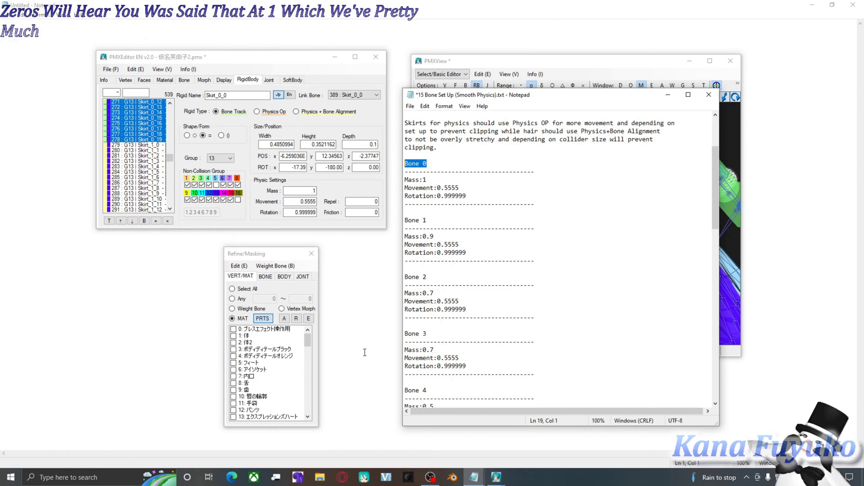
{"action": "scroll", "coordinate": [115, 144], "scroll_direction": "down", "scroll_amount": 2}
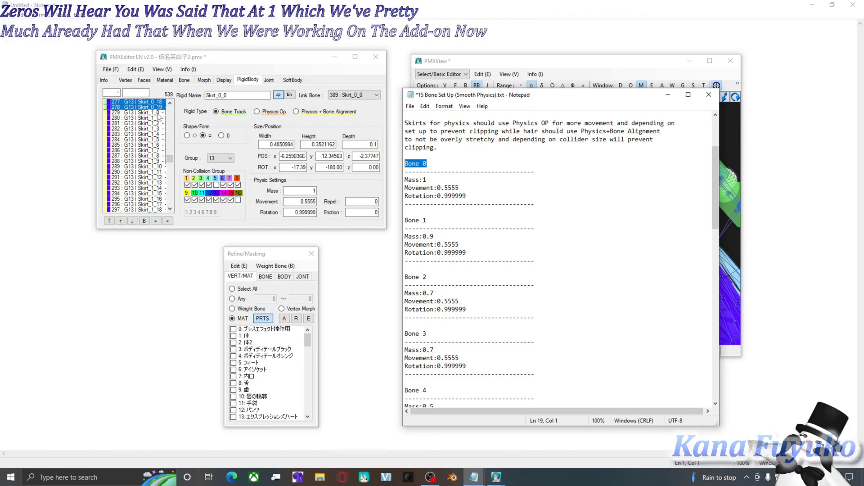
{"action": "left_click_drag", "start_coordinate": [159, 116], "coordinate": [163, 170]}
{"action": "left_click", "coordinate": [426, 220]}
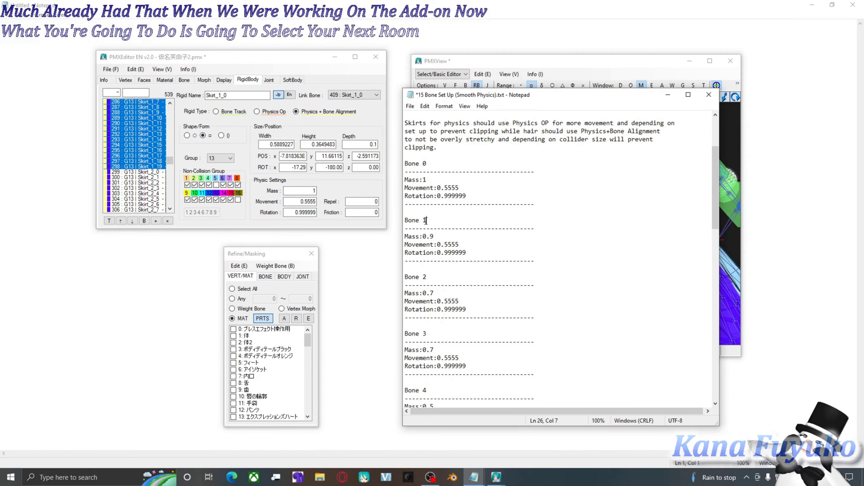
{"action": "left_click_drag", "start_coordinate": [435, 237], "coordinate": [423, 238]}
{"action": "key", "text": "ctrl+c"}
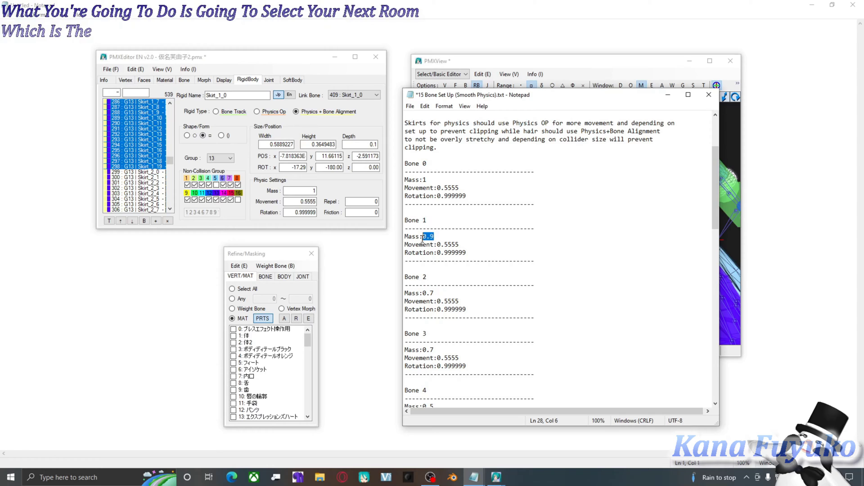
{"action": "double_click", "coordinate": [310, 192]}
{"action": "key", "text": "ctrl+v"}
- Set the mass of rigid bodies Skirt_2_0 to Skirt_2_19 to the Bone 2 value of 0.7 from the notes
{"action": "scroll", "coordinate": [141, 180], "scroll_direction": "down", "scroll_amount": 2}
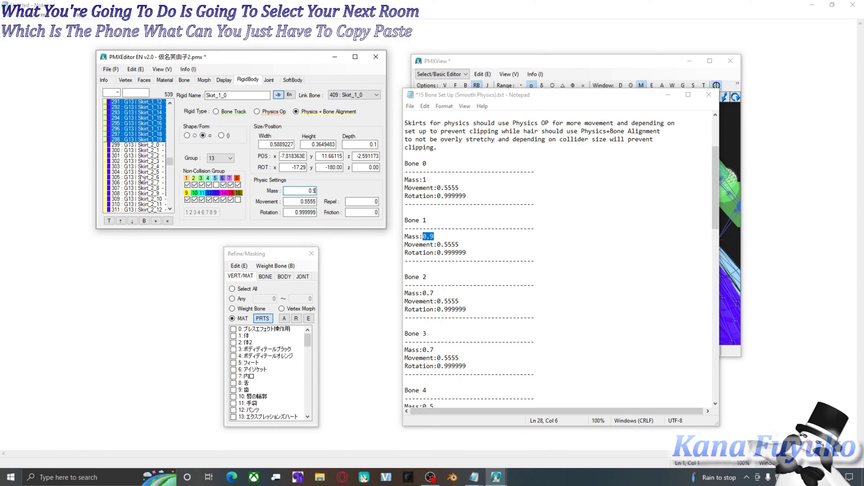
{"action": "left_click_drag", "start_coordinate": [141, 180], "coordinate": [163, 140]}
{"action": "left_click_drag", "start_coordinate": [435, 293], "coordinate": [423, 293]}
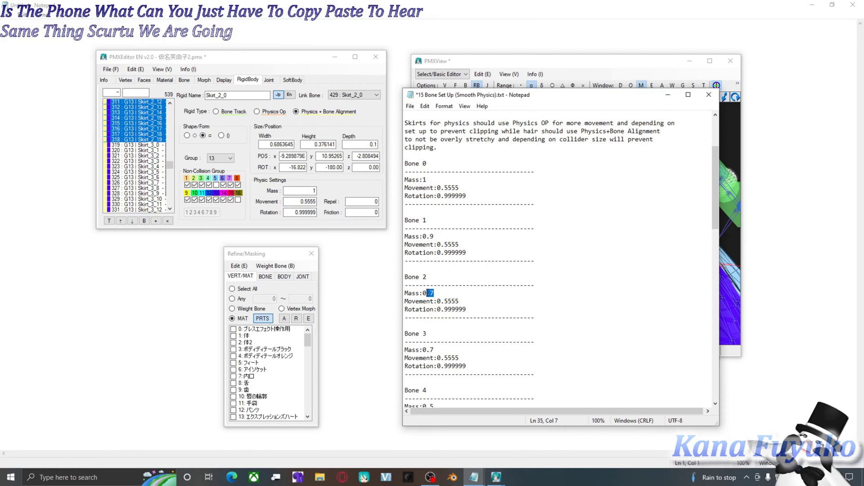
{"action": "key", "text": "ctrl+c"}
{"action": "double_click", "coordinate": [303, 190]}
{"action": "key", "text": "ctrl+v"}
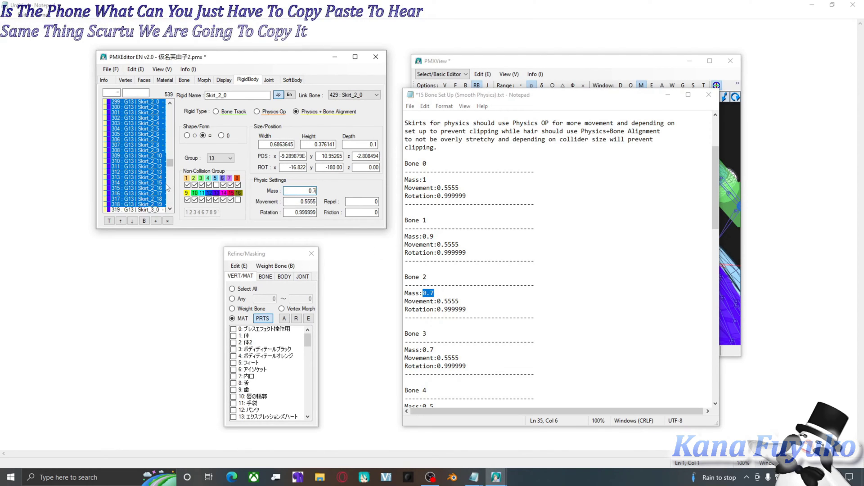
- Apply the same 0.7 mass to the Bone 3 row, rigid bodies Skirt_3_0 to Skirt_3_19
{"action": "scroll", "coordinate": [474, 291], "scroll_direction": "down", "scroll_amount": 3}
{"action": "scroll", "coordinate": [473, 291], "scroll_direction": "down", "scroll_amount": 2}
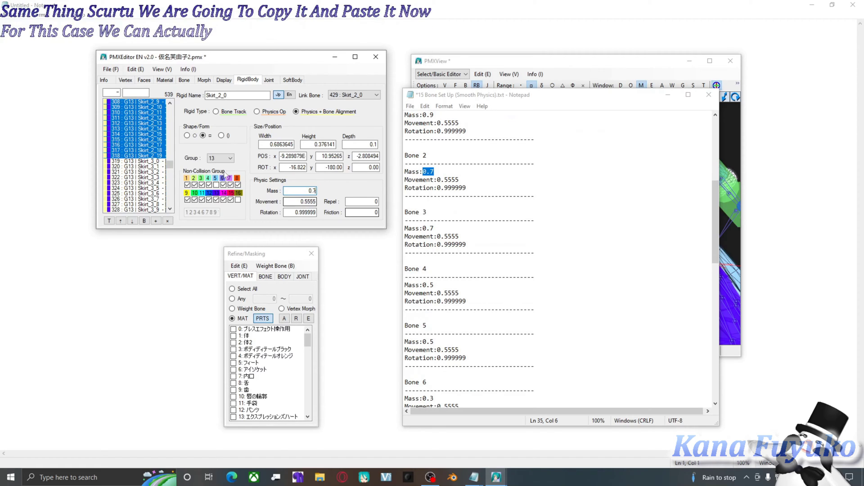
{"action": "left_click_drag", "start_coordinate": [135, 161], "coordinate": [162, 129]}
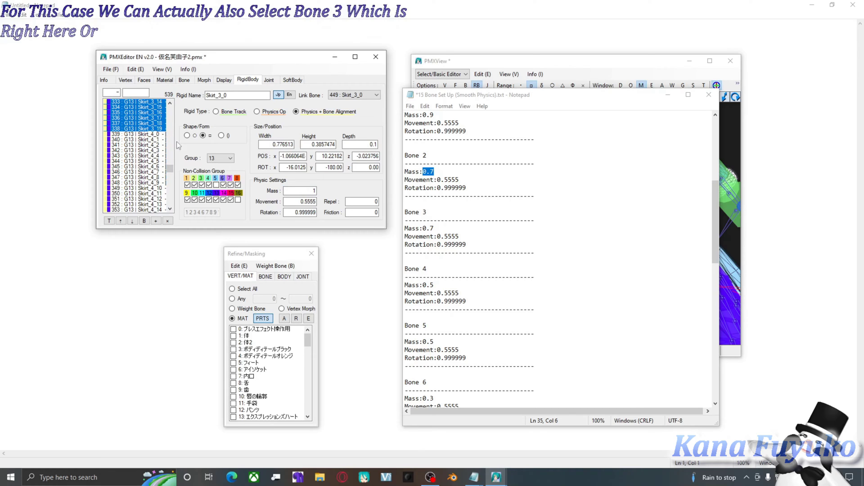
{"action": "key", "text": "ctrl+v"}
{"action": "key", "text": "Return"}
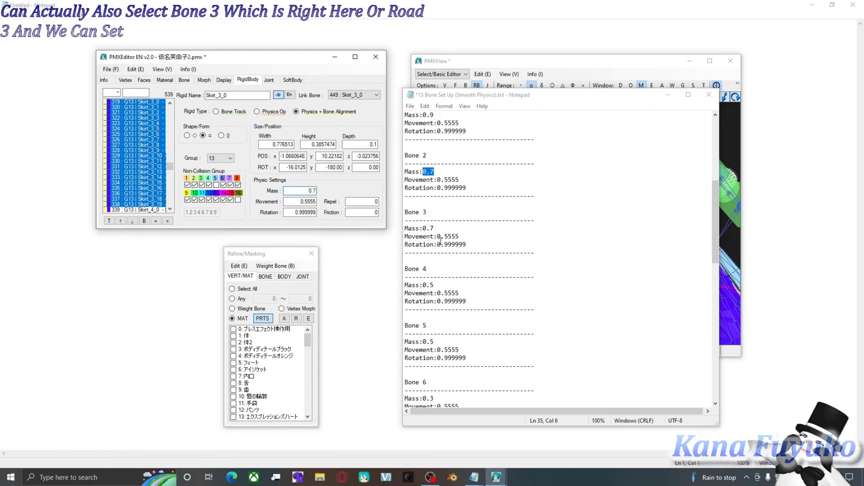
- Set the mass of the two rows Skirt_4_0 to Skirt_5_19 to the Bone 4 value of 0.5
{"action": "left_click_drag", "start_coordinate": [436, 285], "coordinate": [423, 285]}
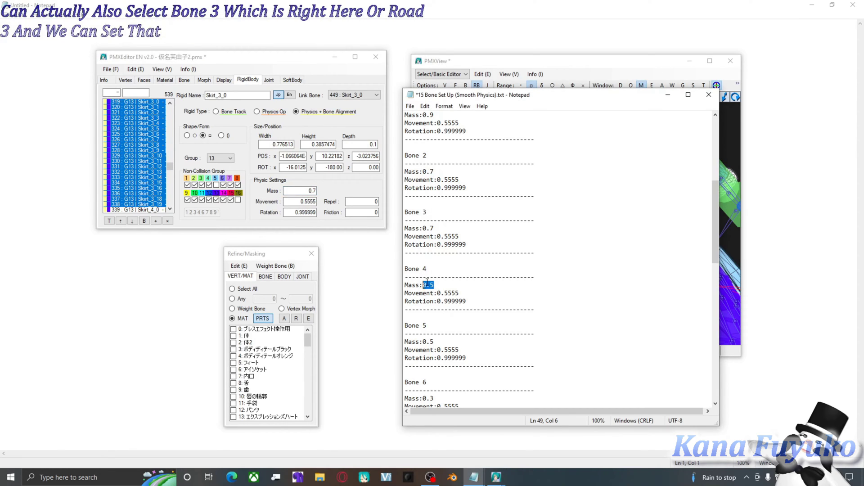
{"action": "left_click_drag", "start_coordinate": [135, 210], "coordinate": [163, 180]}
{"action": "key", "text": "ctrl+v"}
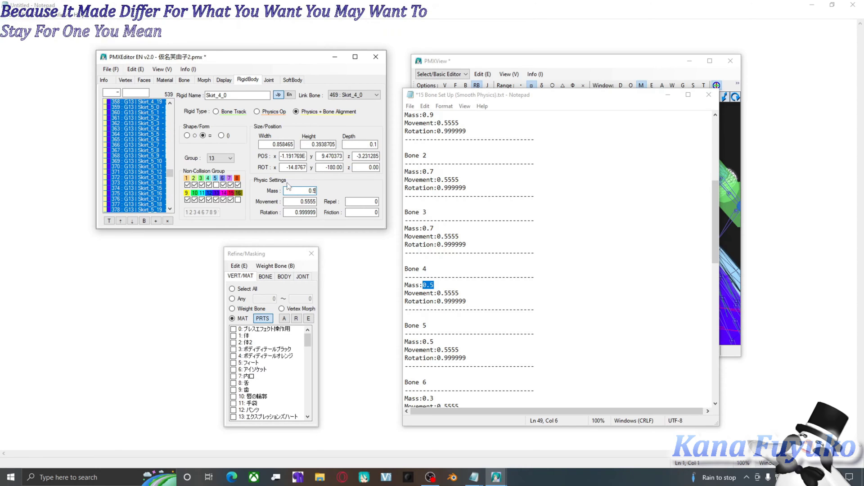
- Copy the Bone 6 mass of 0.3 from the notes and apply it to rigid bodies Skirt_6_0 to Skirt_7_19
{"action": "scroll", "coordinate": [431, 322], "scroll_direction": "down", "scroll_amount": 3}
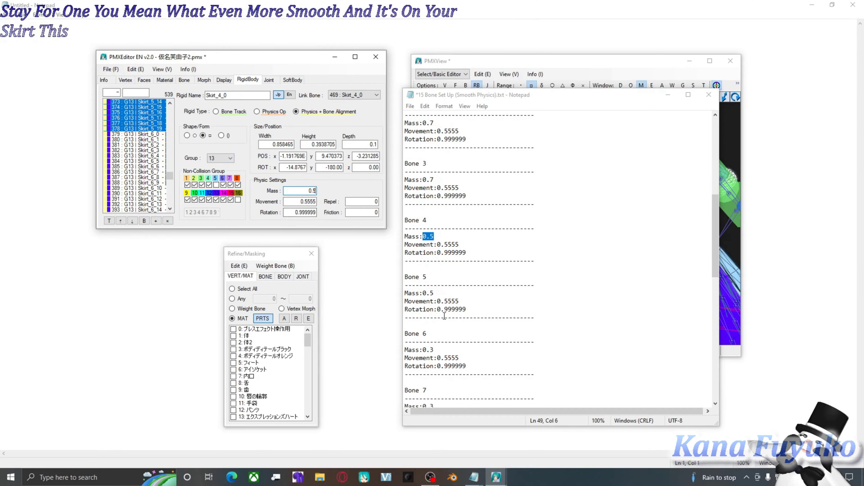
{"action": "left_click_drag", "start_coordinate": [434, 325], "coordinate": [427, 325]}
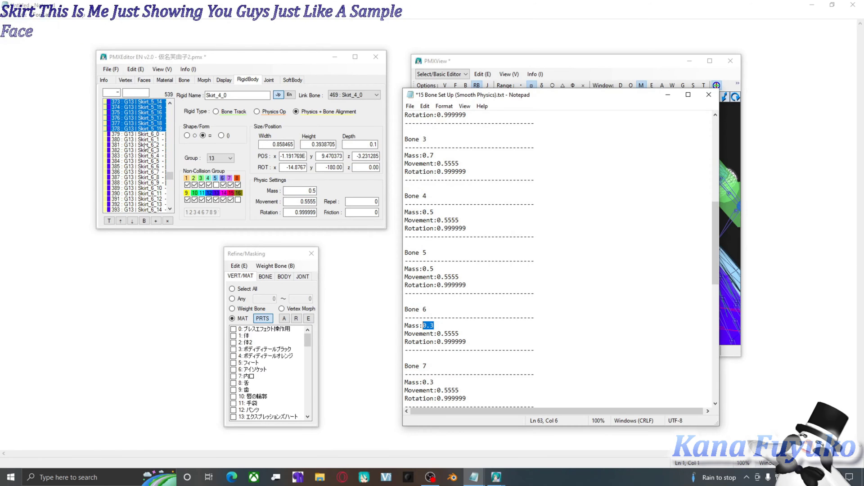
{"action": "left_click", "coordinate": [155, 118]}
{"action": "mouse_move", "coordinate": [156, 120]}
{"action": "left_mouse_down"}
{"action": "mouse_move", "coordinate": [154, 205]}
{"action": "mouse_move", "coordinate": [155, 123]}
{"action": "left_mouse_up"}
{"action": "scroll", "coordinate": [156, 168], "scroll_direction": "up", "scroll_amount": 9}
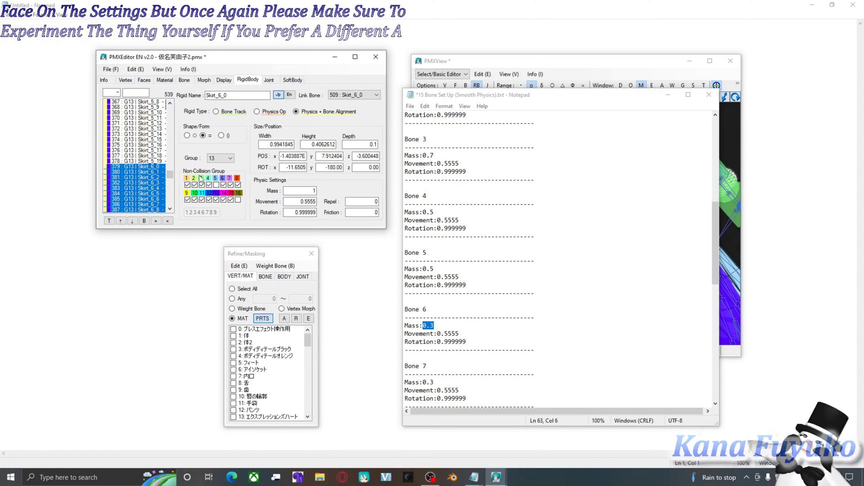
{"action": "scroll", "coordinate": [145, 183], "scroll_direction": "down", "scroll_amount": 6}
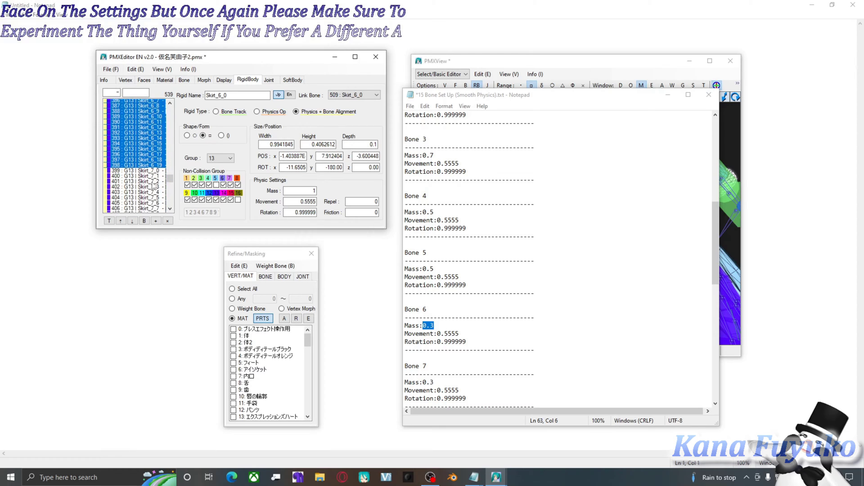
{"action": "scroll", "coordinate": [155, 186], "scroll_direction": "down", "scroll_amount": 3}
{"action": "left_click_drag", "start_coordinate": [153, 130], "coordinate": [158, 169], "text": "shift"}
{"action": "double_click", "coordinate": [303, 191]}
{"action": "key", "text": "ctrl+v"}
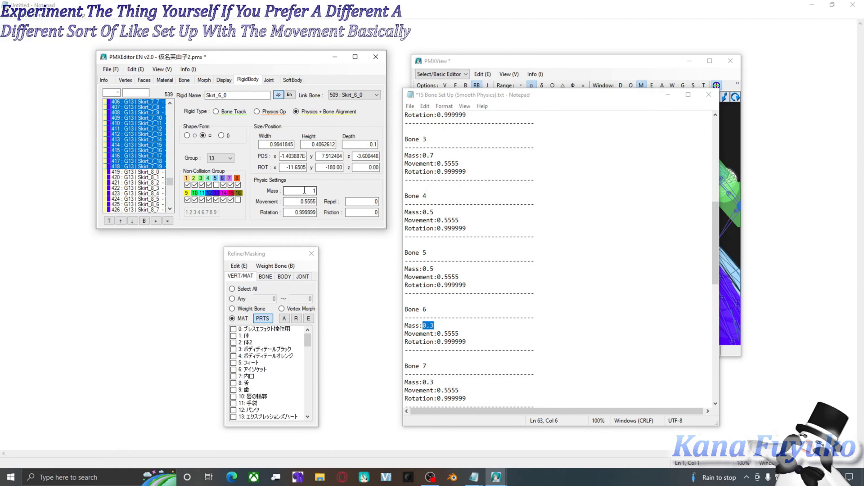
{"action": "key", "text": "Return"}
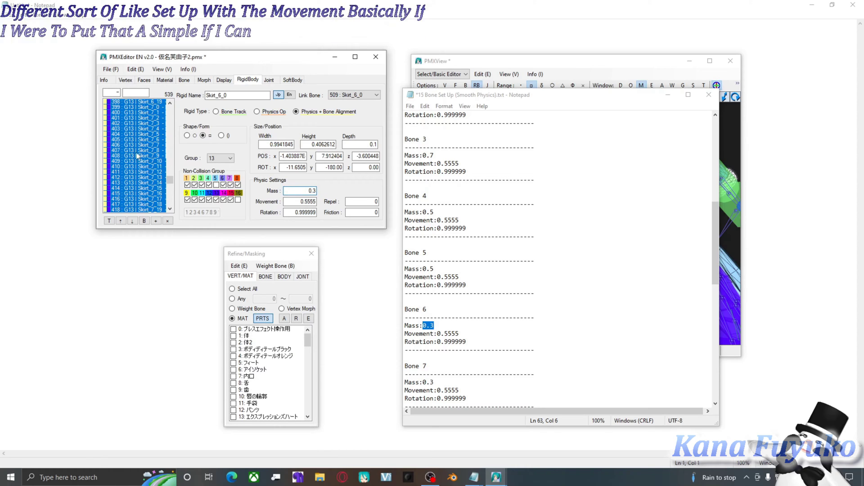
- Copy the Bone 8 mass of 0.1 from the notes and apply it to rigid bodies Skirt_8_0 to Skirt_9_19
{"action": "scroll", "coordinate": [141, 169], "scroll_direction": "down", "scroll_amount": 5}
{"action": "scroll", "coordinate": [506, 325], "scroll_direction": "down", "scroll_amount": 4}
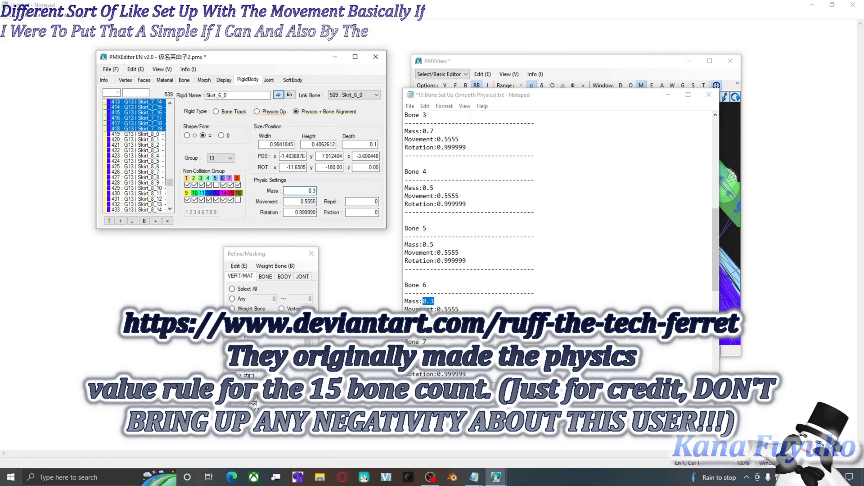
{"action": "double_click", "coordinate": [430, 342]}
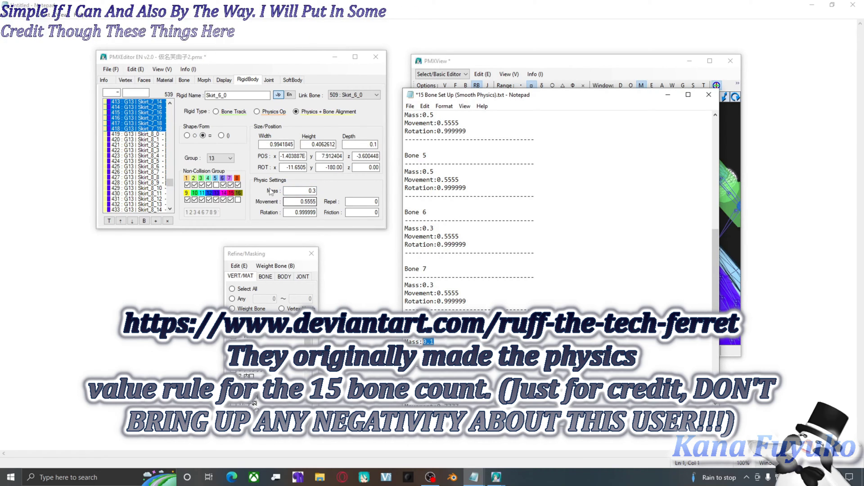
{"action": "scroll", "coordinate": [155, 144], "scroll_direction": "down", "scroll_amount": 2}
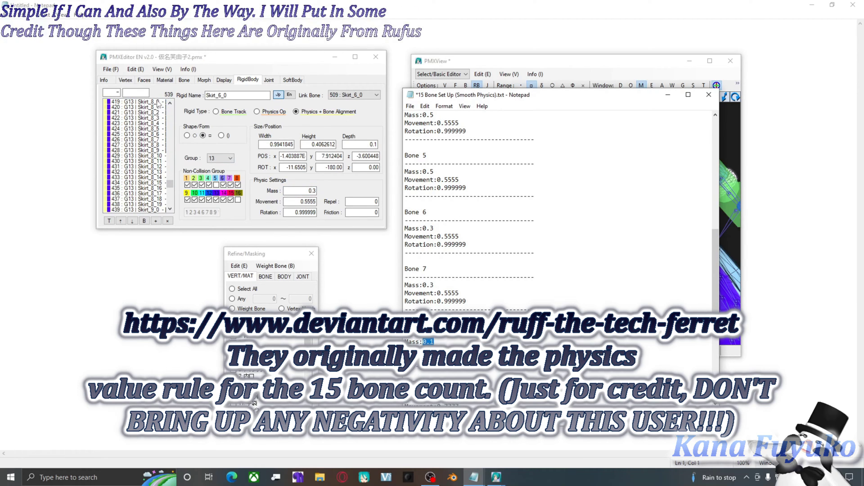
{"action": "left_click_drag", "start_coordinate": [157, 103], "coordinate": [162, 135]}
{"action": "scroll", "coordinate": [158, 149], "scroll_direction": "up", "scroll_amount": 4}
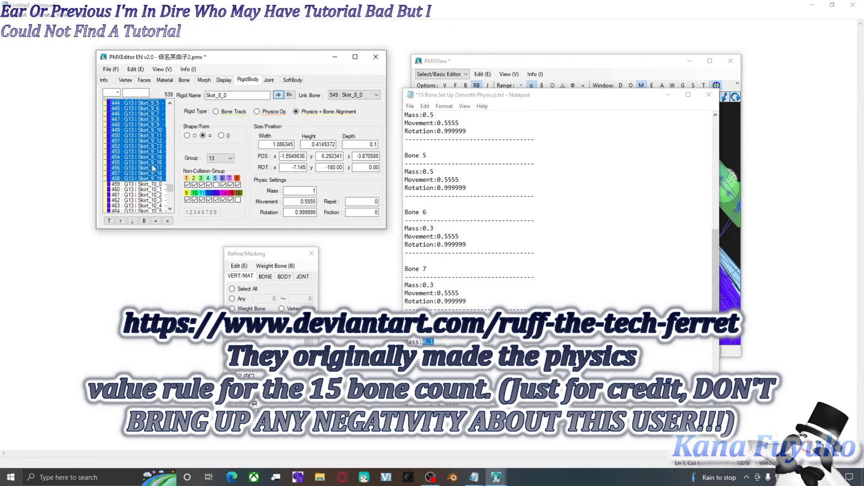
{"action": "scroll", "coordinate": [521, 295], "scroll_direction": "down", "scroll_amount": 3}
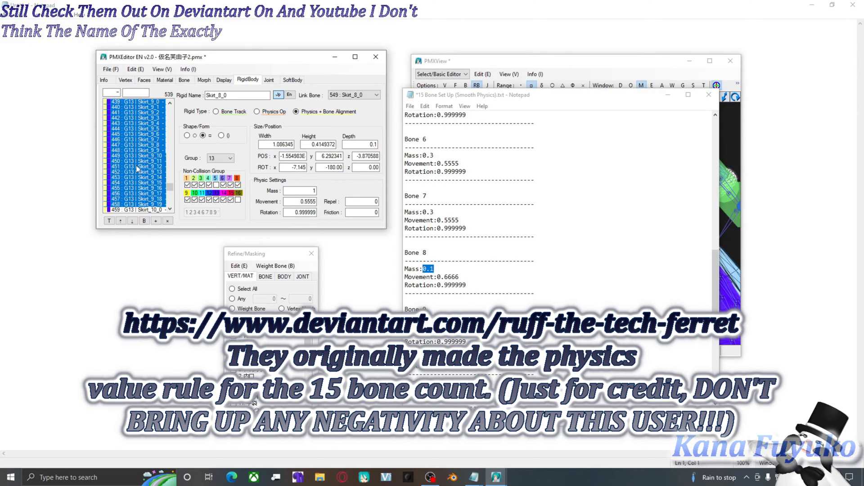
{"action": "scroll", "coordinate": [153, 174], "scroll_direction": "up", "scroll_amount": 3}
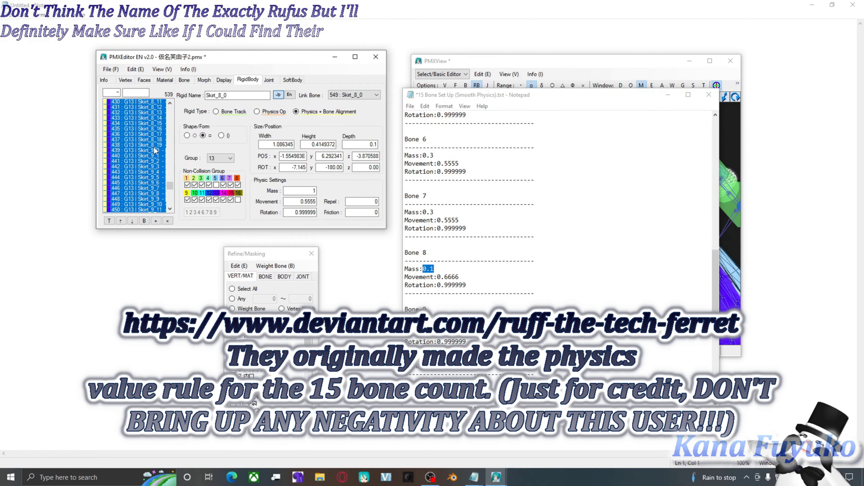
{"action": "scroll", "coordinate": [153, 197], "scroll_direction": "up", "scroll_amount": 3}
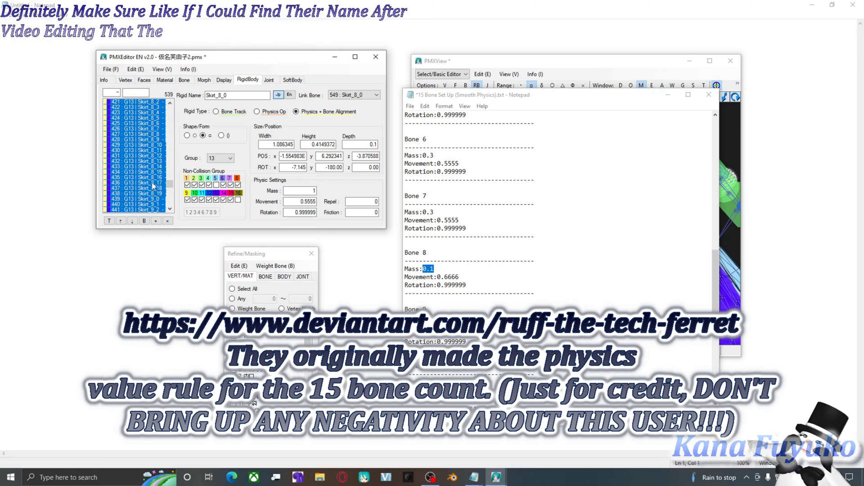
{"action": "scroll", "coordinate": [140, 171], "scroll_direction": "up", "scroll_amount": 4}
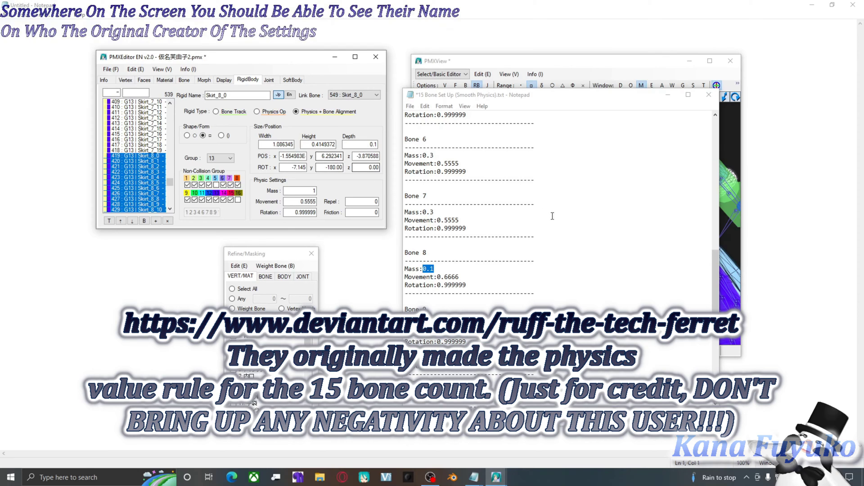
{"action": "scroll", "coordinate": [133, 188], "scroll_direction": "down", "scroll_amount": 10}
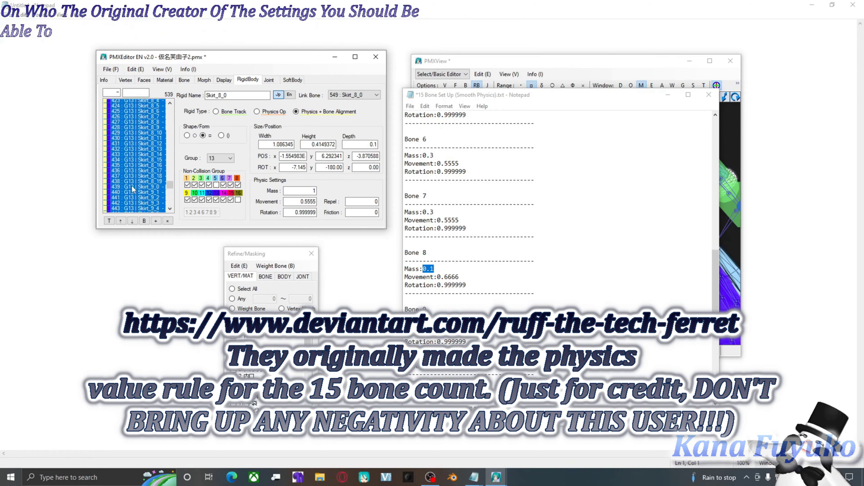
{"action": "scroll", "coordinate": [134, 187], "scroll_direction": "down", "scroll_amount": 4}
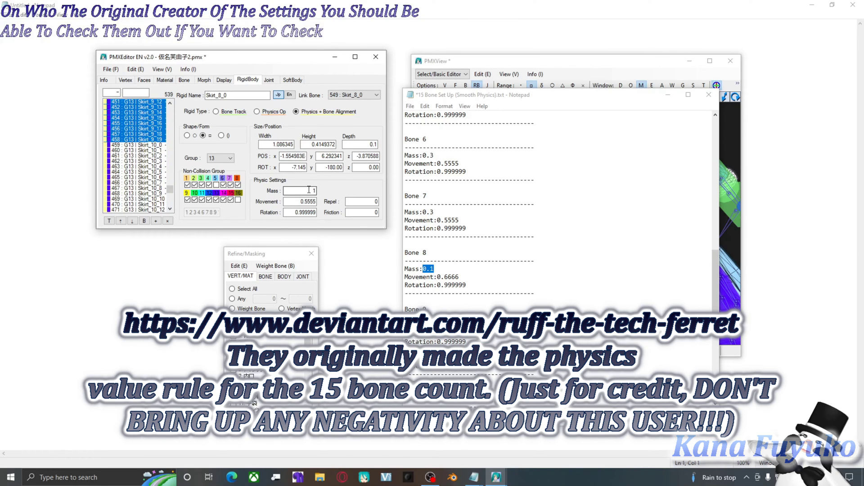
{"action": "key", "text": "Return"}
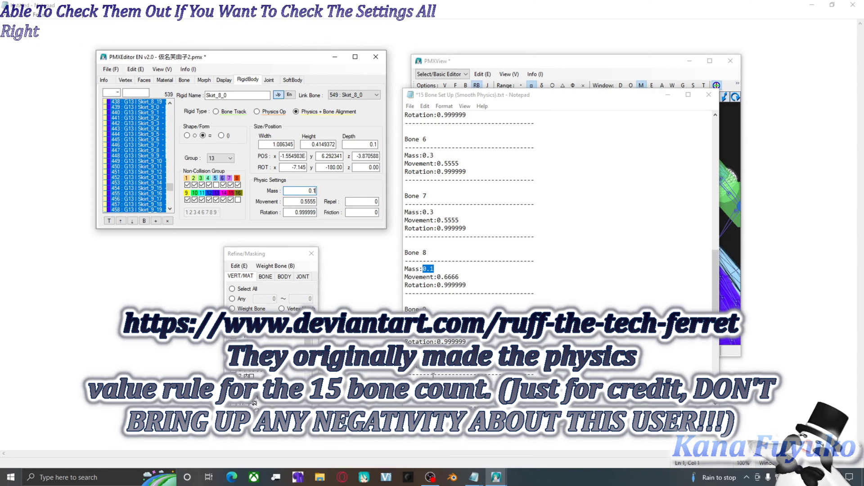
- Copy the Bone 10 mass of 0.09 from the notes and select rigid bodies Skirt_10_0 to Skirt_11_19
{"action": "left_click", "coordinate": [459, 278]}
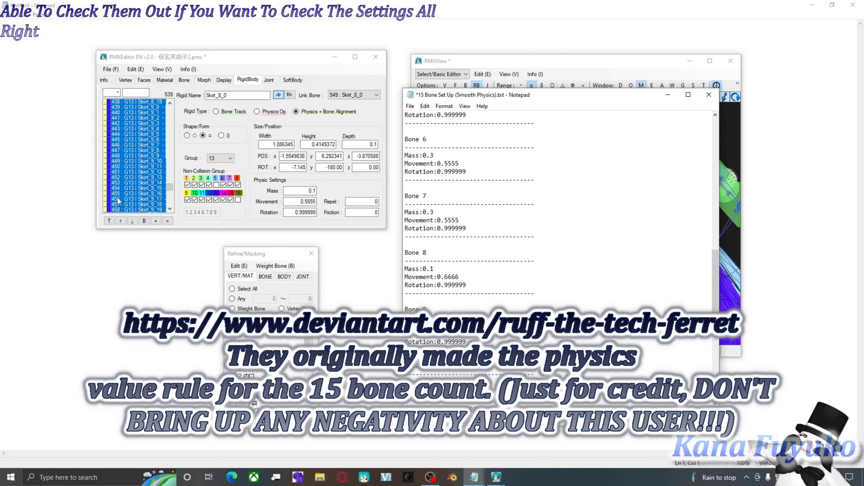
{"action": "scroll", "coordinate": [153, 181], "scroll_direction": "down", "scroll_amount": 4}
{"action": "left_click_drag", "start_coordinate": [144, 150], "coordinate": [150, 211]}
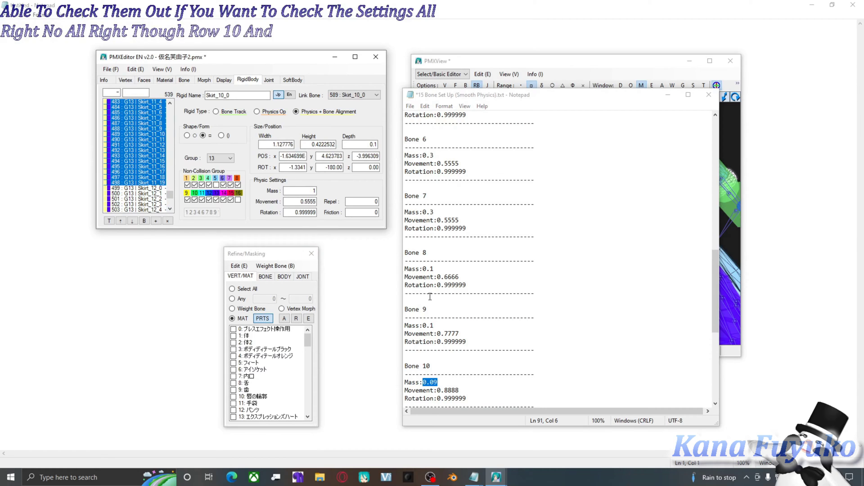
- Compare the Bone 8 to Bone 12 values in the notes with the Skirt_9, Skirt_10 and Skirt_11 rigid body rows
{"action": "scroll", "coordinate": [430, 297], "scroll_direction": "down", "scroll_amount": 9}
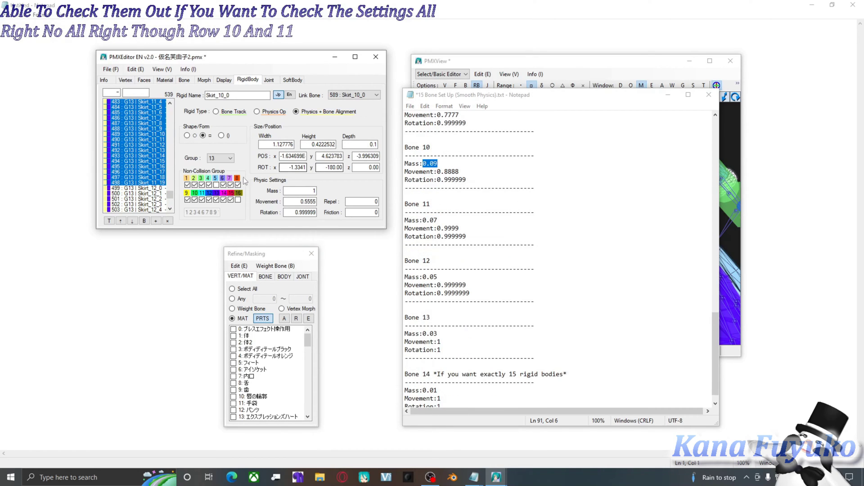
{"action": "scroll", "coordinate": [145, 152], "scroll_direction": "up", "scroll_amount": 4}
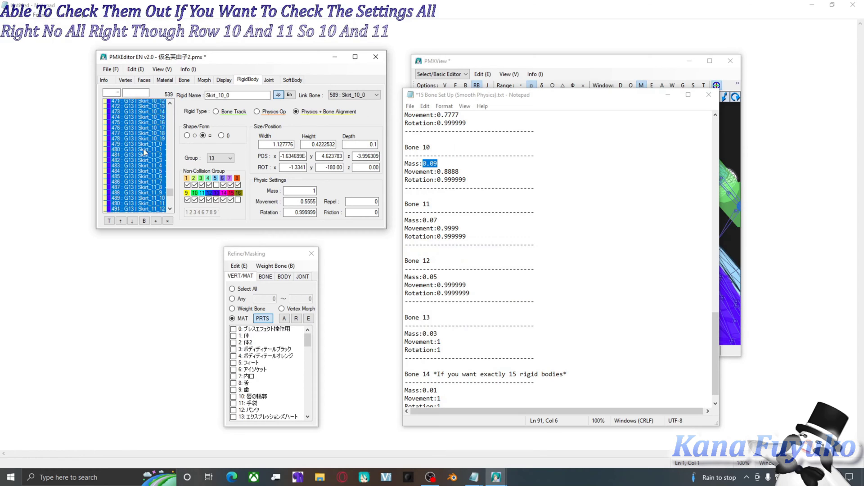
{"action": "scroll", "coordinate": [145, 152], "scroll_direction": "up", "scroll_amount": 9}
{"action": "left_click", "coordinate": [144, 145]}
{"action": "scroll", "coordinate": [473, 167], "scroll_direction": "up", "scroll_amount": 3}
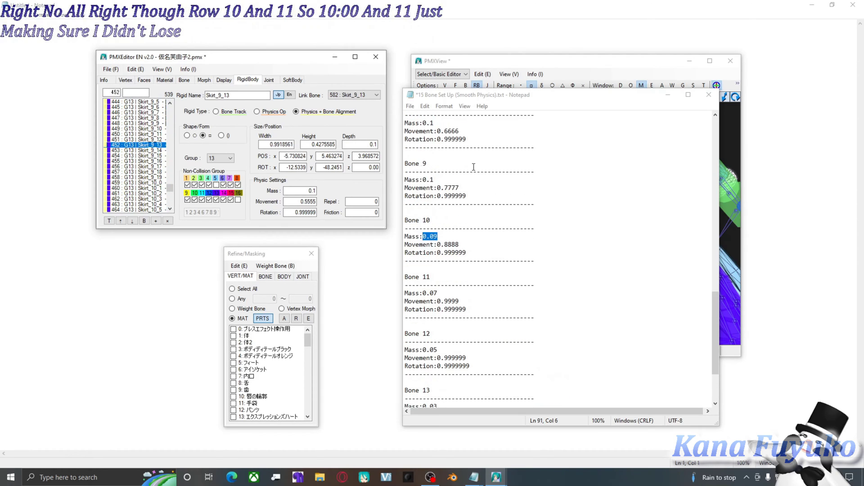
{"action": "scroll", "coordinate": [474, 167], "scroll_direction": "up", "scroll_amount": 1}
{"action": "left_click", "coordinate": [135, 193]}
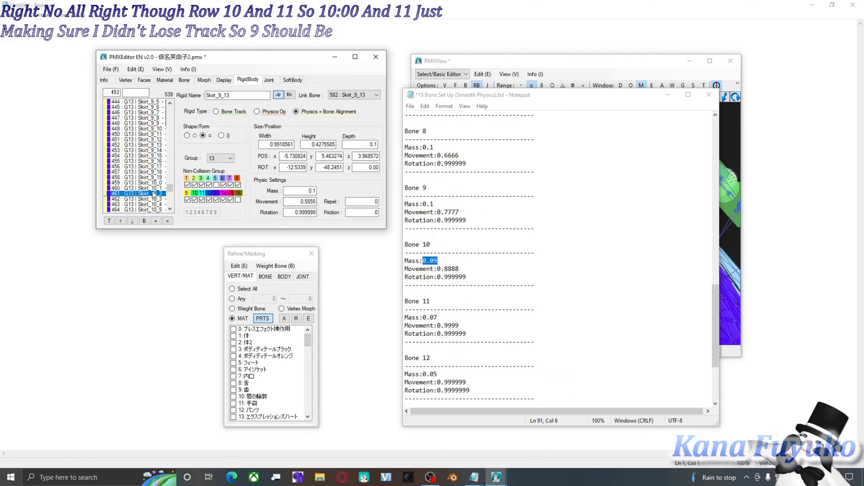
{"action": "scroll", "coordinate": [135, 153], "scroll_direction": "down", "scroll_amount": 3}
{"action": "scroll", "coordinate": [456, 277], "scroll_direction": "down", "scroll_amount": 1}
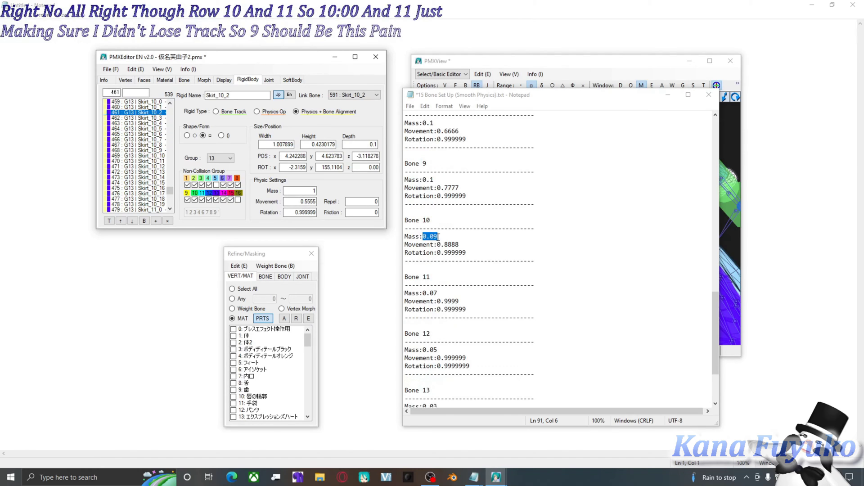
{"action": "scroll", "coordinate": [443, 183], "scroll_direction": "up", "scroll_amount": 1}
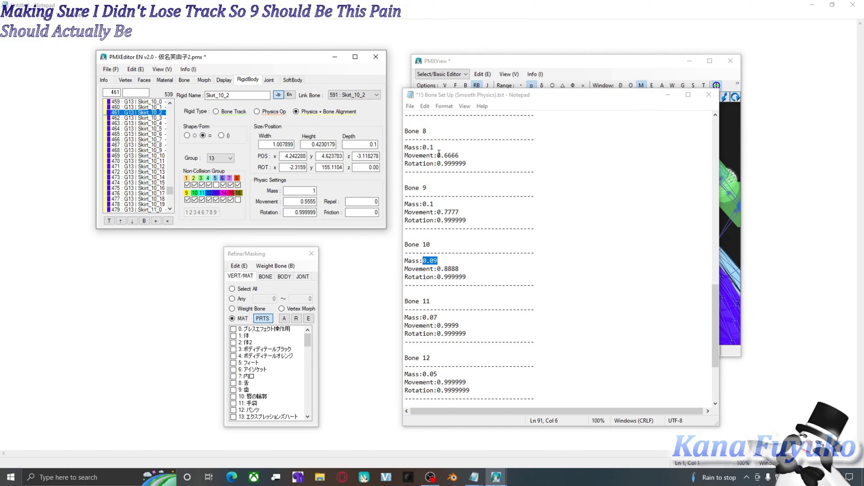
{"action": "scroll", "coordinate": [440, 249], "scroll_direction": "down", "scroll_amount": 1}
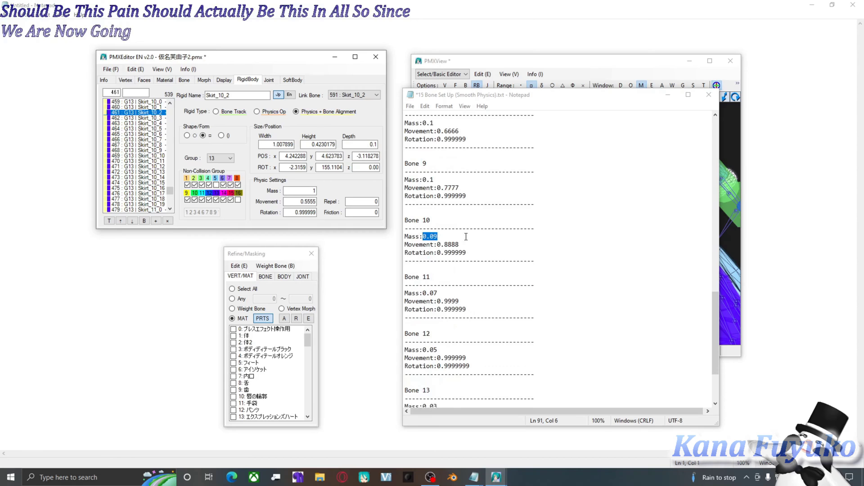
- Set the mass of only the Bone 10 row, rigid bodies Skirt_10_0 to Skirt_10_19, to 0.09
{"action": "scroll", "coordinate": [154, 155], "scroll_direction": "up", "scroll_amount": 2}
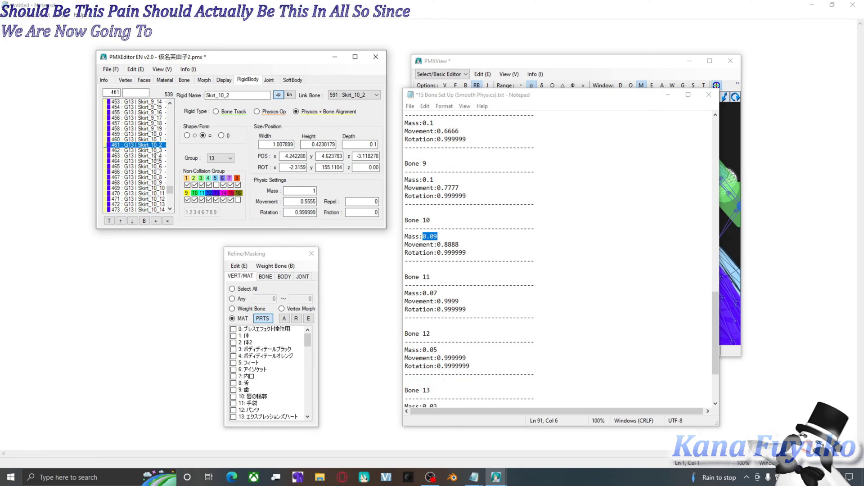
{"action": "mouse_move", "coordinate": [155, 152]}
{"action": "left_mouse_down"}
{"action": "mouse_move", "coordinate": [158, 211]}
{"action": "mouse_move", "coordinate": [162, 104]}
{"action": "mouse_move", "coordinate": [160, 144]}
{"action": "left_mouse_up"}
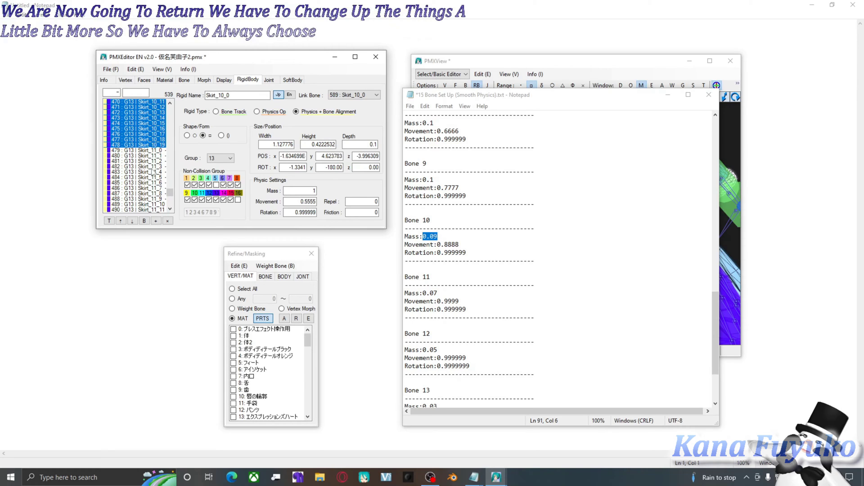
{"action": "type", "text": "0.09"}
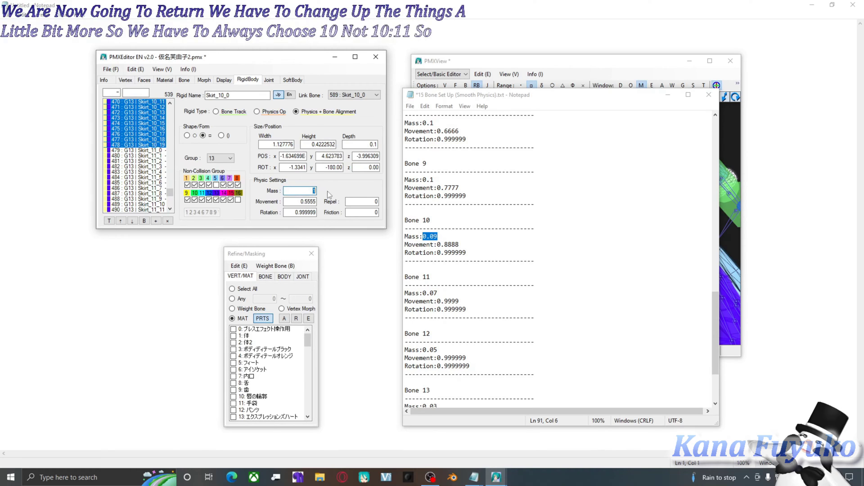
- Copy the Bone 11 mass of 0.07 from the notes and apply it to rigid bodies Skirt_11_0 to Skirt_11_19
{"action": "mouse_move", "coordinate": [438, 293]}
{"action": "left_mouse_down"}
{"action": "mouse_move", "coordinate": [453, 285]}
{"action": "mouse_move", "coordinate": [425, 296]}
{"action": "left_mouse_up"}
{"action": "key", "text": "ctrl+c"}
{"action": "scroll", "coordinate": [152, 163], "scroll_direction": "down", "scroll_amount": 4}
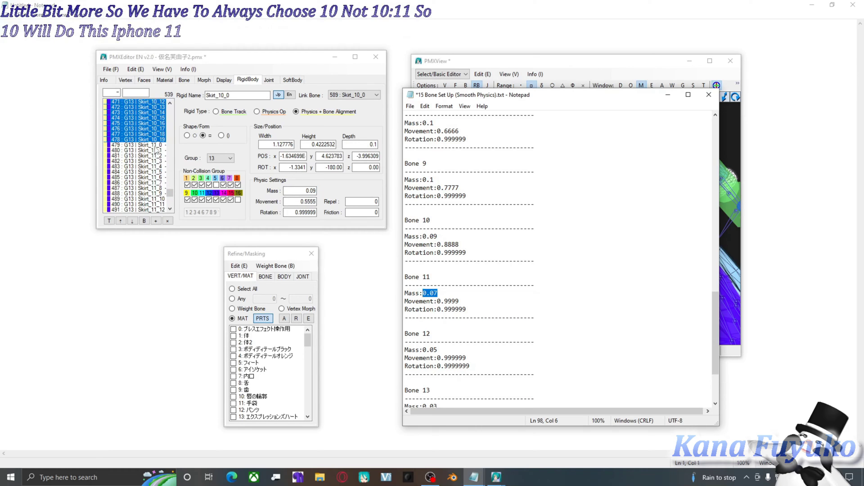
{"action": "left_click_drag", "start_coordinate": [155, 147], "coordinate": [160, 159]}
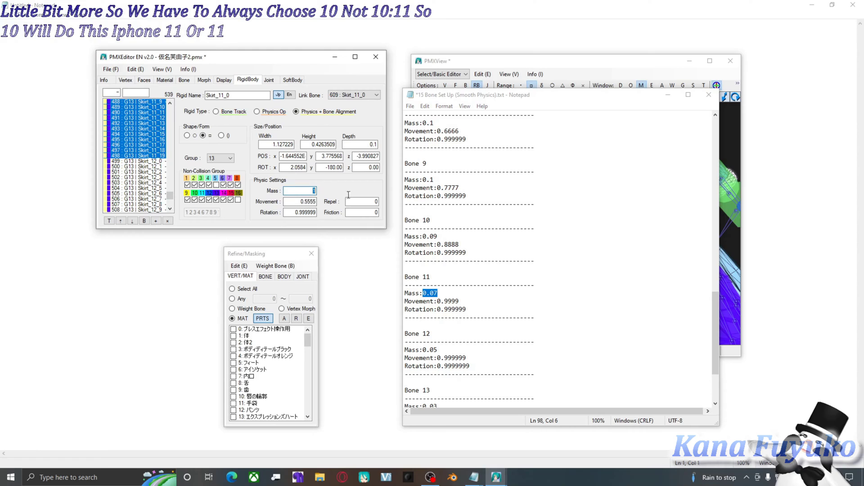
{"action": "key", "text": "ctrl+v"}
{"action": "key", "text": "Return"}
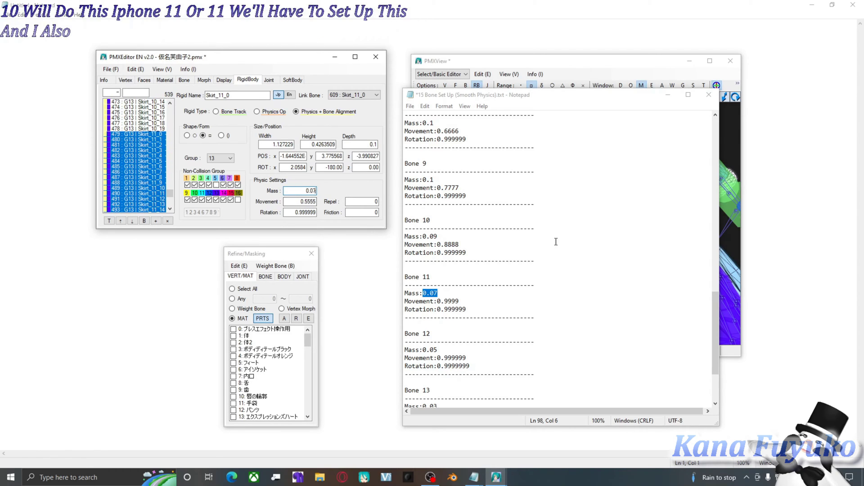
- Copy the Bone 8 movement of 0.6666 from the notes and apply it to rigid bodies Skirt_8_0 to Skirt_8_19
{"action": "scroll", "coordinate": [466, 191], "scroll_direction": "up", "scroll_amount": 3}
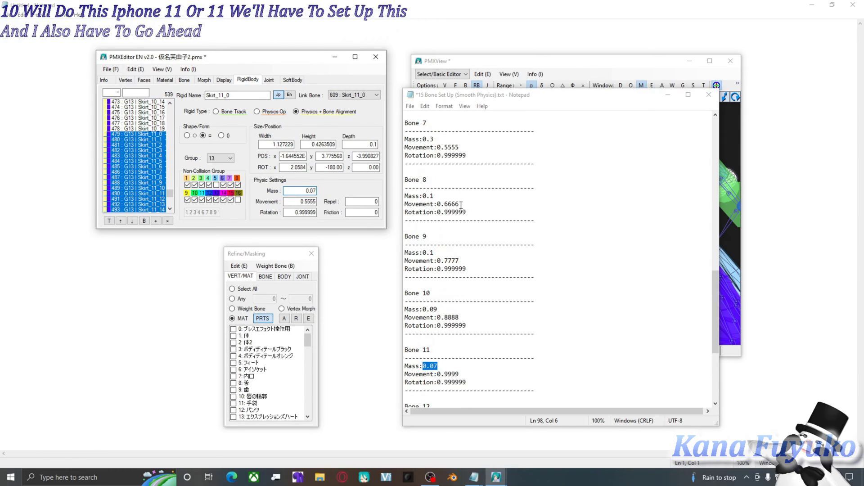
{"action": "left_click_drag", "start_coordinate": [461, 205], "coordinate": [440, 205]}
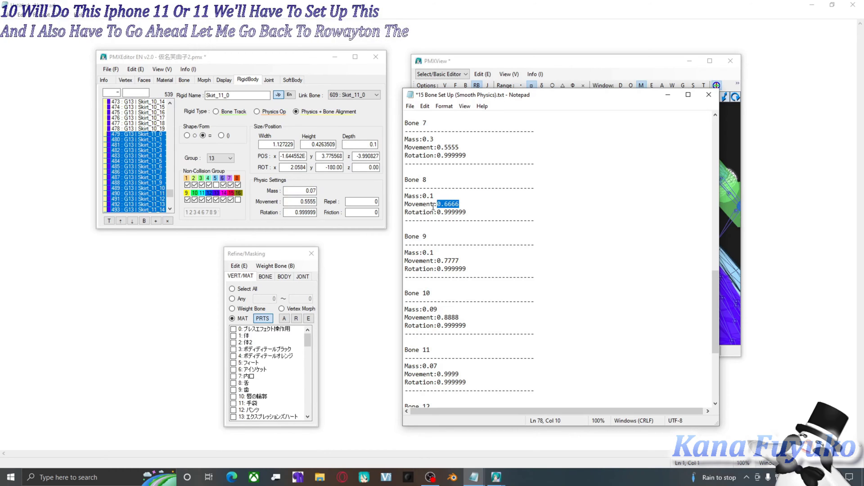
{"action": "scroll", "coordinate": [141, 161], "scroll_direction": "up", "scroll_amount": 10}
{"action": "scroll", "coordinate": [140, 161], "scroll_direction": "up", "scroll_amount": 18}
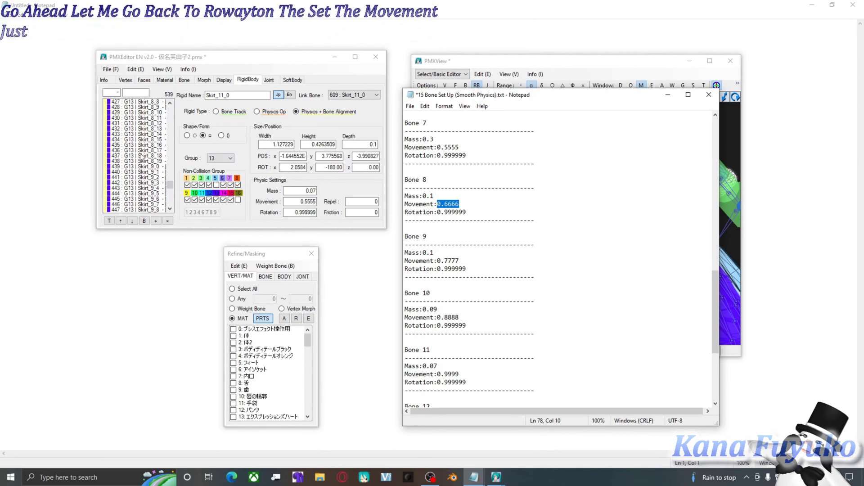
{"action": "scroll", "coordinate": [153, 153], "scroll_direction": "down", "scroll_amount": 3}
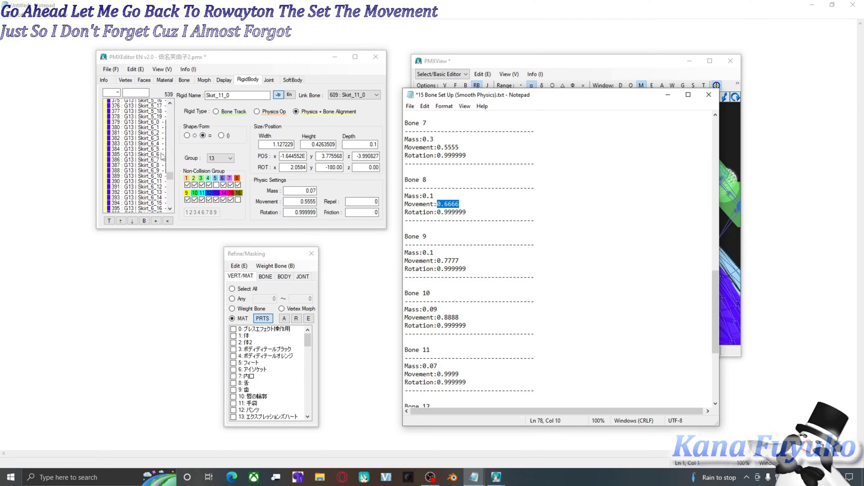
{"action": "left_click", "coordinate": [154, 162]}
{"action": "scroll", "coordinate": [155, 165], "scroll_direction": "down", "scroll_amount": 6}
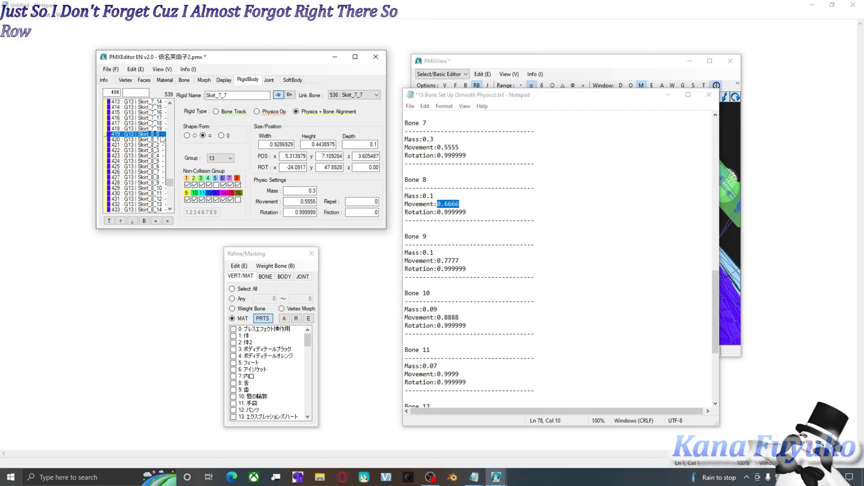
{"action": "scroll", "coordinate": [162, 139], "scroll_direction": "down", "scroll_amount": 4}
{"action": "left_click", "coordinate": [165, 173], "text": "shift"}
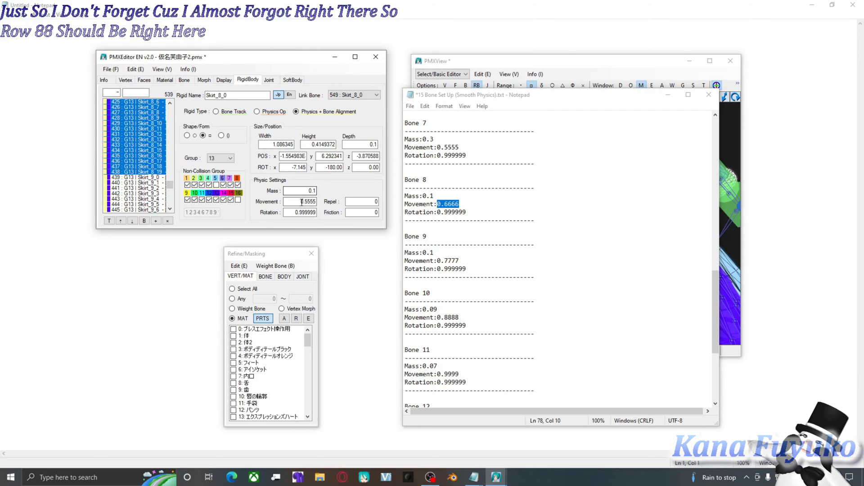
{"action": "type", "text": "0.6666"}
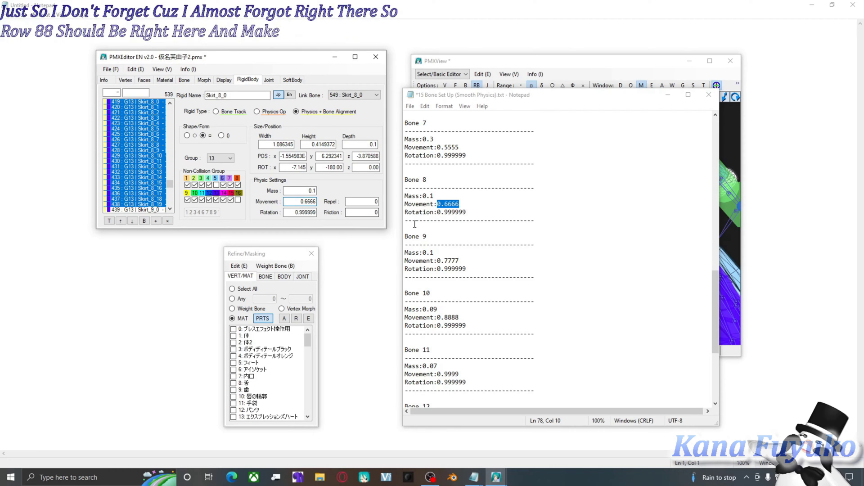
- Copy the Bone 9 movement of 0.7777 from the notes and apply it to rigid bodies Skirt_9_0 to Skirt_9_19
{"action": "left_click", "coordinate": [459, 260]}
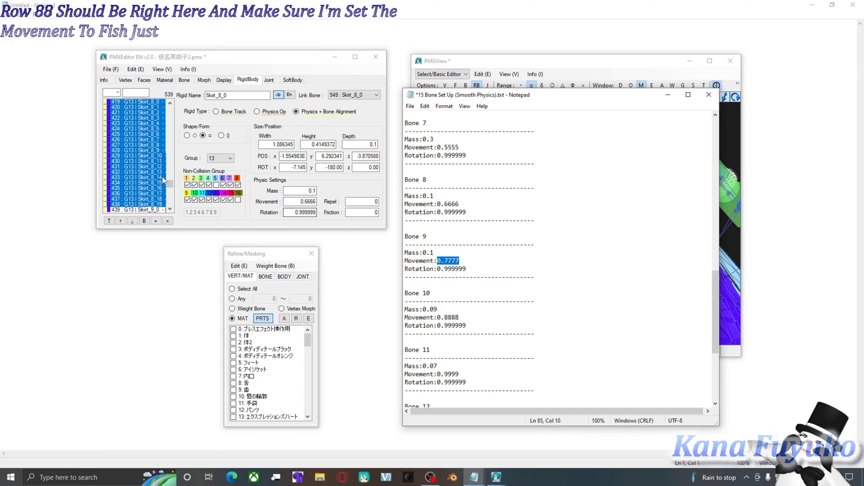
{"action": "scroll", "coordinate": [148, 190], "scroll_direction": "down", "scroll_amount": 2}
{"action": "left_click", "coordinate": [149, 188]}
{"action": "scroll", "coordinate": [155, 184], "scroll_direction": "down", "scroll_amount": 6}
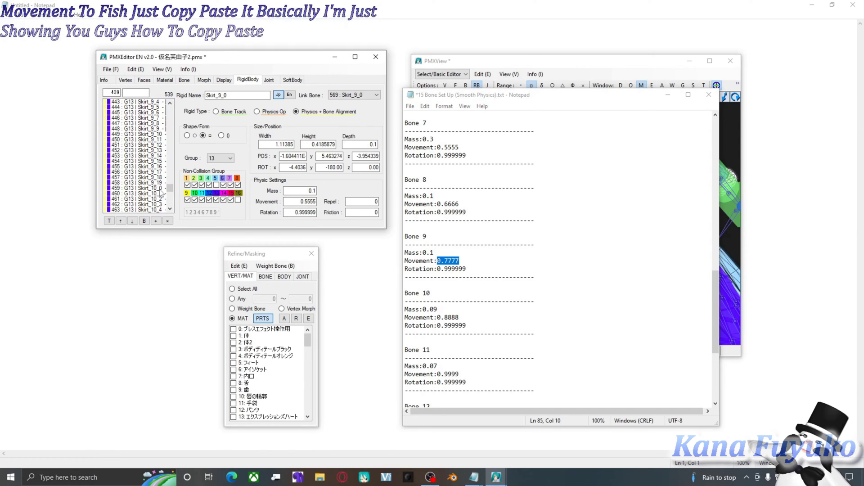
{"action": "left_click", "coordinate": [159, 183], "text": "shift"}
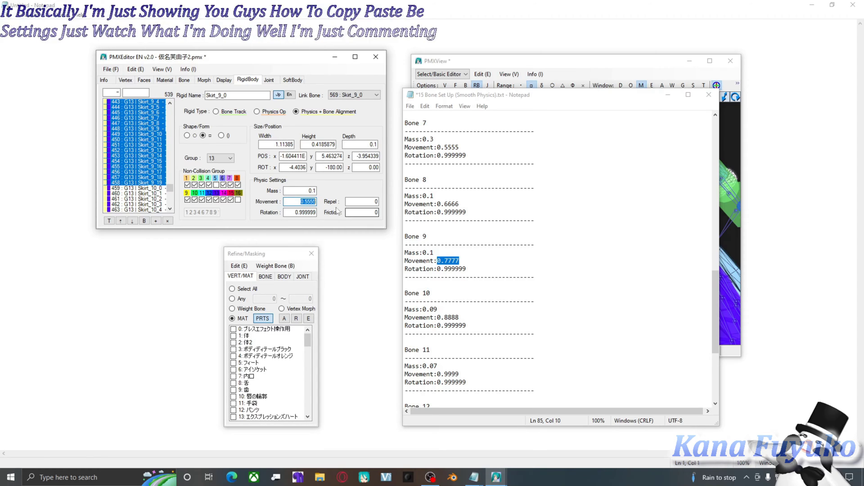
{"action": "type", "text": "0.7777"}
- Copy the Bone 10 movement of 0.8888 from the notes and apply it to rigid bodies Skirt_10_0 to Skirt_10_19
{"action": "left_click_drag", "start_coordinate": [459, 317], "coordinate": [435, 317]}
{"action": "key", "text": "ctrl+c"}
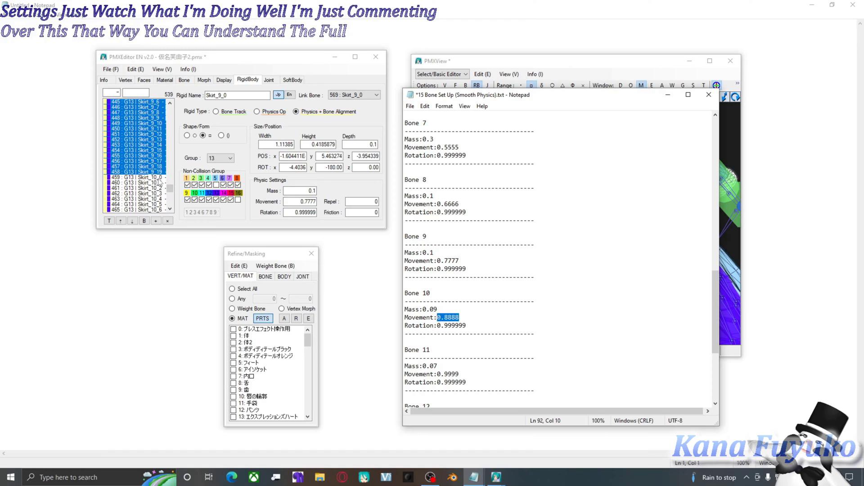
{"action": "left_click", "coordinate": [158, 177]}
{"action": "scroll", "coordinate": [159, 180], "scroll_direction": "down", "scroll_amount": 6}
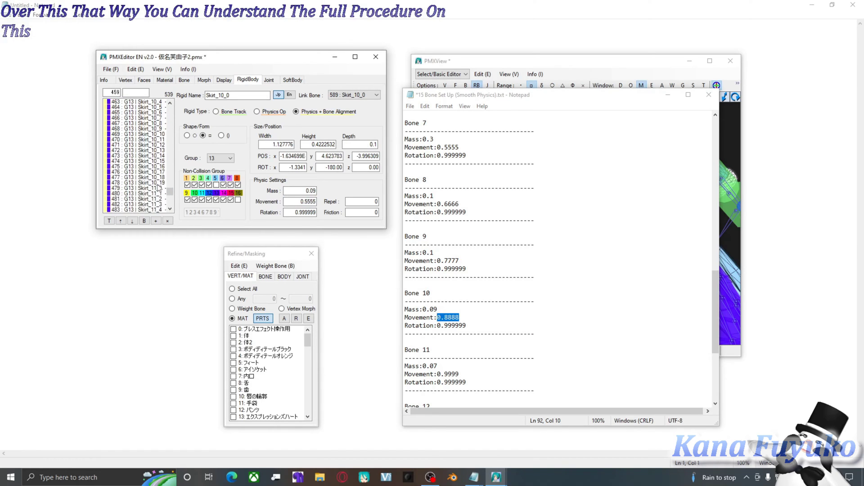
{"action": "left_click", "coordinate": [158, 184], "text": "shift"}
{"action": "left_click_drag", "start_coordinate": [298, 201], "coordinate": [350, 206]}
{"action": "key", "text": "ctrl+v"}
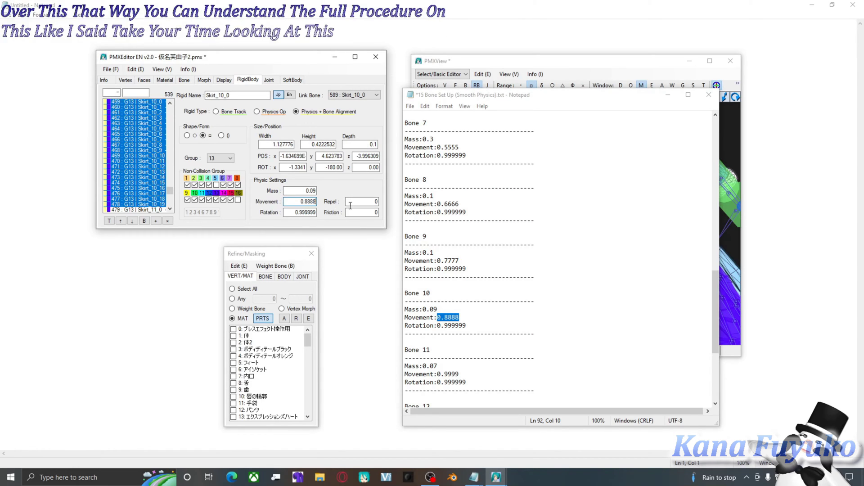
- Copy the Bone 11 movement of 0.9999 from the notes and apply it to rigid bodies Skirt_11_0 to Skirt_11_19
{"action": "left_click_drag", "start_coordinate": [459, 374], "coordinate": [438, 374]}
{"action": "key", "text": "ctrl+c"}
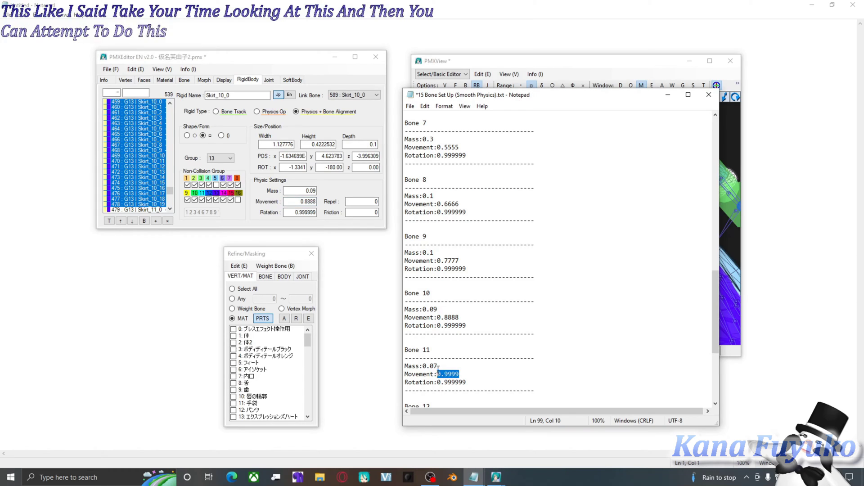
{"action": "left_click", "coordinate": [149, 209]}
{"action": "scroll", "coordinate": [165, 189], "scroll_direction": "down", "scroll_amount": 8}
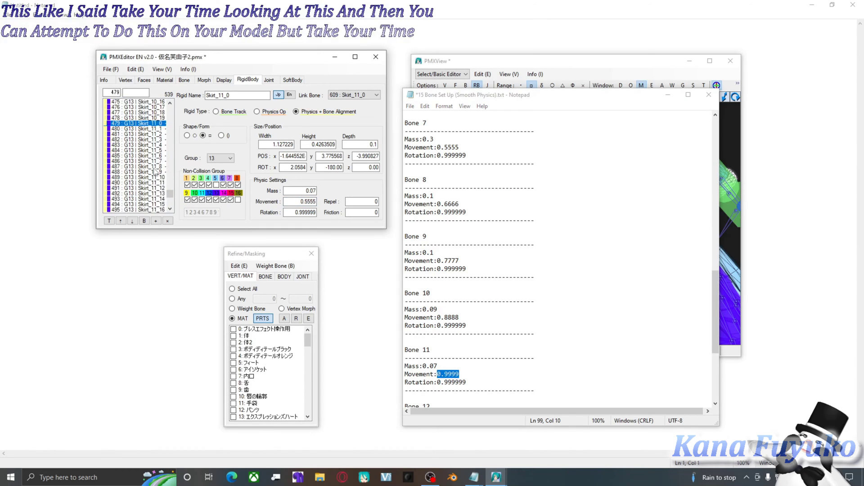
{"action": "left_click", "coordinate": [164, 183], "text": "shift"}
{"action": "double_click", "coordinate": [301, 201]}
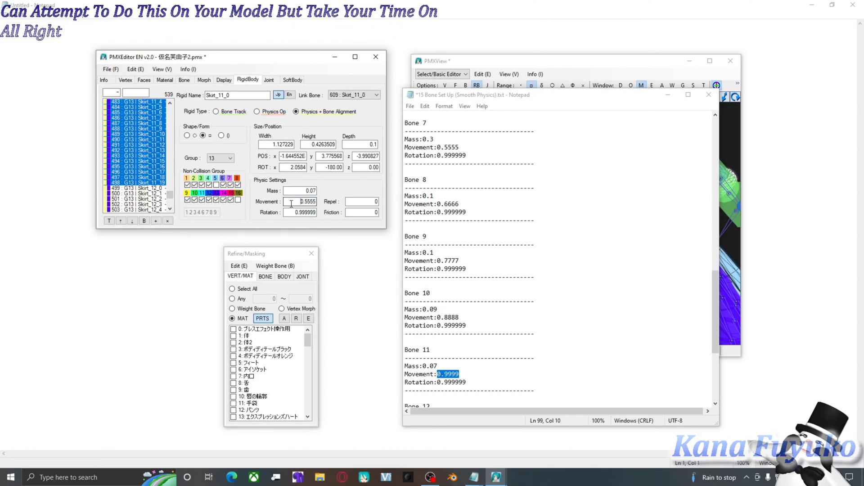
{"action": "key", "text": "ctrl+v"}
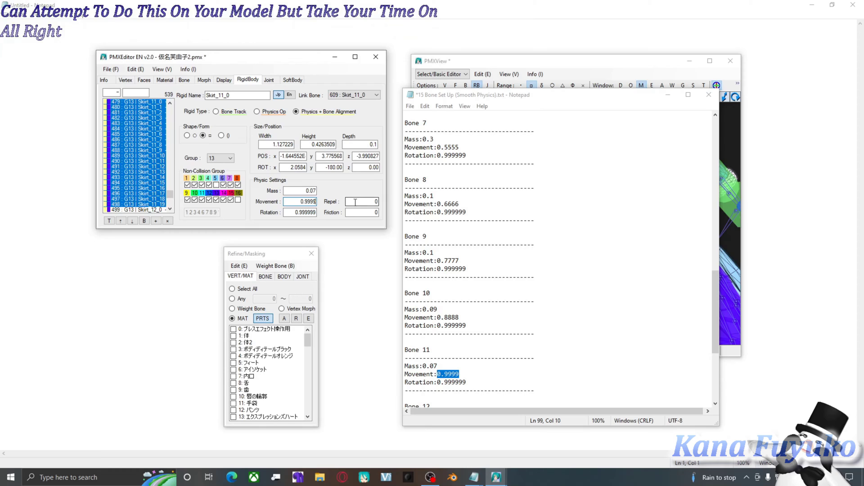
- Copy the Bone 12 movement of 0.999999 from the notes and apply it to rigid bodies Skirt_12_0 to Skirt_12_19
{"action": "scroll", "coordinate": [146, 181], "scroll_direction": "down", "scroll_amount": 3}
{"action": "left_click", "coordinate": [152, 176]}
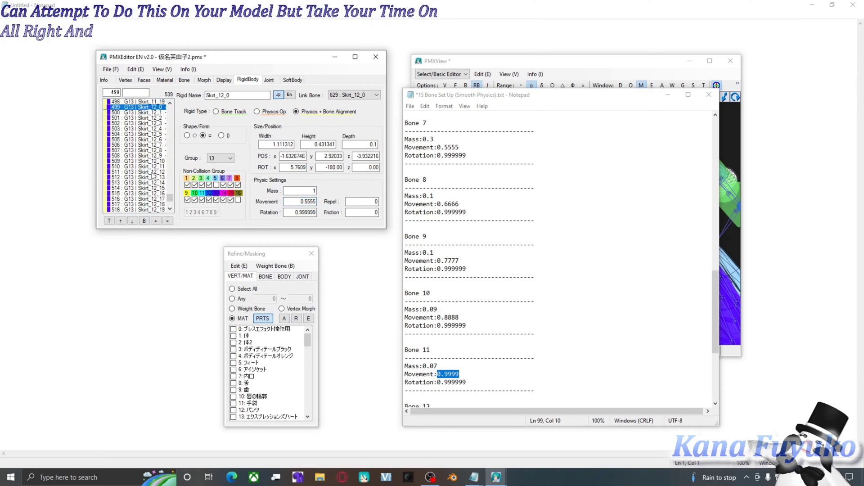
{"action": "scroll", "coordinate": [153, 180], "scroll_direction": "down", "scroll_amount": 1}
{"action": "left_click", "coordinate": [160, 201], "text": "shift"}
{"action": "scroll", "coordinate": [446, 330], "scroll_direction": "down", "scroll_amount": 1}
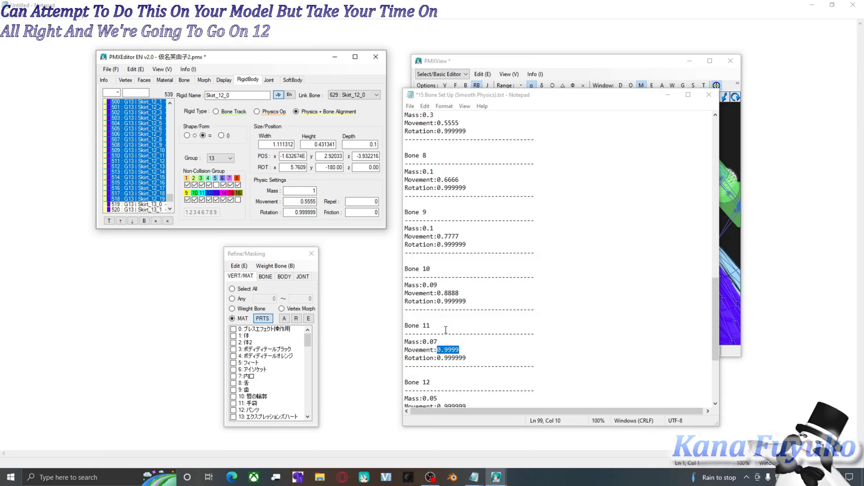
{"action": "scroll", "coordinate": [446, 330], "scroll_direction": "down", "scroll_amount": 6}
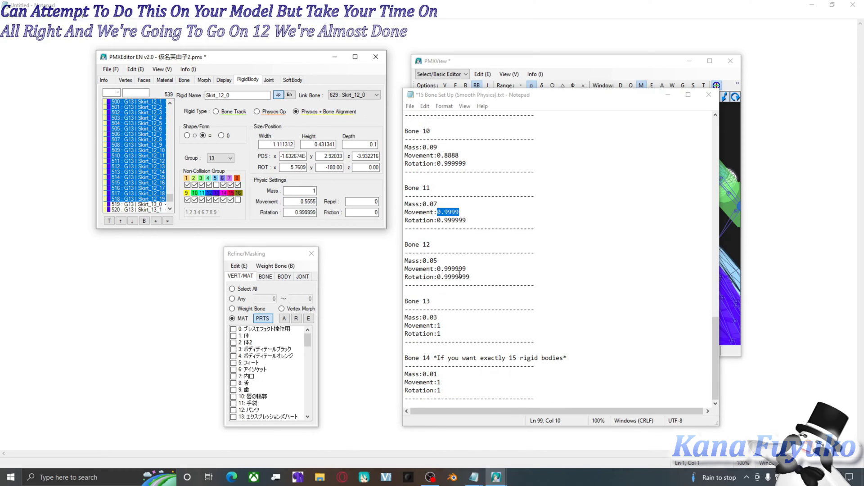
{"action": "left_click_drag", "start_coordinate": [467, 269], "coordinate": [441, 267]}
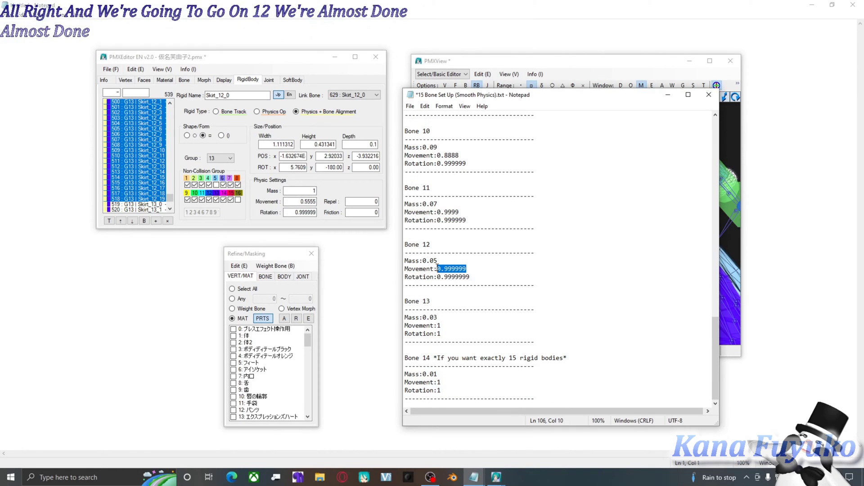
{"action": "double_click", "coordinate": [287, 202]}
{"action": "type", "text": "0.999999"}
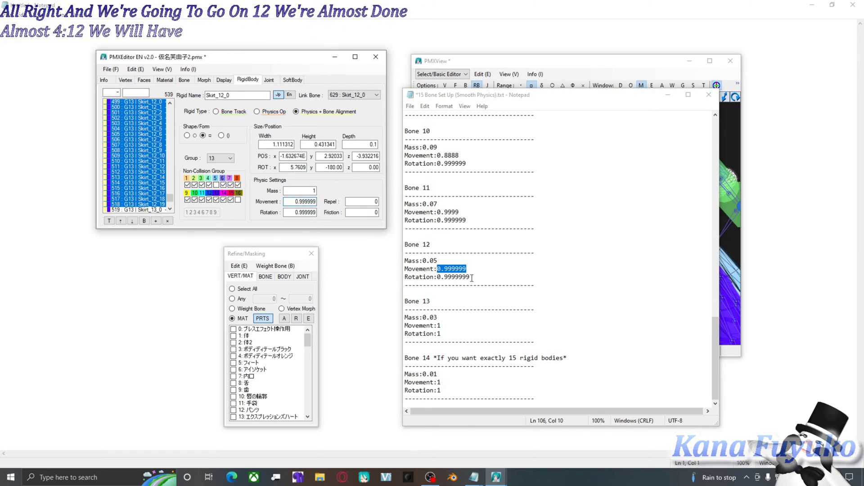
- Apply the Bone 12 rotation of 0.9999999 and mass of 0.05 from the notes to rigid bodies Skirt_12_0 to Skirt_12_19
{"action": "left_click_drag", "start_coordinate": [470, 276], "coordinate": [437, 277]}
{"action": "key", "text": "ctrl+c"}
{"action": "double_click", "coordinate": [295, 213]}
{"action": "key", "text": "ctrl+v"}
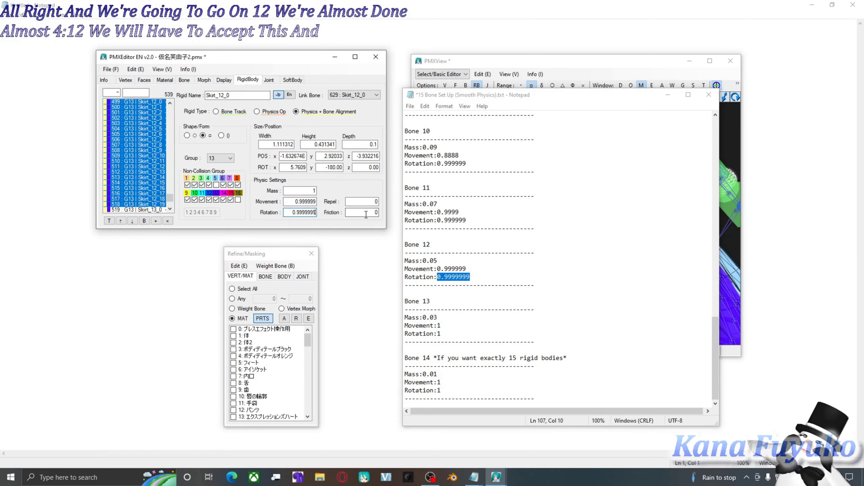
{"action": "mouse_move", "coordinate": [437, 260]}
{"action": "left_mouse_down"}
{"action": "mouse_move", "coordinate": [433, 254]}
{"action": "mouse_move", "coordinate": [423, 261]}
{"action": "left_mouse_up"}
{"action": "double_click", "coordinate": [310, 191]}
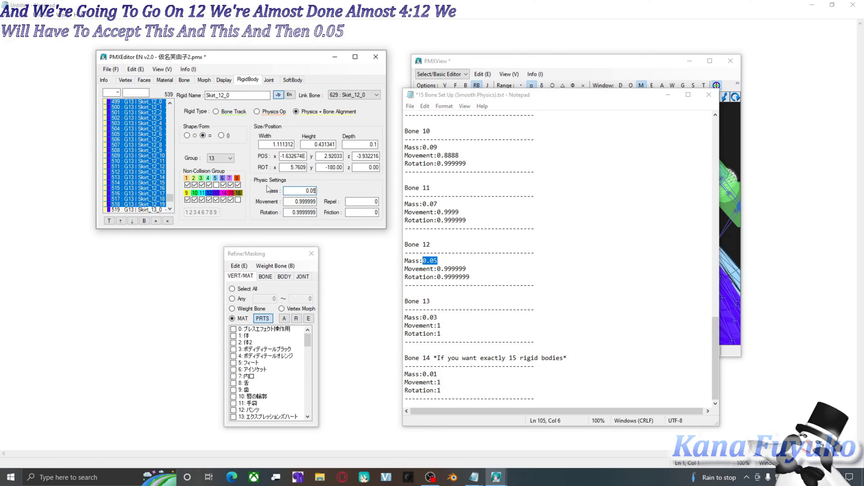
- Set rigid bodies Skirt_13_0 to Skirt_13_19 to movement 1, rotation 1 and mass 0.03
{"action": "scroll", "coordinate": [141, 189], "scroll_direction": "up", "scroll_amount": 4}
{"action": "left_click", "coordinate": [155, 151]}
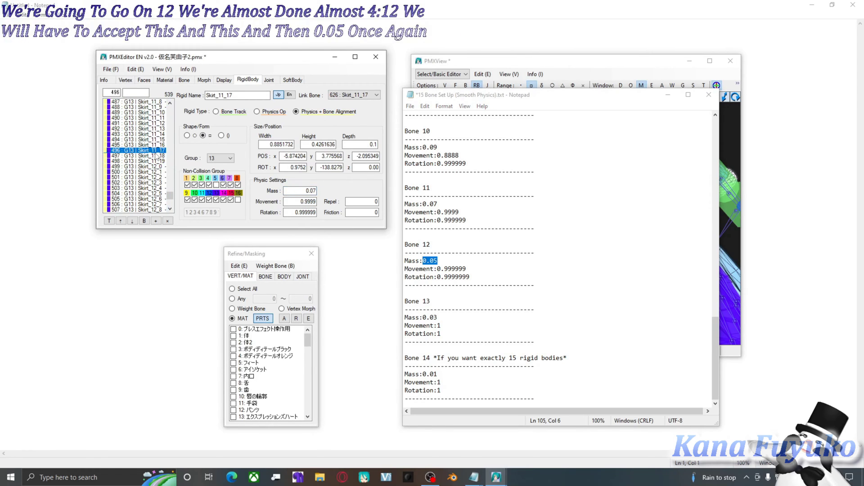
{"action": "scroll", "coordinate": [140, 165], "scroll_direction": "down", "scroll_amount": 9}
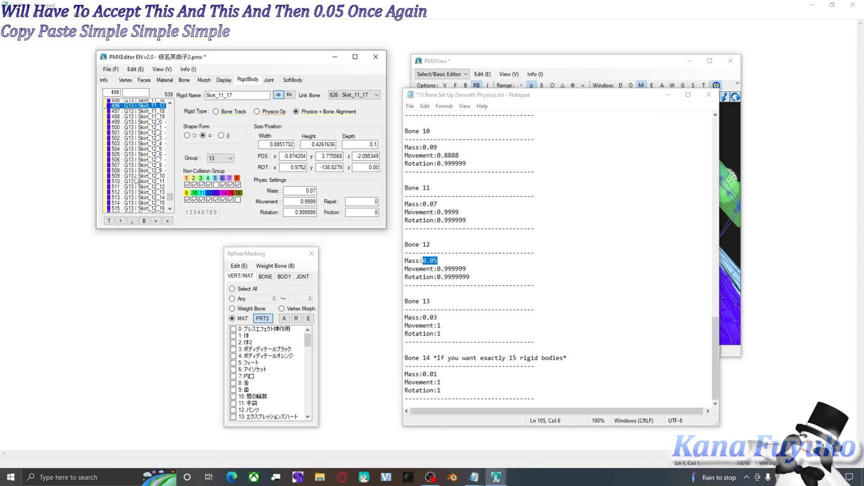
{"action": "left_click_drag", "start_coordinate": [149, 129], "coordinate": [147, 245]}
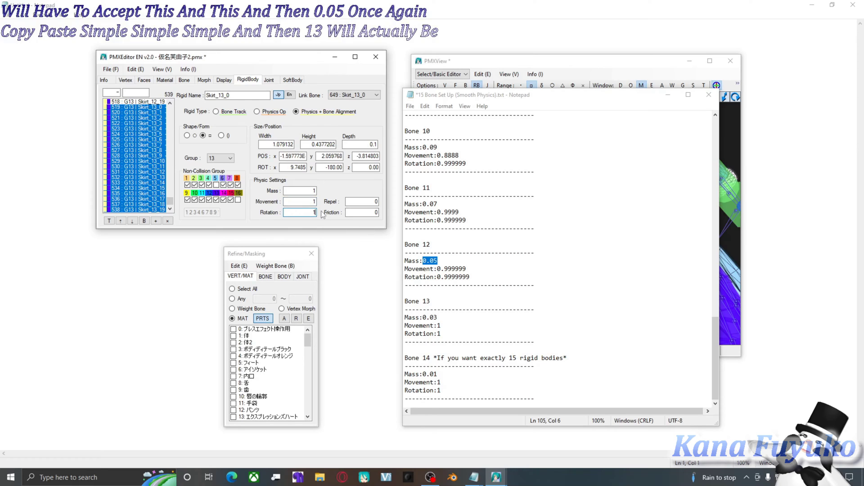
{"action": "key", "text": "shift+Tab"}
{"action": "key", "text": "shift+Tab"}
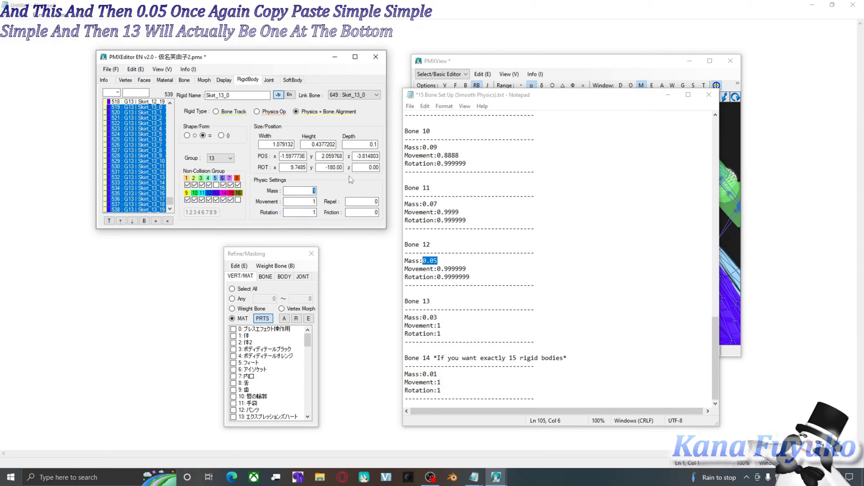
{"action": "type", "text": "0.03"}
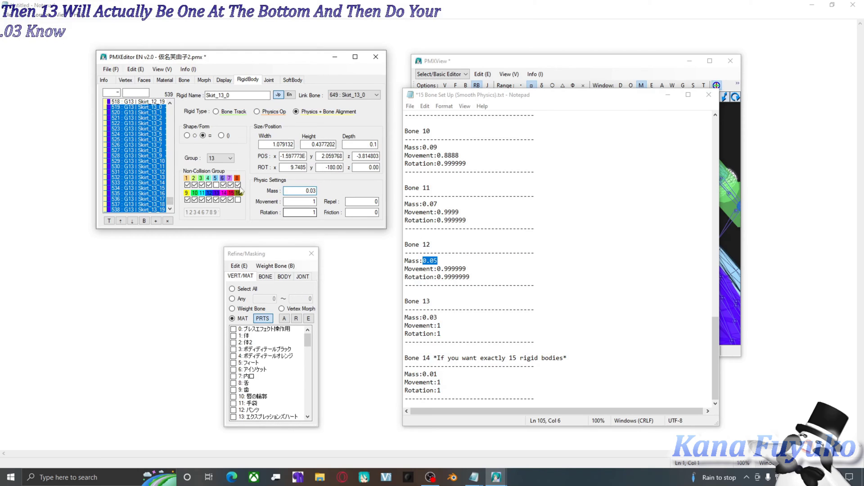
{"action": "left_click", "coordinate": [172, 199]}
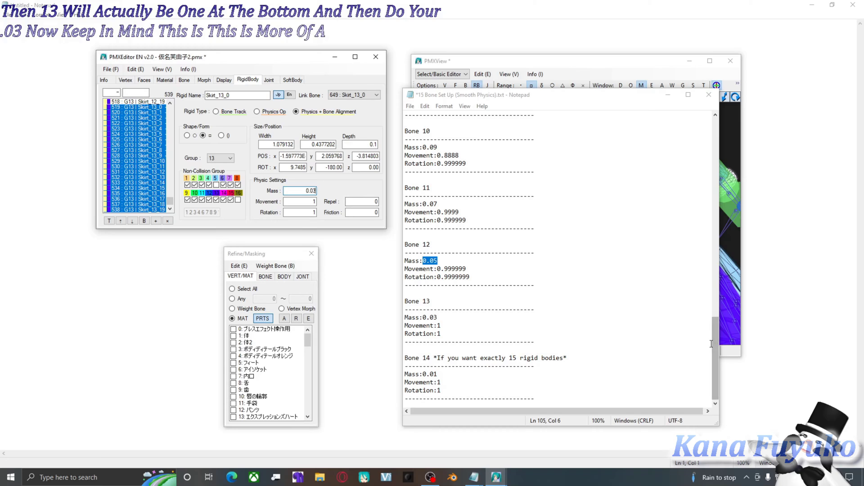
- Review the notes' heading on the rigid body count and the optional Bone 14 entry
{"action": "left_click_drag", "start_coordinate": [715, 358], "coordinate": [610, 114]}
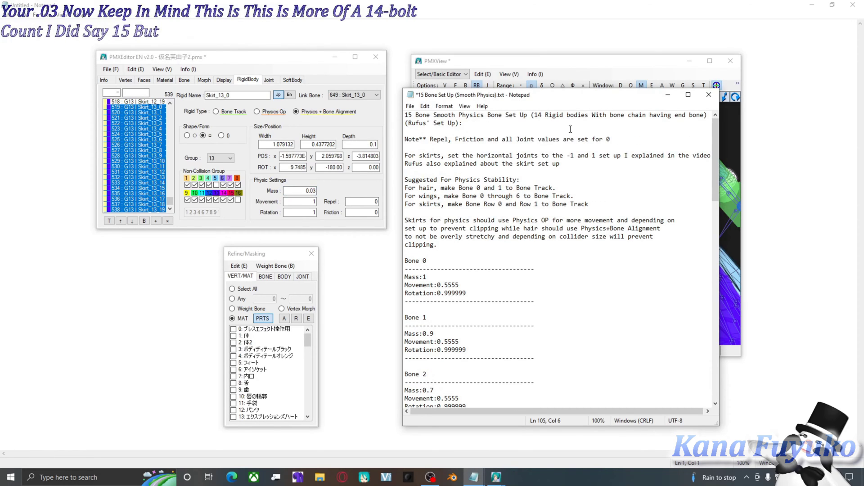
{"action": "left_click_drag", "start_coordinate": [564, 117], "coordinate": [599, 117]}
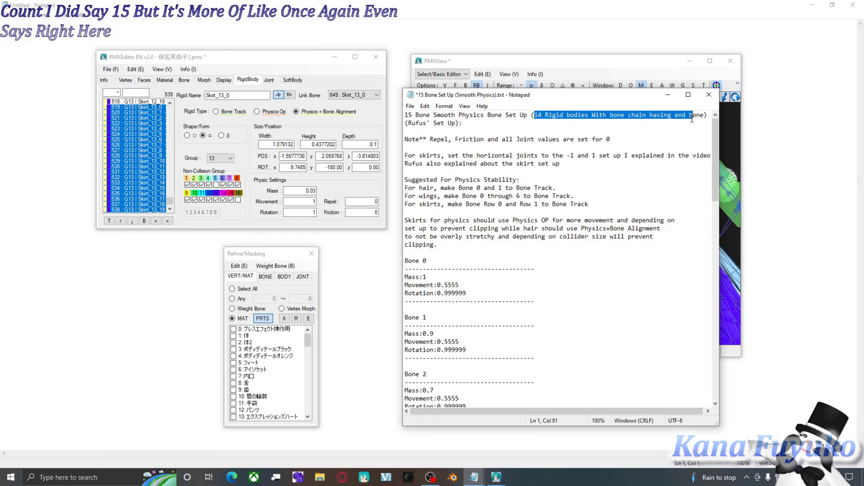
{"action": "left_click_drag", "start_coordinate": [692, 119], "coordinate": [644, 113]}
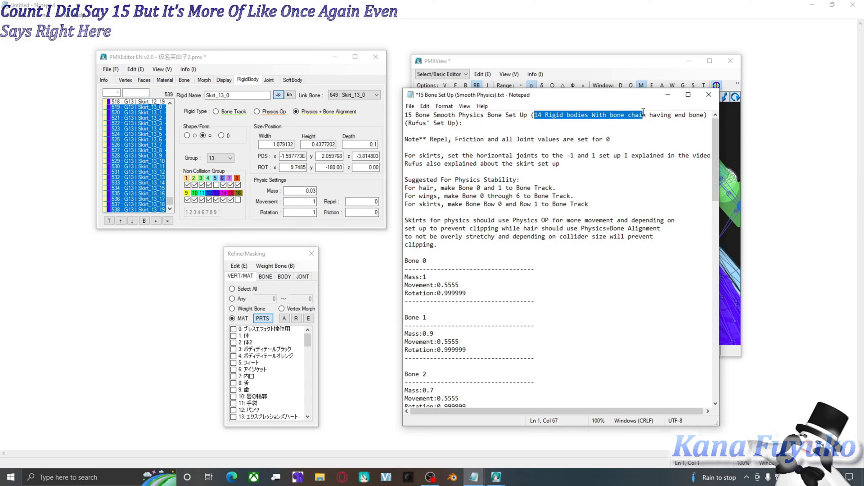
{"action": "left_click", "coordinate": [425, 130]}
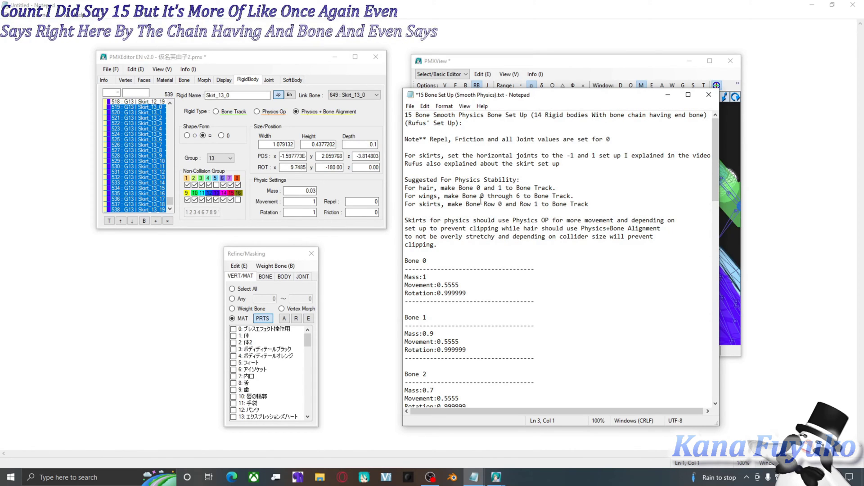
{"action": "scroll", "coordinate": [473, 191], "scroll_direction": "down", "scroll_amount": 11}
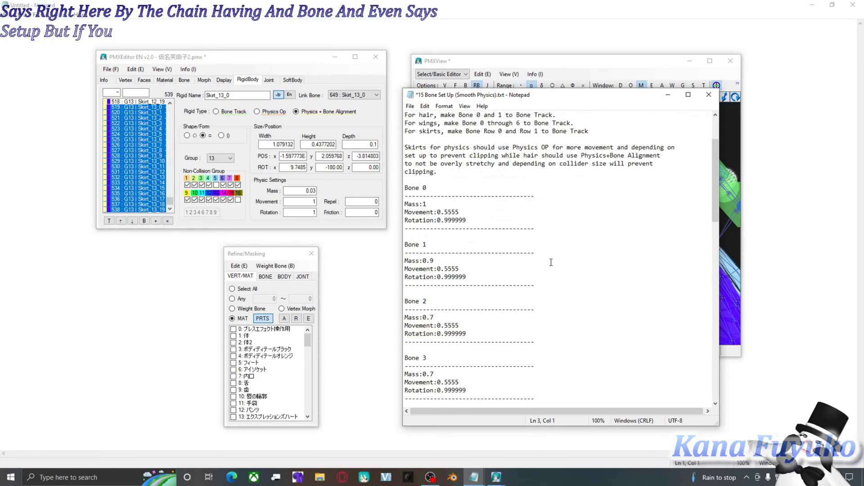
{"action": "left_click_drag", "start_coordinate": [714, 234], "coordinate": [709, 342]}
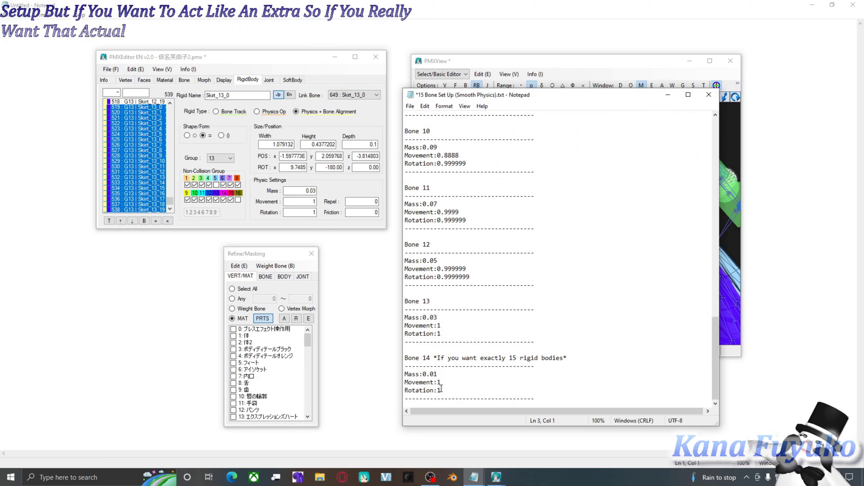
- Bring up the Skirt Plug-in window to check its Height division number, and close it
{"action": "mouse_move", "coordinate": [497, 476]}
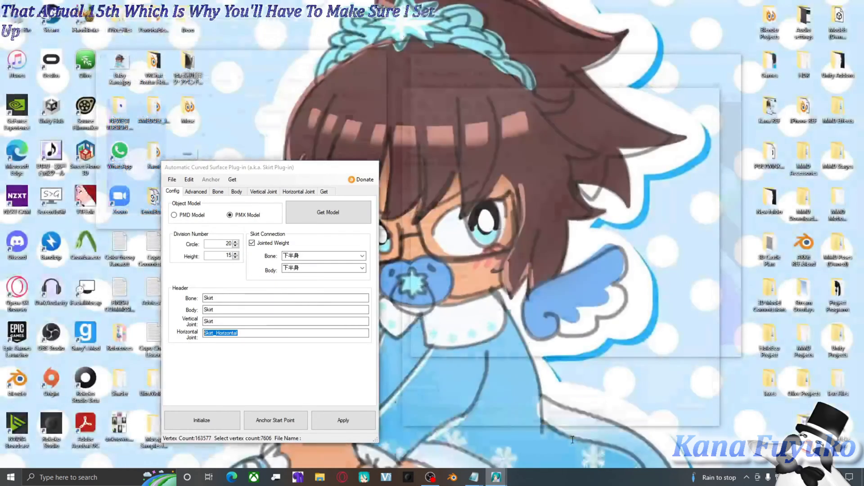
{"action": "left_click", "coordinate": [572, 439]}
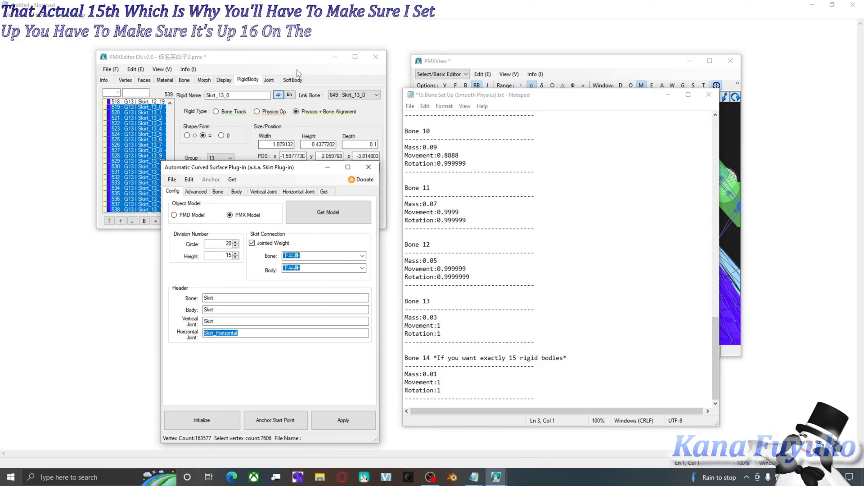
{"action": "left_click", "coordinate": [311, 72]}
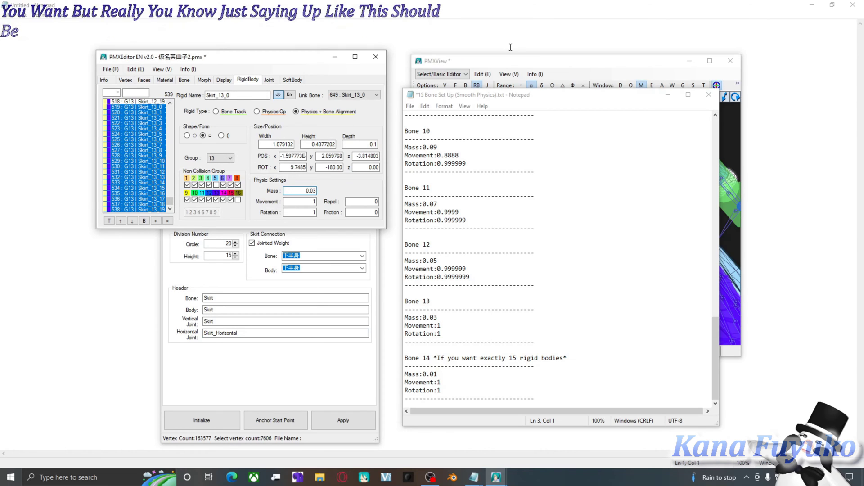
{"action": "left_click", "coordinate": [362, 234]}
{"action": "left_click", "coordinate": [372, 167]}
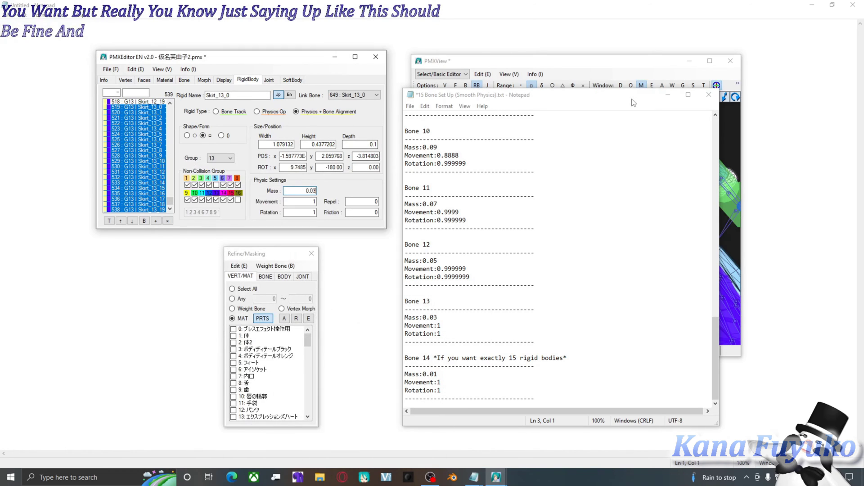
- Hide the notes, check the physics settings of rigid body Skirt_12_3, and test the skirt's movement in TransformView
{"action": "left_click", "coordinate": [673, 95]}
{"action": "scroll", "coordinate": [141, 162], "scroll_direction": "up", "scroll_amount": 7}
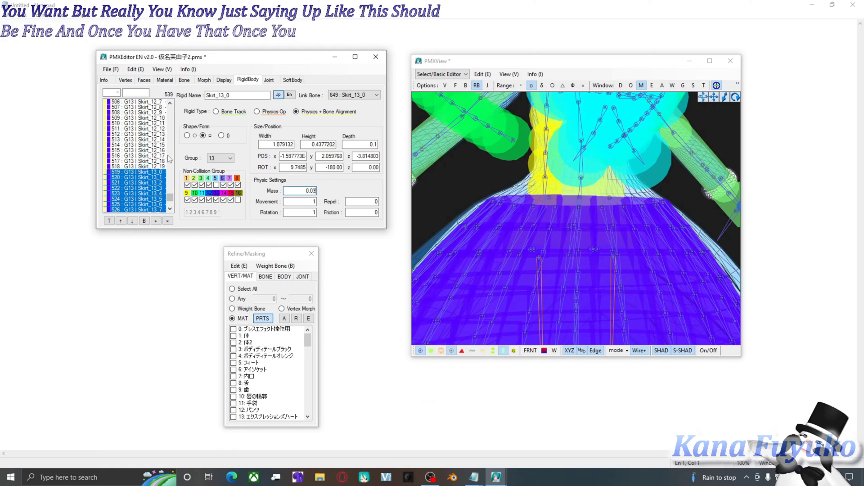
{"action": "left_click", "coordinate": [158, 123]}
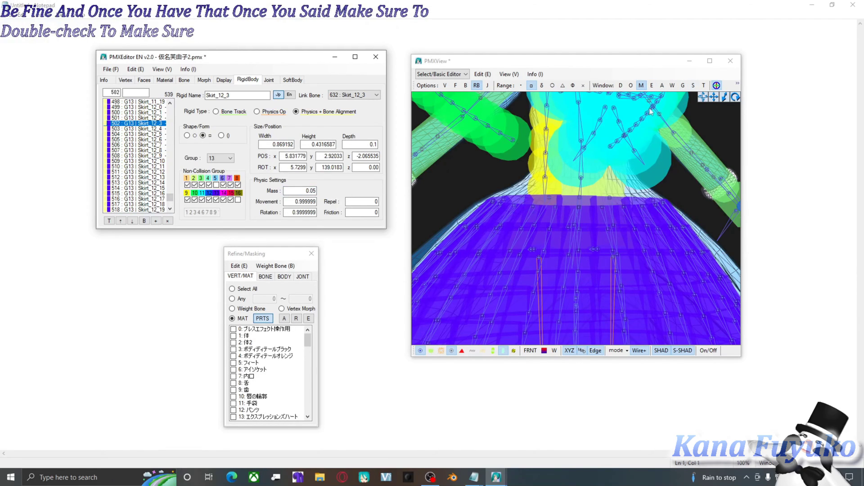
{"action": "left_click", "coordinate": [705, 88]}
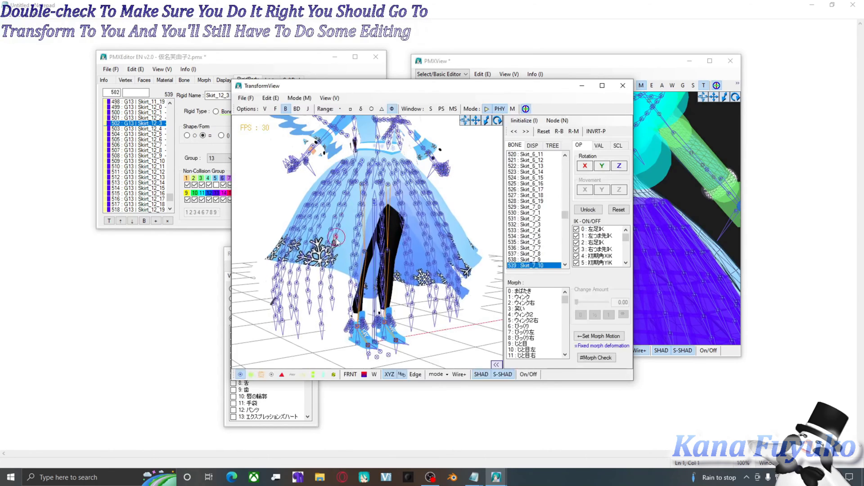
{"action": "left_click_drag", "start_coordinate": [371, 238], "coordinate": [370, 214]}
{"action": "left_click", "coordinate": [401, 132]}
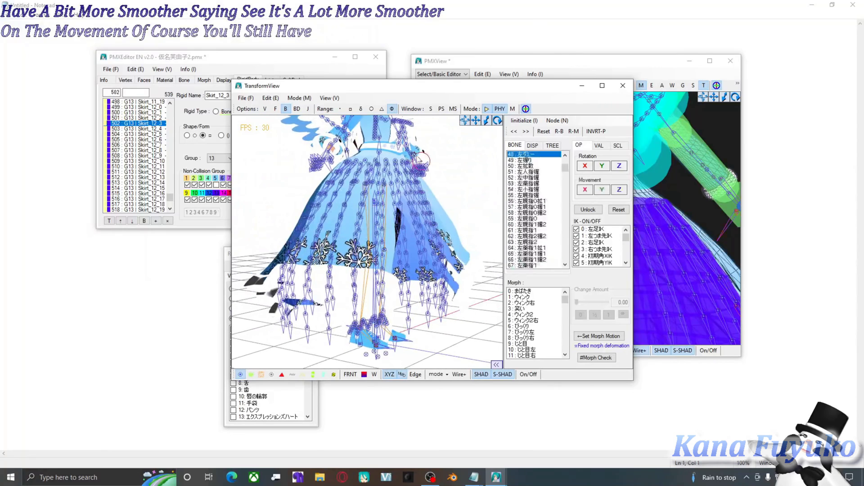
- Select all skirt rigid bodies from Skirt_0_0 to Skirt_13_19 and set their depth to 0.15
{"action": "left_click", "coordinate": [301, 68]}
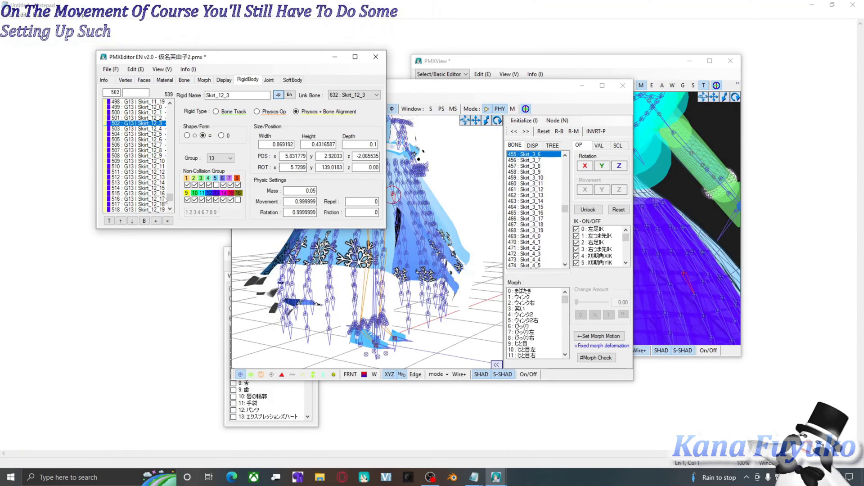
{"action": "scroll", "coordinate": [166, 201], "scroll_direction": "down", "scroll_amount": 7}
{"action": "left_click", "coordinate": [158, 209]}
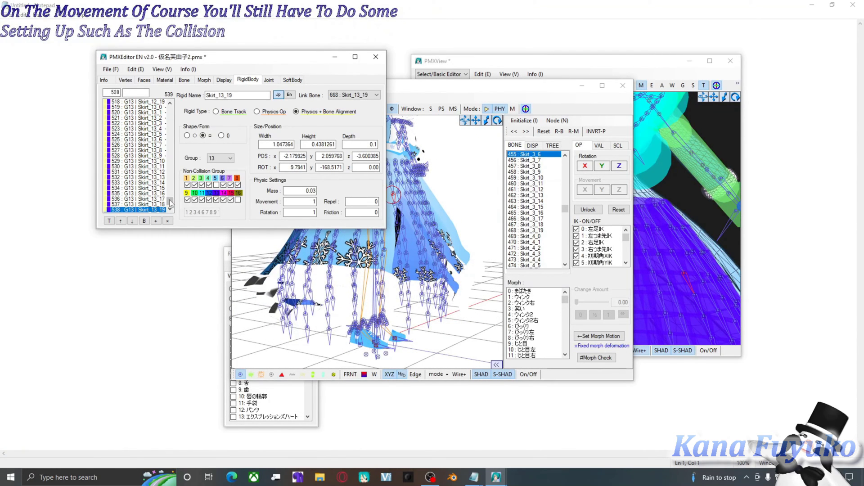
{"action": "scroll", "coordinate": [153, 157], "scroll_direction": "up", "scroll_amount": 20}
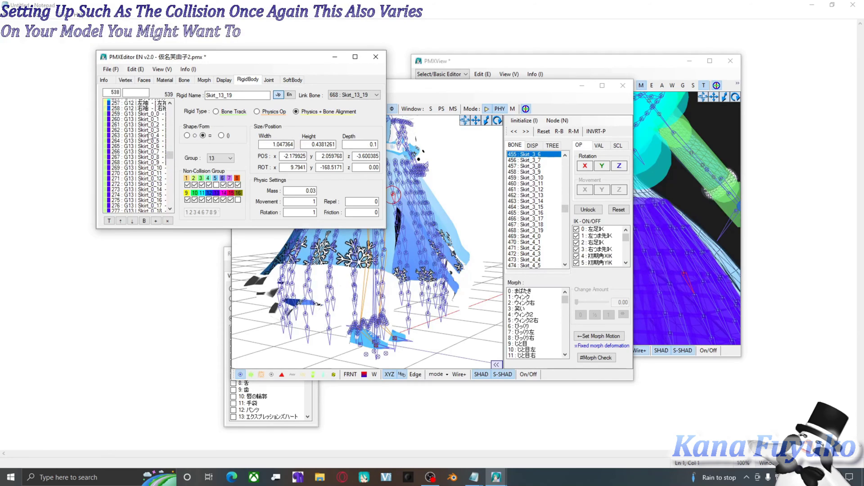
{"action": "left_click", "coordinate": [159, 124], "text": "shift"}
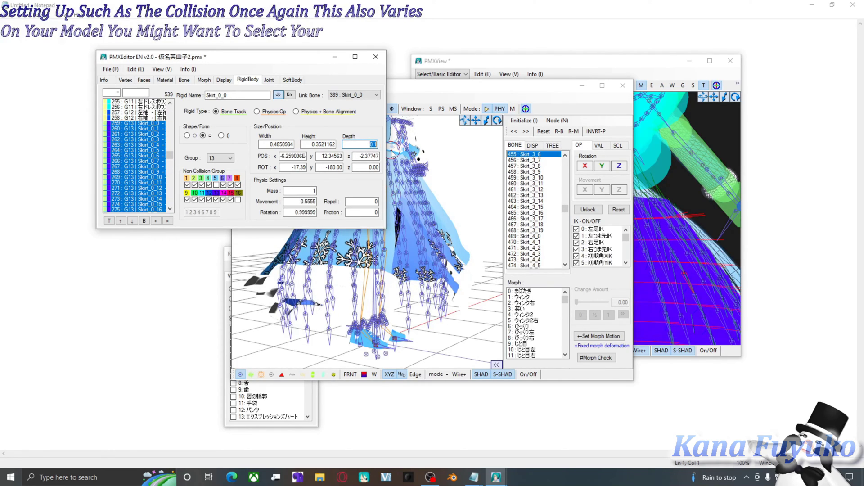
{"action": "key", "text": "Return"}
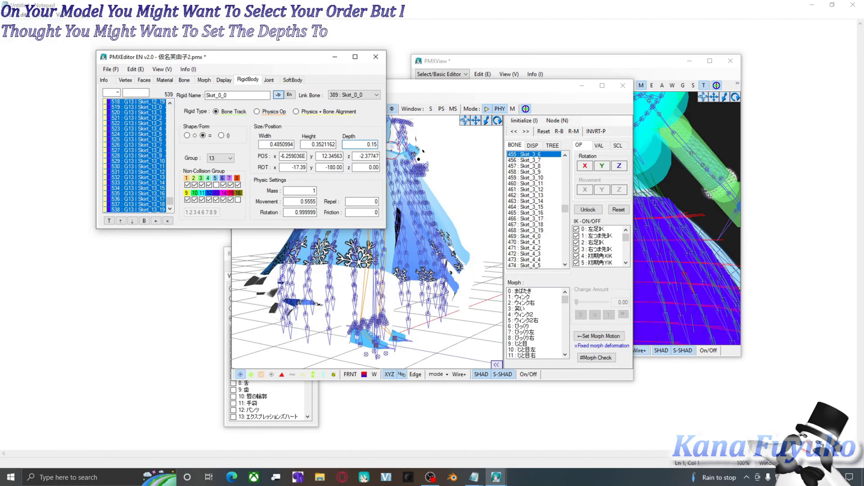
{"action": "type", "text": "5"}
- Test the skirt's physics with the thicker rigid bodies in TransformView and return to the skirt rigid body list
{"action": "left_click", "coordinate": [386, 255]}
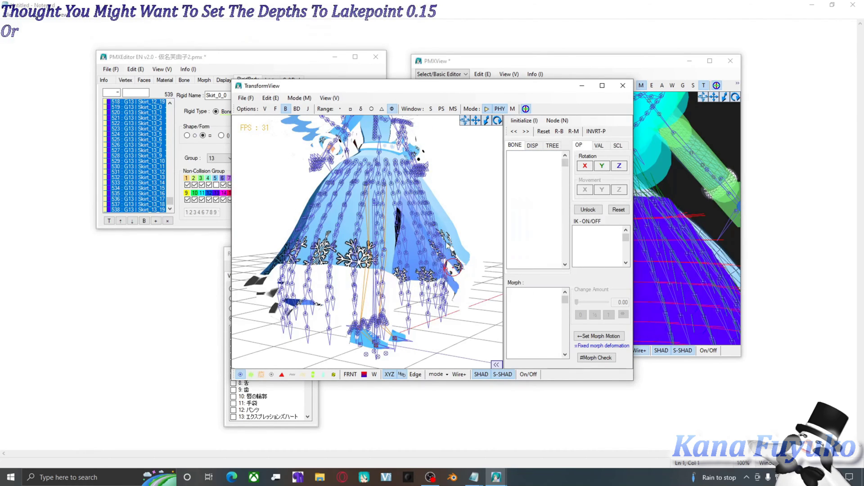
{"action": "left_click", "coordinate": [157, 185]}
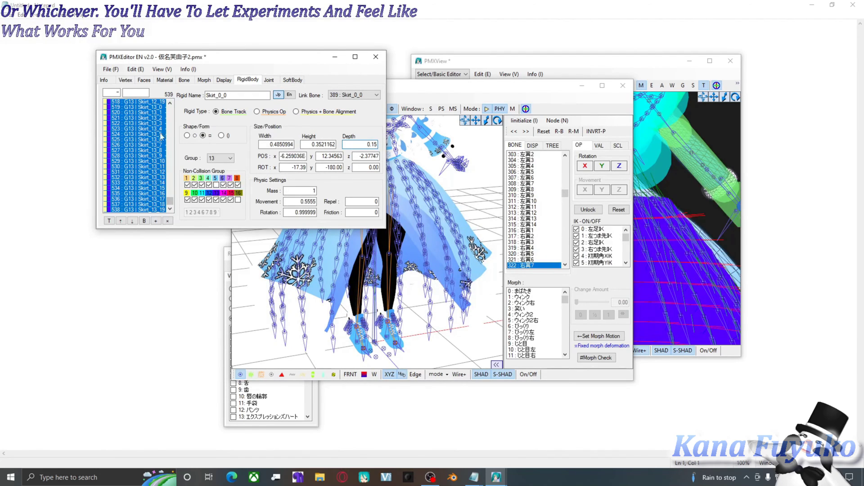
{"action": "scroll", "coordinate": [161, 135], "scroll_direction": "up", "scroll_amount": 10}
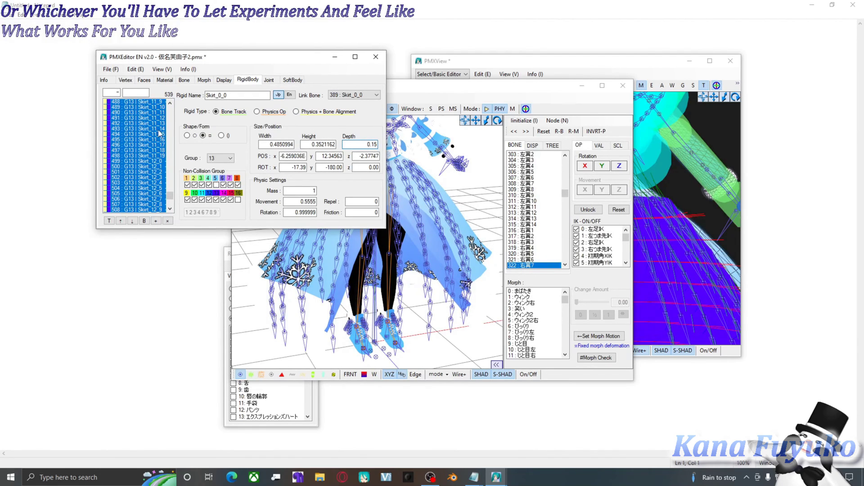
- Set the depth of the lower skirt rigid bodies from Skirt_11_0 to Skirt_13_19 to 0.2
{"action": "scroll", "coordinate": [155, 143], "scroll_direction": "up", "scroll_amount": 2}
{"action": "scroll", "coordinate": [154, 147], "scroll_direction": "up", "scroll_amount": 2}
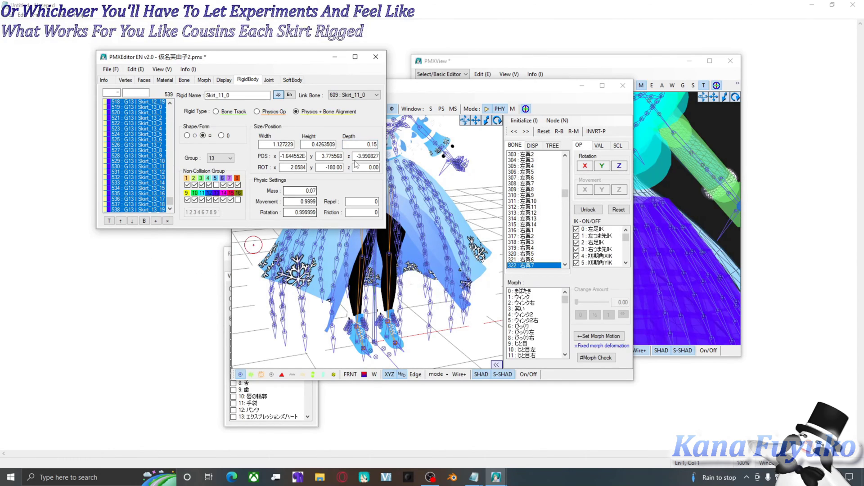
{"action": "left_click", "coordinate": [403, 143]}
{"action": "type", "text": "0"}
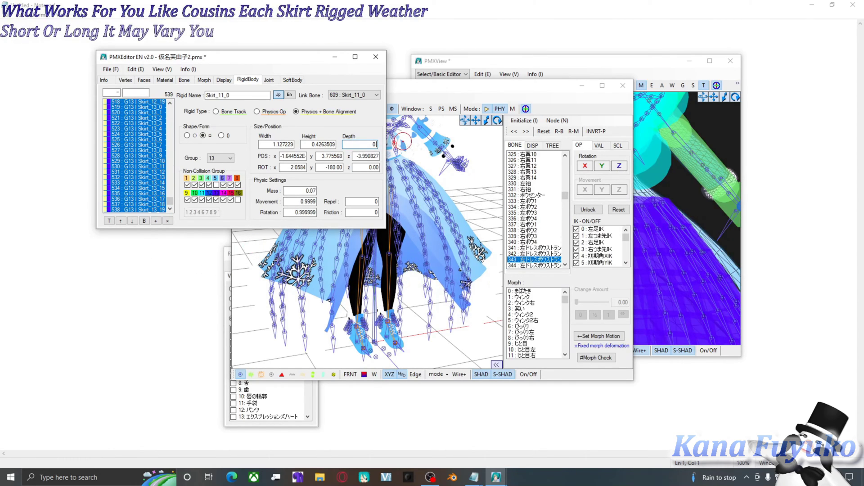
{"action": "type", "text": ".2"}
- Test the skirt's physics in TransformView by moving the model around and viewing it from the side and front
{"action": "right_click_drag", "start_coordinate": [441, 295], "coordinate": [369, 227]}
{"action": "left_click", "coordinate": [373, 207]}
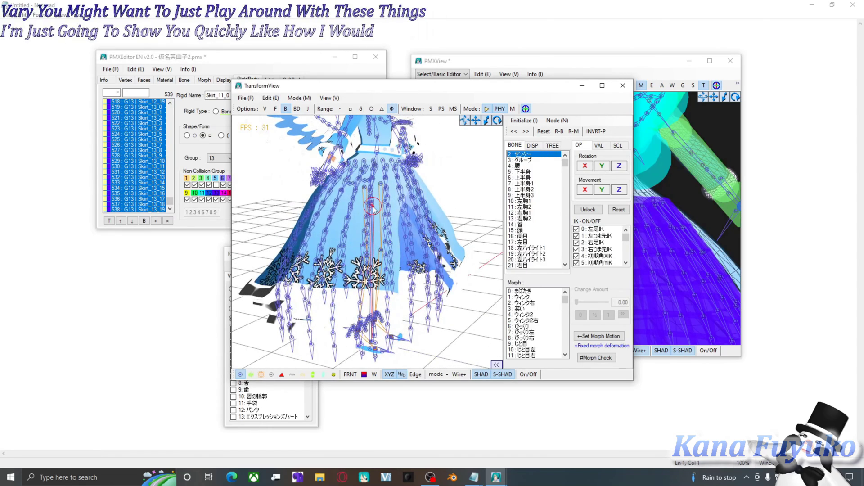
{"action": "left_click_drag", "start_coordinate": [372, 206], "coordinate": [378, 220]}
{"action": "left_click", "coordinate": [379, 222]}
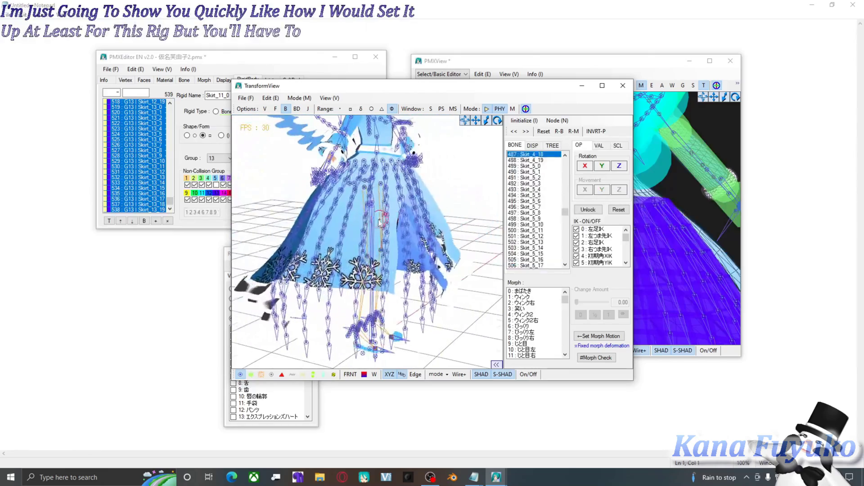
{"action": "right_click_drag", "start_coordinate": [380, 222], "coordinate": [350, 214]}
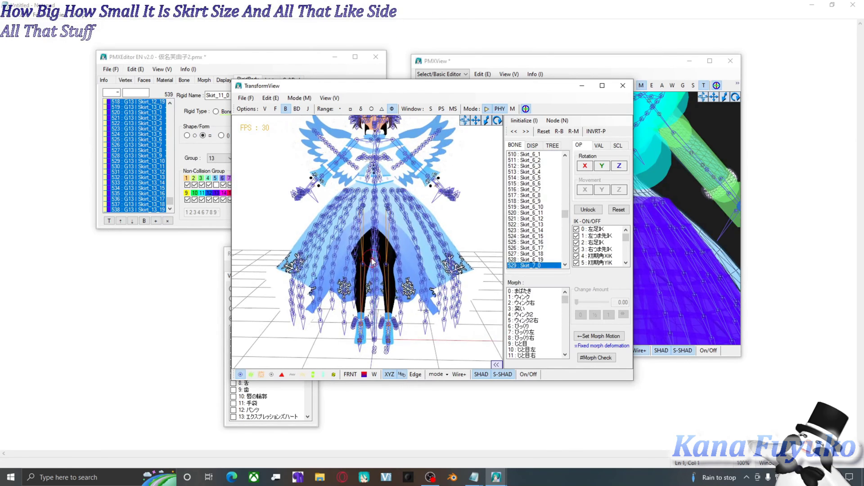
{"action": "left_click_drag", "start_coordinate": [372, 260], "coordinate": [362, 200]}
{"action": "left_click", "coordinate": [363, 198]}
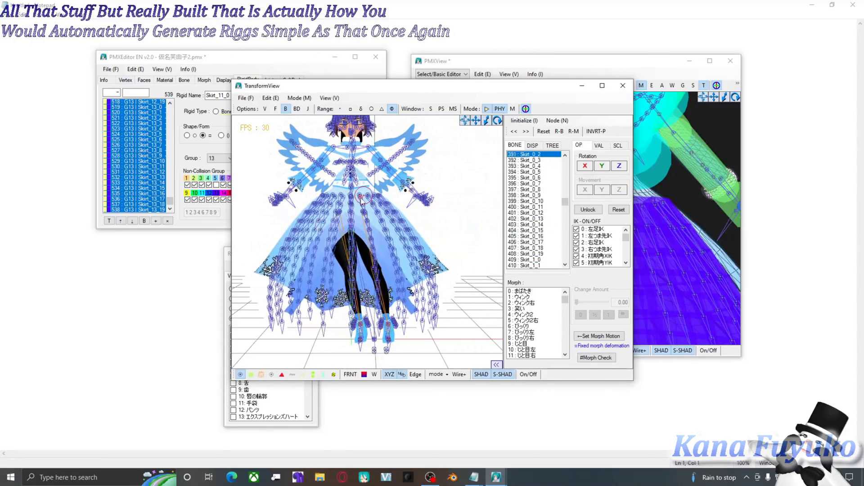
{"action": "left_click", "coordinate": [280, 245]}
- Bring up the 15 Bone Set Up (Smooth Physics) notes, review the stability suggestions and per-bone values, and hide them
{"action": "left_click", "coordinate": [477, 481]}
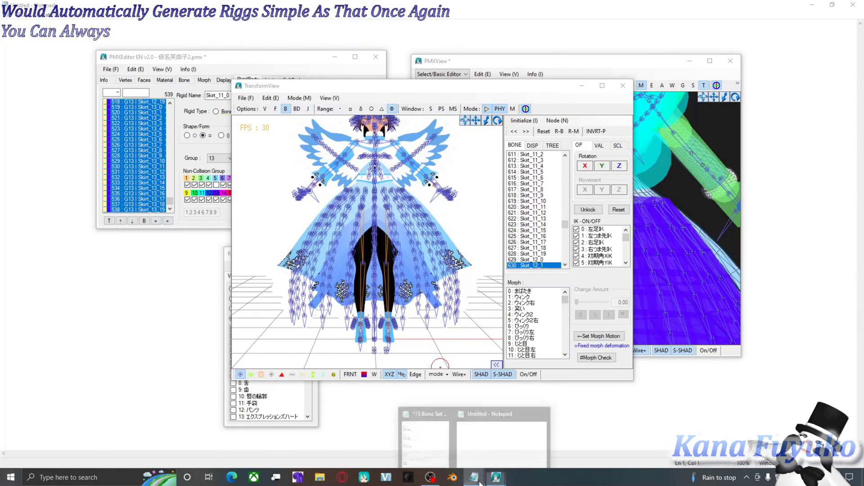
{"action": "left_click", "coordinate": [426, 439]}
{"action": "left_click_drag", "start_coordinate": [515, 279], "coordinate": [463, 228]}
{"action": "left_click", "coordinate": [451, 244]}
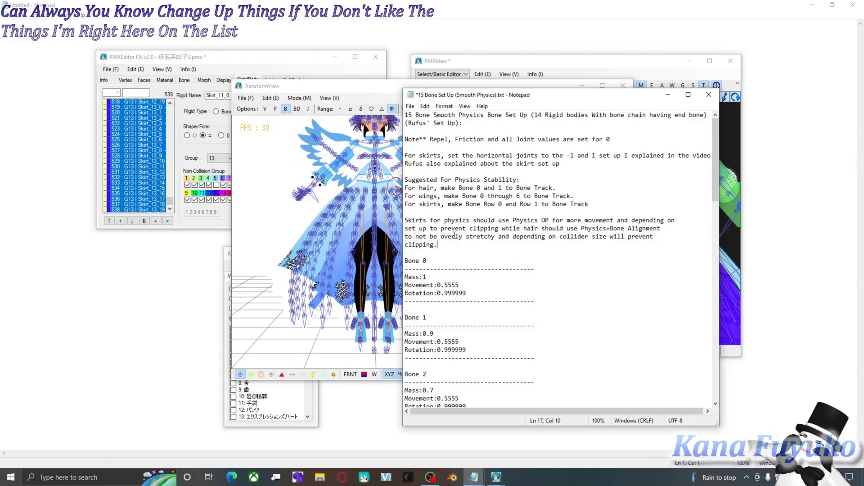
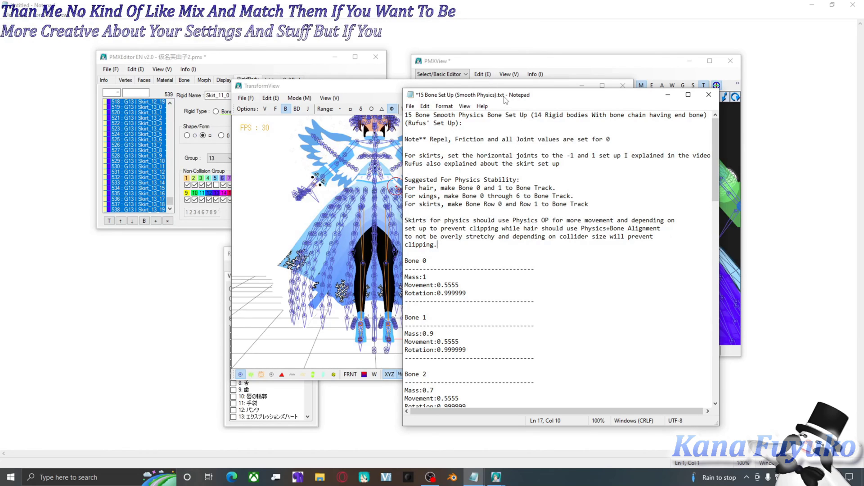
{"action": "left_click_drag", "start_coordinate": [505, 100], "coordinate": [504, 79]}
{"action": "scroll", "coordinate": [474, 280], "scroll_direction": "down", "scroll_amount": 4}
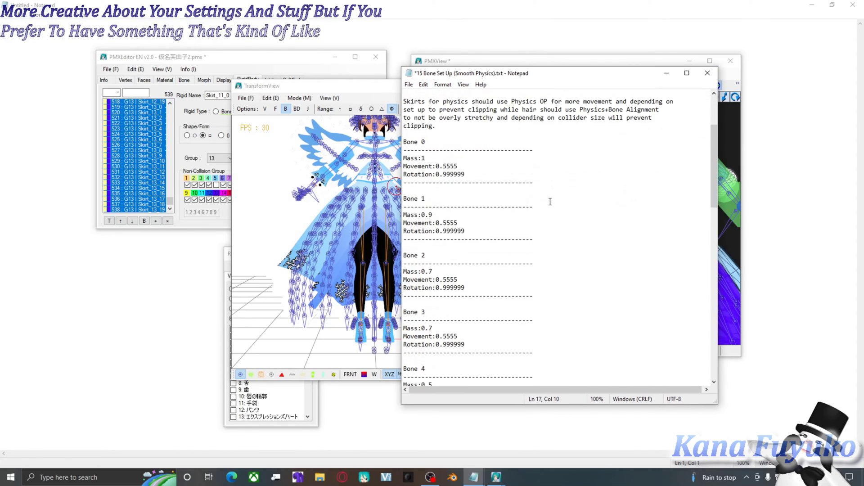
{"action": "scroll", "coordinate": [550, 201], "scroll_direction": "up", "scroll_amount": 4}
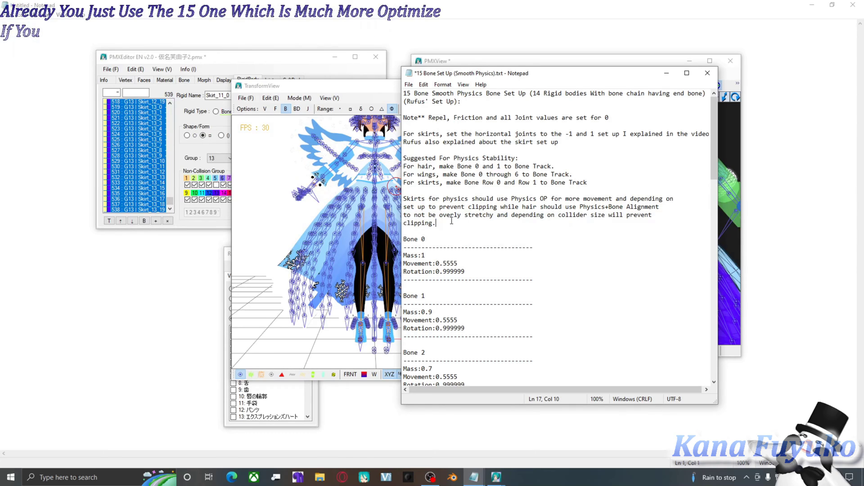
{"action": "left_click", "coordinate": [667, 73]}
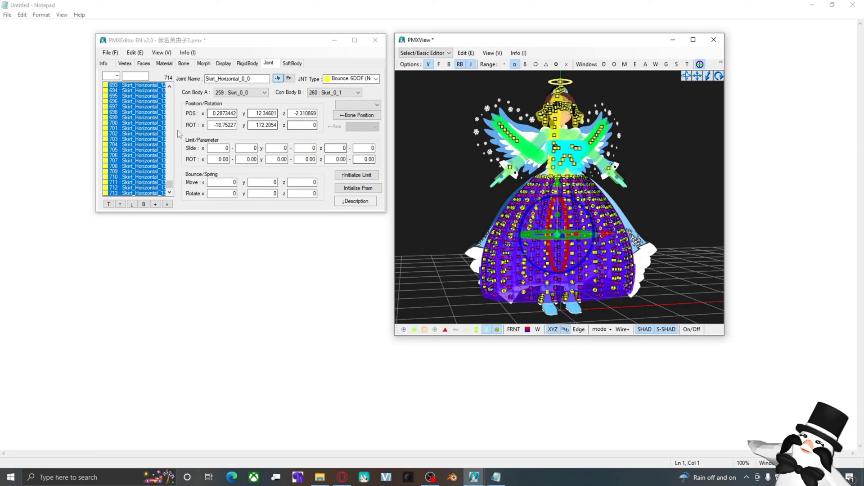
- Examine the selected Skirt_Horizontal joints in the joint list and up close on the skirt in PMXView
{"action": "left_click_drag", "start_coordinate": [170, 185], "coordinate": [158, 309]}
{"action": "left_click", "coordinate": [153, 140]}
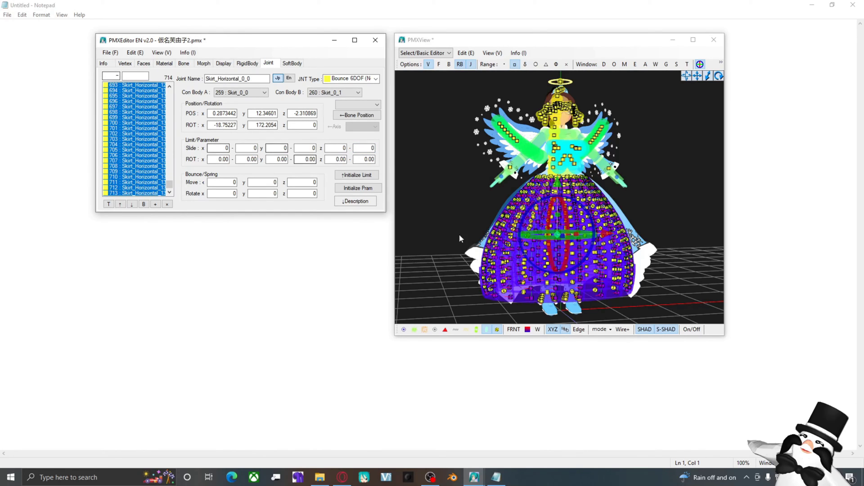
{"action": "left_click", "coordinate": [491, 239]}
{"action": "scroll", "coordinate": [518, 238], "scroll_direction": "up", "scroll_amount": 5}
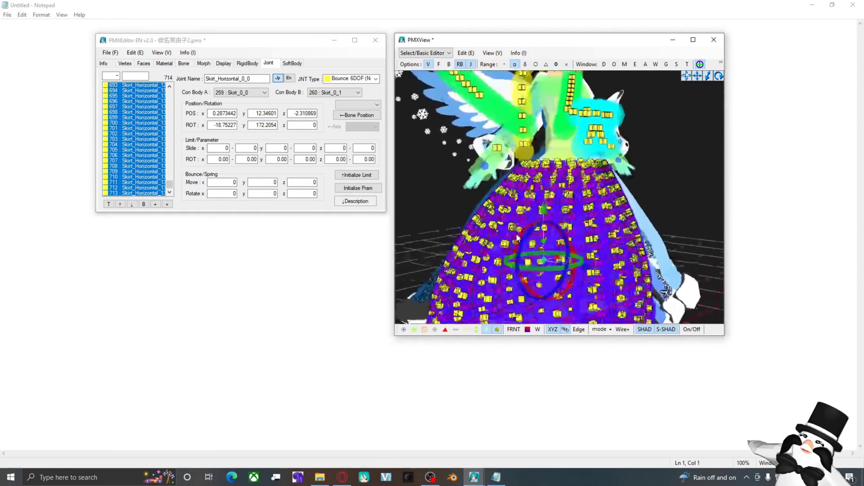
{"action": "right_click_drag", "start_coordinate": [518, 238], "coordinate": [504, 91]}
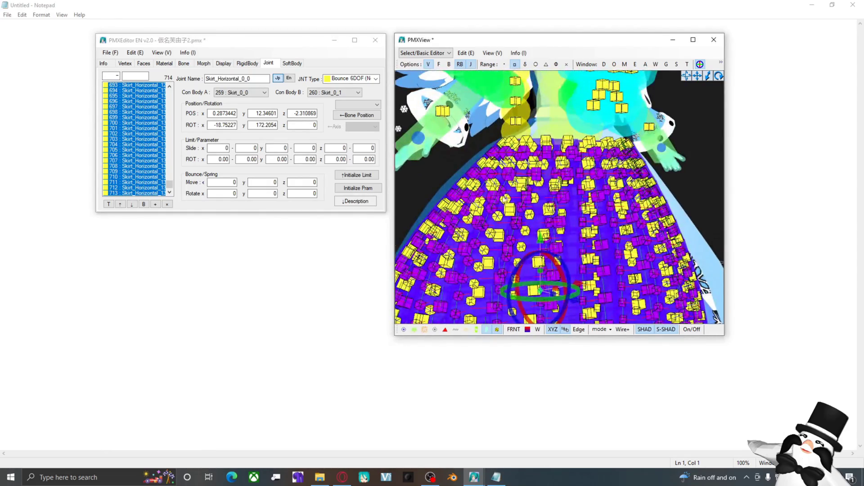
{"action": "scroll", "coordinate": [505, 197], "scroll_direction": "down", "scroll_amount": 3}
{"action": "right_click_drag", "start_coordinate": [505, 197], "coordinate": [453, 194]}
{"action": "scroll", "coordinate": [456, 193], "scroll_direction": "down", "scroll_amount": 4}
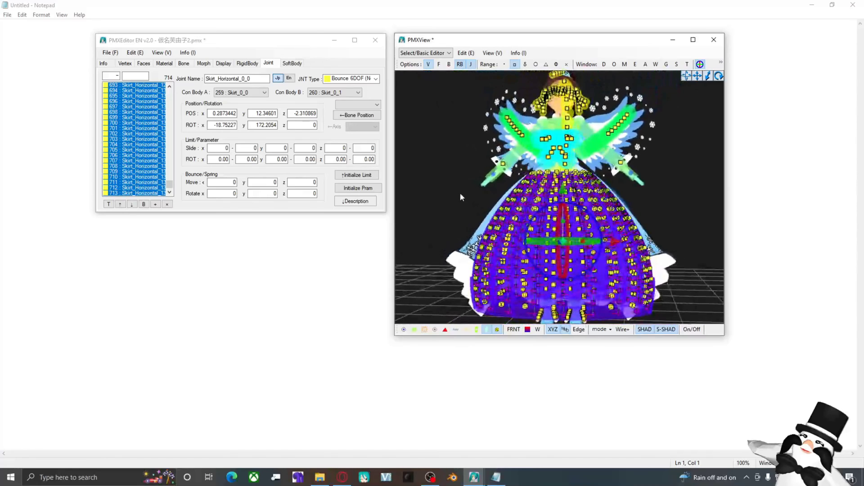
- Set the selected Skirt_Horizontal joints' slide limits to -1 and 1 on X and the Y minimum to -1, and open TransformView
{"action": "double_click", "coordinate": [225, 148]}
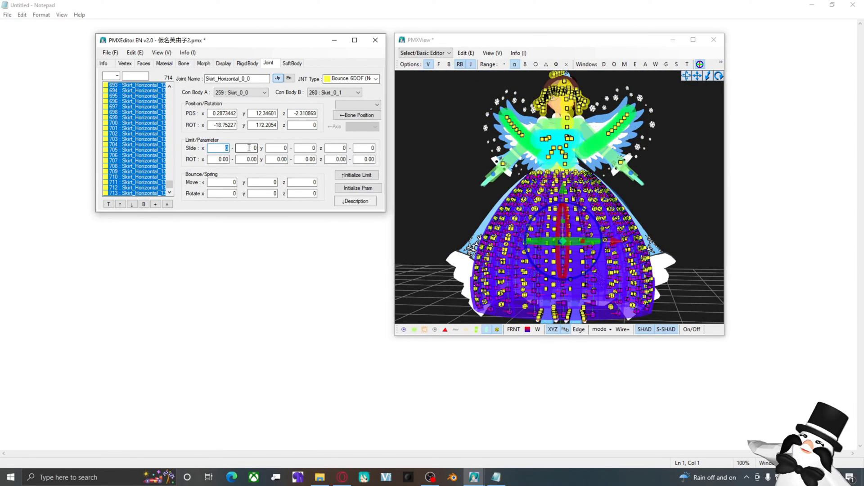
{"action": "key", "text": "Tab"}
{"action": "left_click", "coordinate": [215, 150]}
{"action": "left_click", "coordinate": [215, 150]}
{"action": "left_click", "coordinate": [686, 66]}
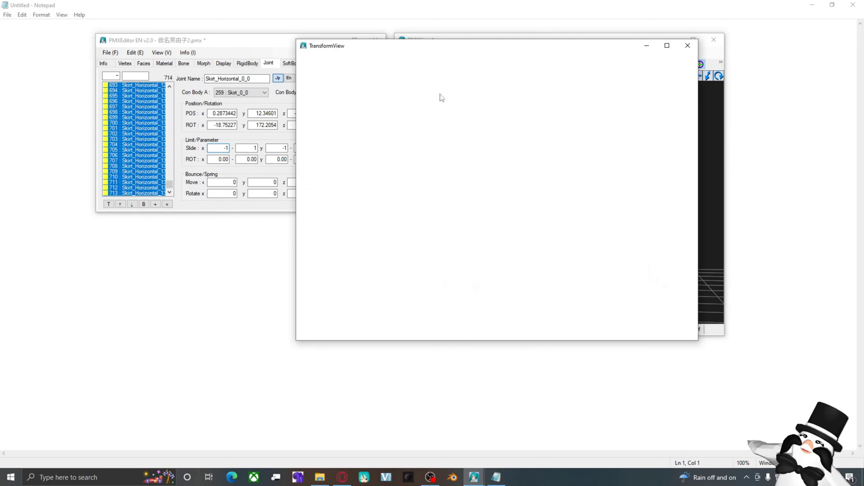